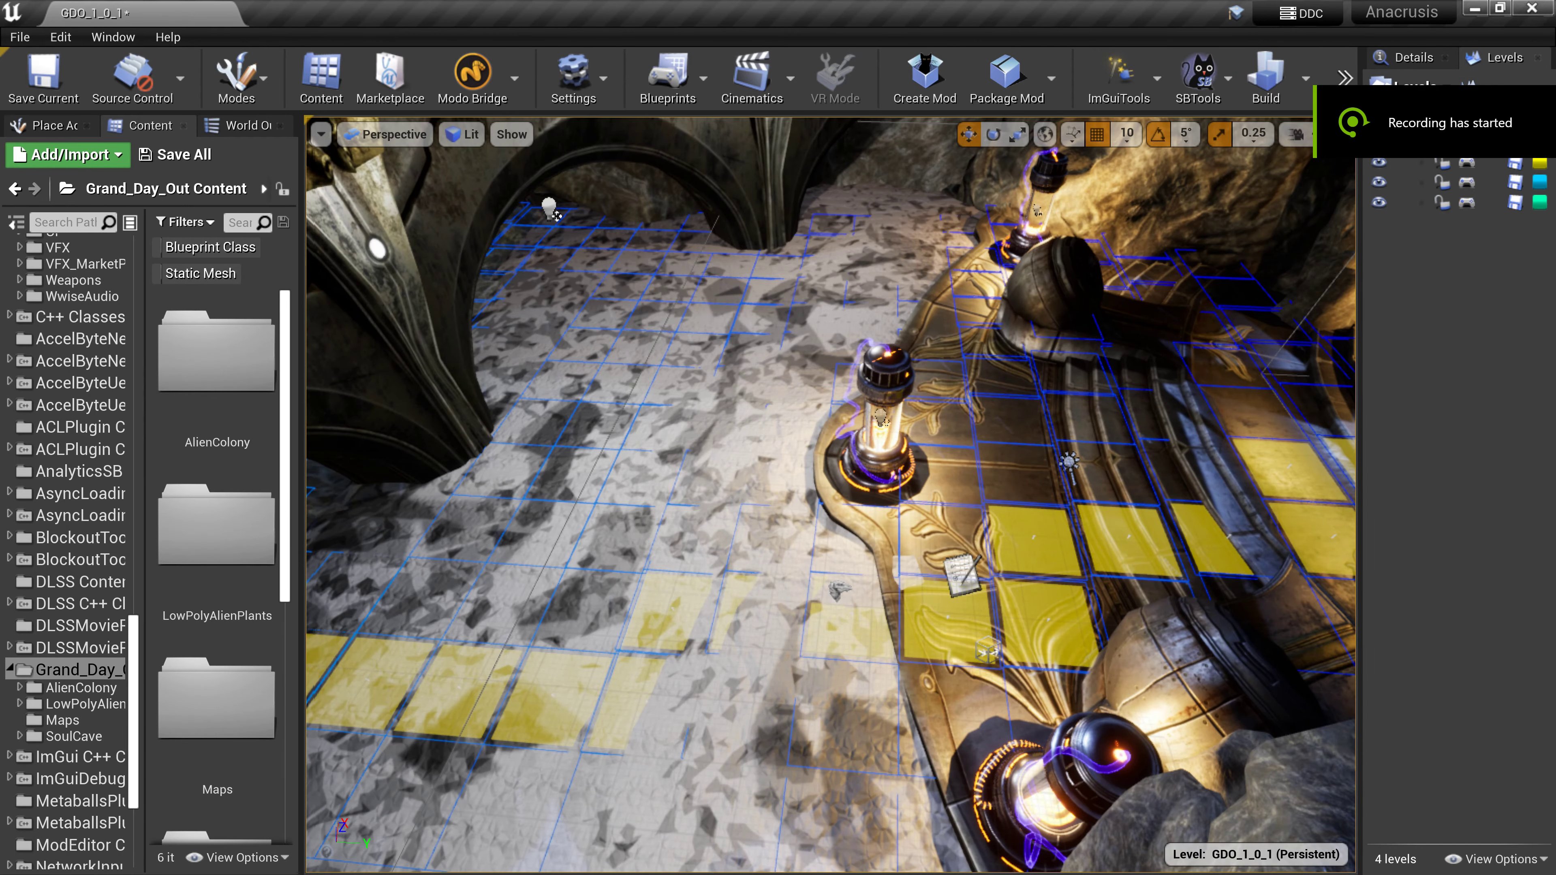
# Locate the airlock structure on the rocky ground of the level and select it
pyautogui.moveTo(831, 494); pyautogui.dragTo(882, 459, button='right')
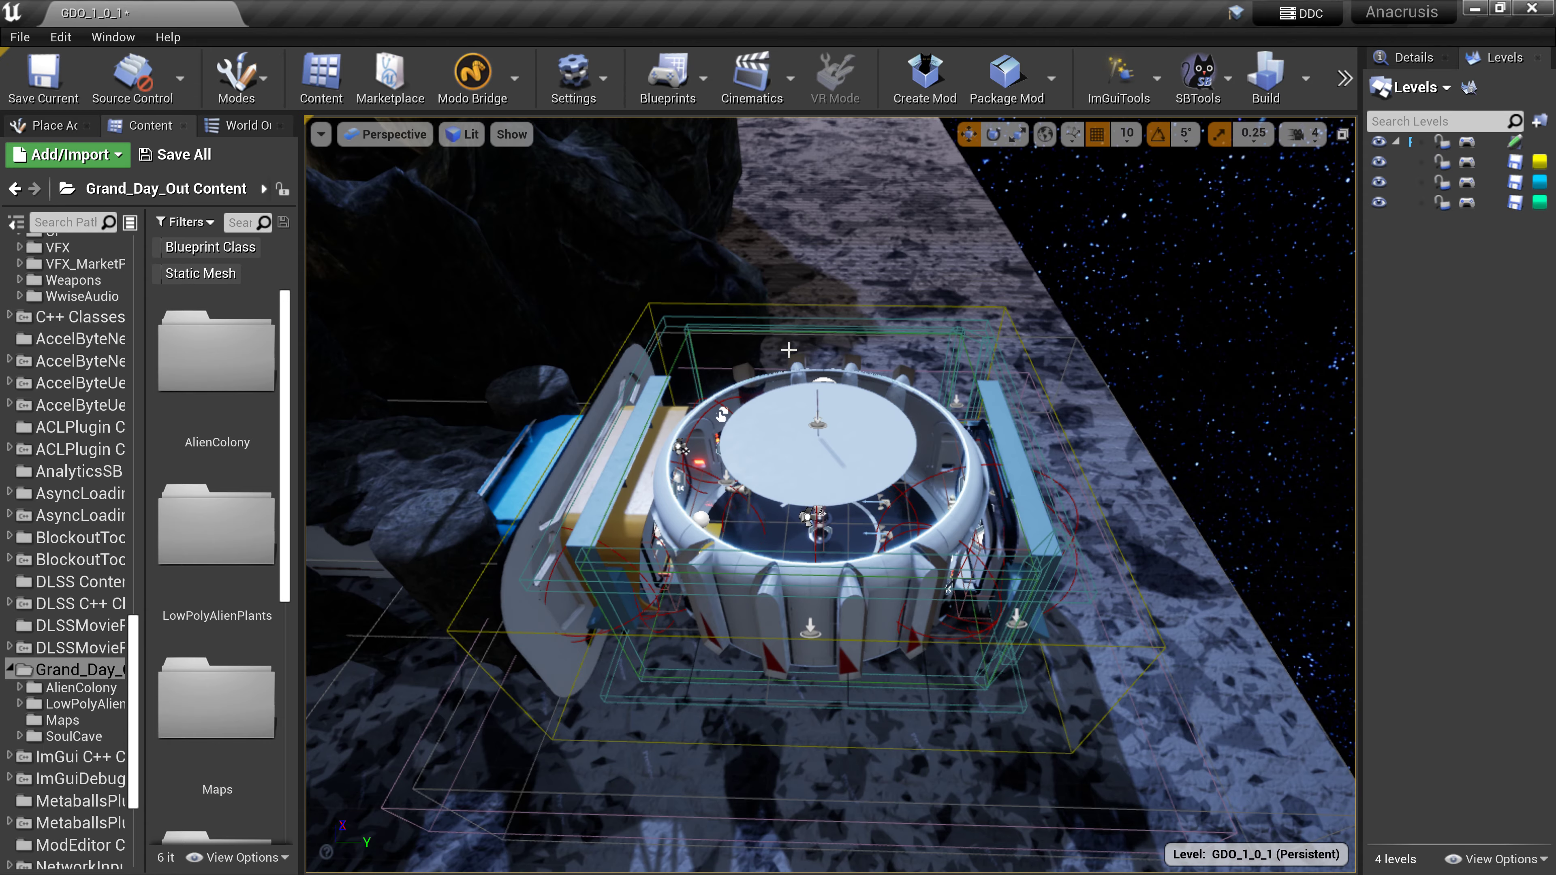
pyautogui.press('d')
pyautogui.moveTo(832, 336); pyautogui.dragTo(551, 331, button='right')
pyautogui.press('w')
pyautogui.moveTo(730, 476); pyautogui.dragTo(735, 392, button='right')
pyautogui.press('s')
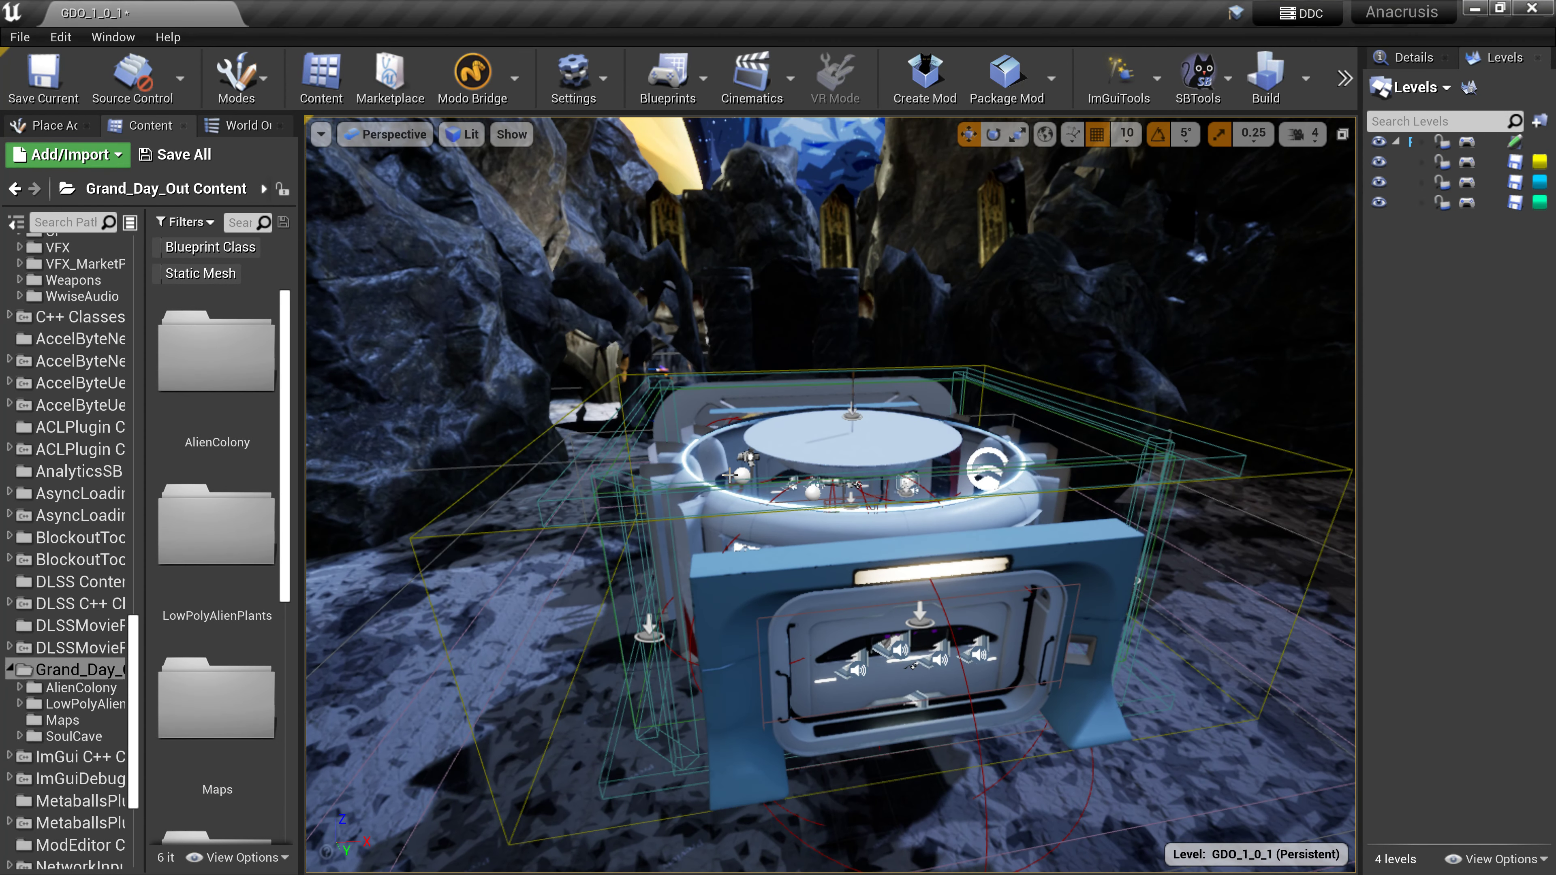
pyautogui.click(732, 599)
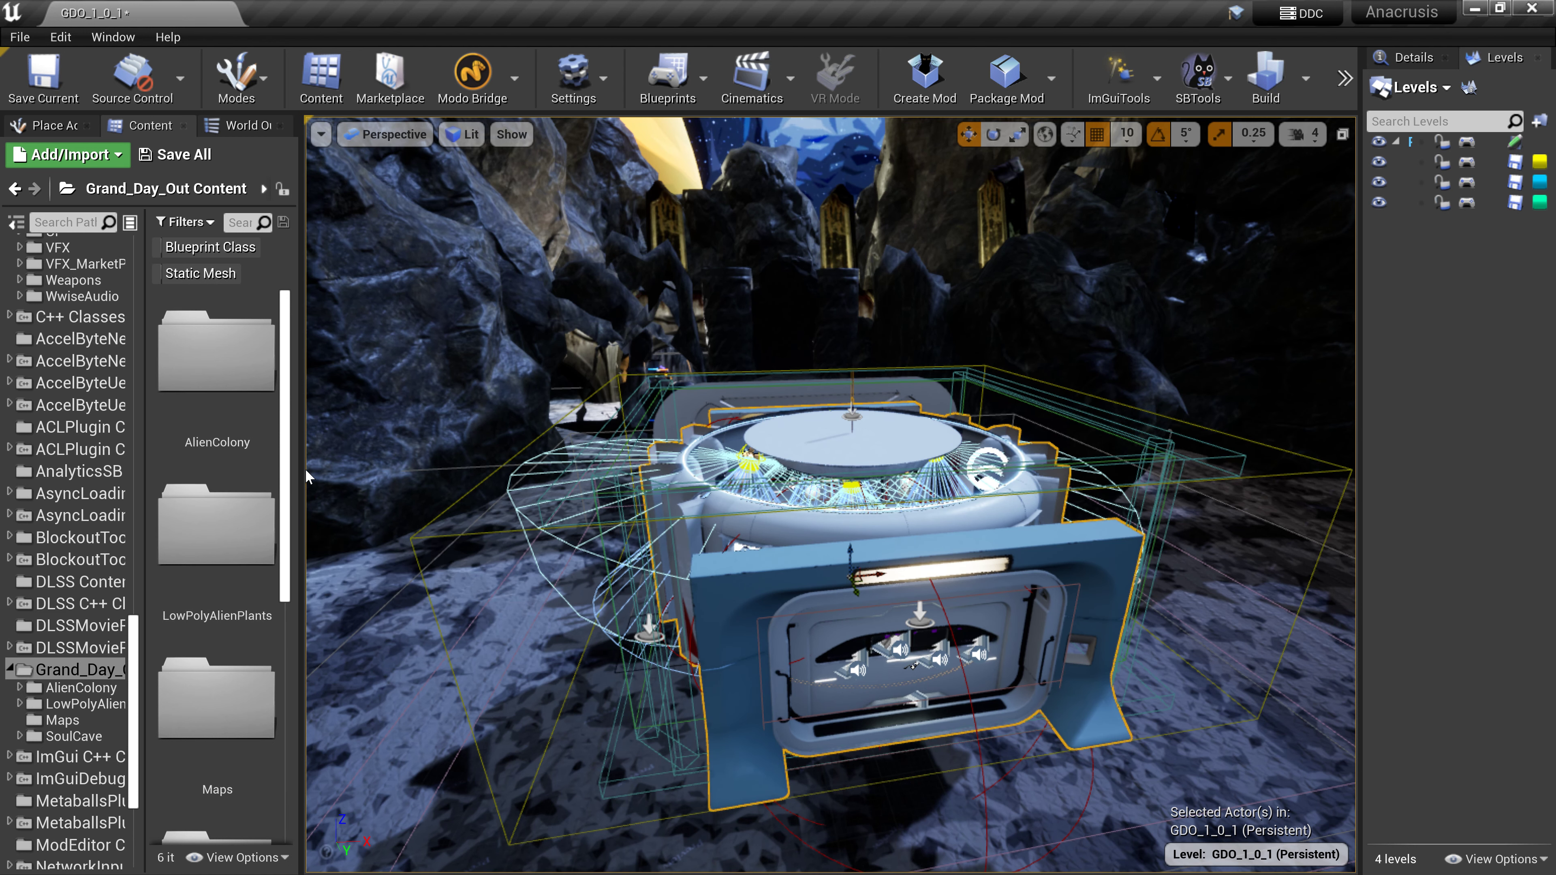
# Widen the content browser and its folder tree, and return the tree to the root Content folder
pyautogui.moveTo(298, 483); pyautogui.dragTo(574, 484)
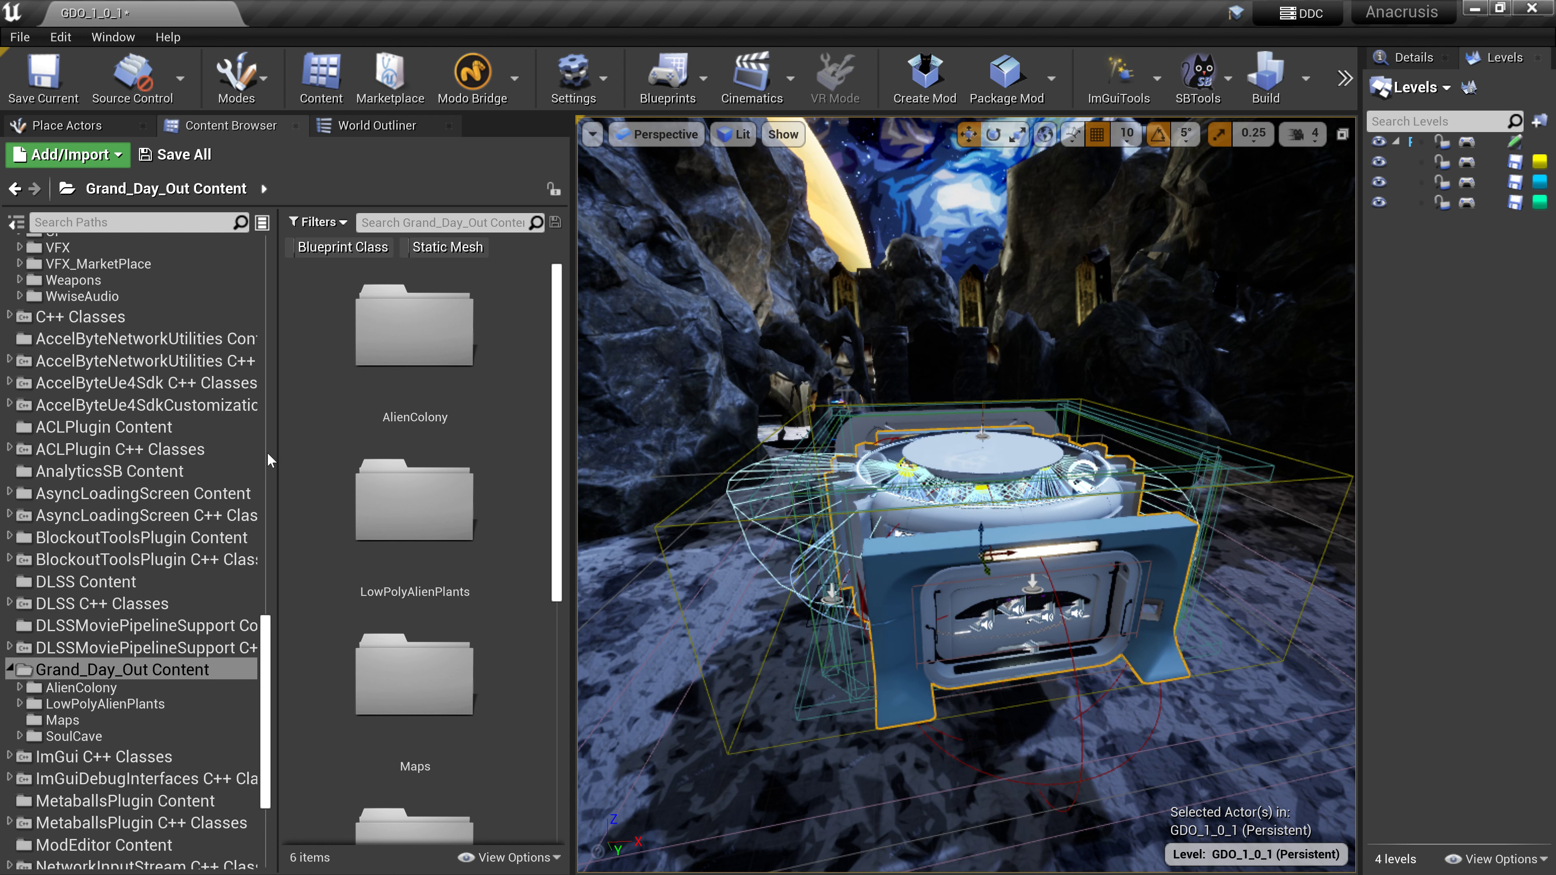
pyautogui.moveTo(276, 444); pyautogui.dragTo(327, 453)
pyautogui.scroll(20, 183, 493)
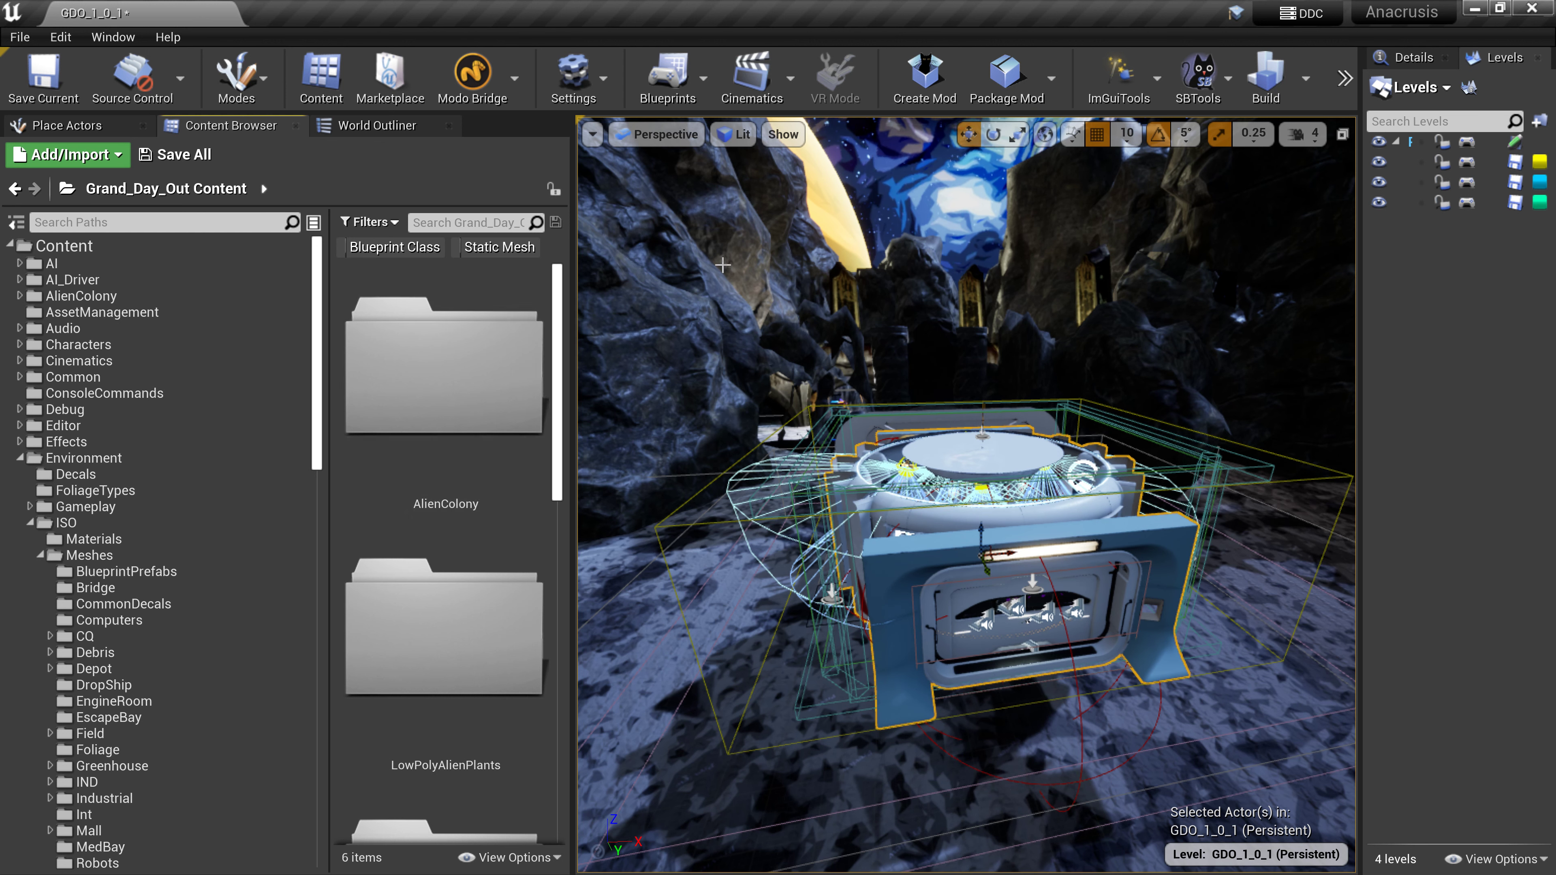
# Show the level's actor list and select the ISO_Airlock_Start_BP actor with its outer door frame component
pyautogui.click(377, 125)
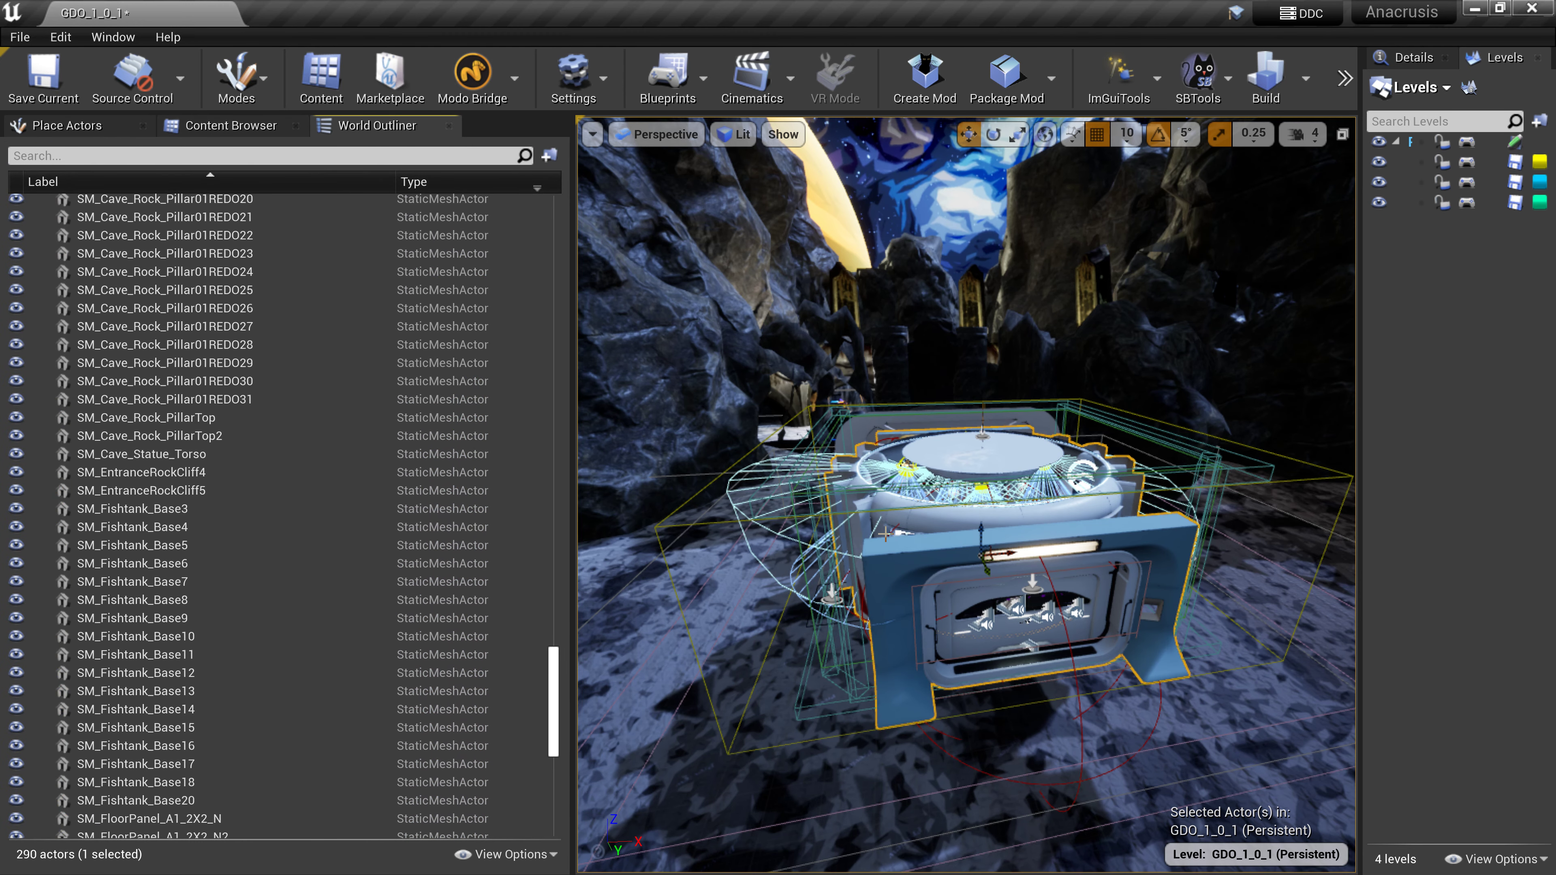
pyautogui.doubleClick(906, 582)
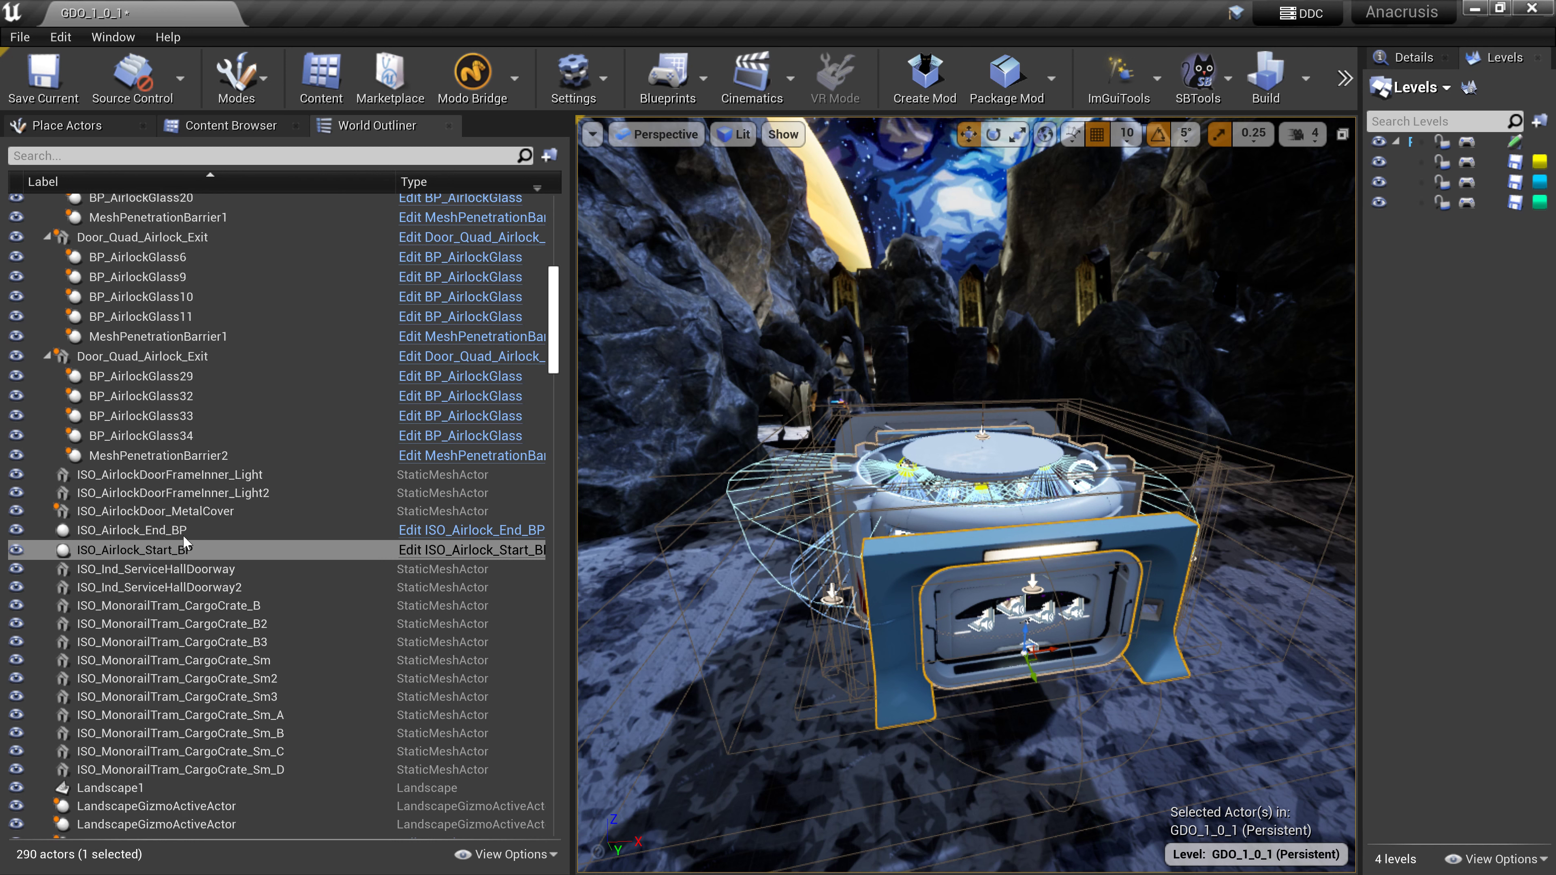
pyautogui.click(187, 550)
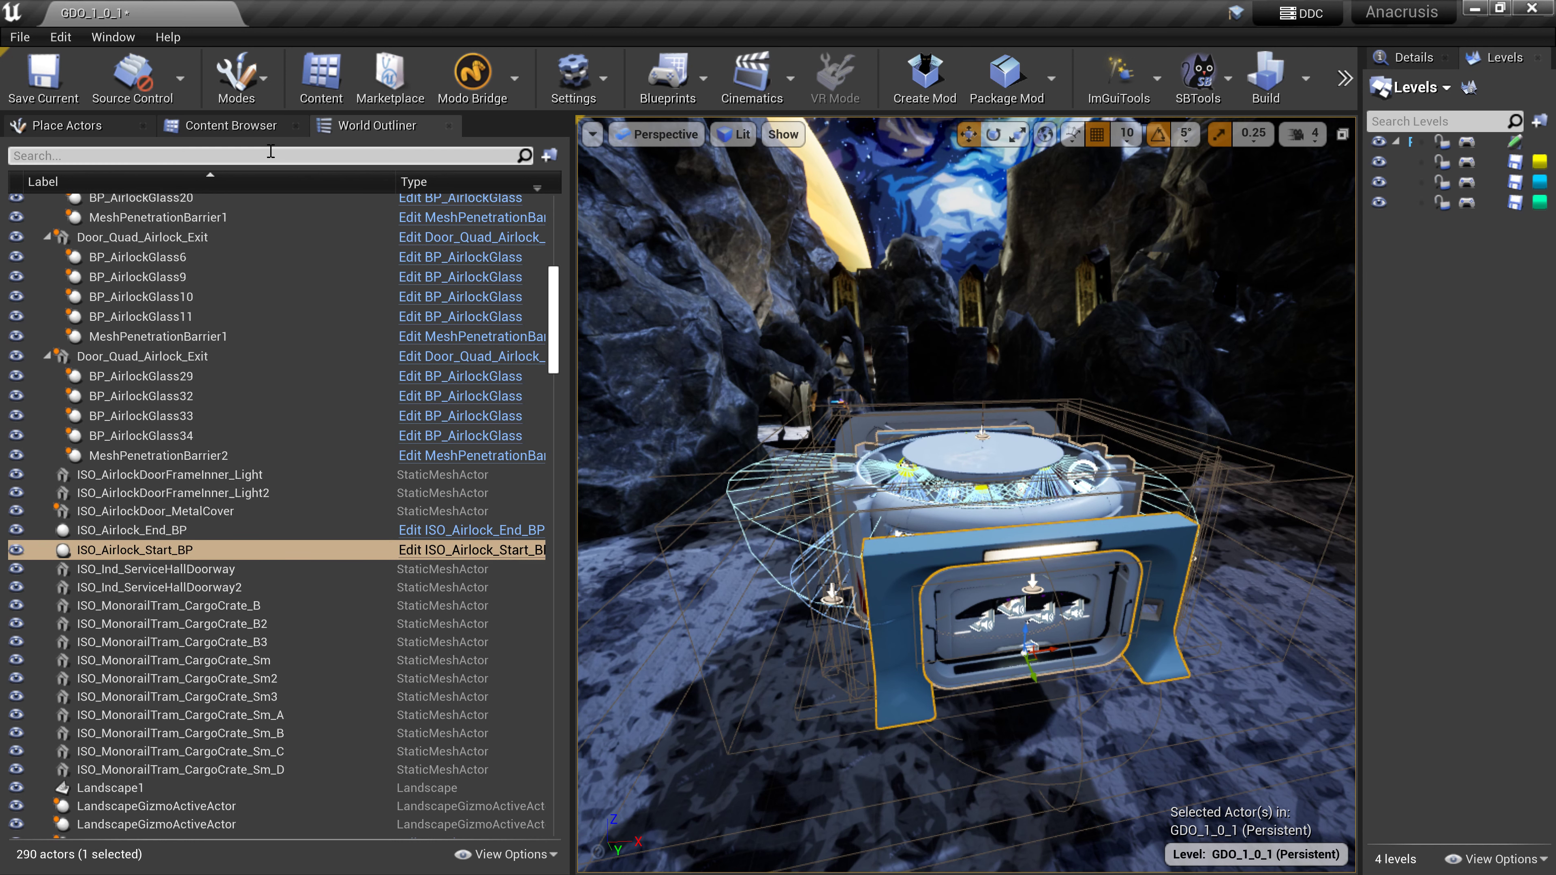
# Search the whole Content folder for "airlock" assets, limited to Blueprint Class
pyautogui.click(233, 128)
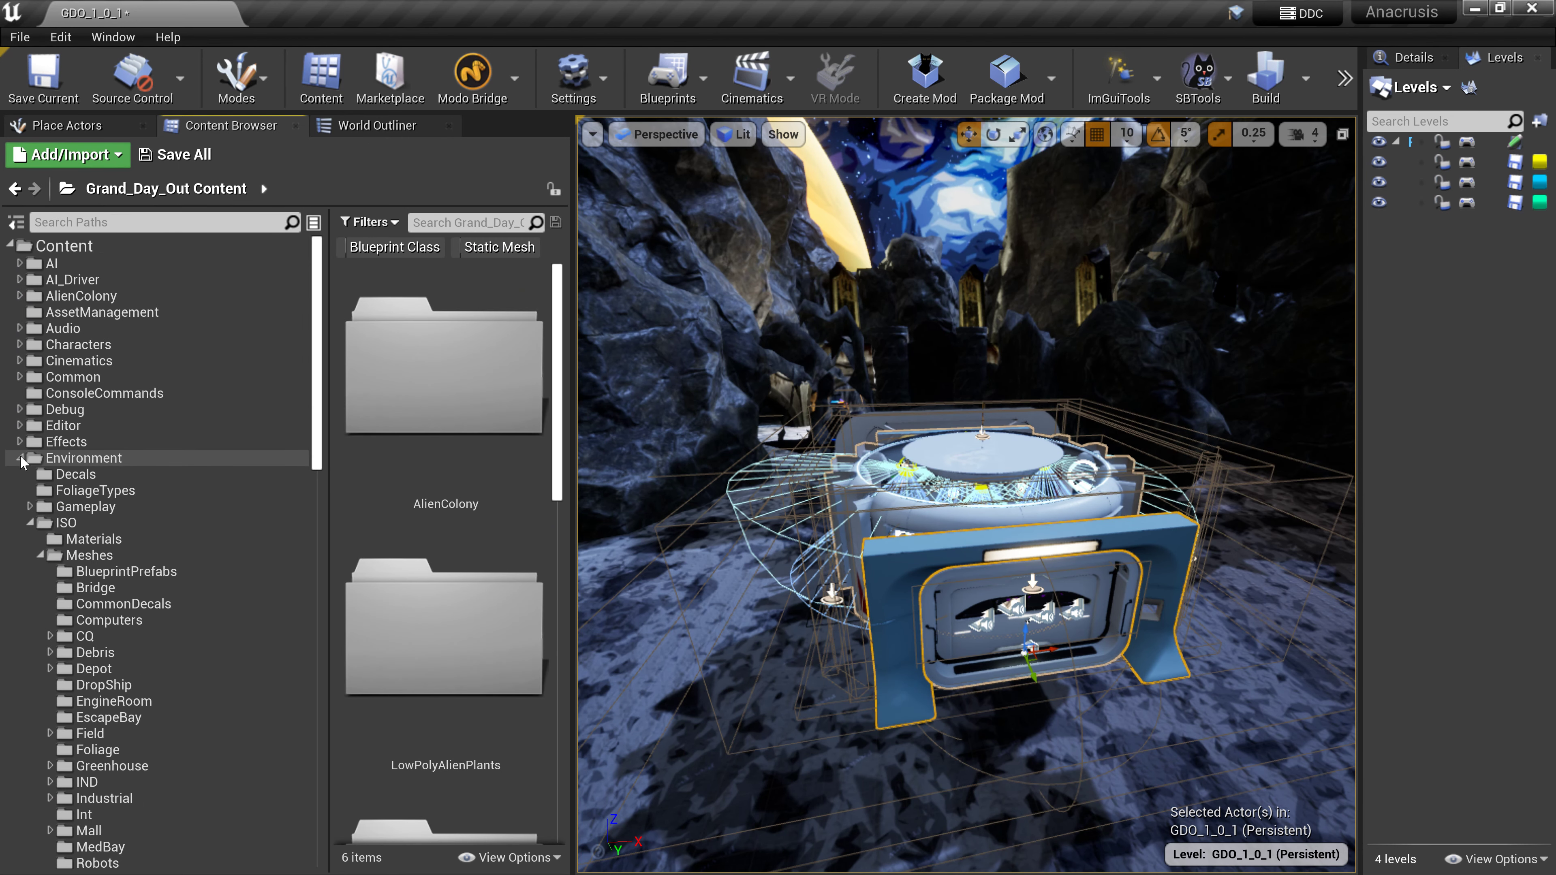
pyautogui.click(98, 246)
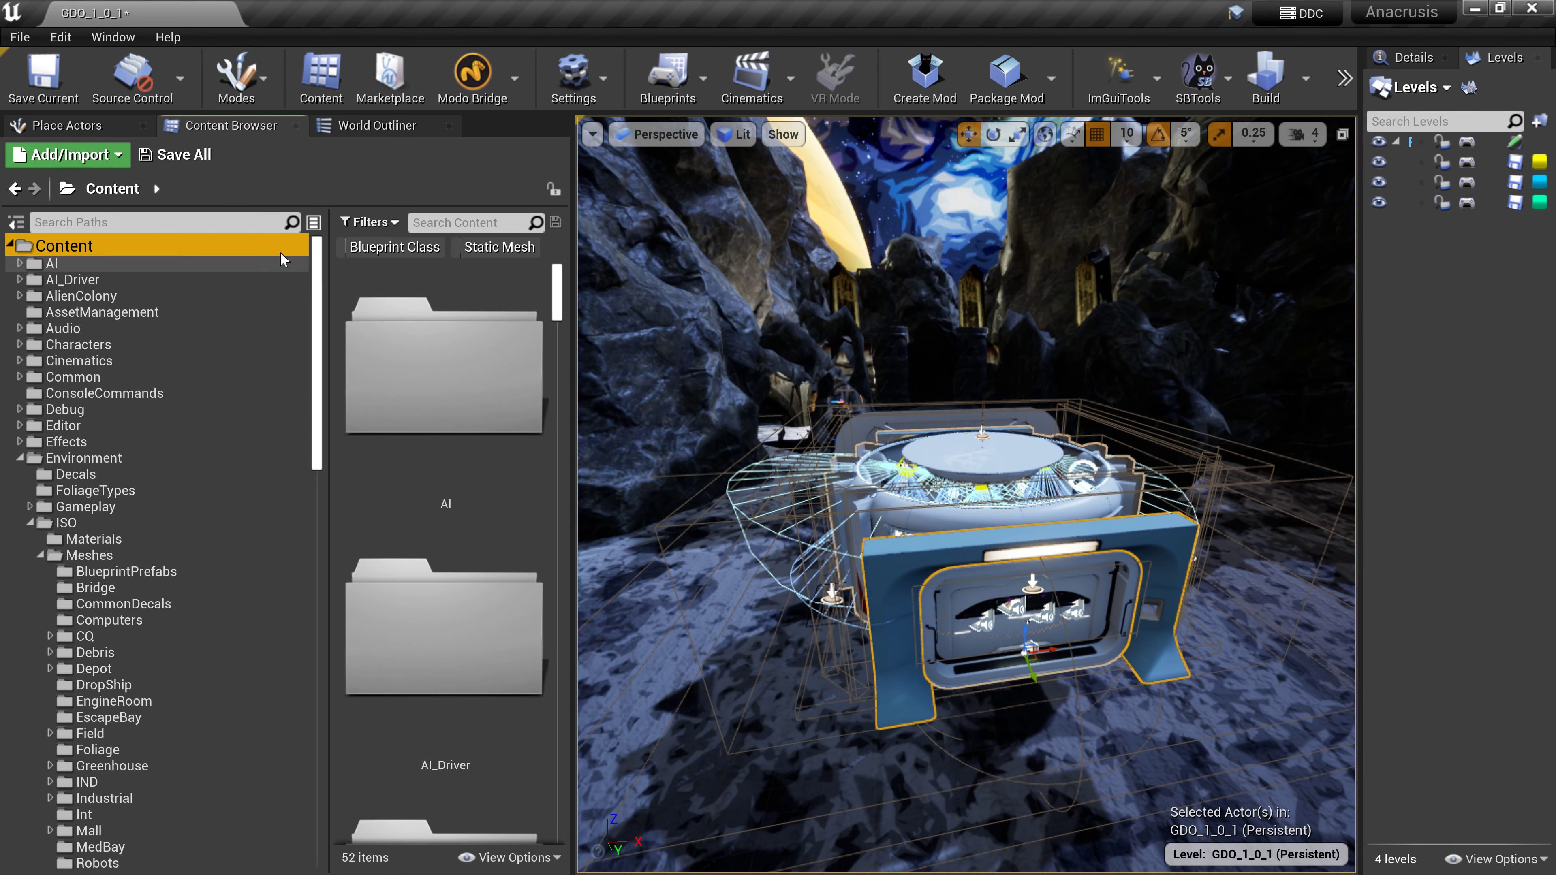
pyautogui.click(447, 220)
pyautogui.write('air')
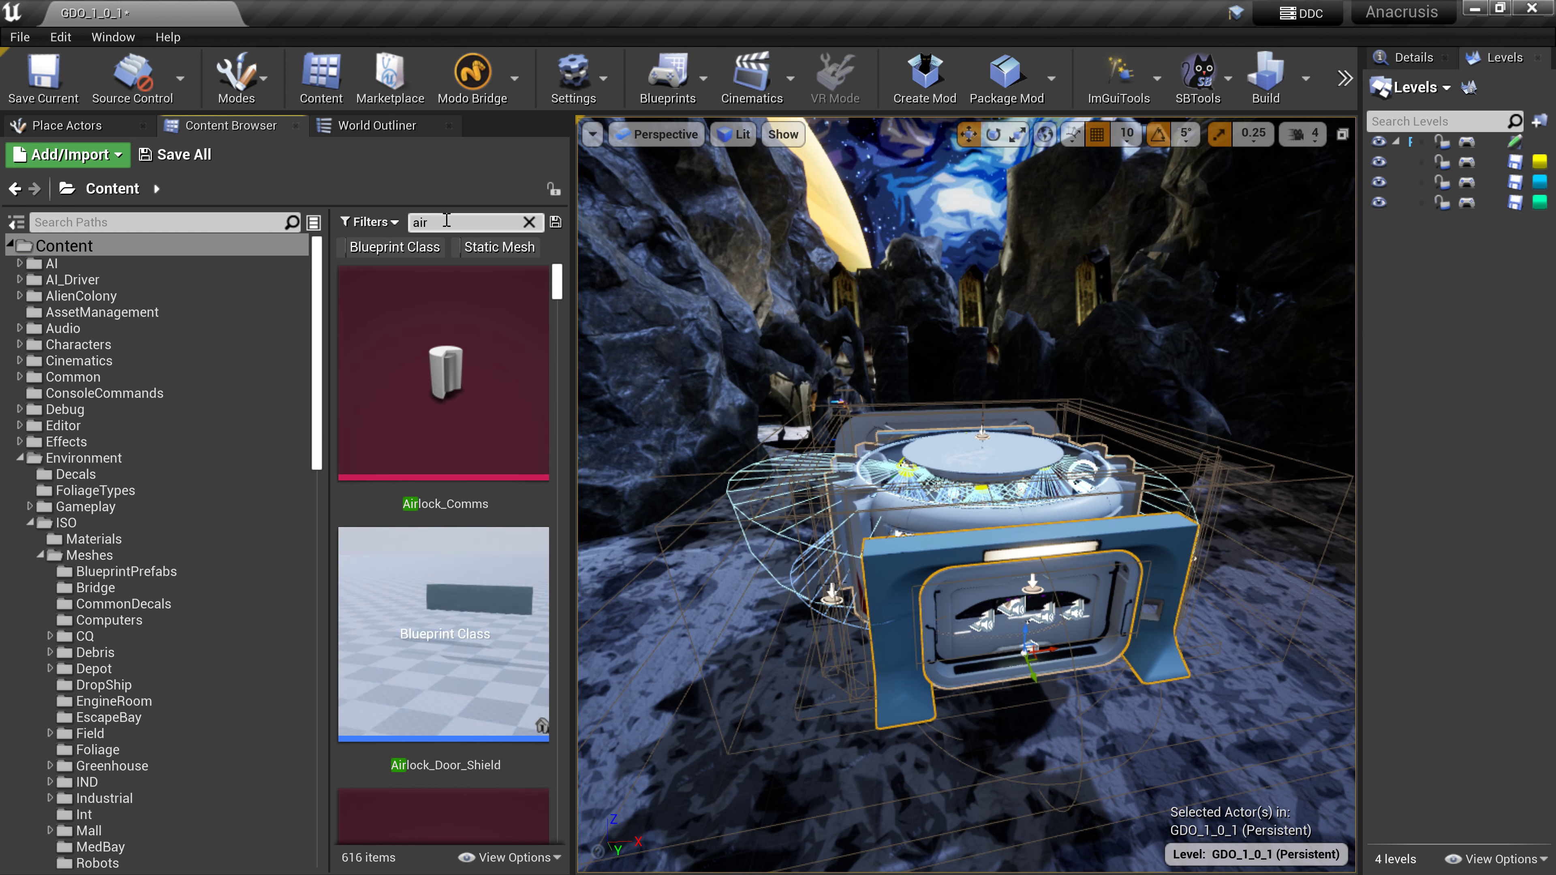
pyautogui.write('lock')
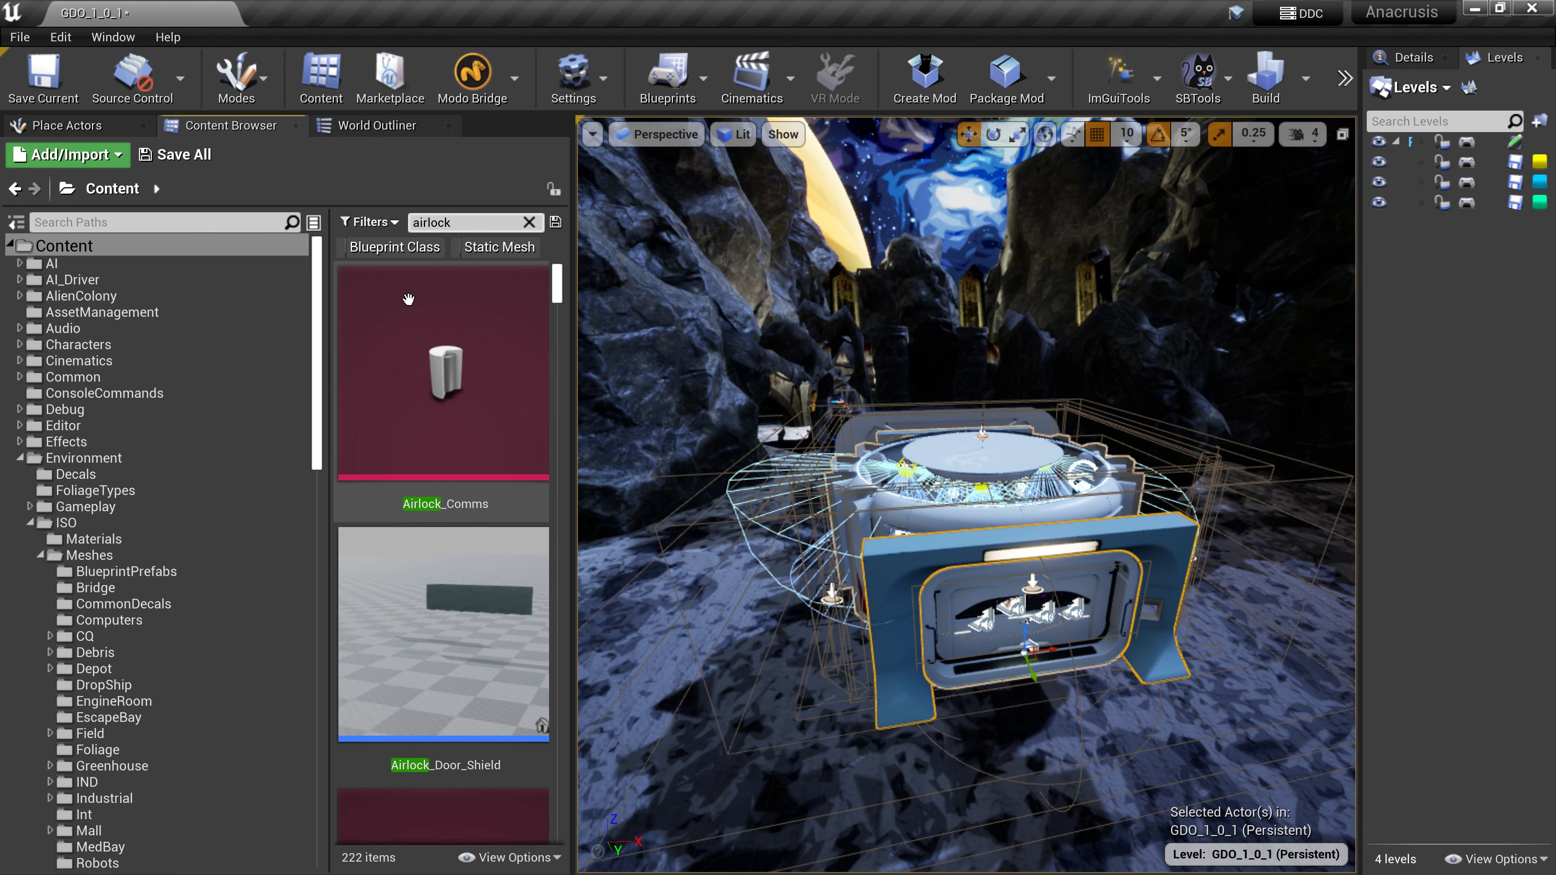
pyautogui.click(407, 265)
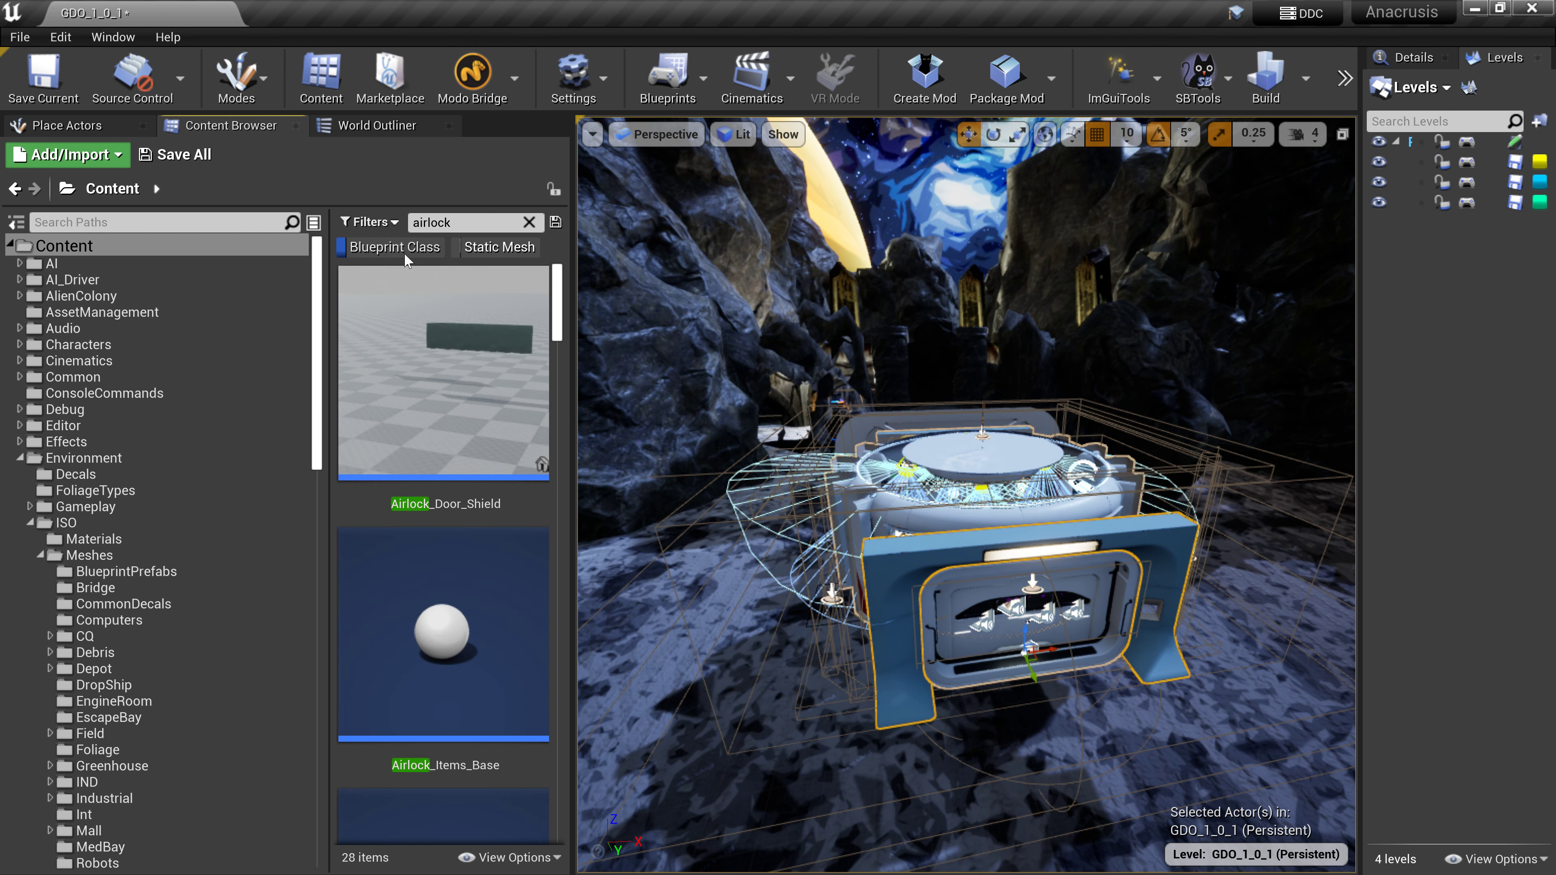
# Look through the airlock blueprints and examine the descriptions of the ISO_Airlock end, facade and start assets
pyautogui.moveTo(574, 329); pyautogui.dragTo(870, 328)
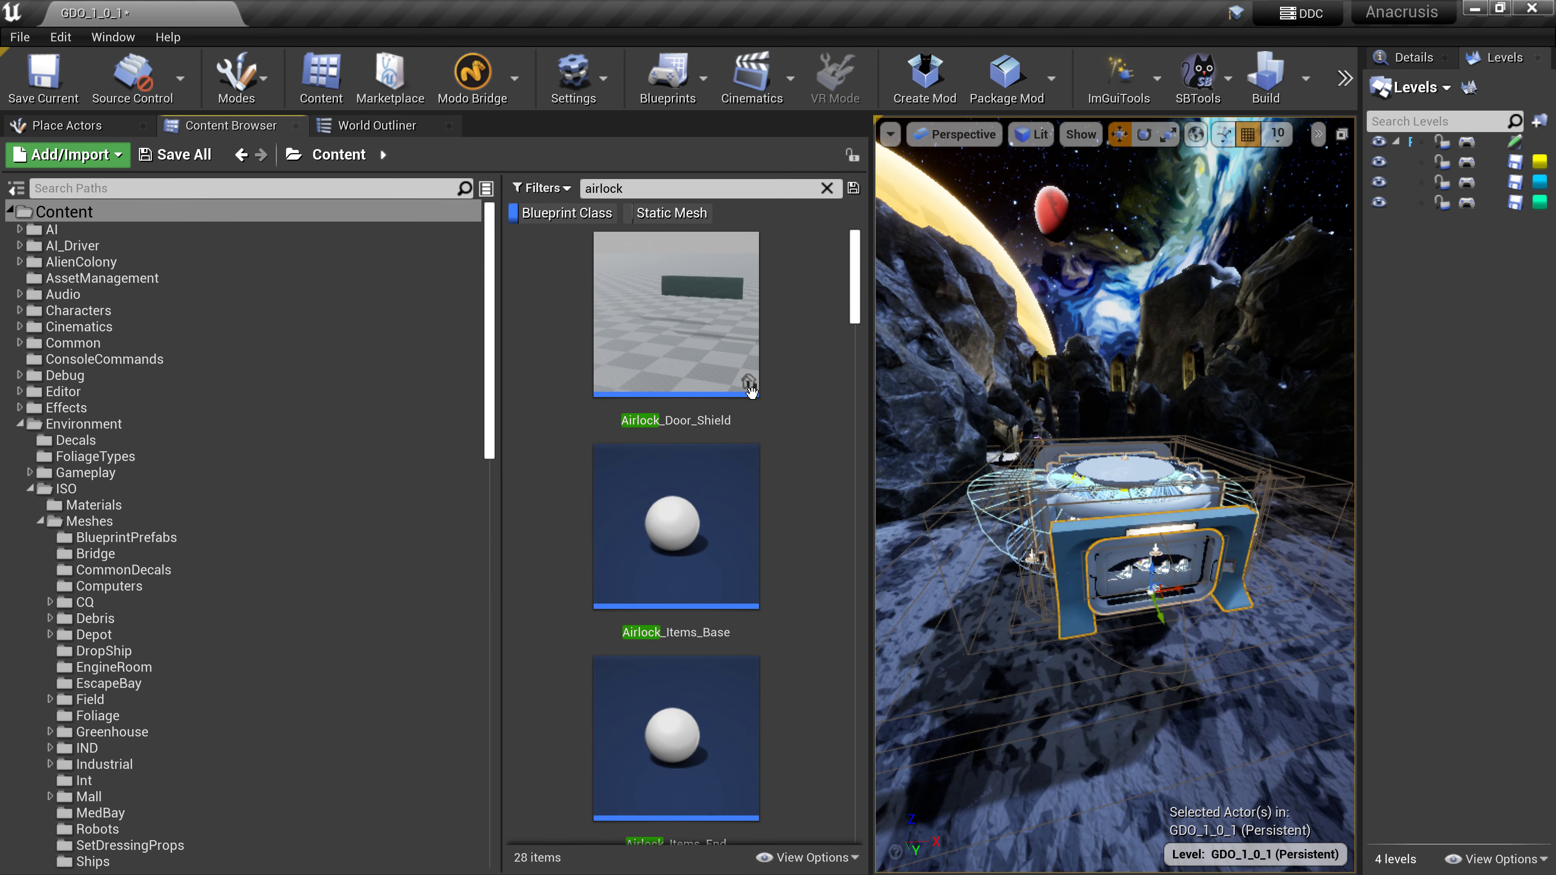
pyautogui.scroll(-8, 769, 461)
pyautogui.scroll(-10, 788, 470)
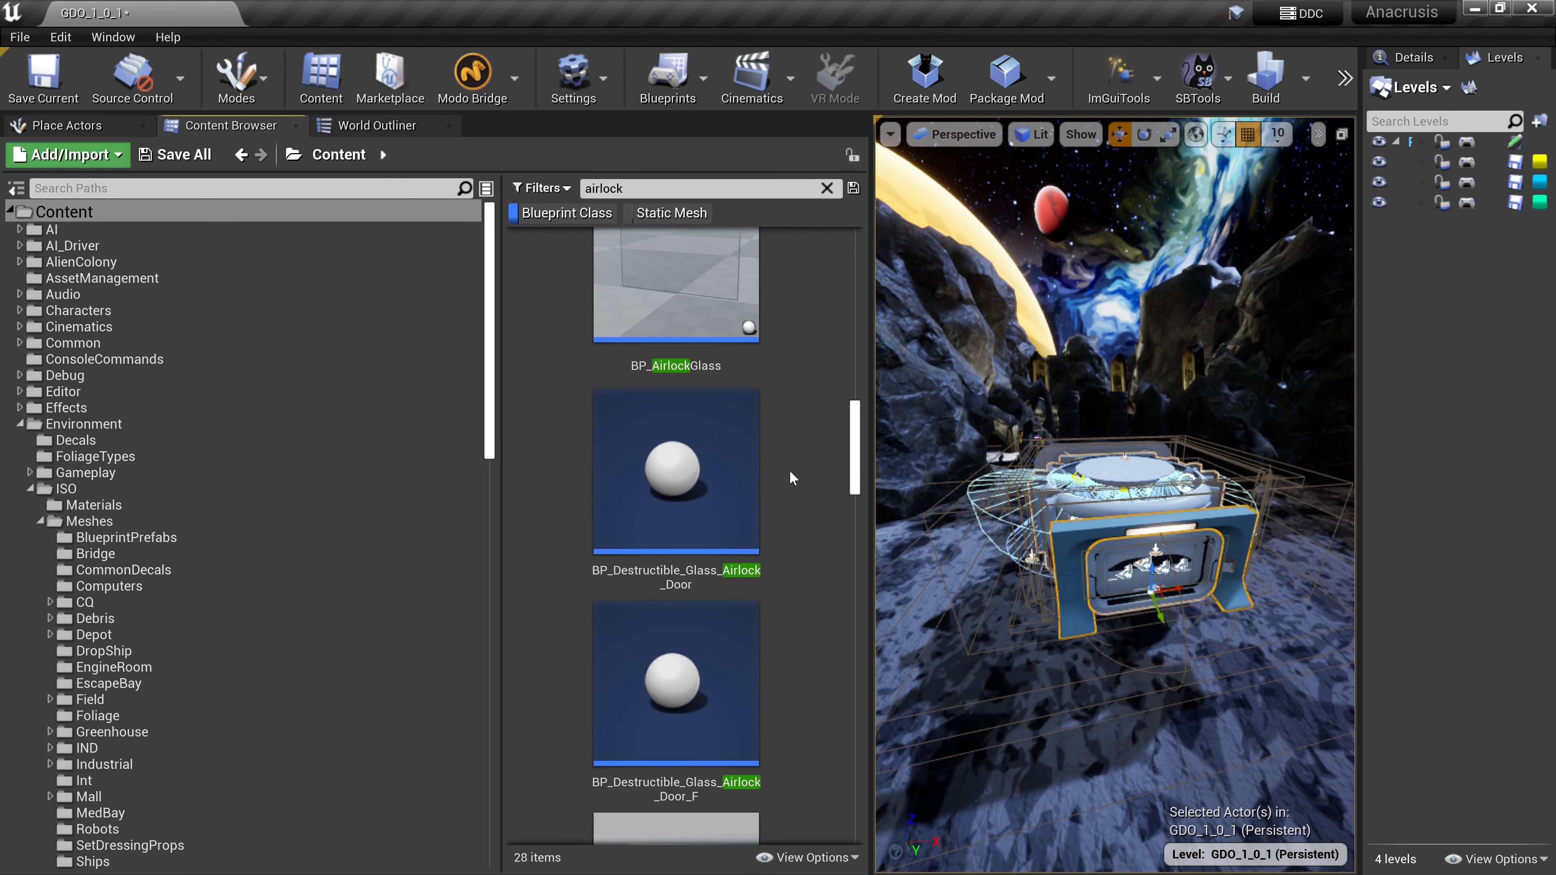
pyautogui.scroll(-6, 787, 465)
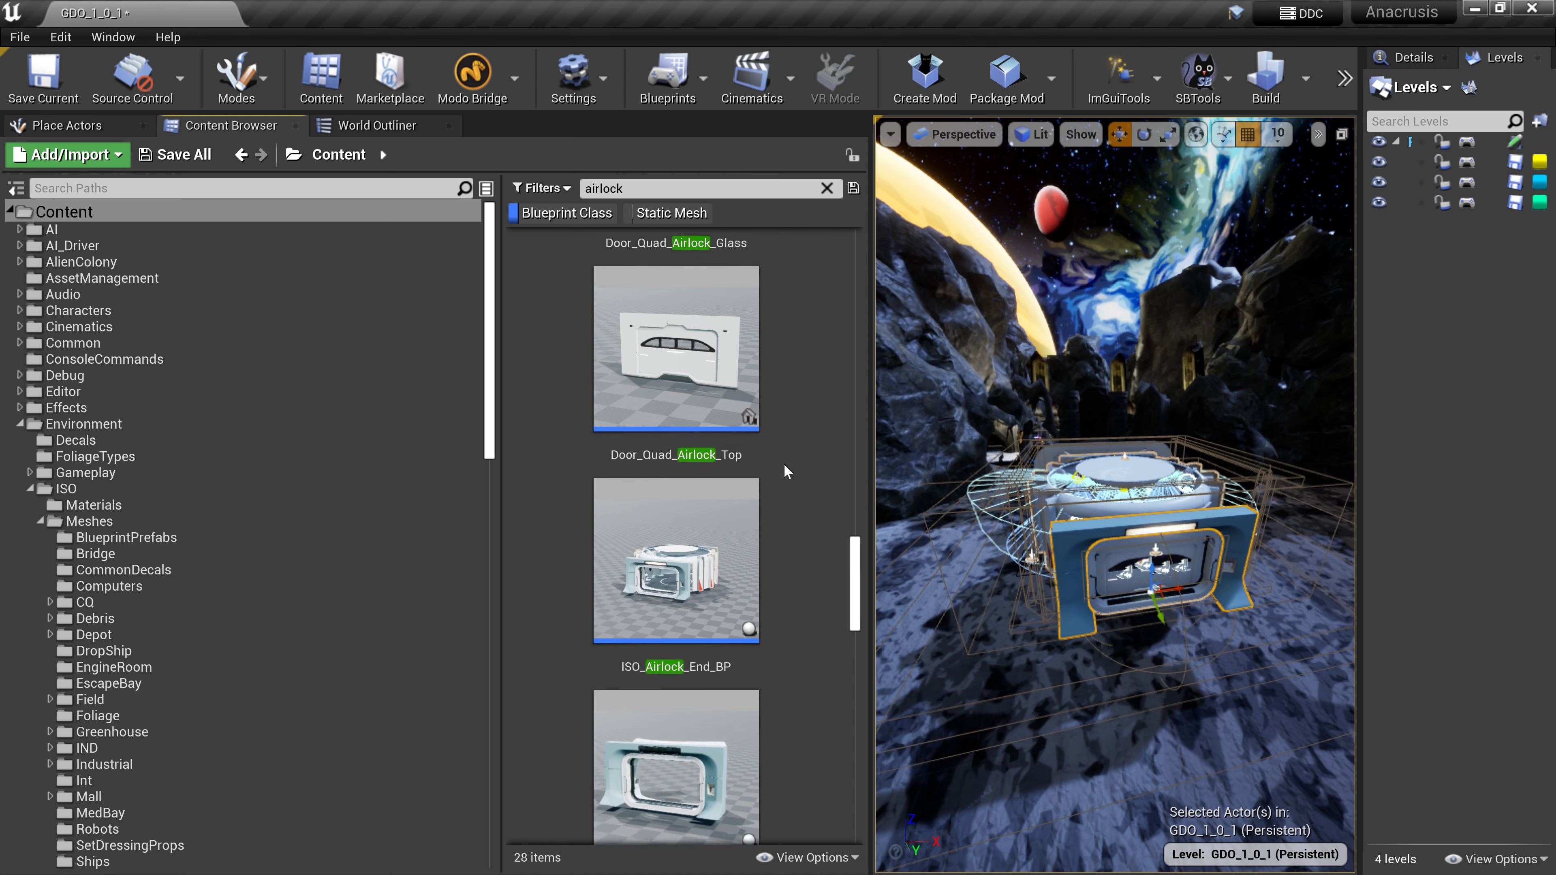
pyautogui.moveTo(704, 475)
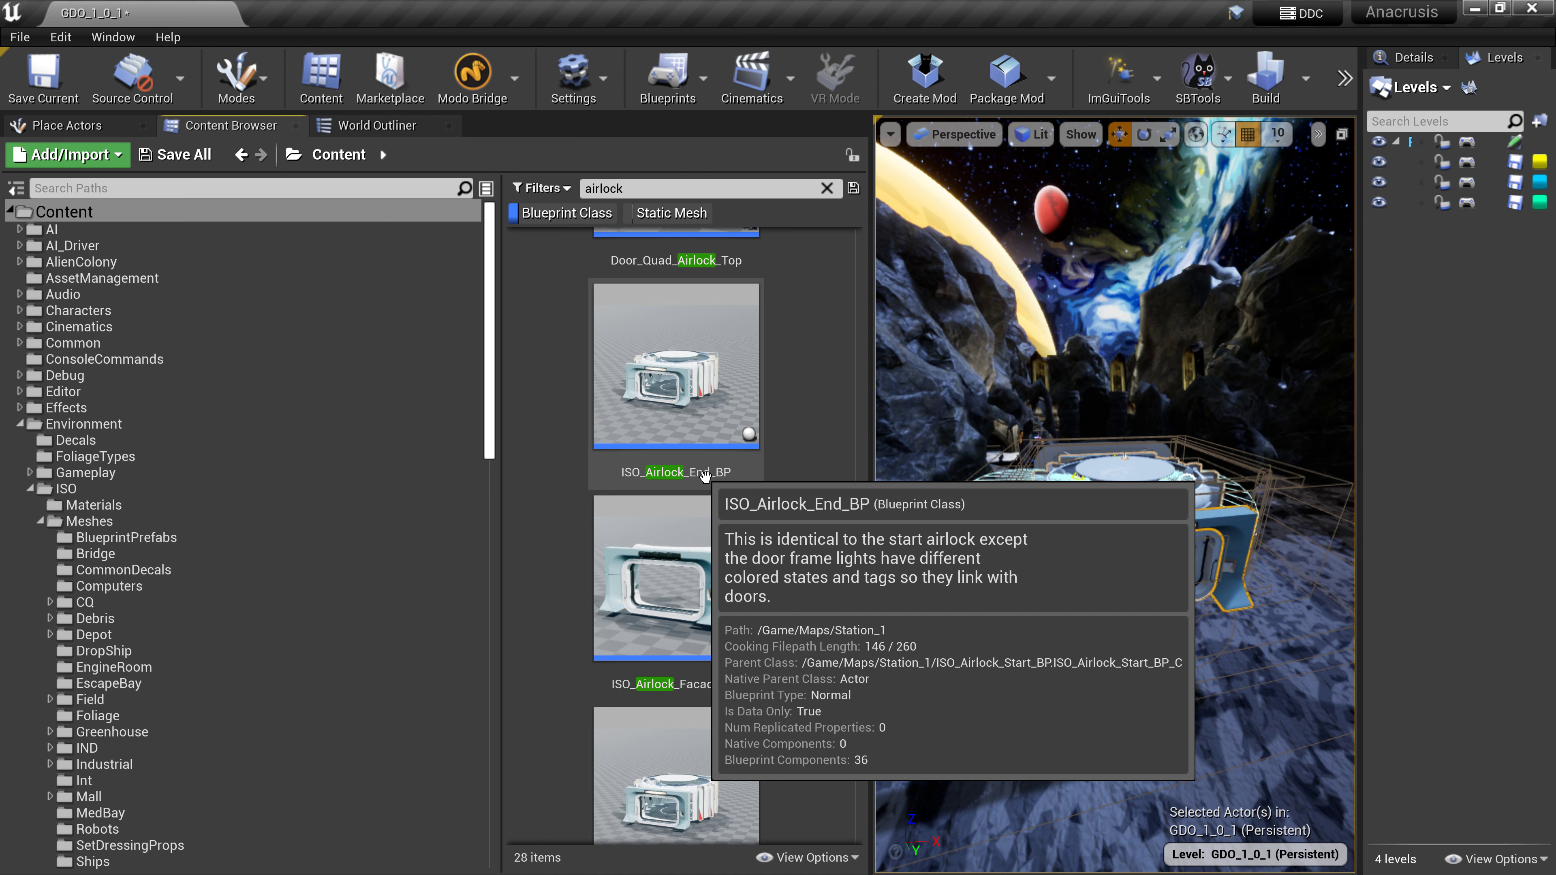
pyautogui.scroll(-3, 676, 613)
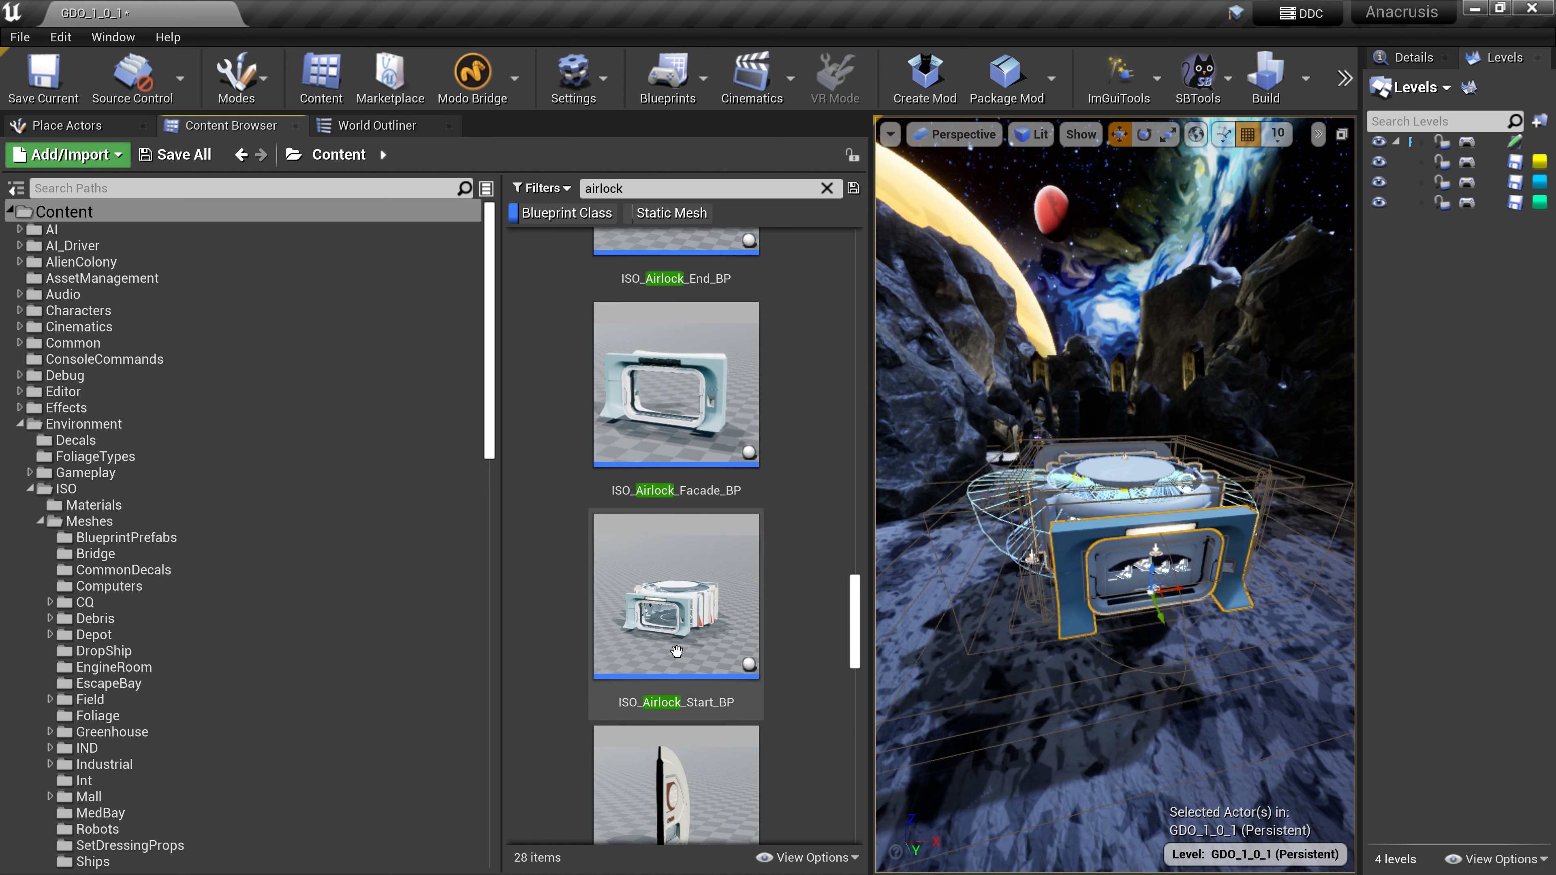
pyautogui.moveTo(643, 499)
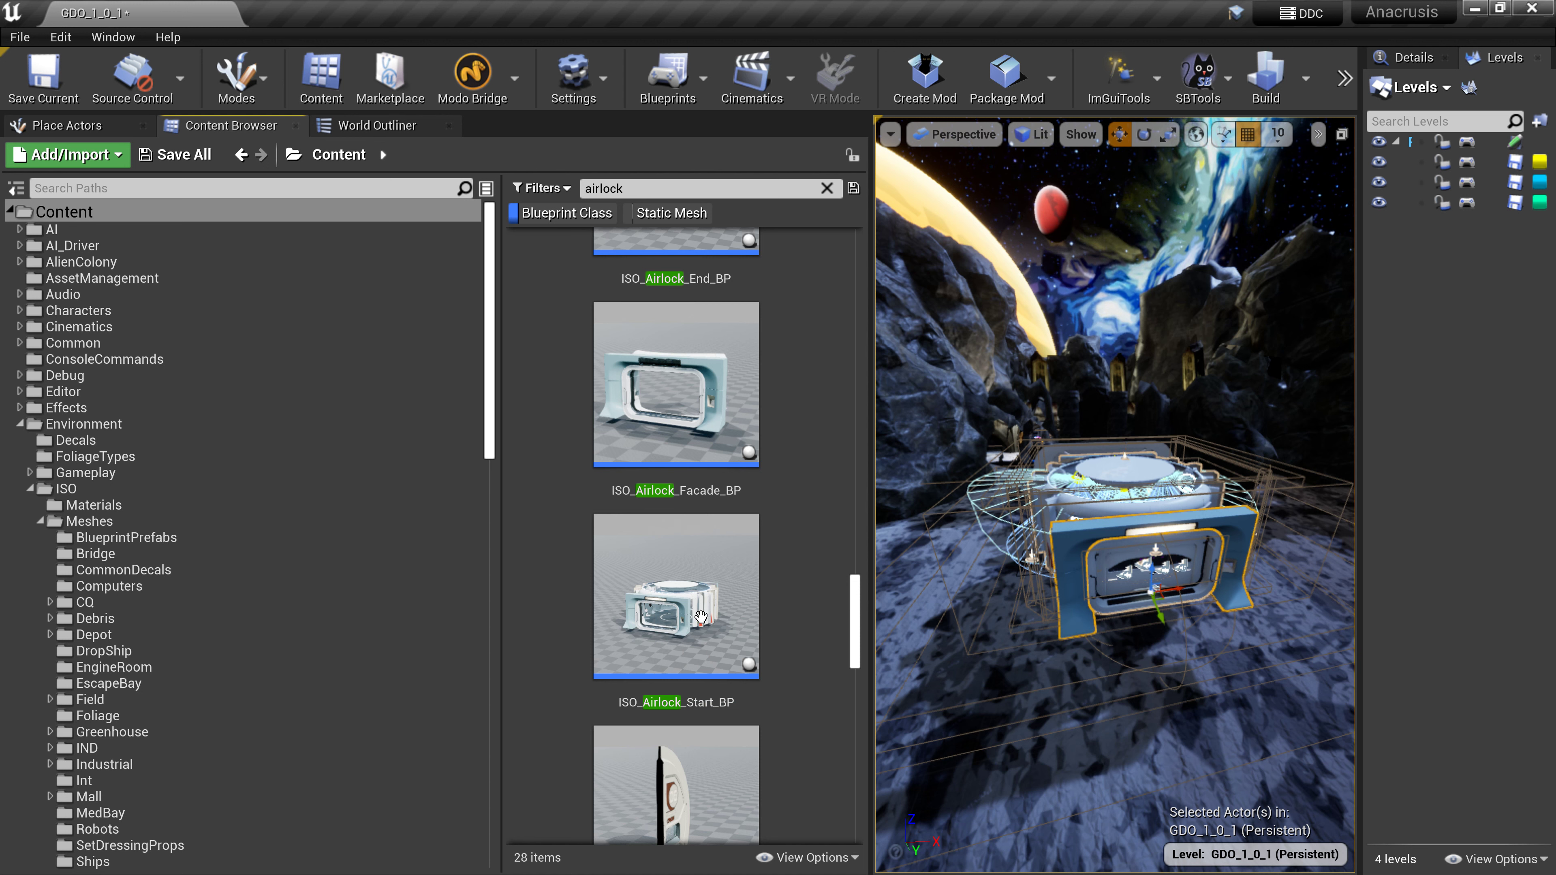
pyautogui.moveTo(732, 609)
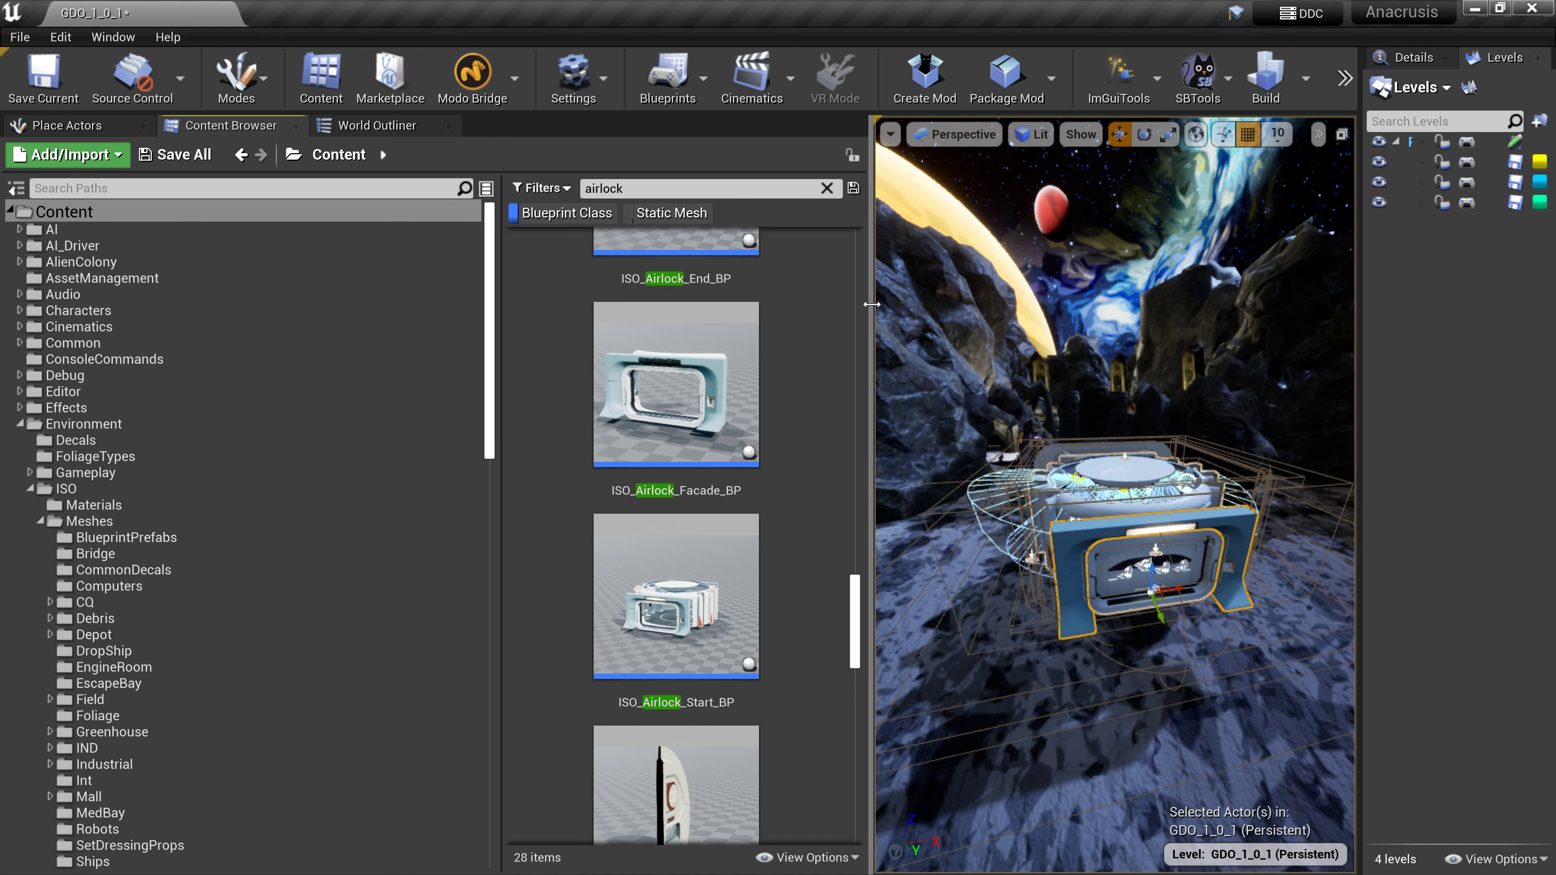
# Show the airlock's details in a wider pane and set the outer door frame component's Z rotation to -180°
pyautogui.moveTo(868, 304); pyautogui.dragTo(345, 305)
pyautogui.click(1398, 59)
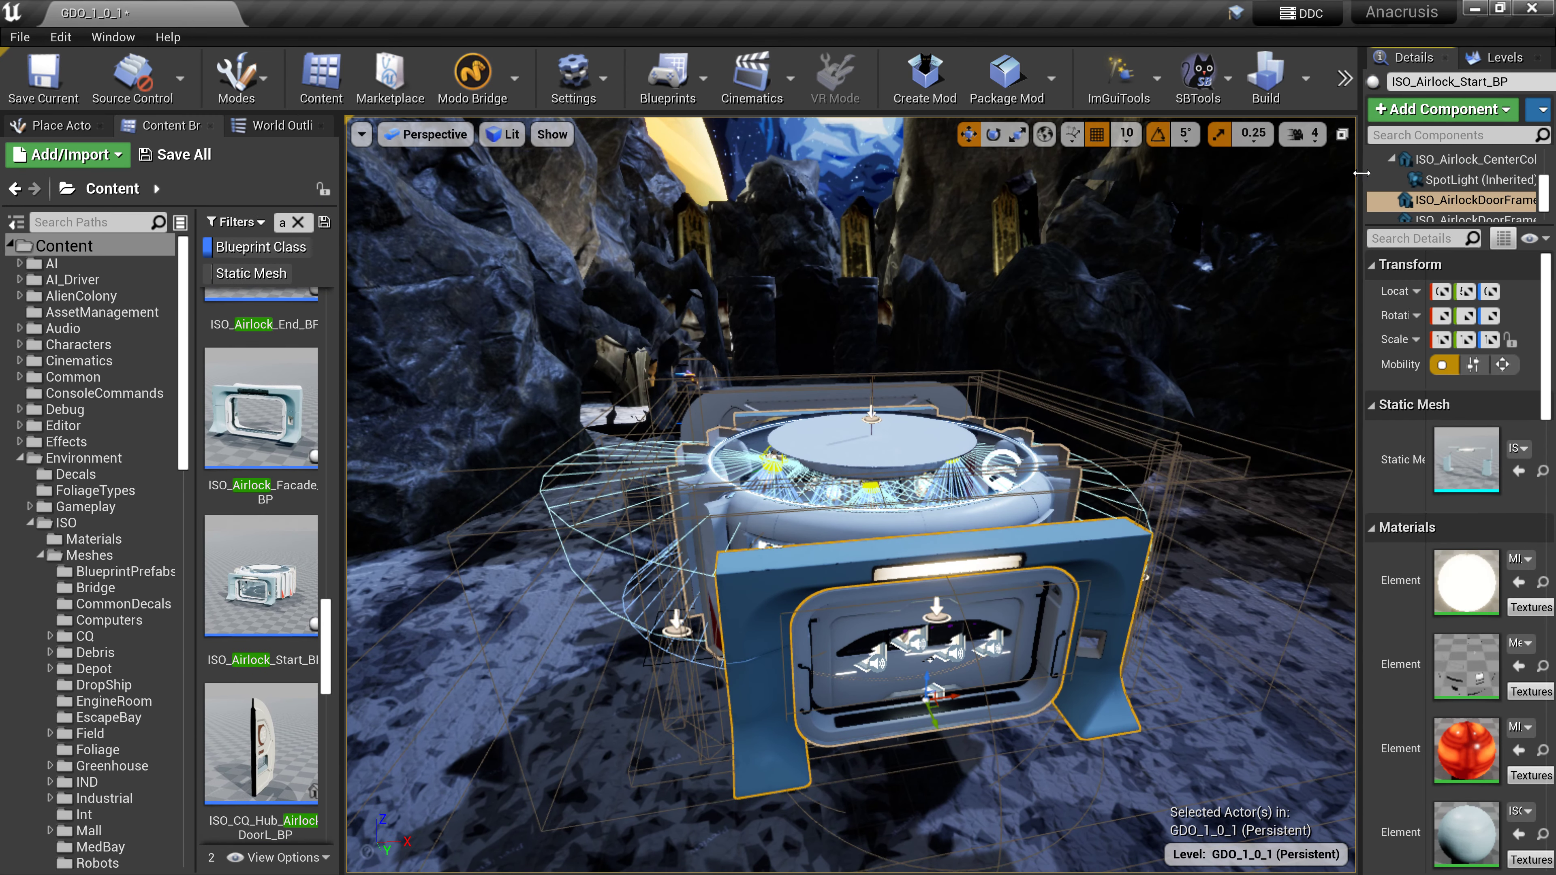
pyautogui.moveTo(1361, 294); pyautogui.dragTo(1006, 294)
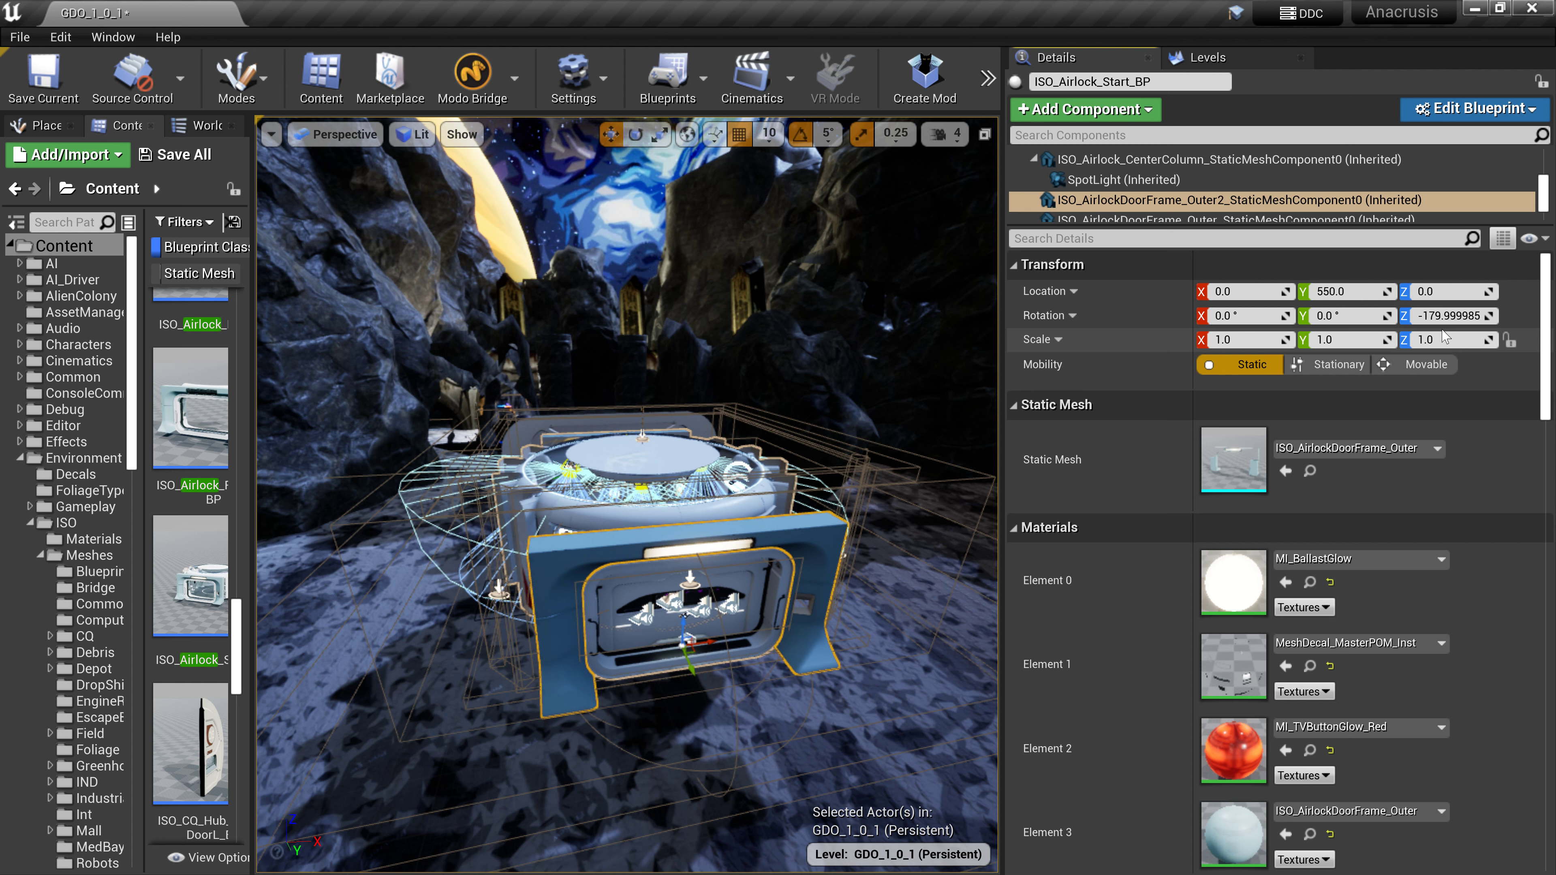
pyautogui.click(1442, 317)
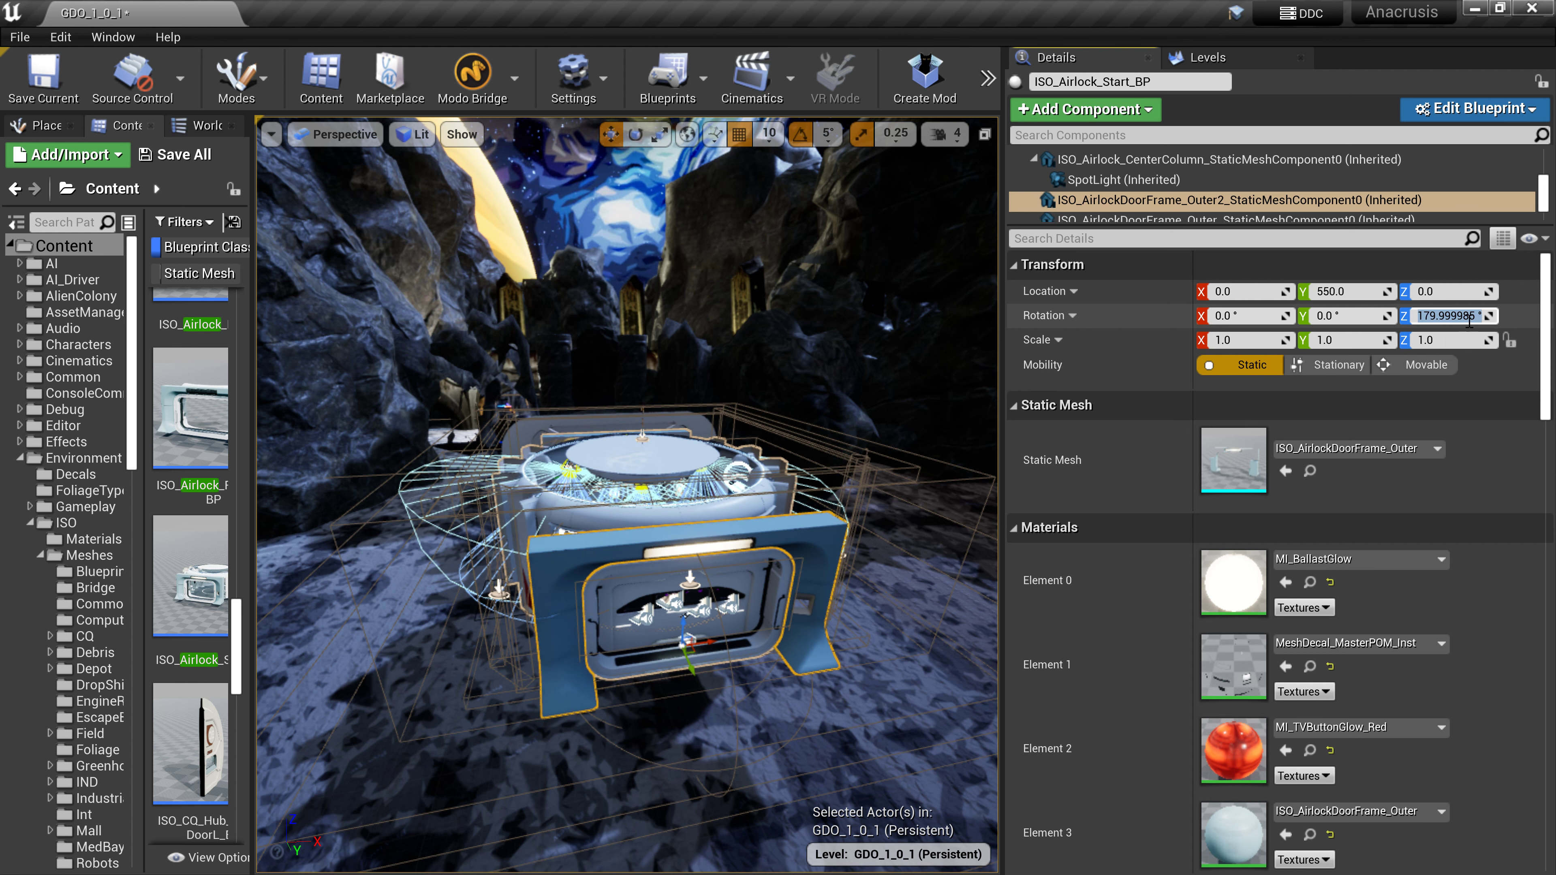
pyautogui.moveTo(1462, 317); pyautogui.dragTo(1429, 317)
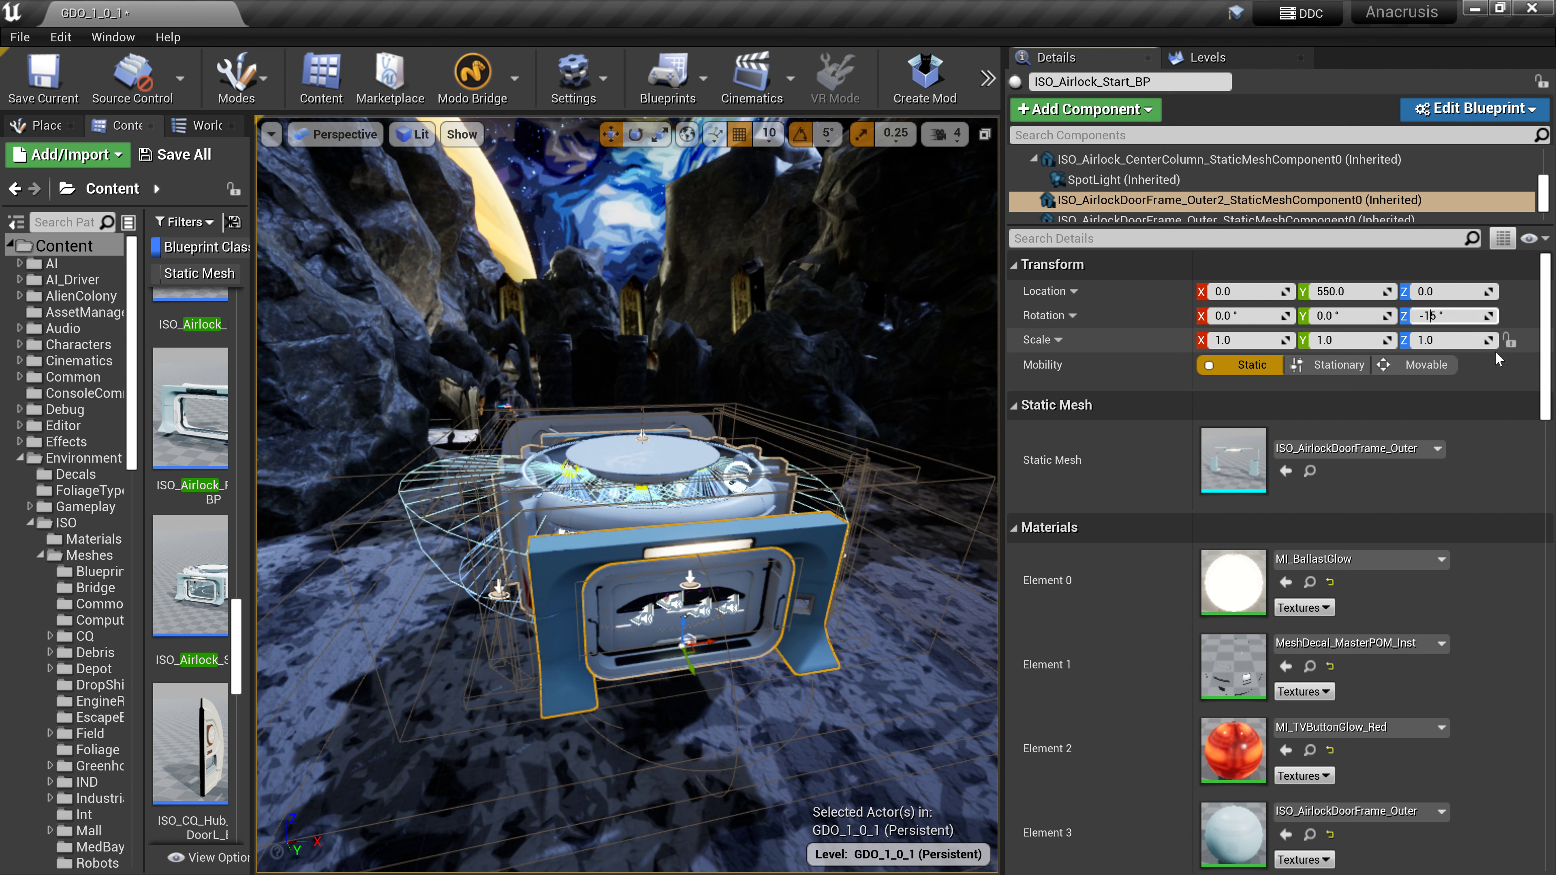
pyautogui.press('Delete')
pyautogui.write('80')
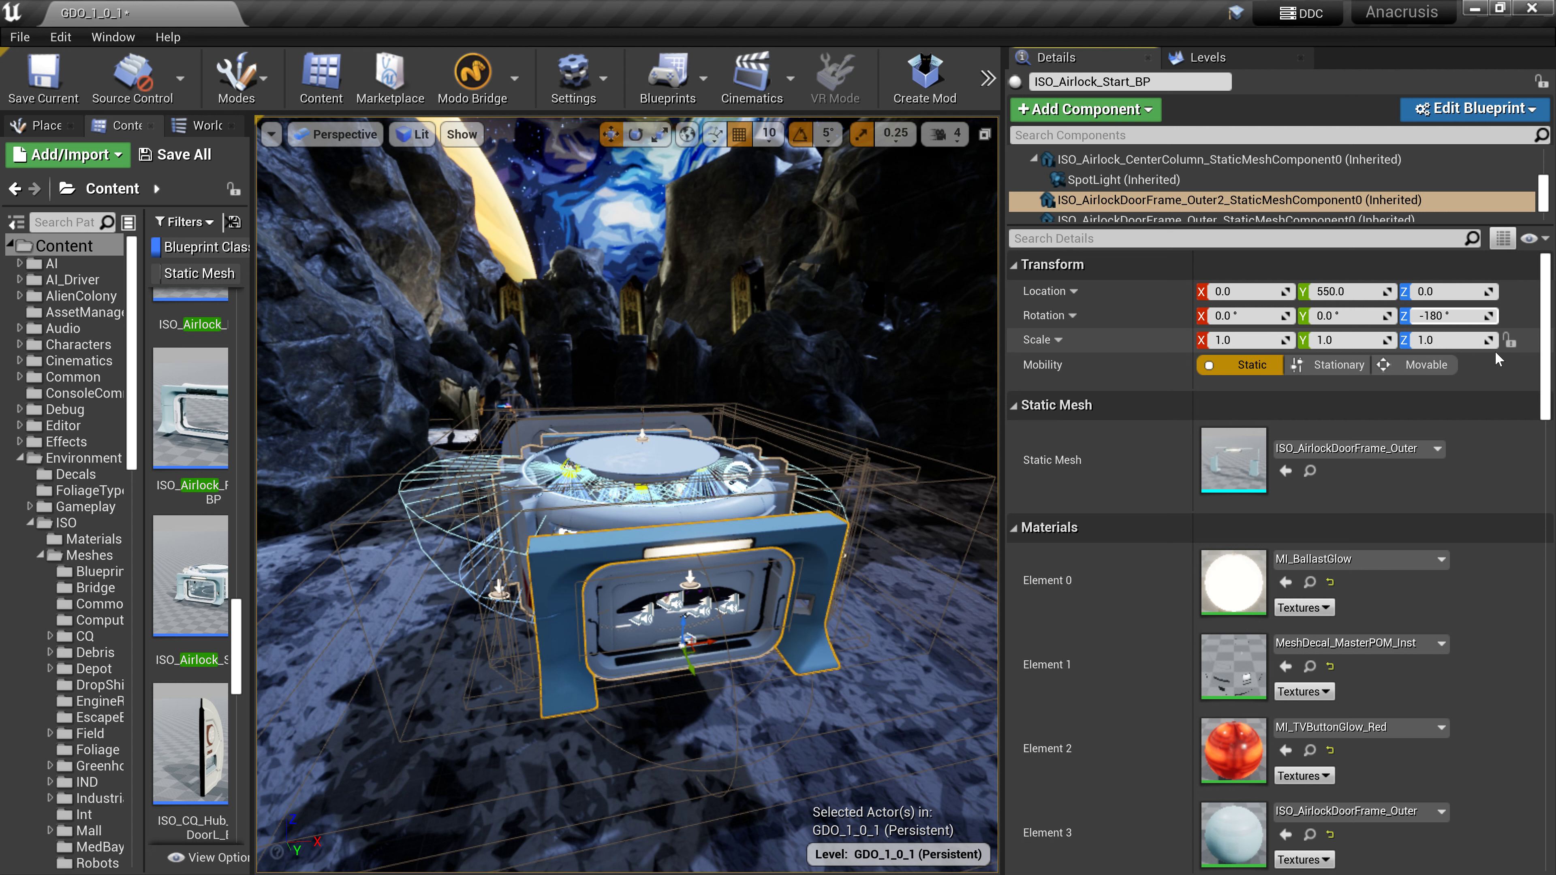
pyautogui.press('Return')
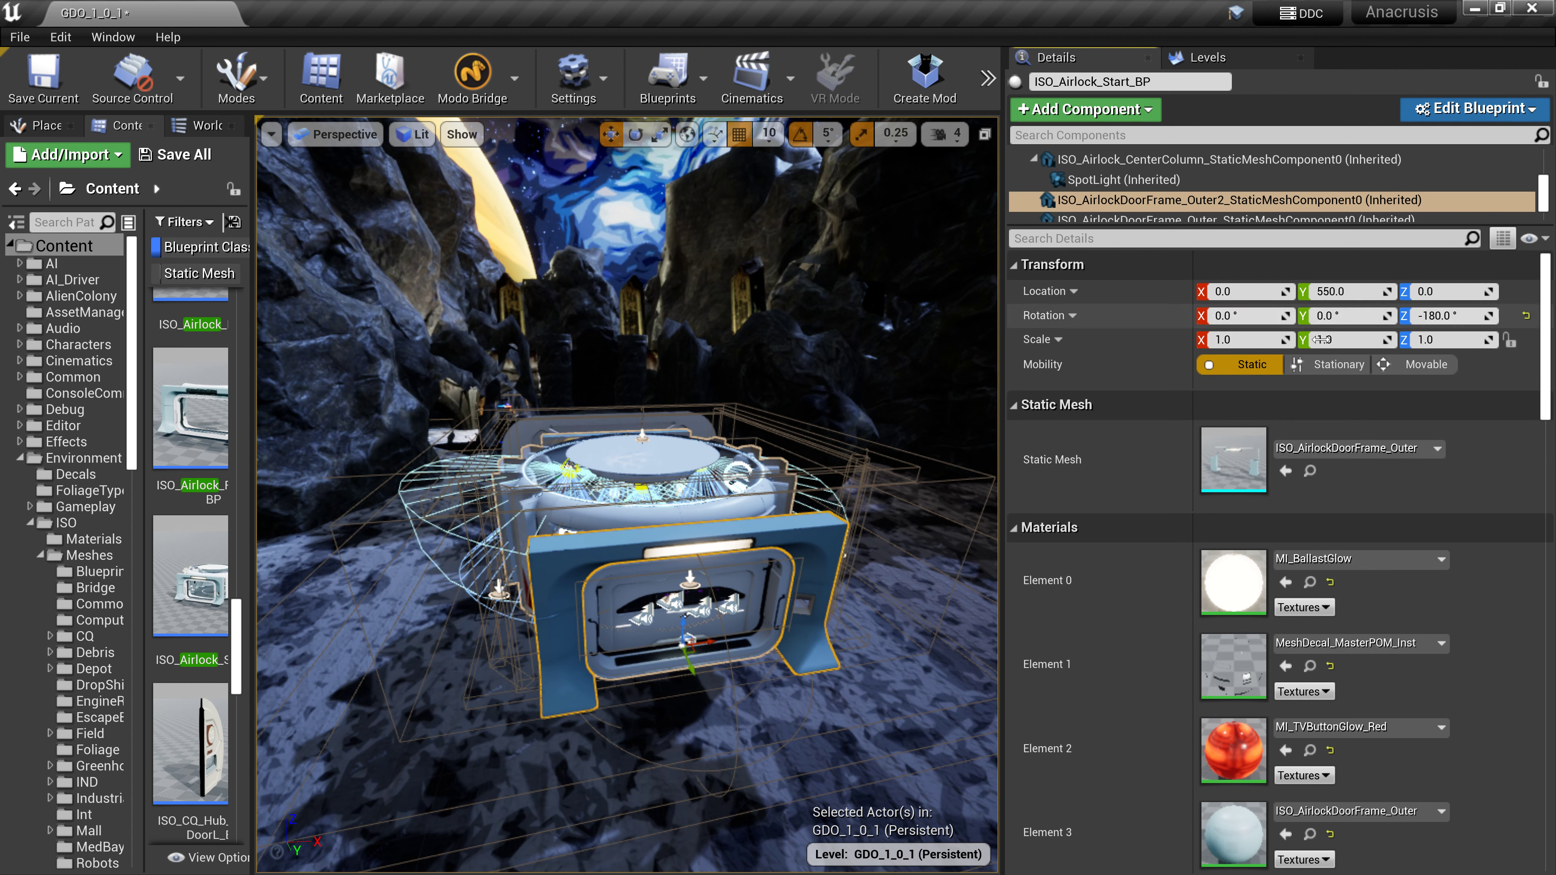
# Switch to Snipping Tool, capture the component's Transform section, and return to the level editor
pyautogui.press('super')
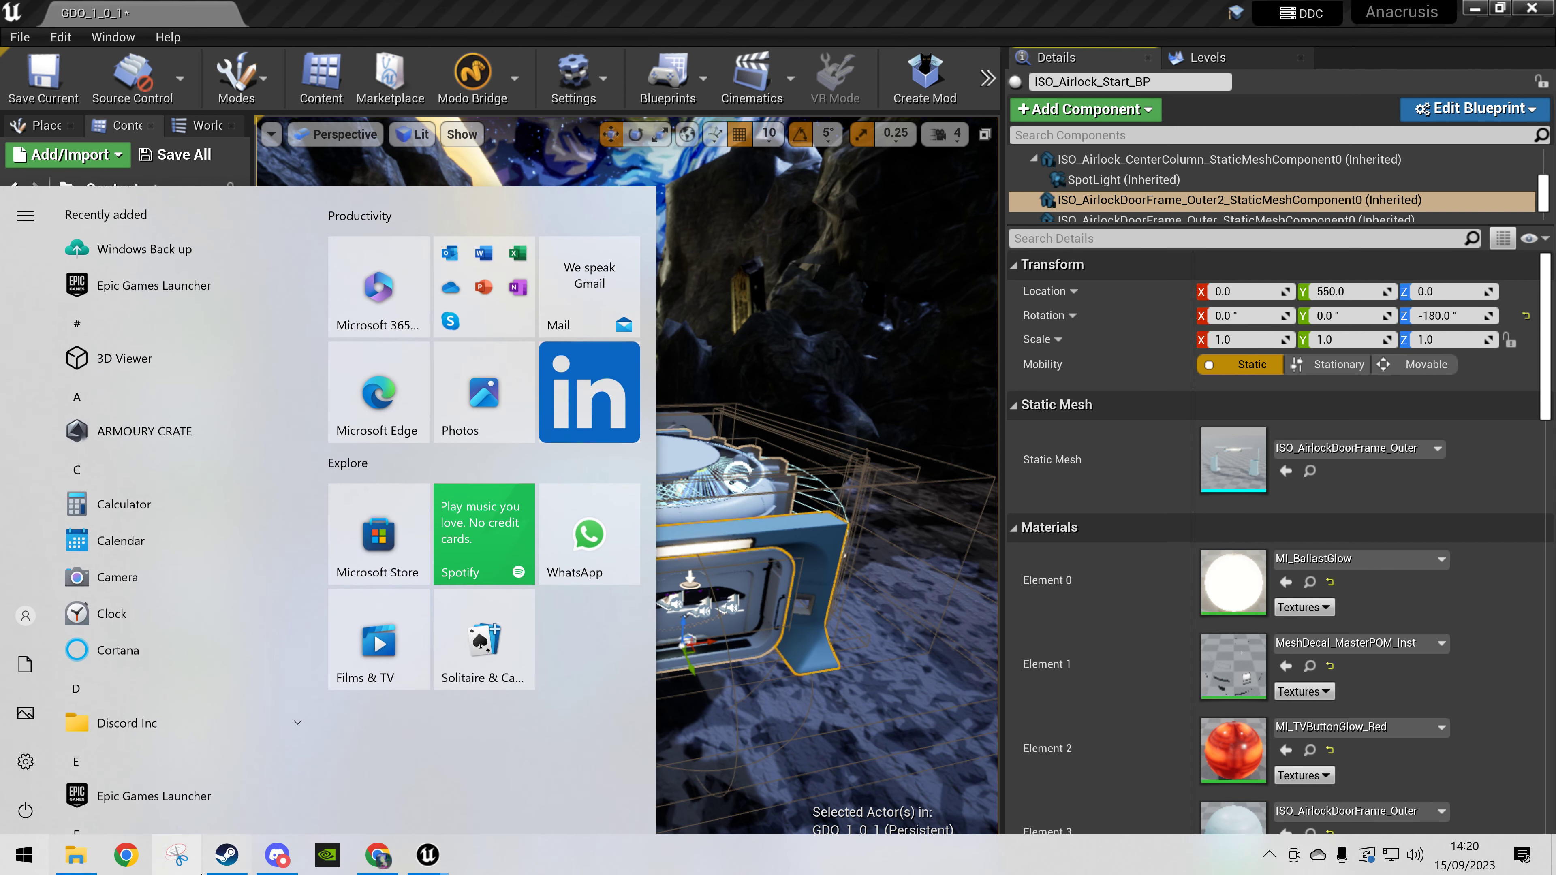
pyautogui.click(183, 858)
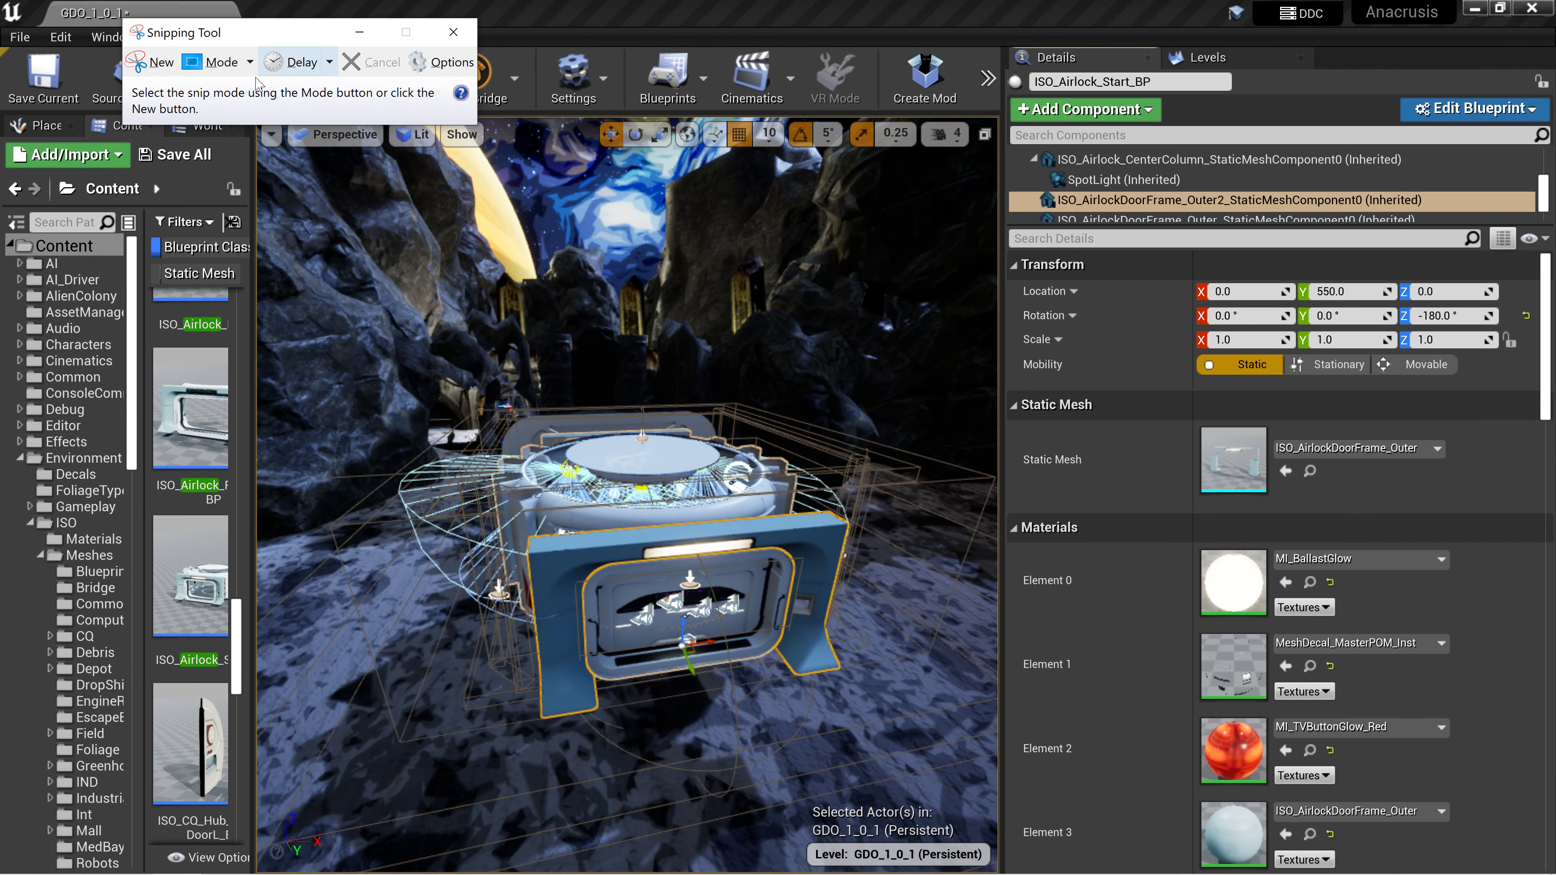
pyautogui.click(152, 67)
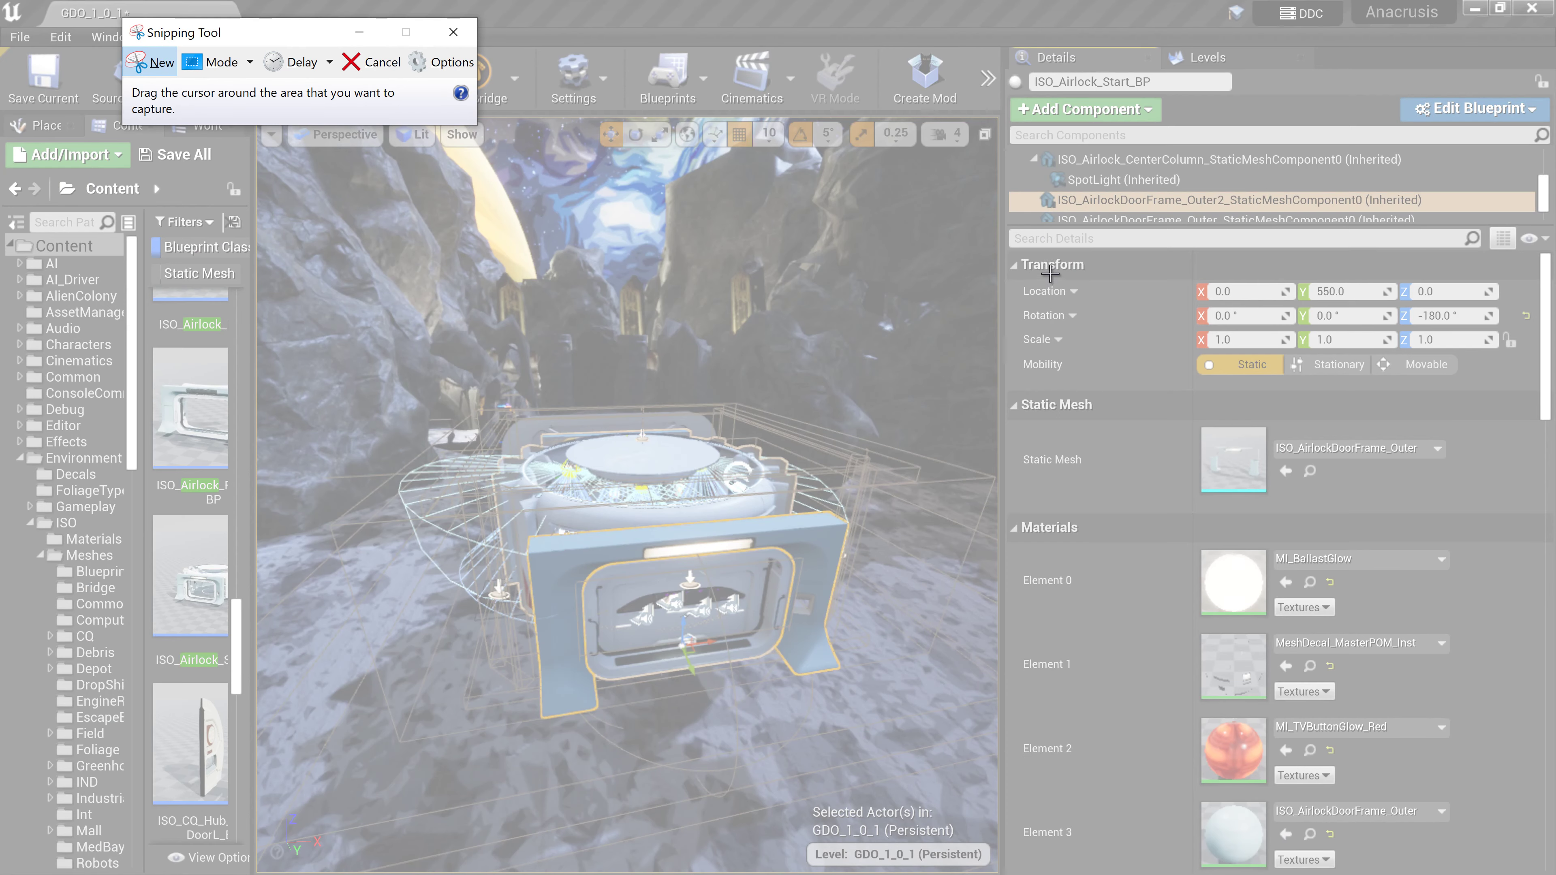
pyautogui.moveTo(1010, 254); pyautogui.dragTo(1517, 413)
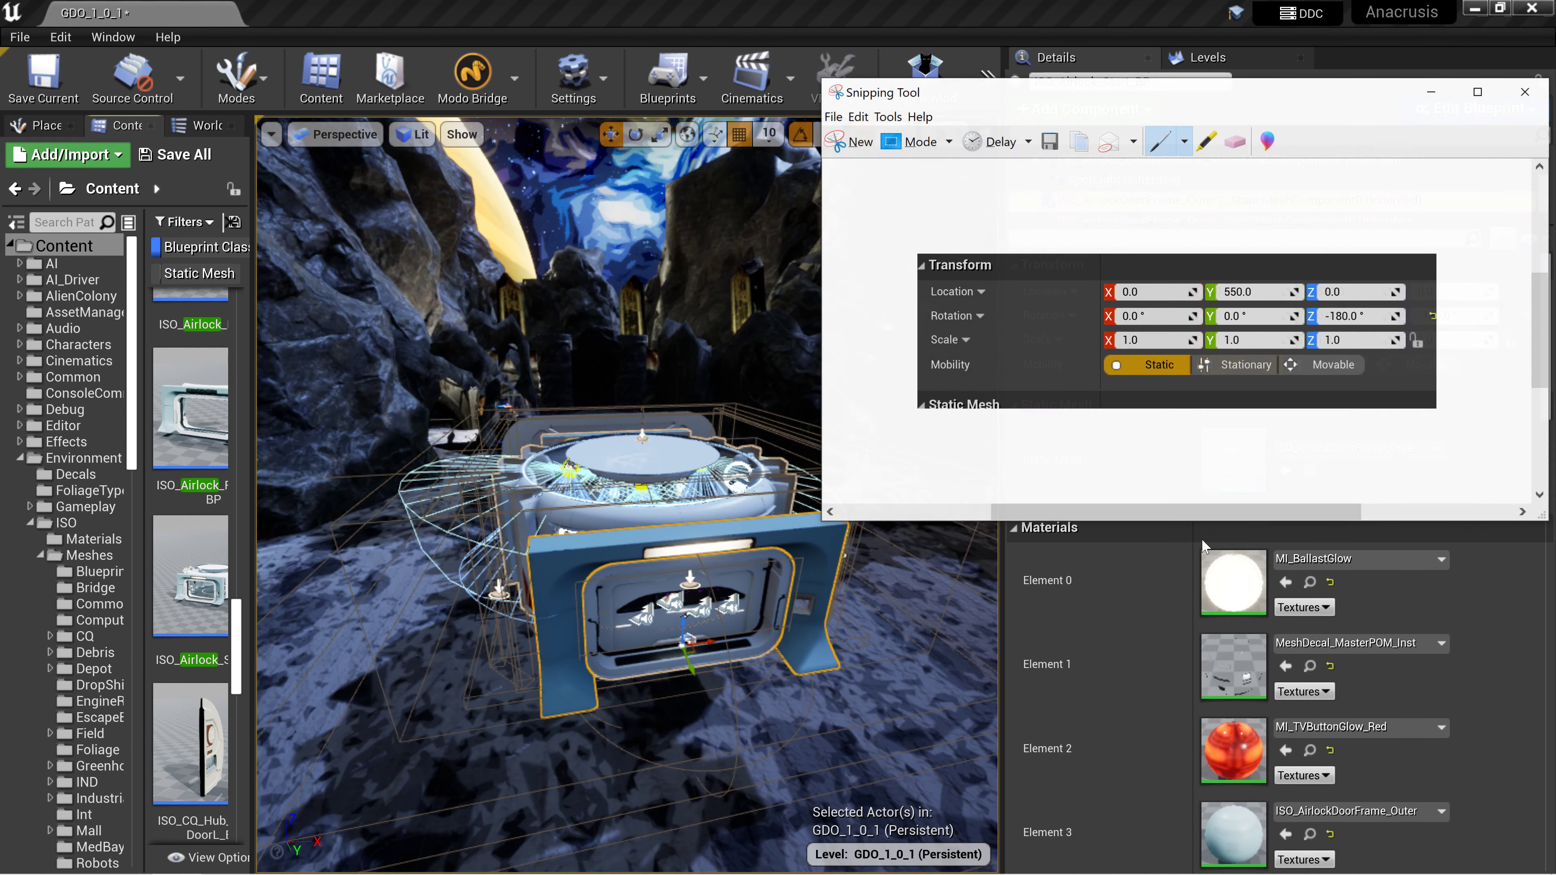
pyautogui.moveTo(988, 87); pyautogui.dragTo(569, 207)
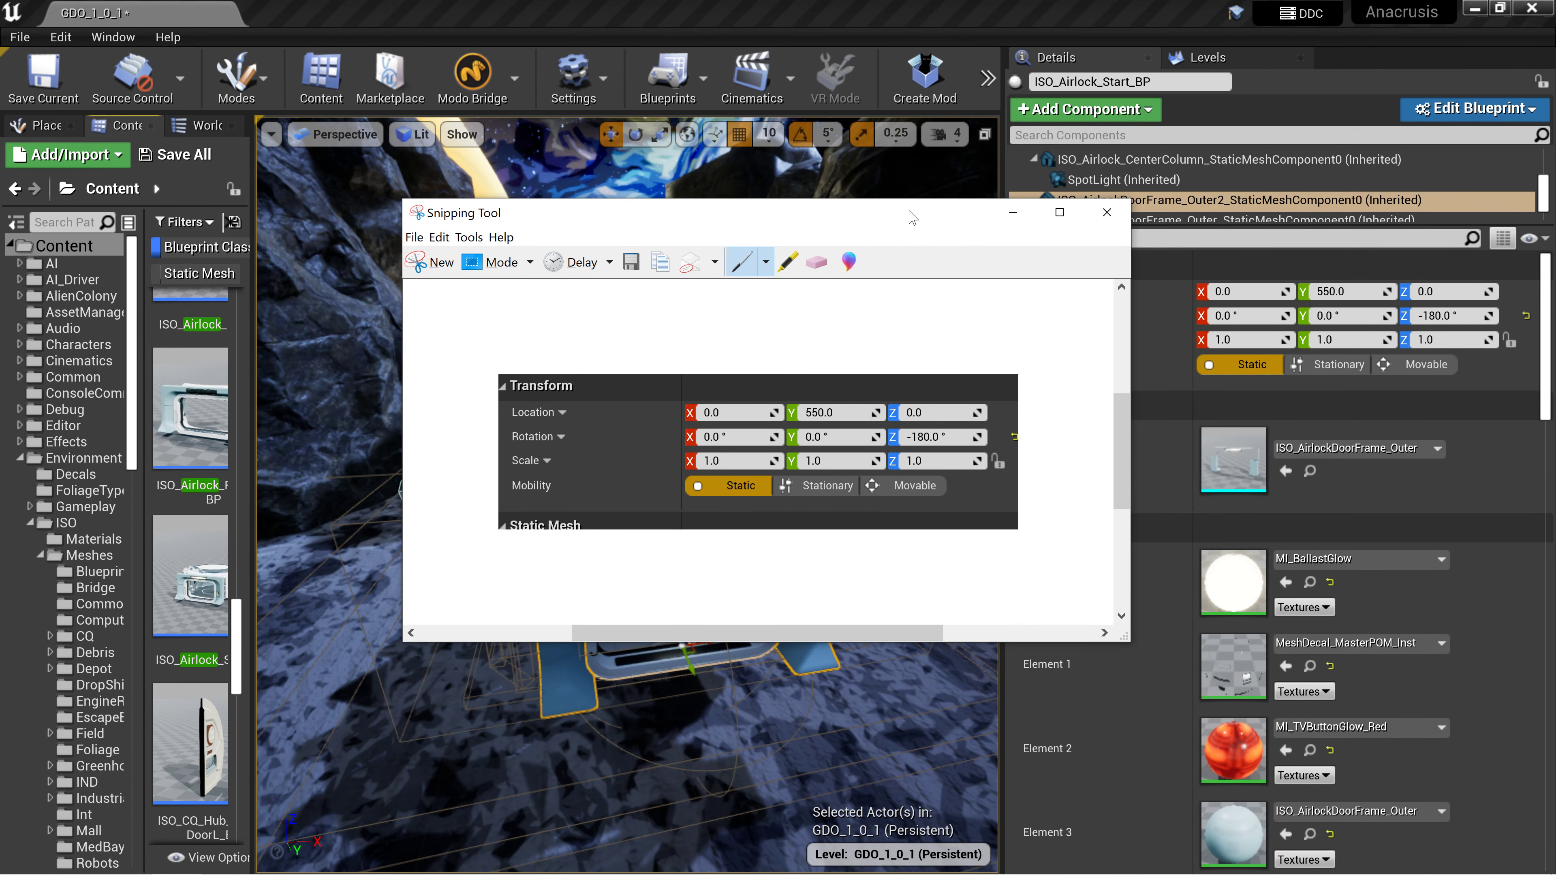
pyautogui.click(806, 19)
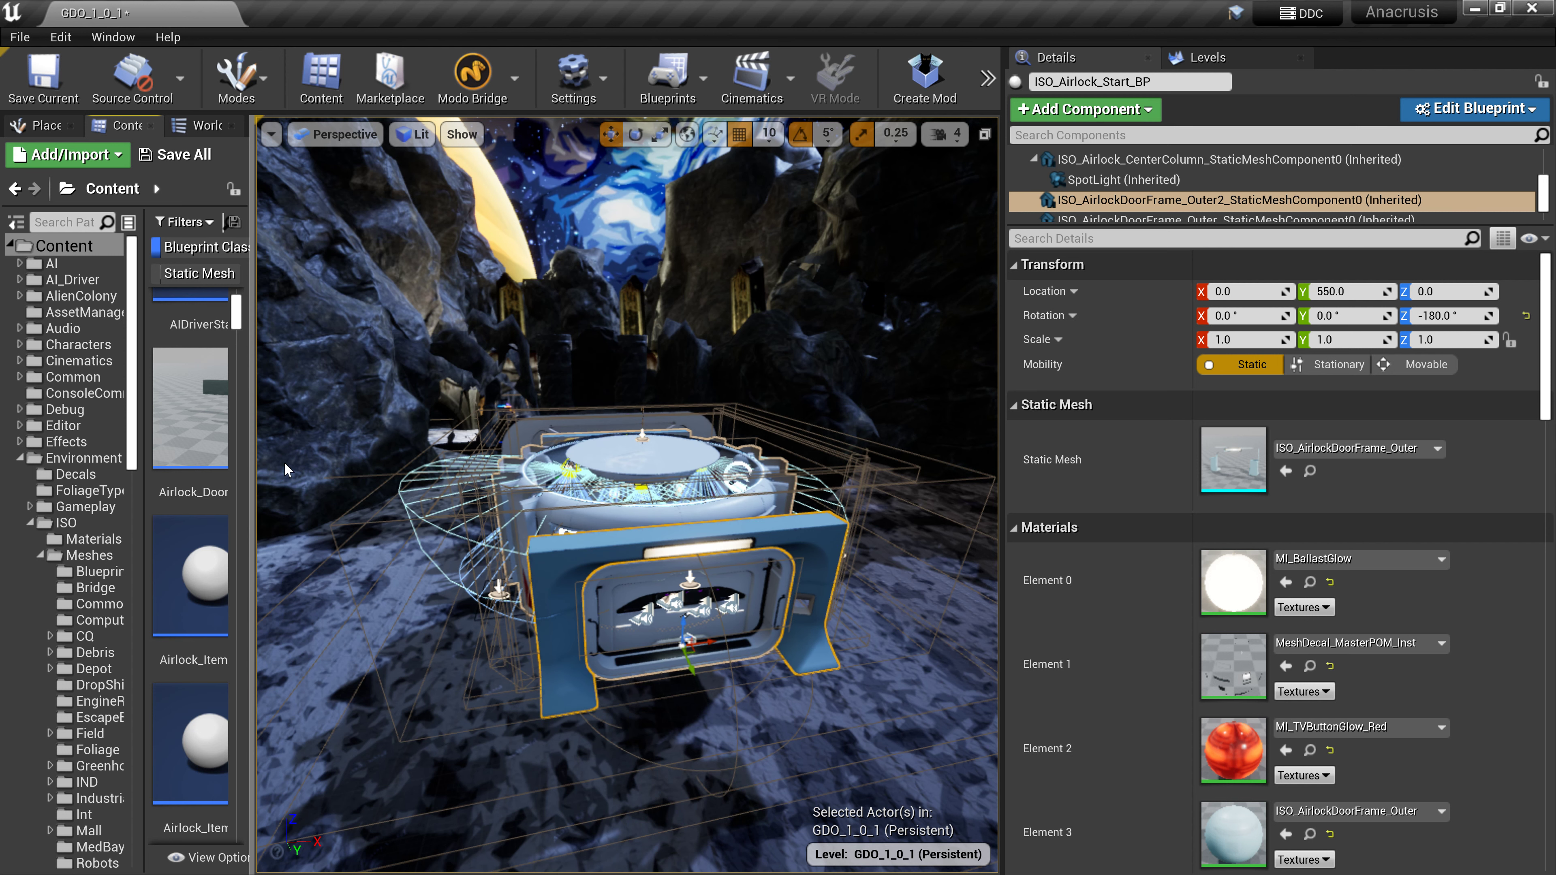
# Widen the content browser again and narrow its folder tree to give the asset thumbnails more room
pyautogui.moveTo(255, 464); pyautogui.dragTo(573, 466)
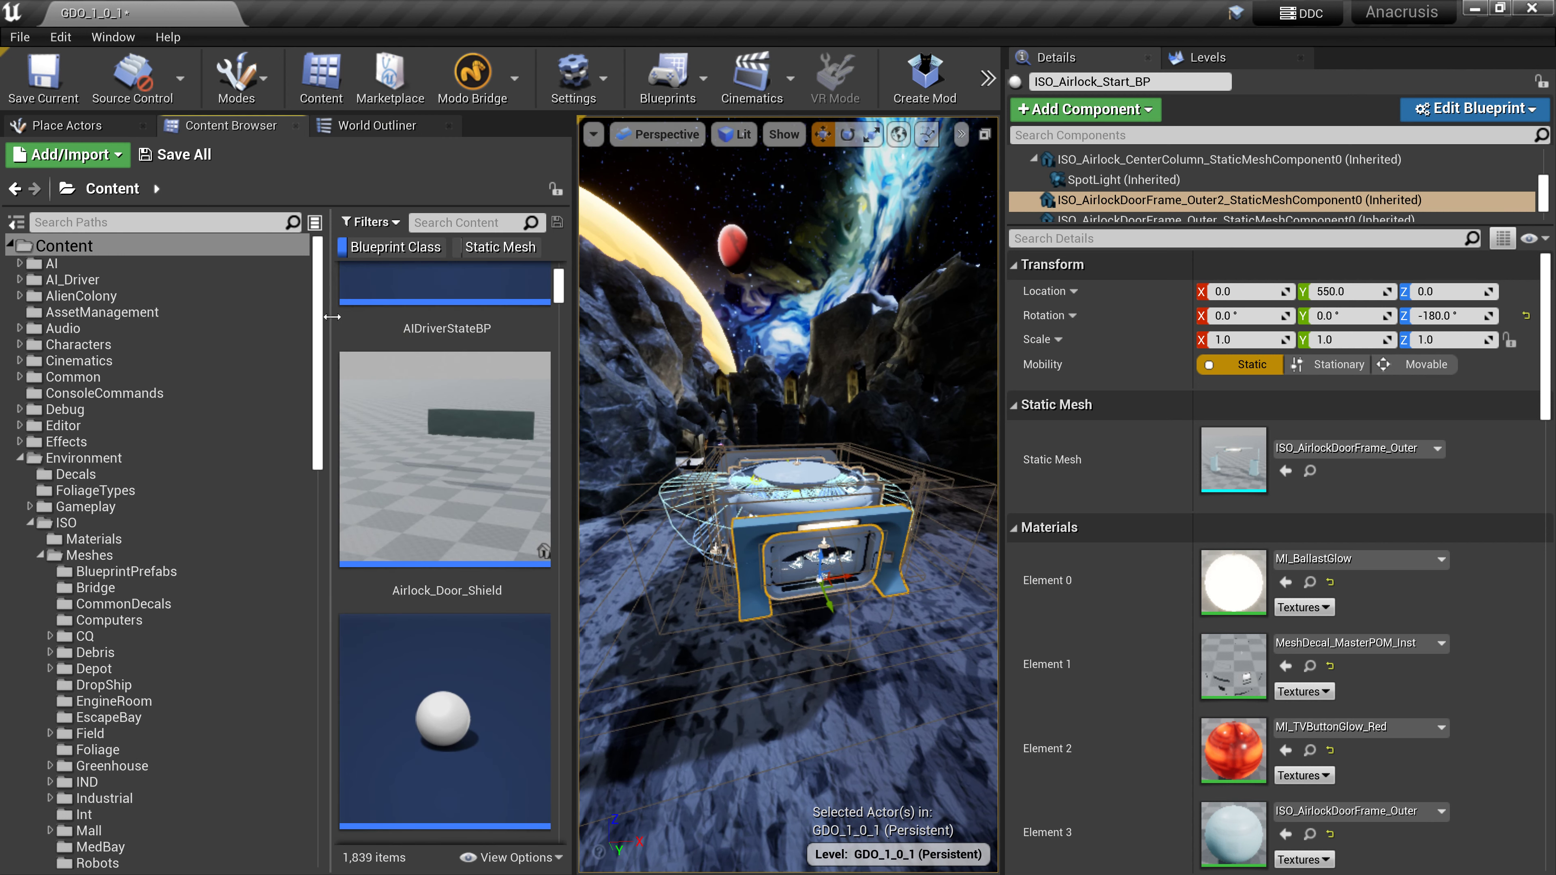
pyautogui.moveTo(332, 316); pyautogui.dragTo(257, 334)
# Examine the inside of the airlock, including its wall alcoves, ceiling lights and central column
pyautogui.moveTo(789, 455); pyautogui.dragTo(910, 509, button='right')
pyautogui.press('w')
pyautogui.press('w')
pyautogui.moveTo(809, 494); pyautogui.dragTo(631, 466, button='right')
pyautogui.press('s')
pyautogui.moveTo(762, 485); pyautogui.dragTo(727, 524, button='right')
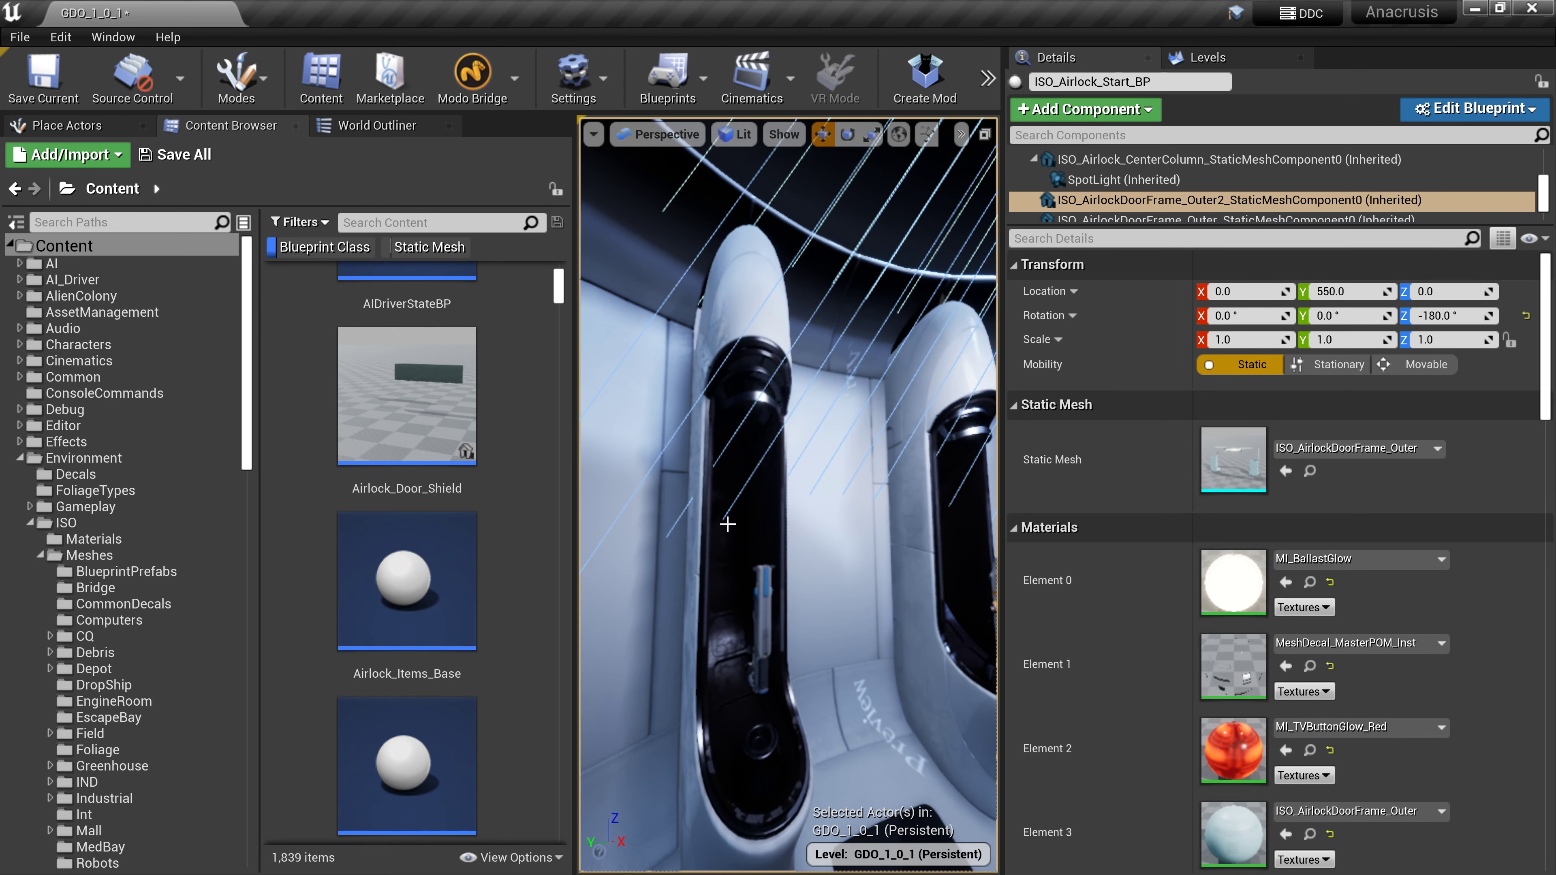
pyautogui.moveTo(914, 620); pyautogui.dragTo(990, 600, button='right')
pyautogui.press('w')
pyautogui.press('s')
pyautogui.moveTo(839, 588); pyautogui.dragTo(709, 539, button='right')
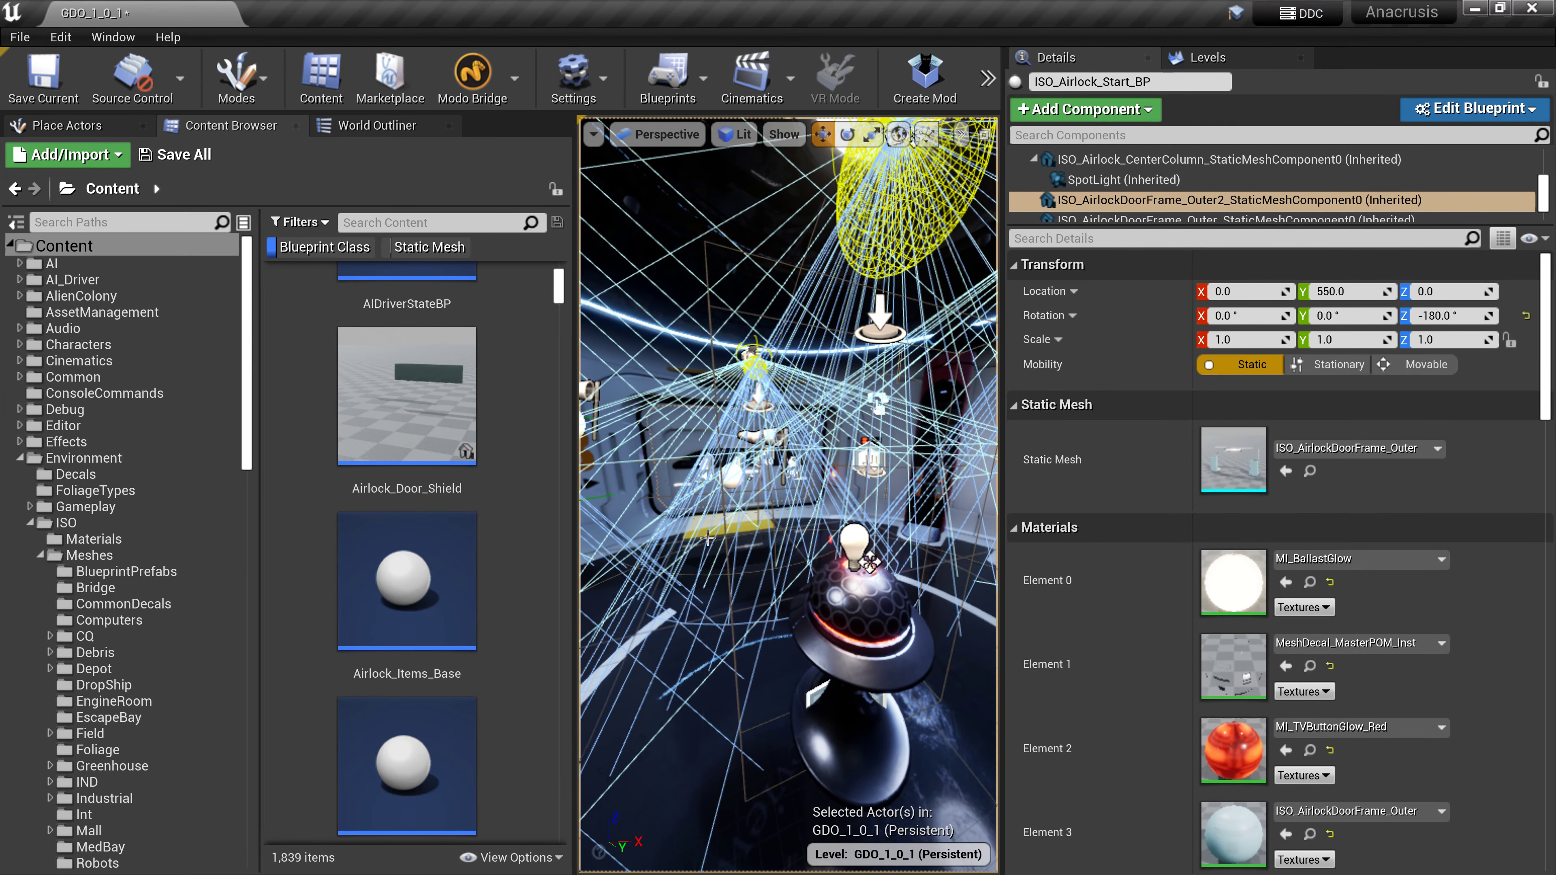
# Search all of the project's content for "items" and look through the Airlock_Items blueprints
pyautogui.click(100, 249)
pyautogui.click(407, 223)
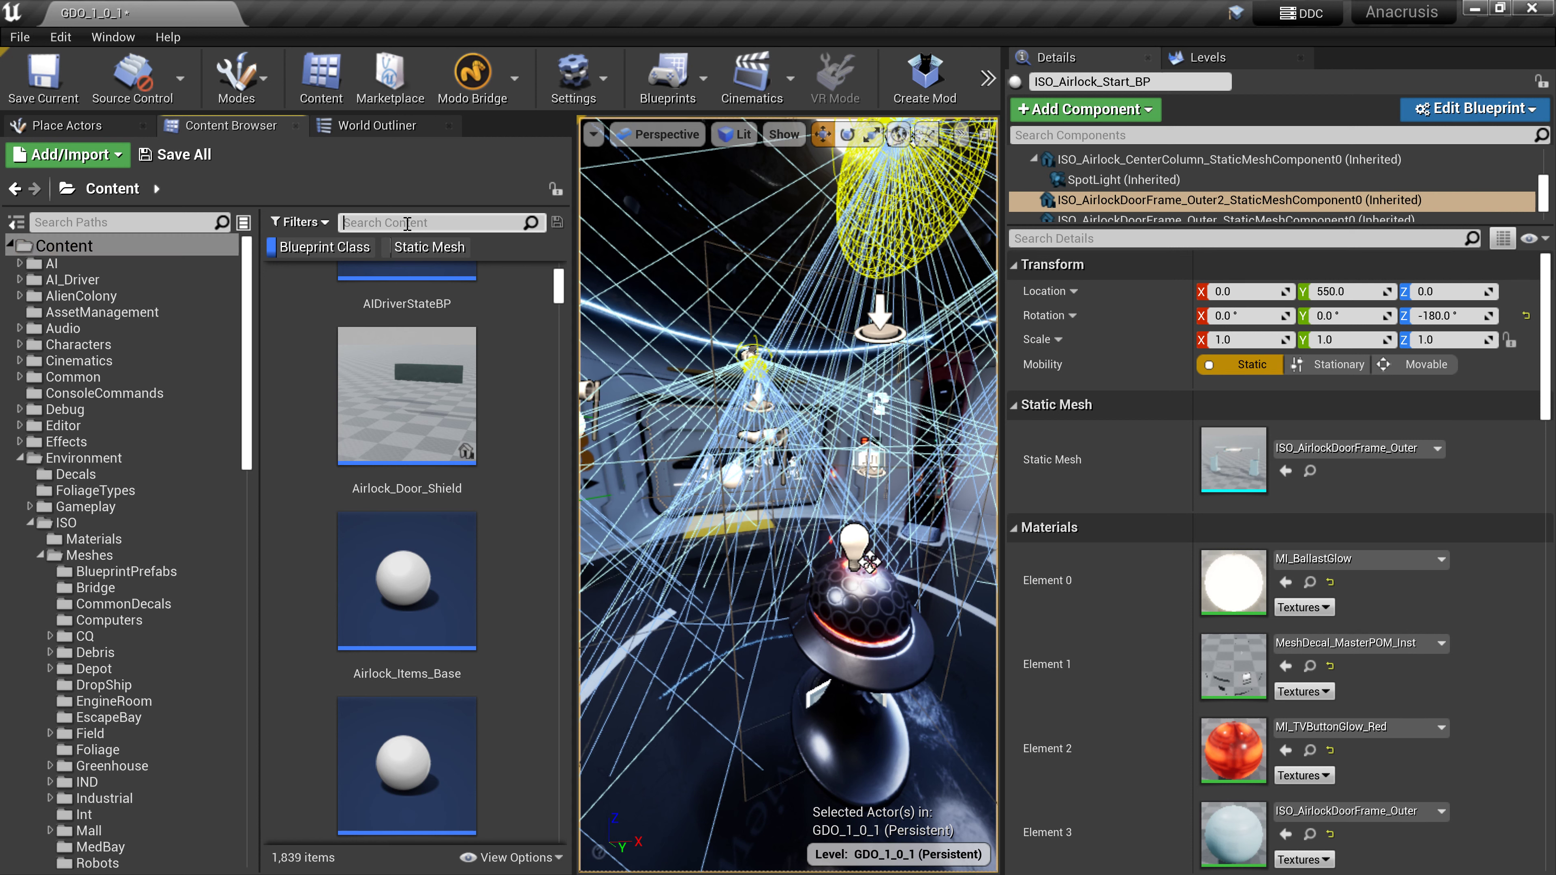
pyautogui.write('items')
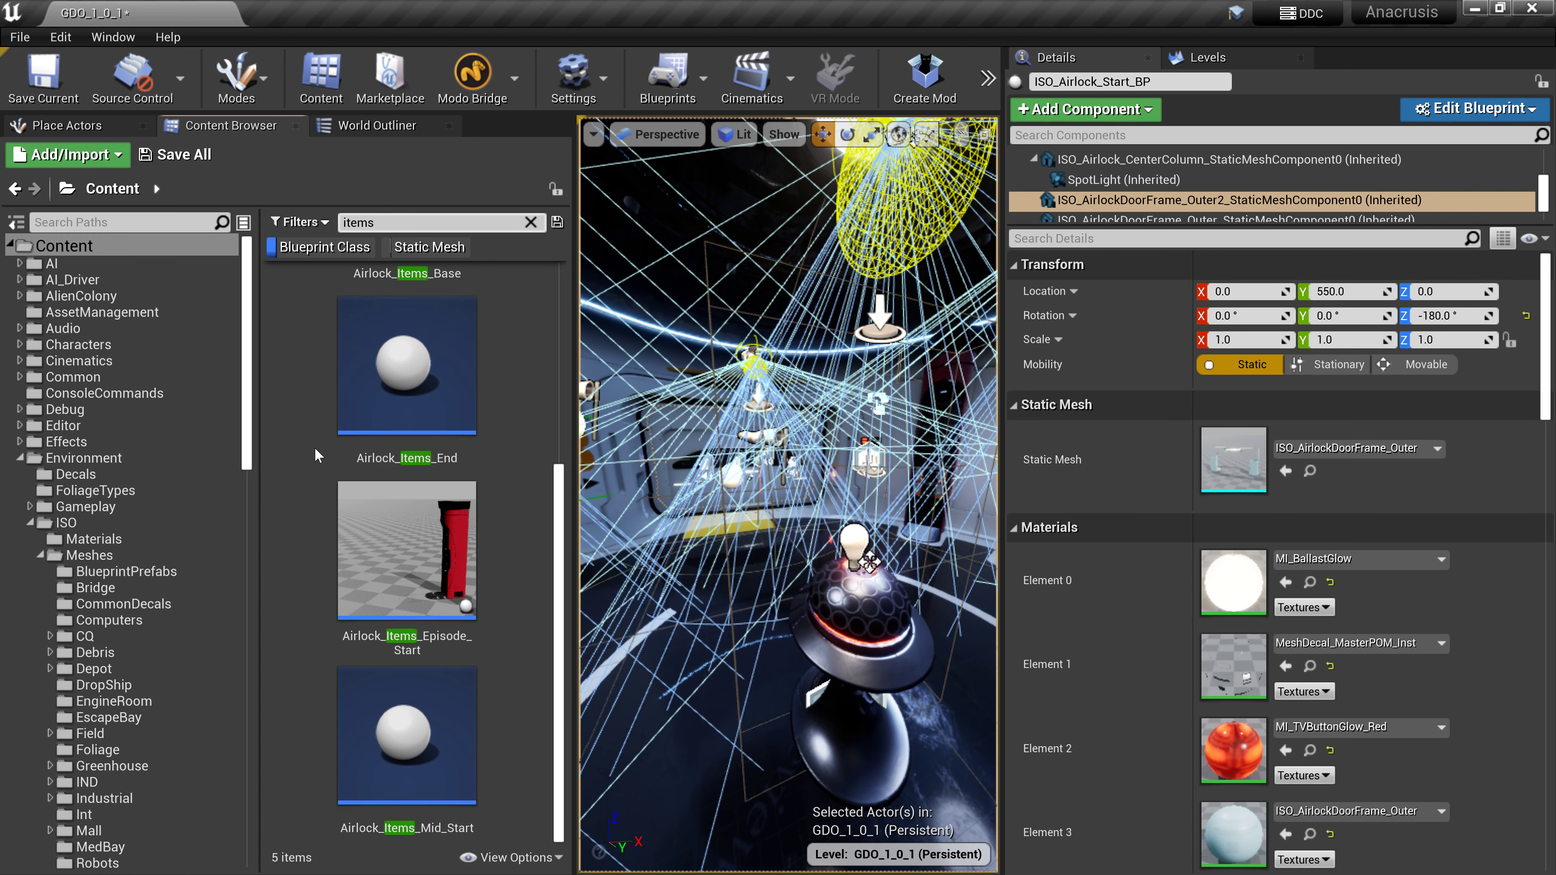
pyautogui.scroll(2, 379, 404)
pyautogui.scroll(1, 379, 404)
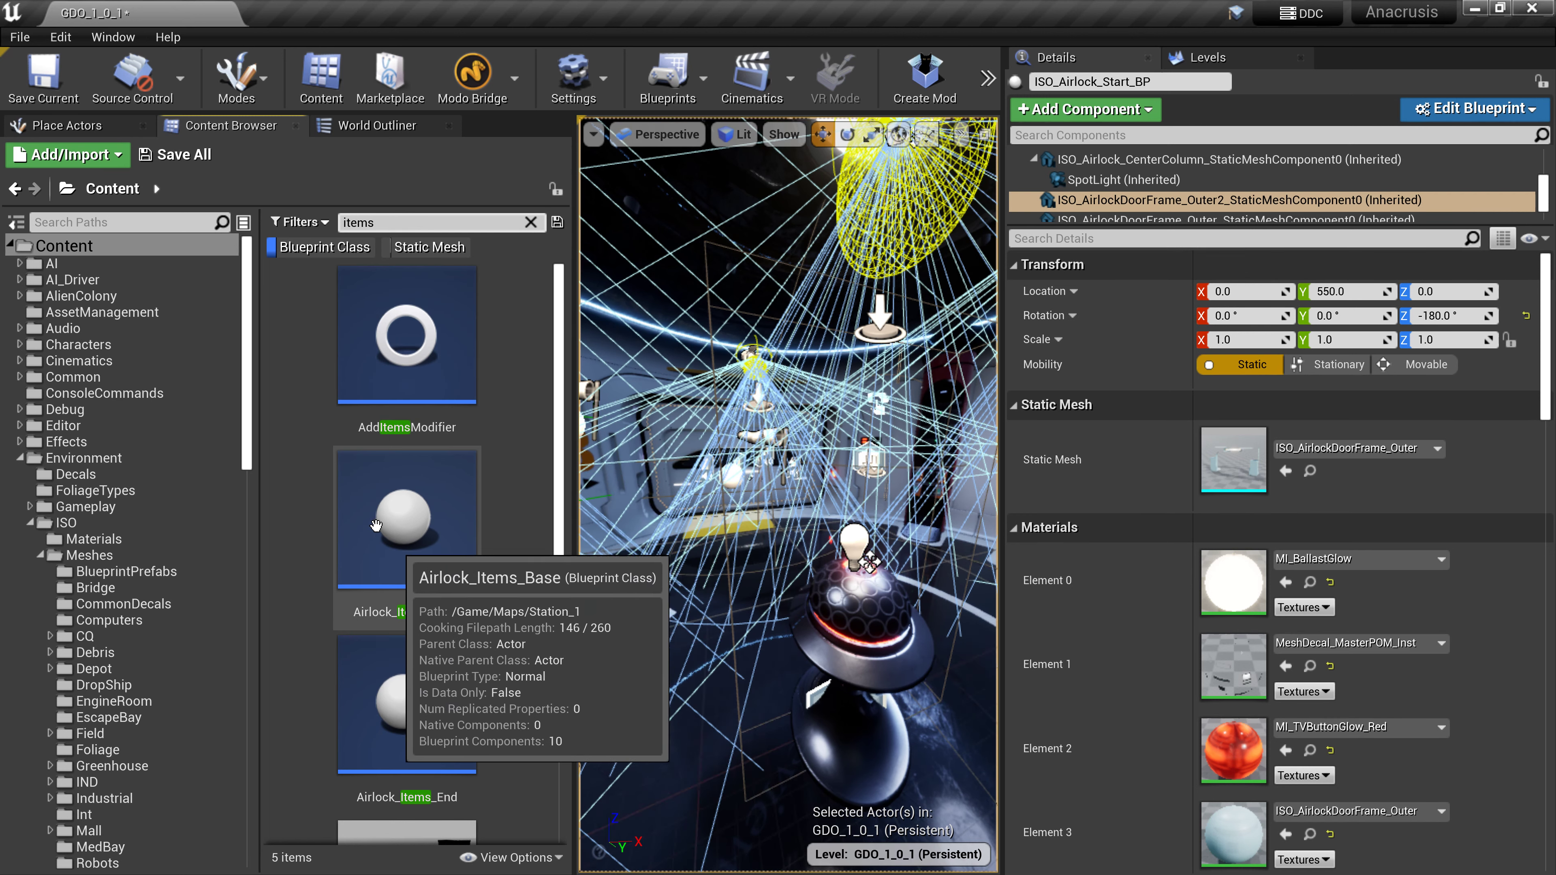
pyautogui.scroll(-1, 458, 567)
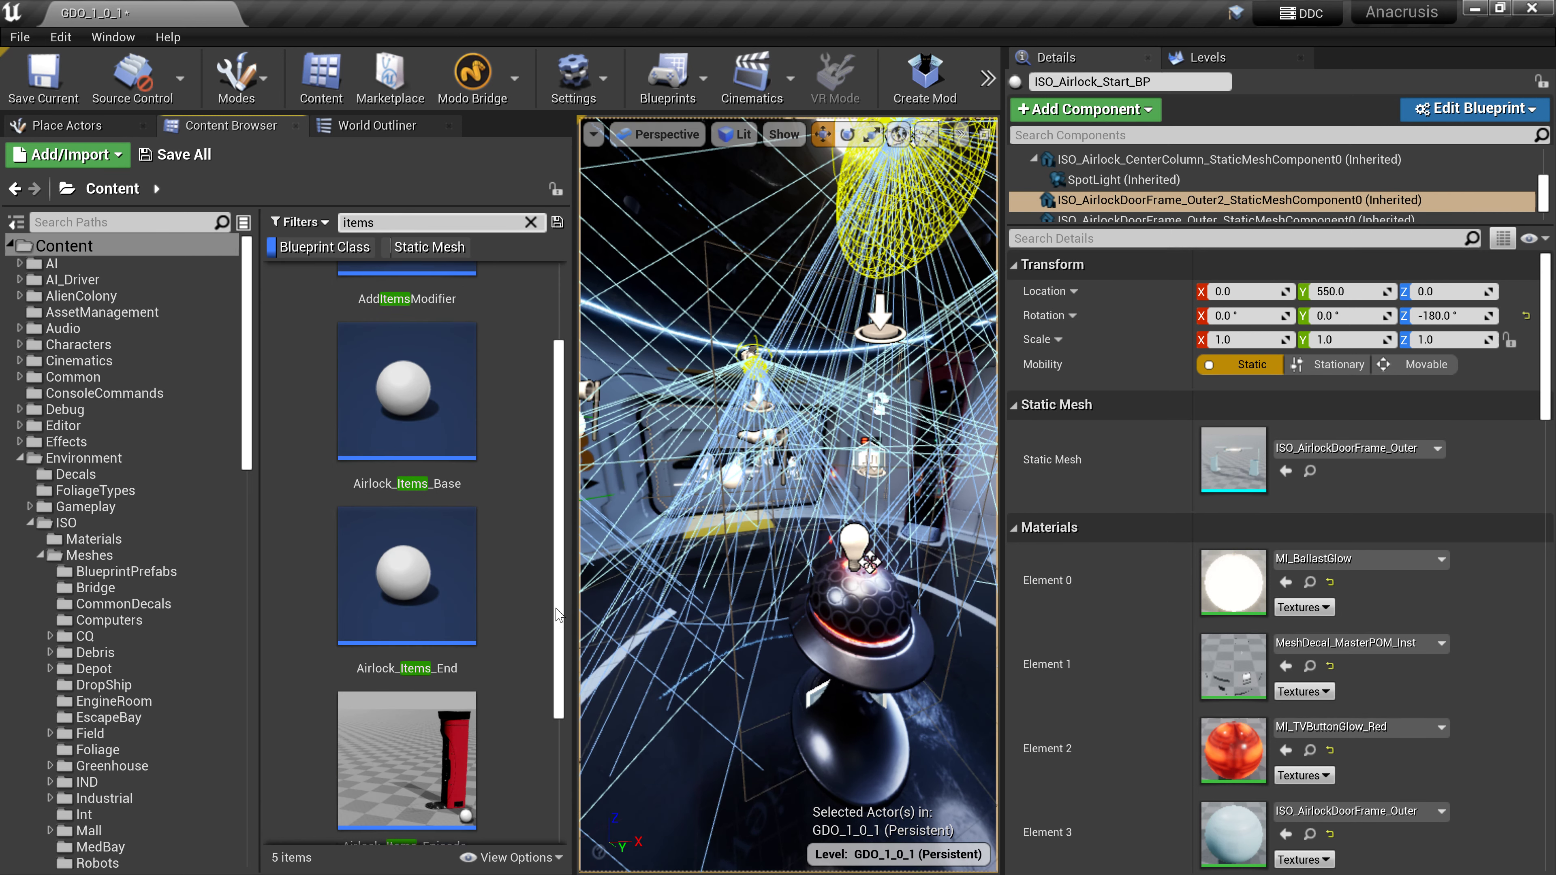
pyautogui.scroll(-1, 457, 567)
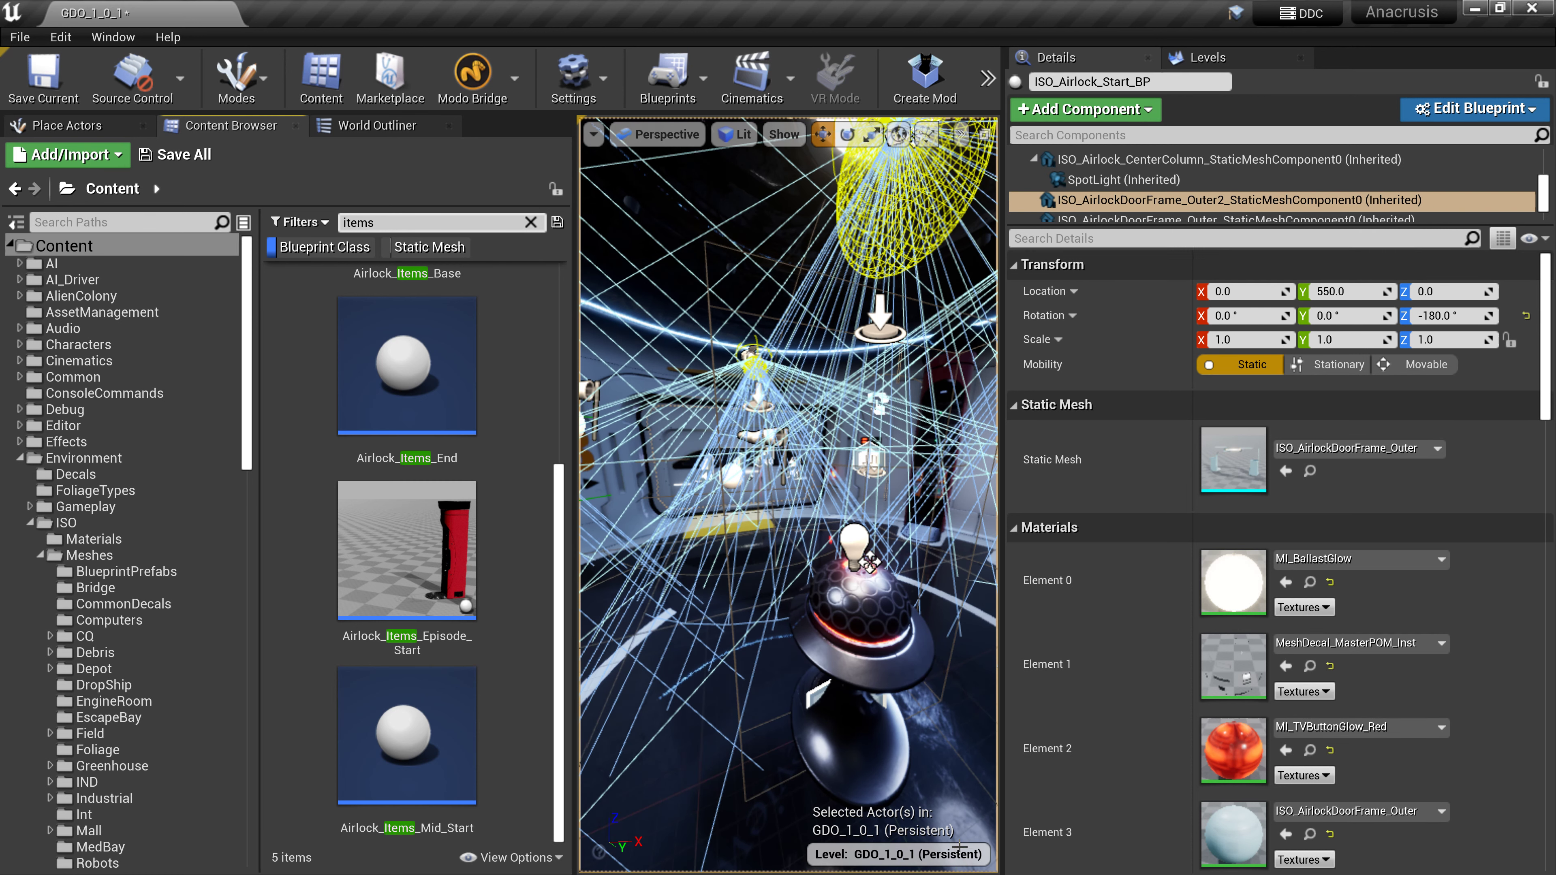
# Switch to Snipping Tool, review the captured Transform values of the door frame, and return to the level editor
pyautogui.press('super')
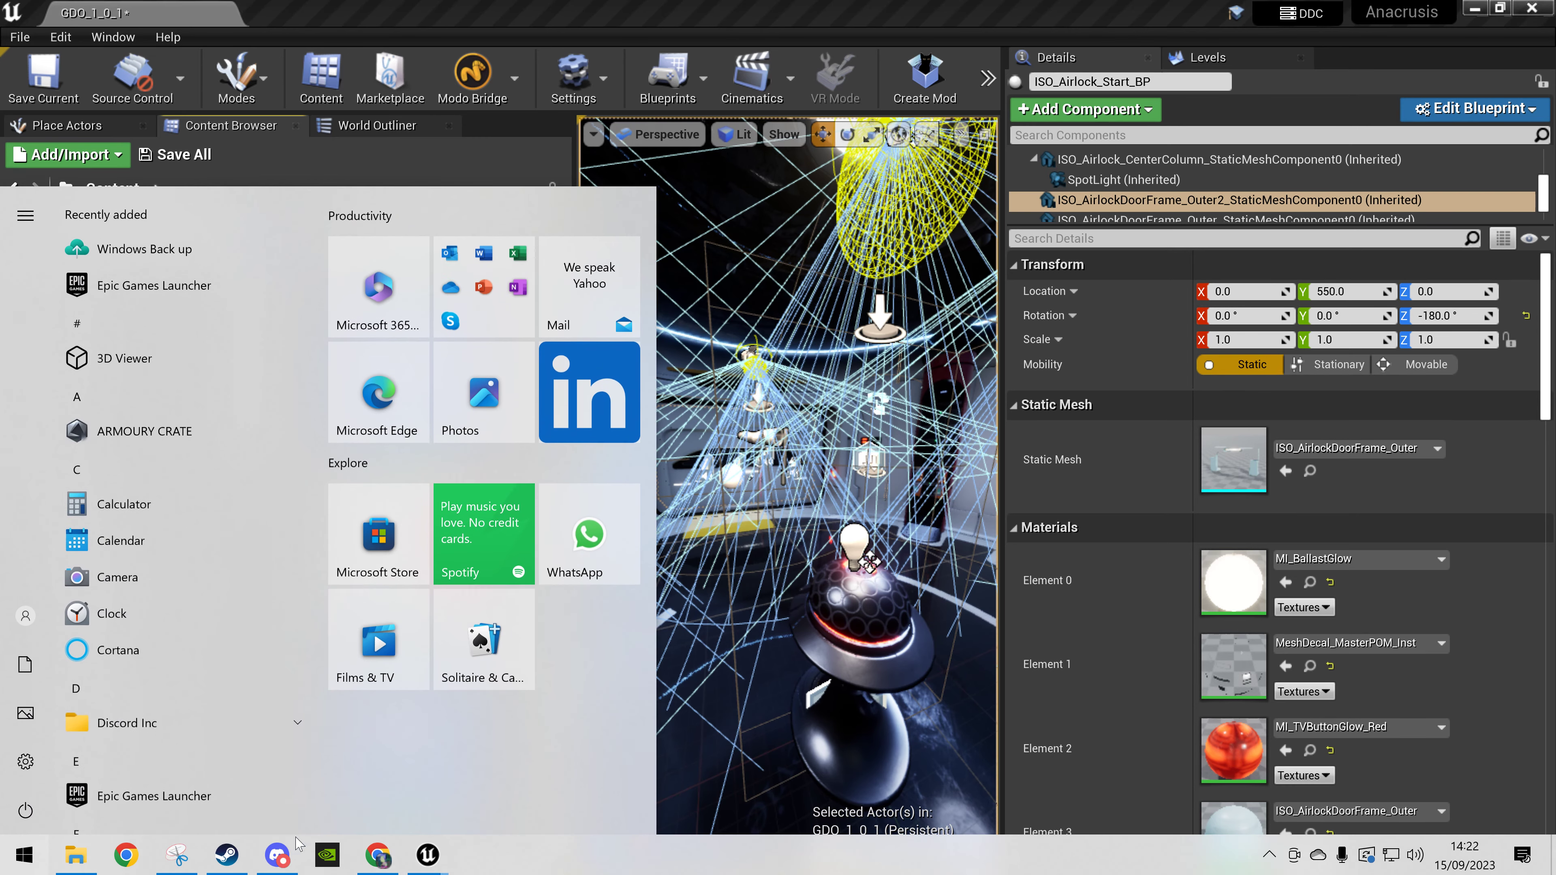
pyautogui.click(177, 855)
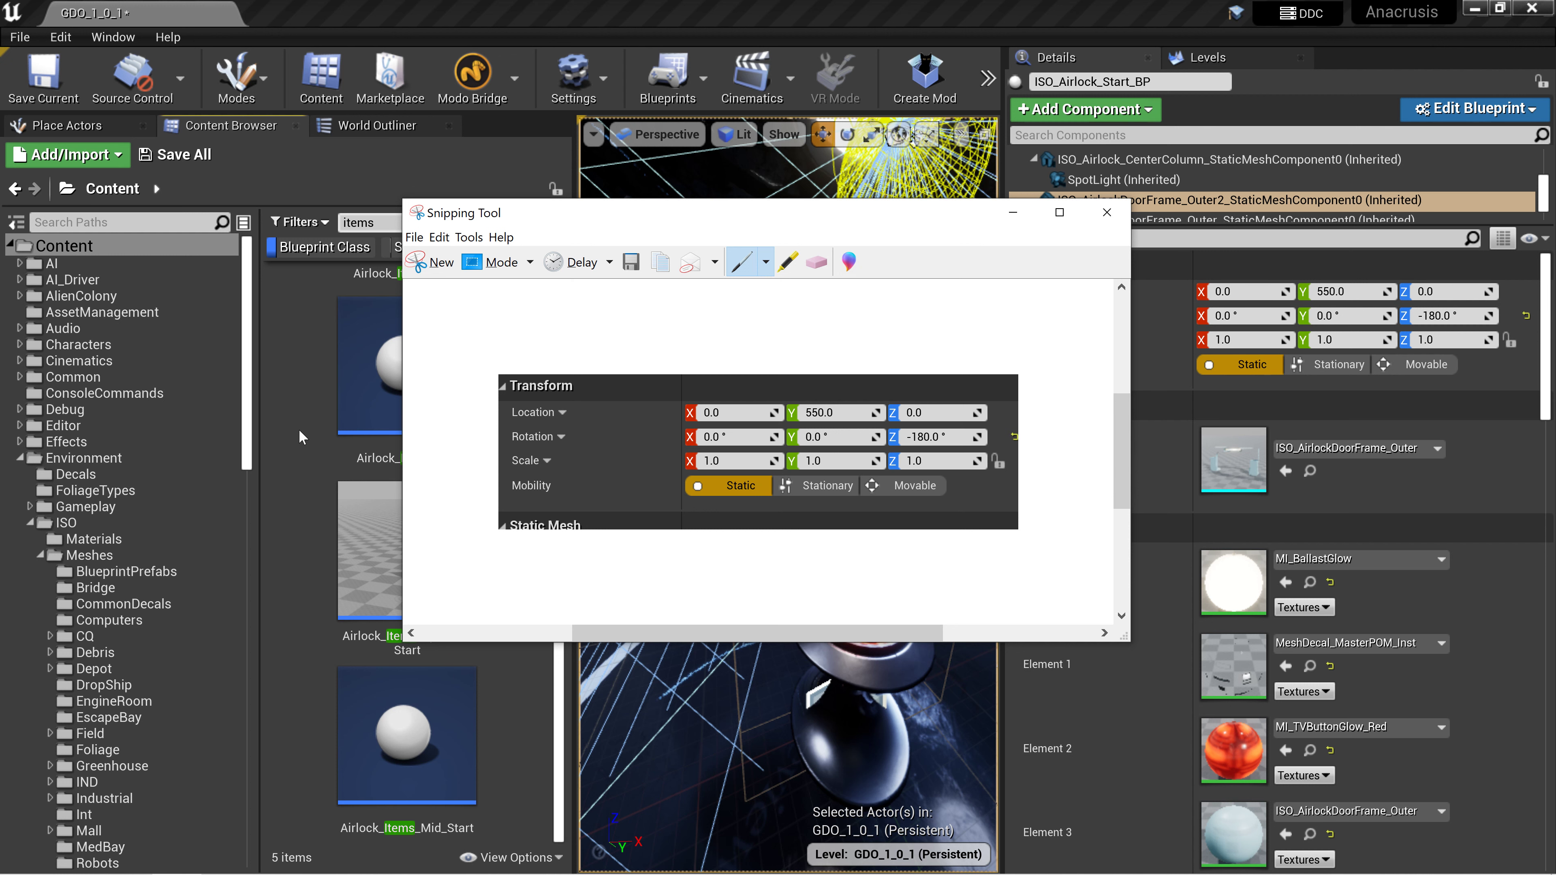
pyautogui.moveTo(641, 213); pyautogui.dragTo(502, 231)
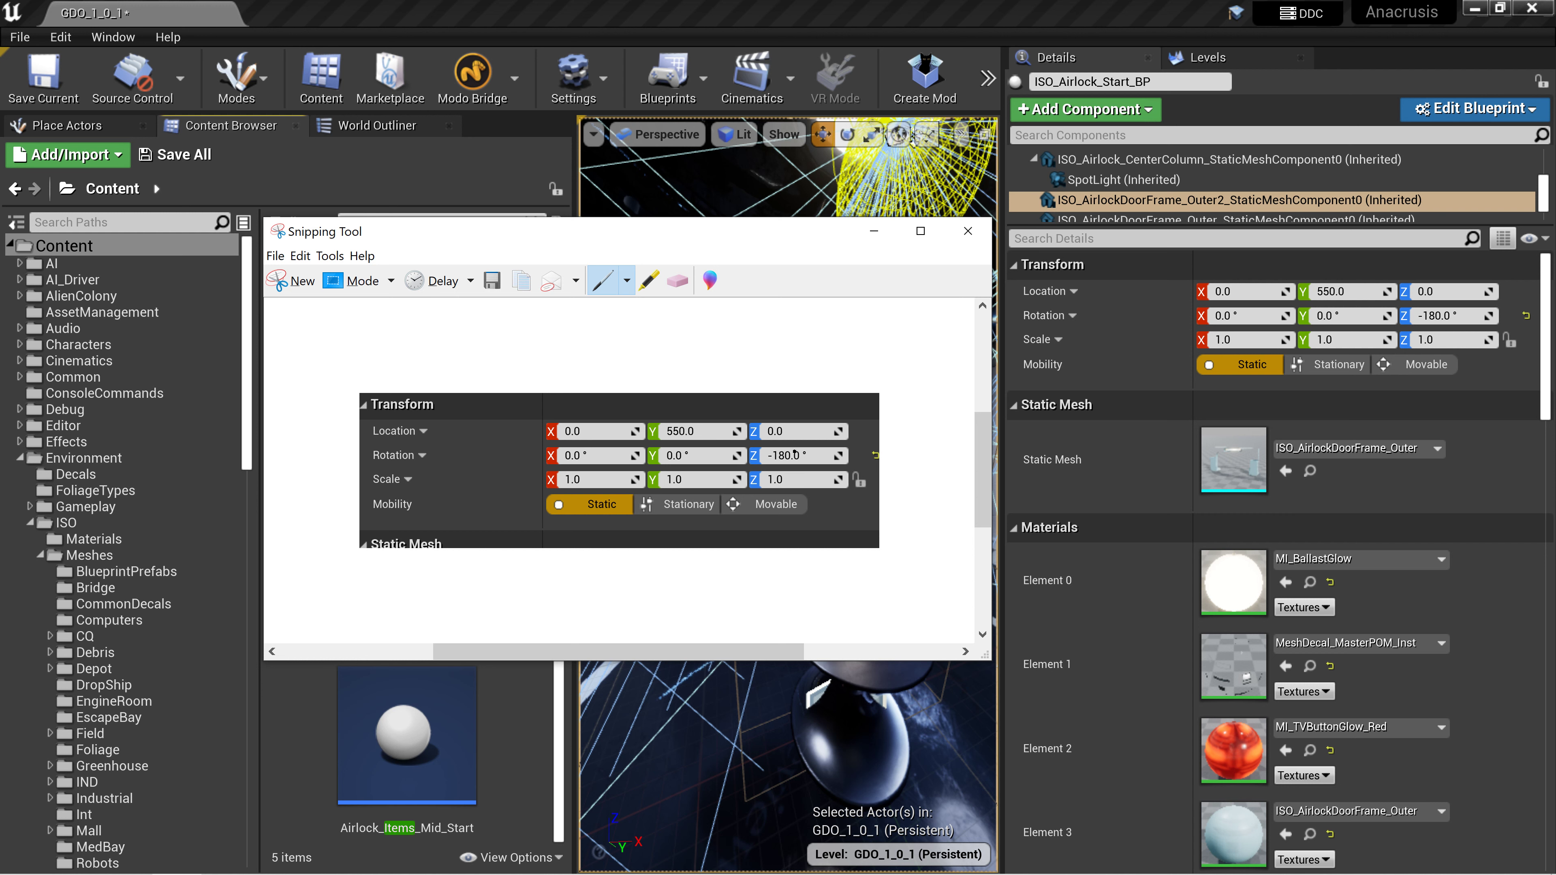
pyautogui.moveTo(795, 241); pyautogui.dragTo(726, 371)
pyautogui.click(709, 191)
# Clear the airlock selection and view the whole airlock from outside and above
pyautogui.moveTo(757, 449); pyautogui.dragTo(622, 448, button='right')
pyautogui.press('Escape')
pyautogui.moveTo(757, 449); pyautogui.dragTo(977, 442, button='right')
pyautogui.press('w')
pyautogui.press('w')
pyautogui.moveTo(711, 446)
pyautogui.mouseDown(button='right')
pyautogui.moveTo(699, 484)
pyautogui.moveTo(712, 423)
pyautogui.moveTo(688, 454)
pyautogui.mouseUp(button='right')
pyautogui.press('s')
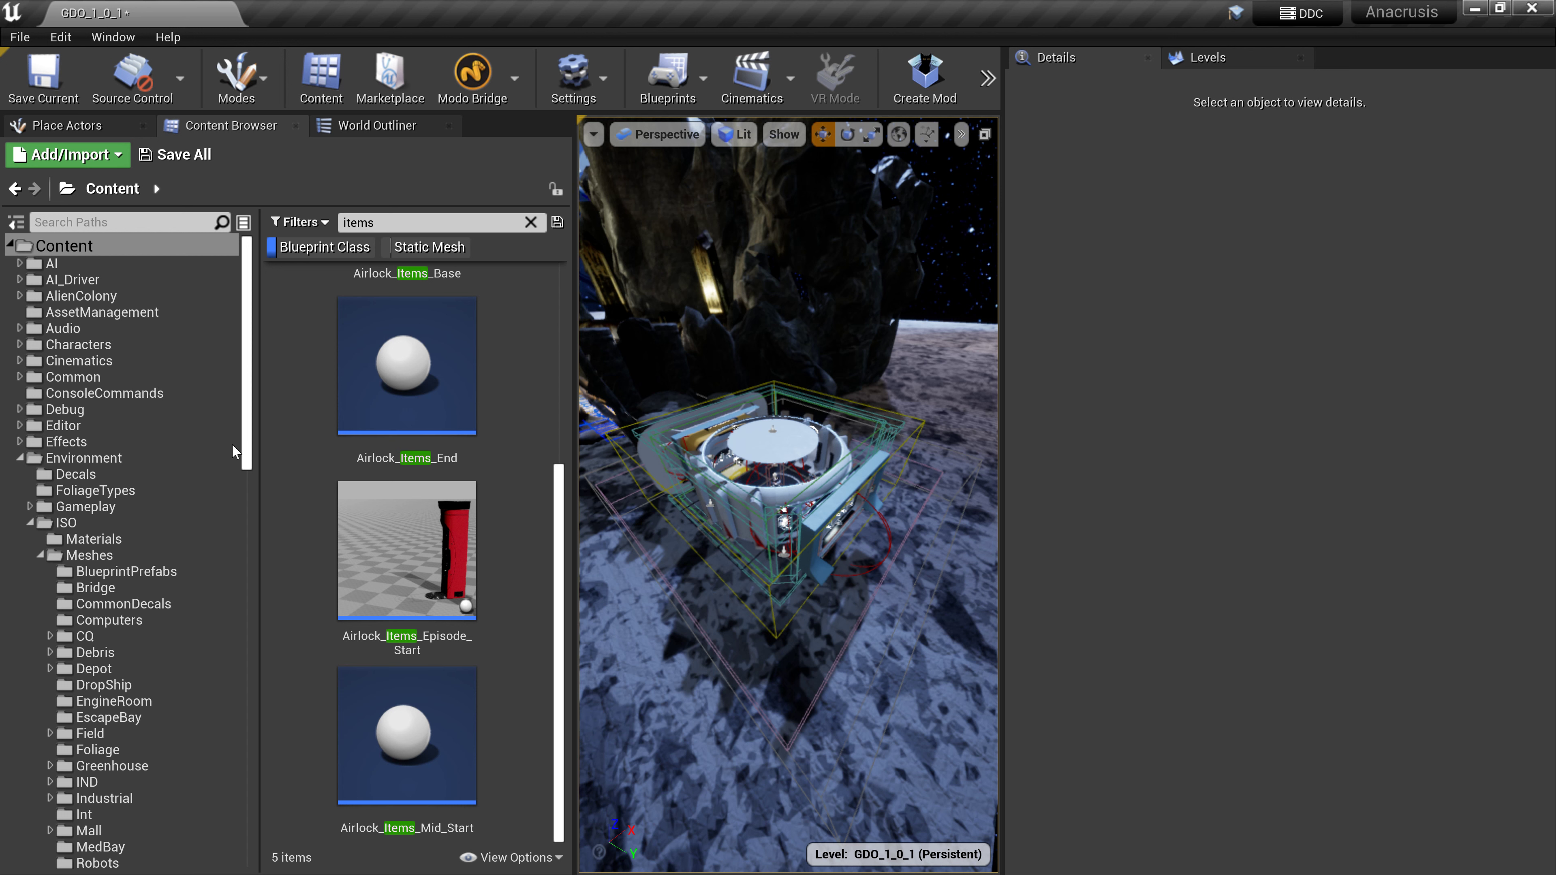
# Turn off the Blueprint Class content filter and show the list of levels in place of the object details
pyautogui.click(302, 249)
pyautogui.click(1265, 63)
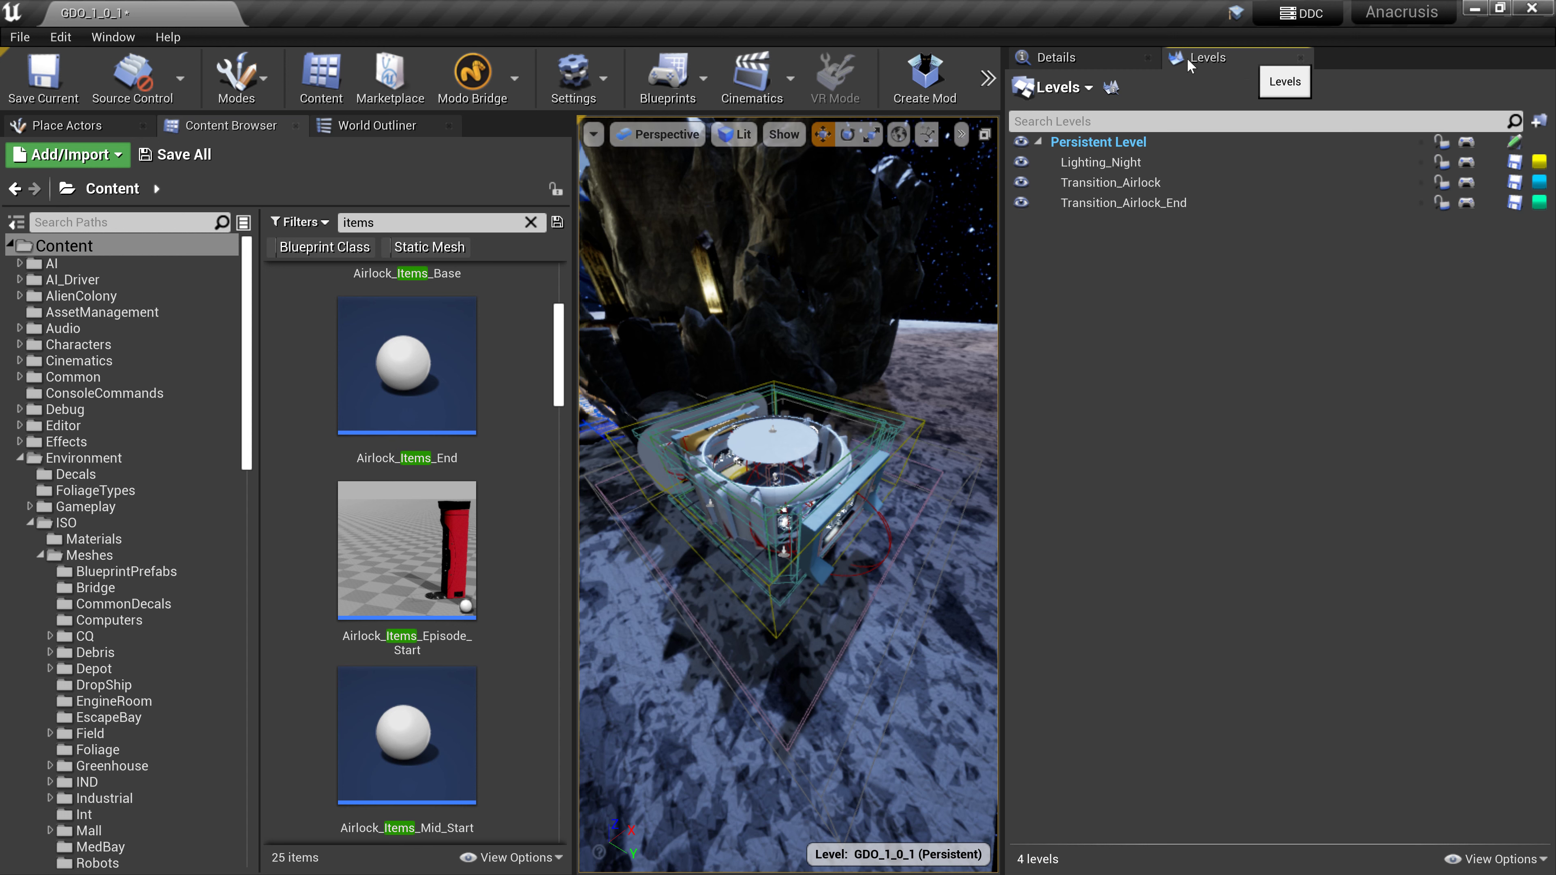
pyautogui.click(113, 37)
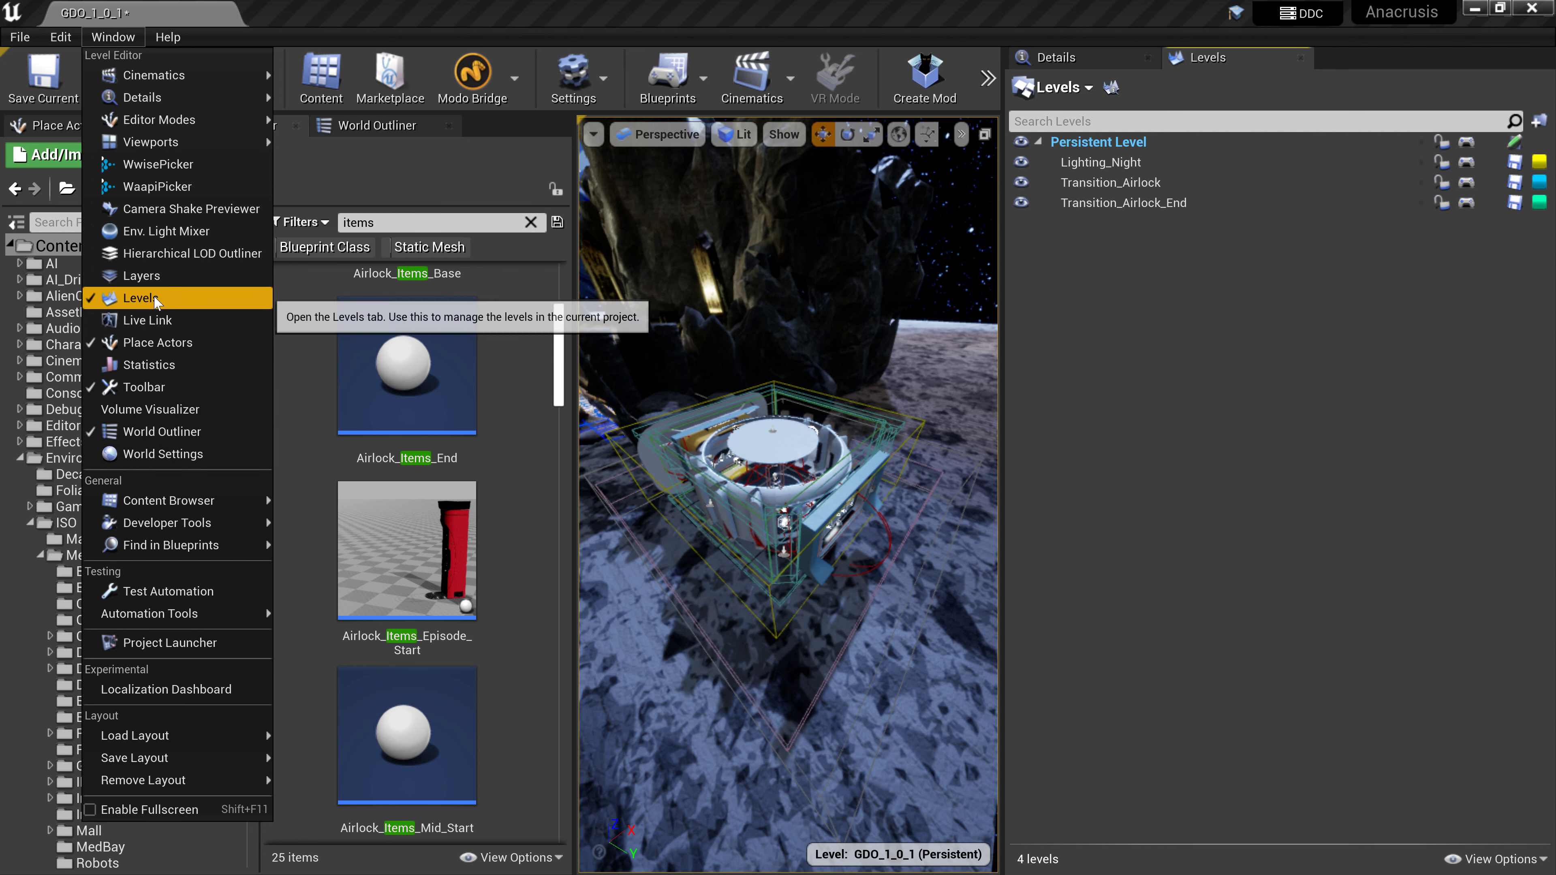
pyautogui.click(1144, 366)
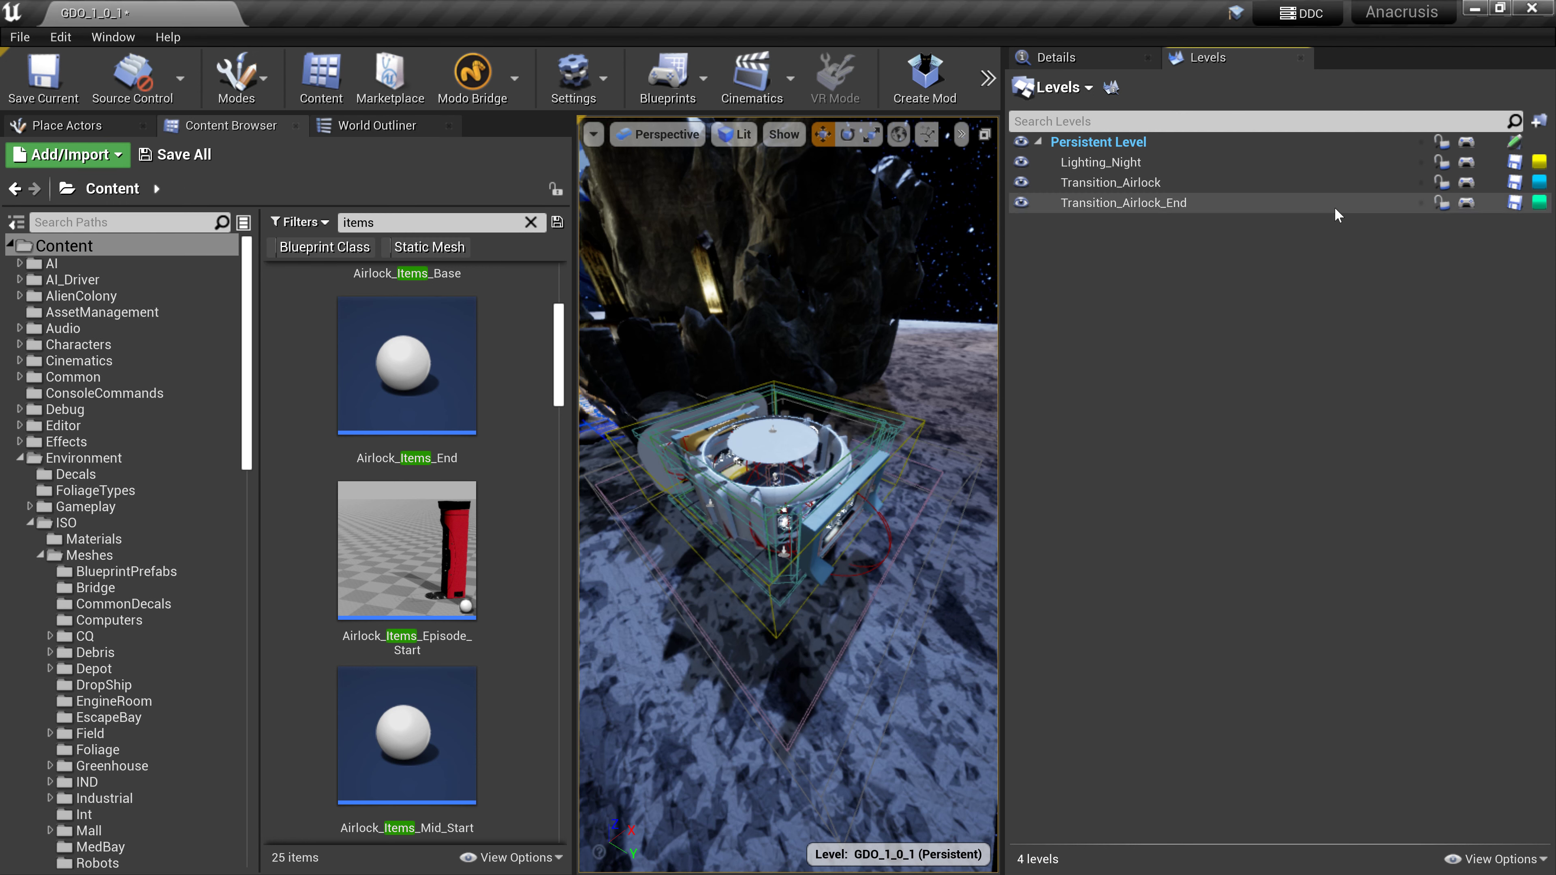
# Examine the Transition_Airlock and Transition_Airlock_End sublevels of the persistent level
pyautogui.click(1201, 187)
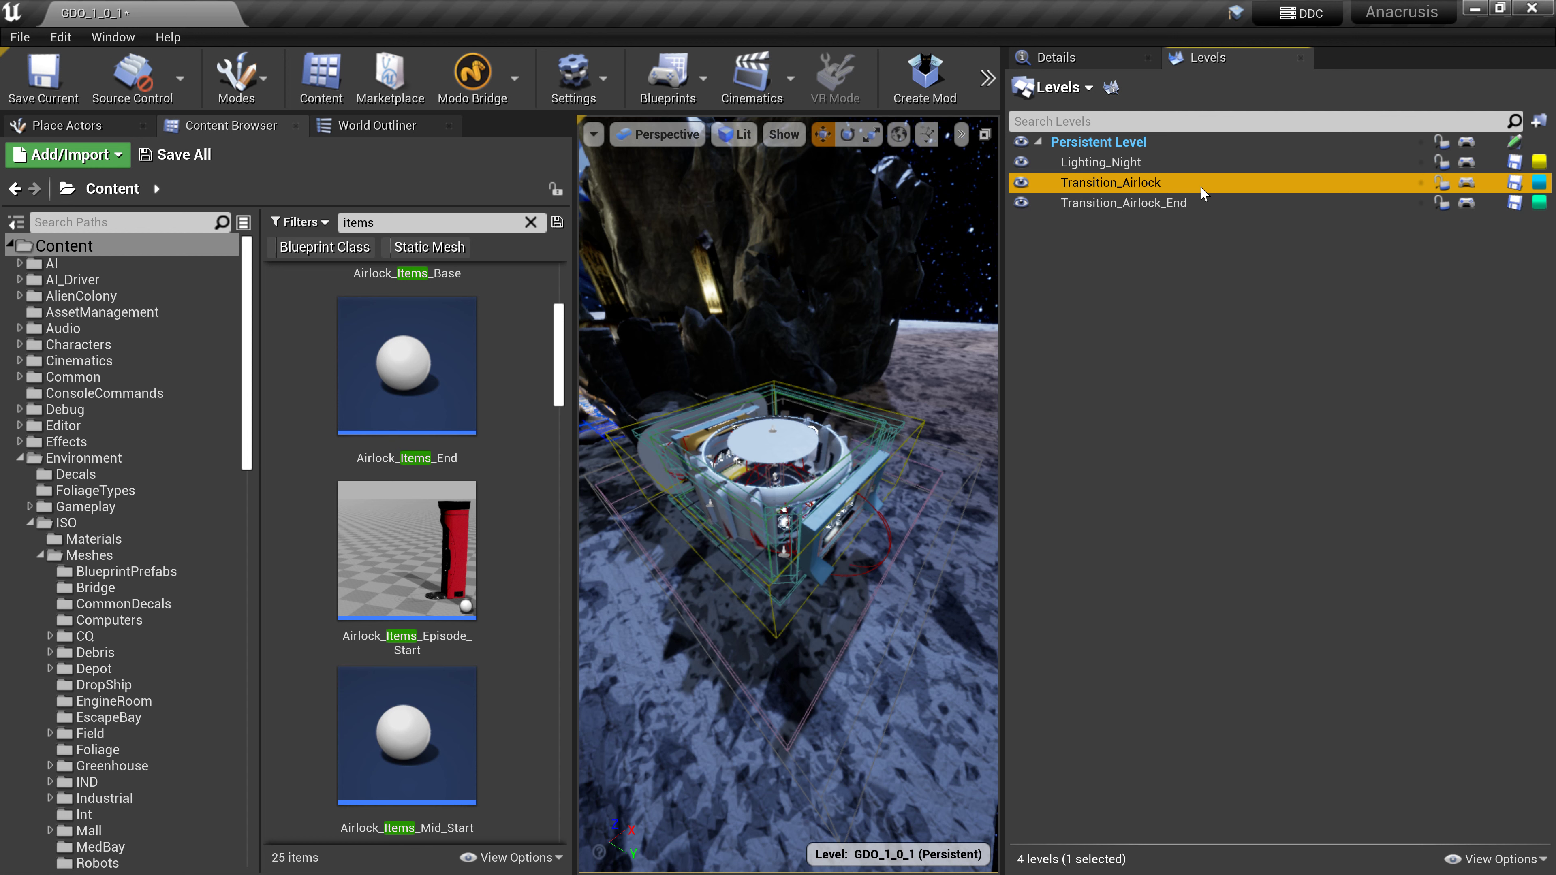
pyautogui.click(1204, 203)
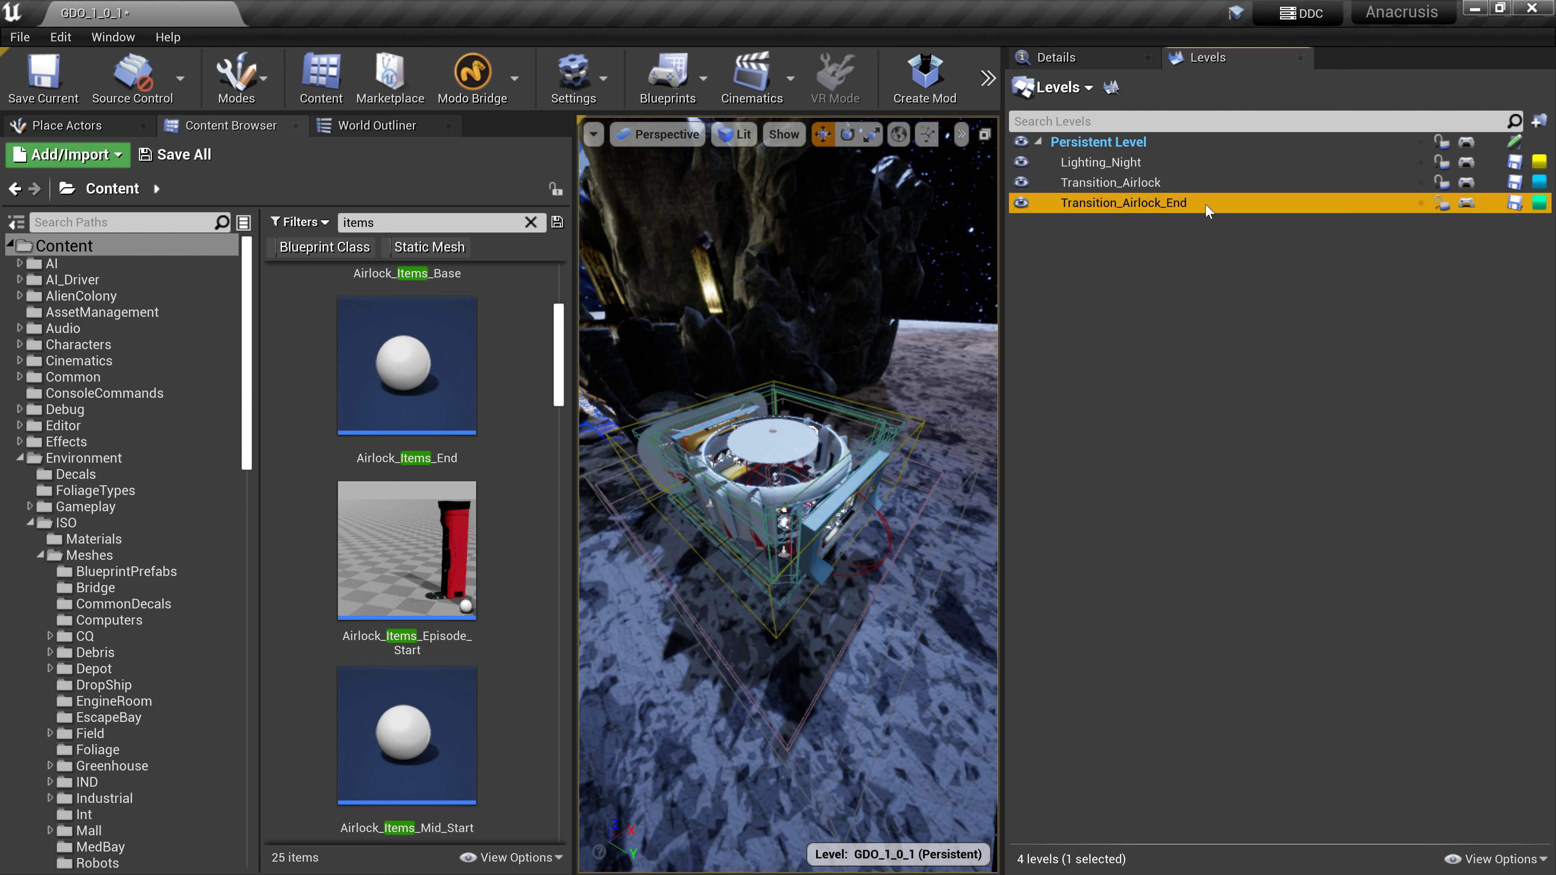
pyautogui.click(1153, 297)
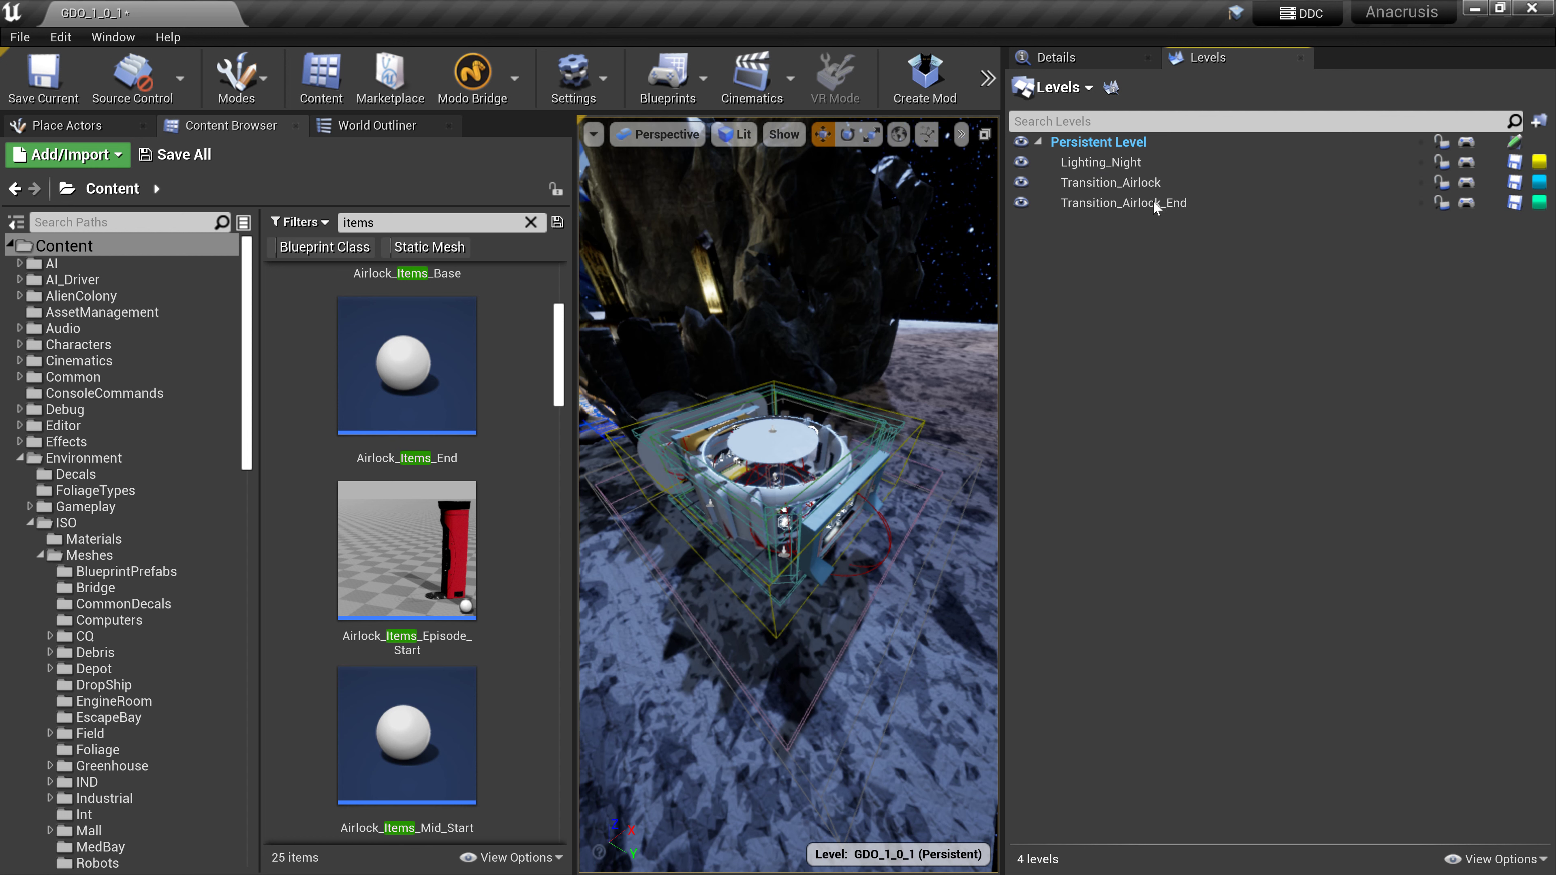
pyautogui.click(1150, 184)
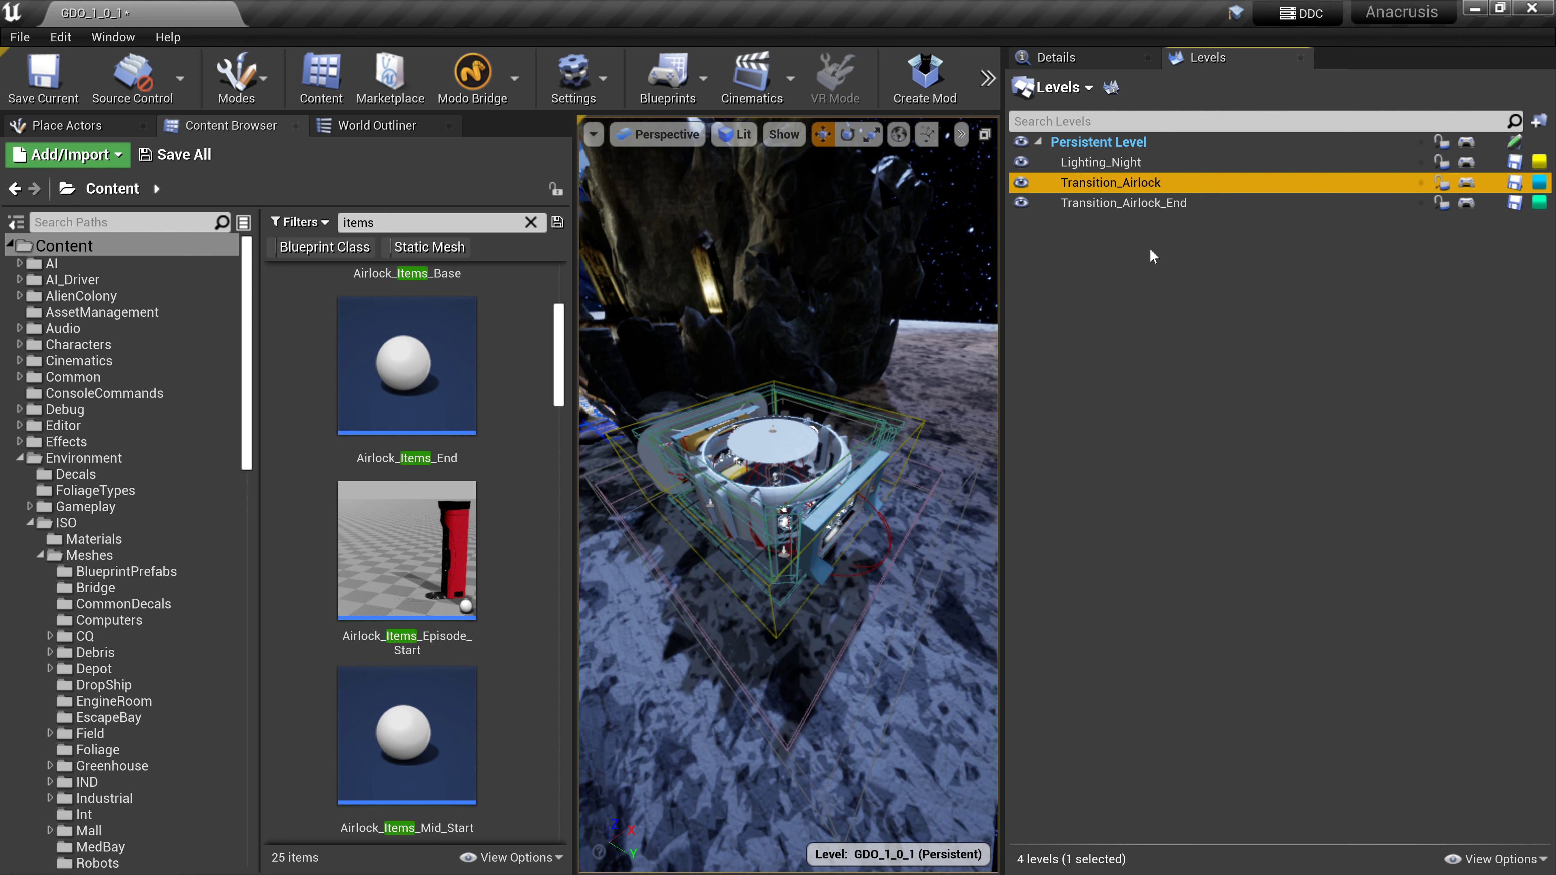
pyautogui.click(1152, 214)
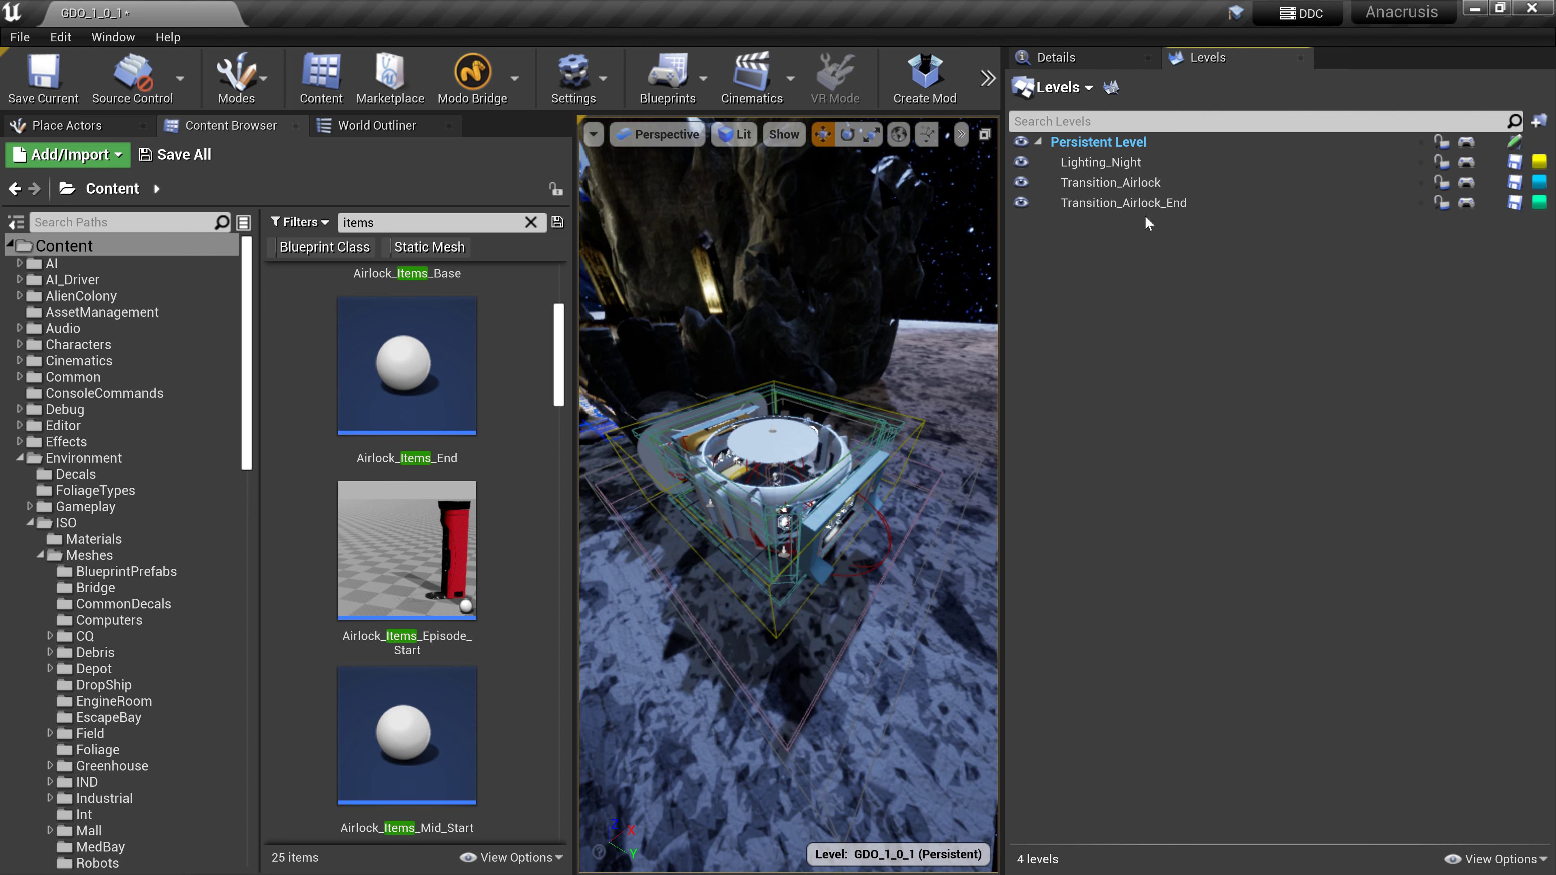
pyautogui.click(1146, 184)
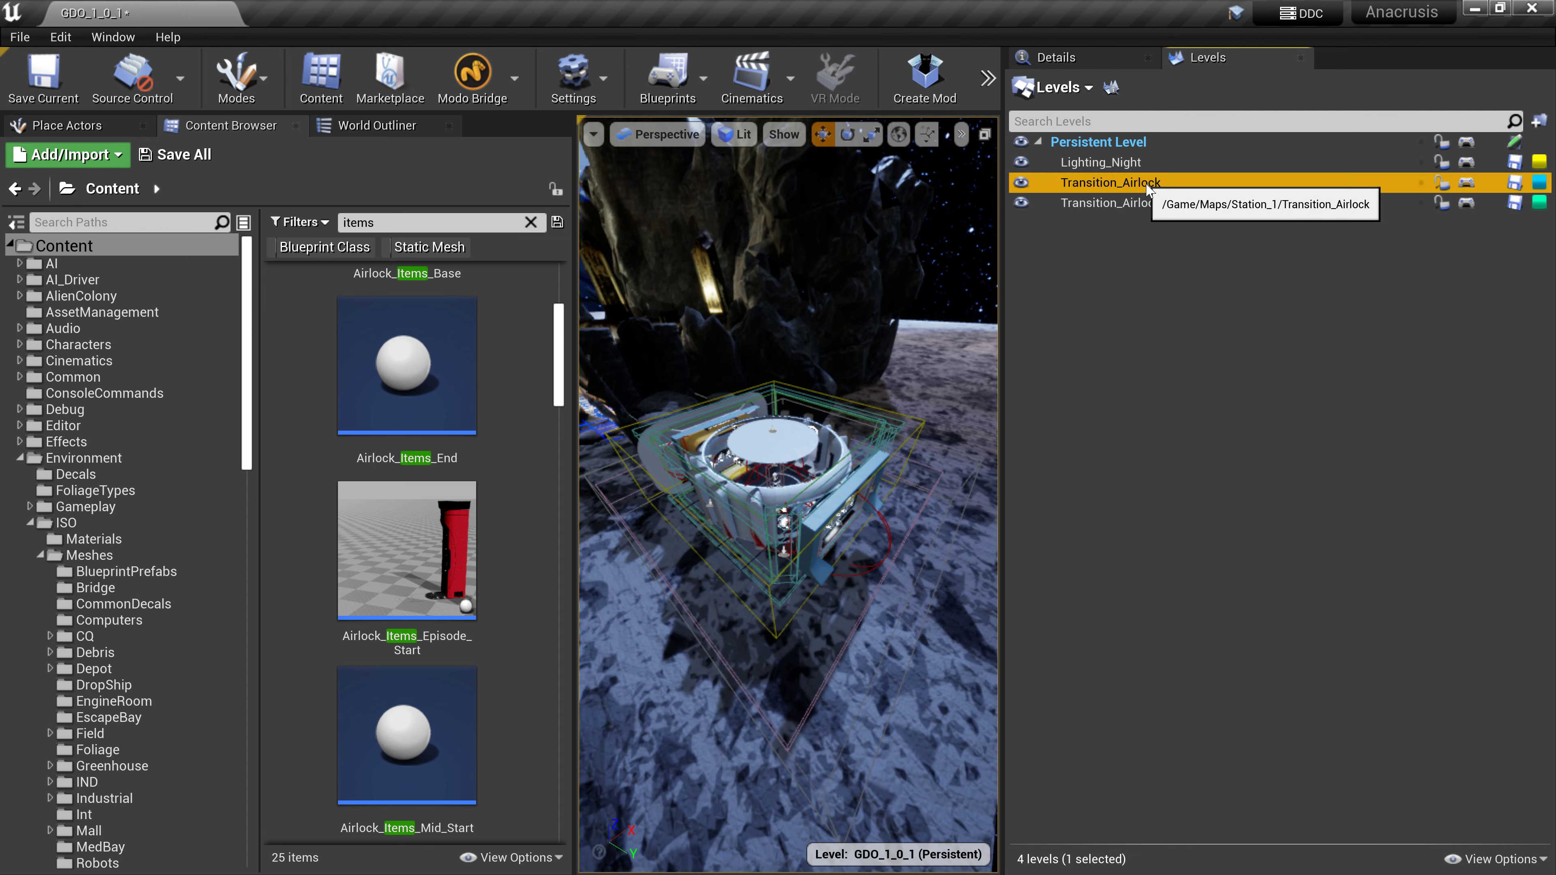
pyautogui.click(1098, 376)
# Locate the existing Transition_Airlock level in the Content/Maps/Station_1 folder as a level to add, without adding it
pyautogui.click(1089, 89)
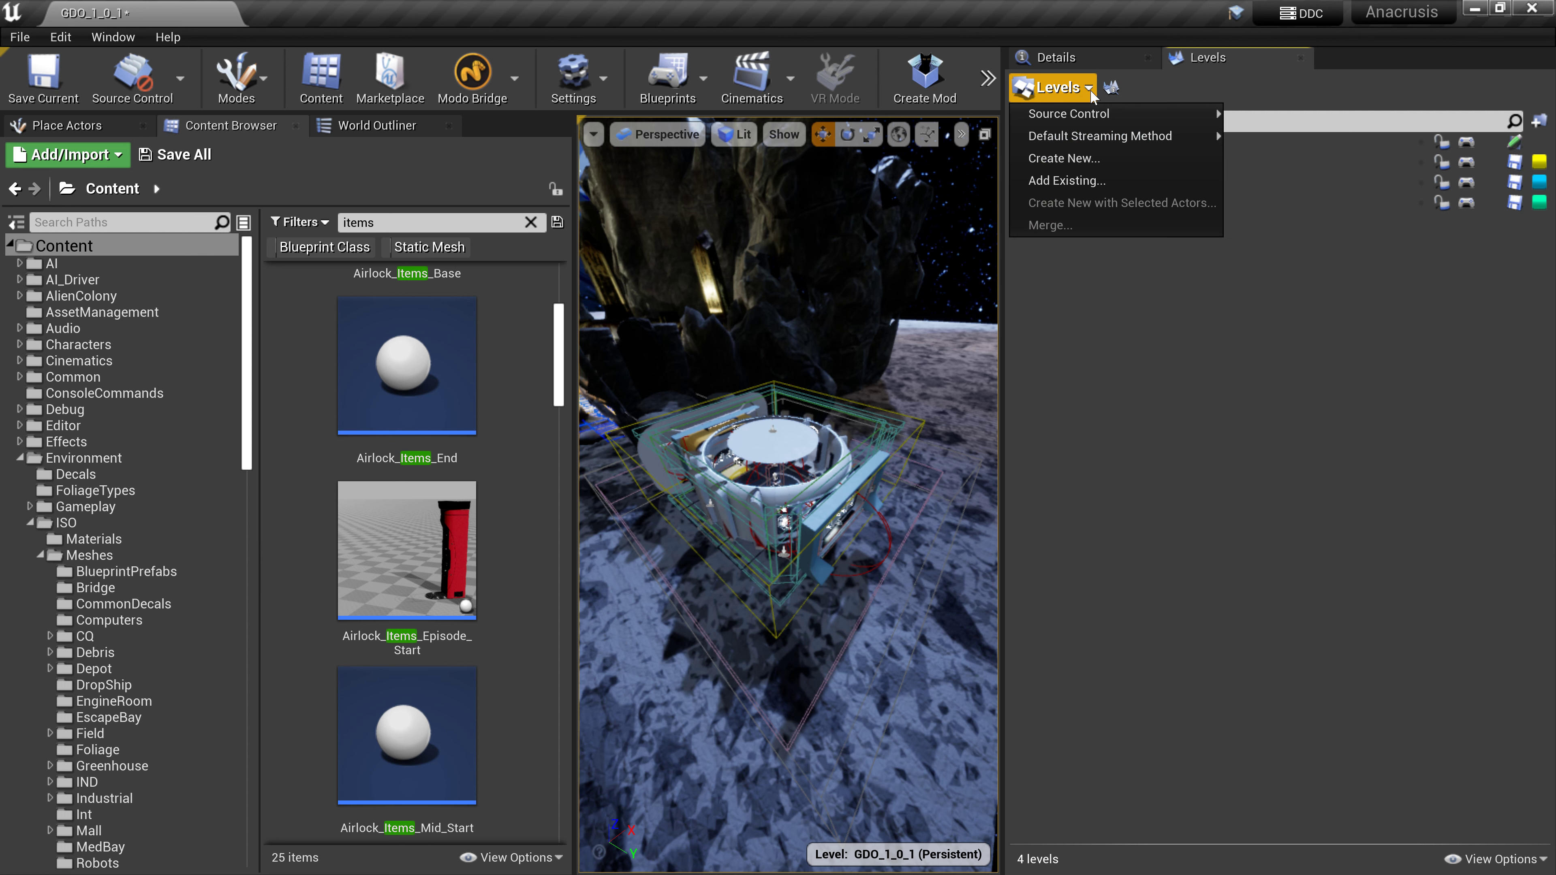
pyautogui.click(1107, 182)
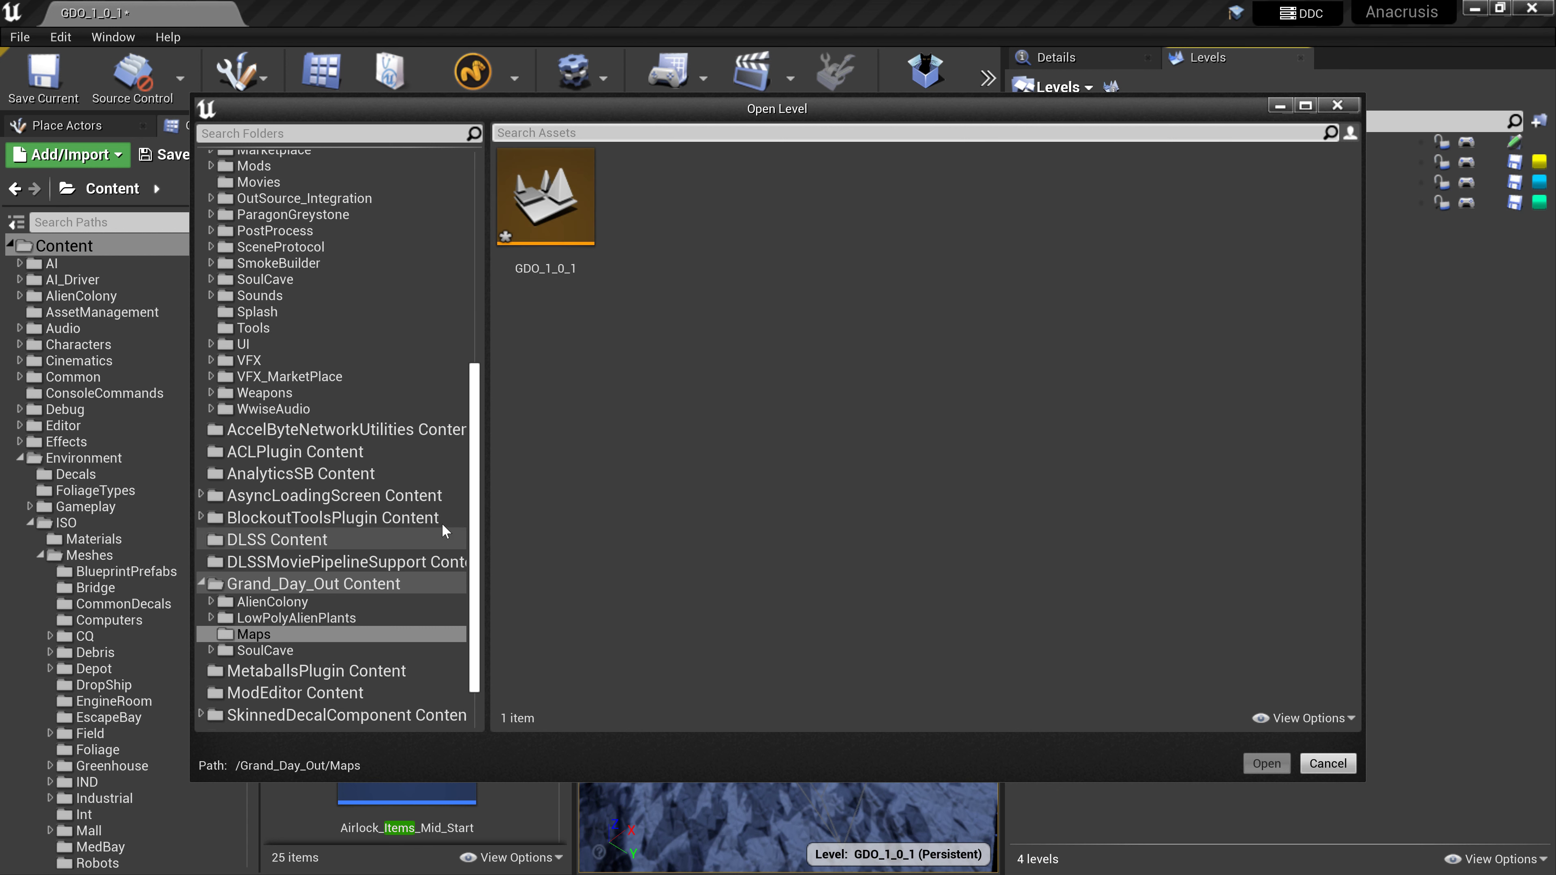
pyautogui.scroll(10, 400, 465)
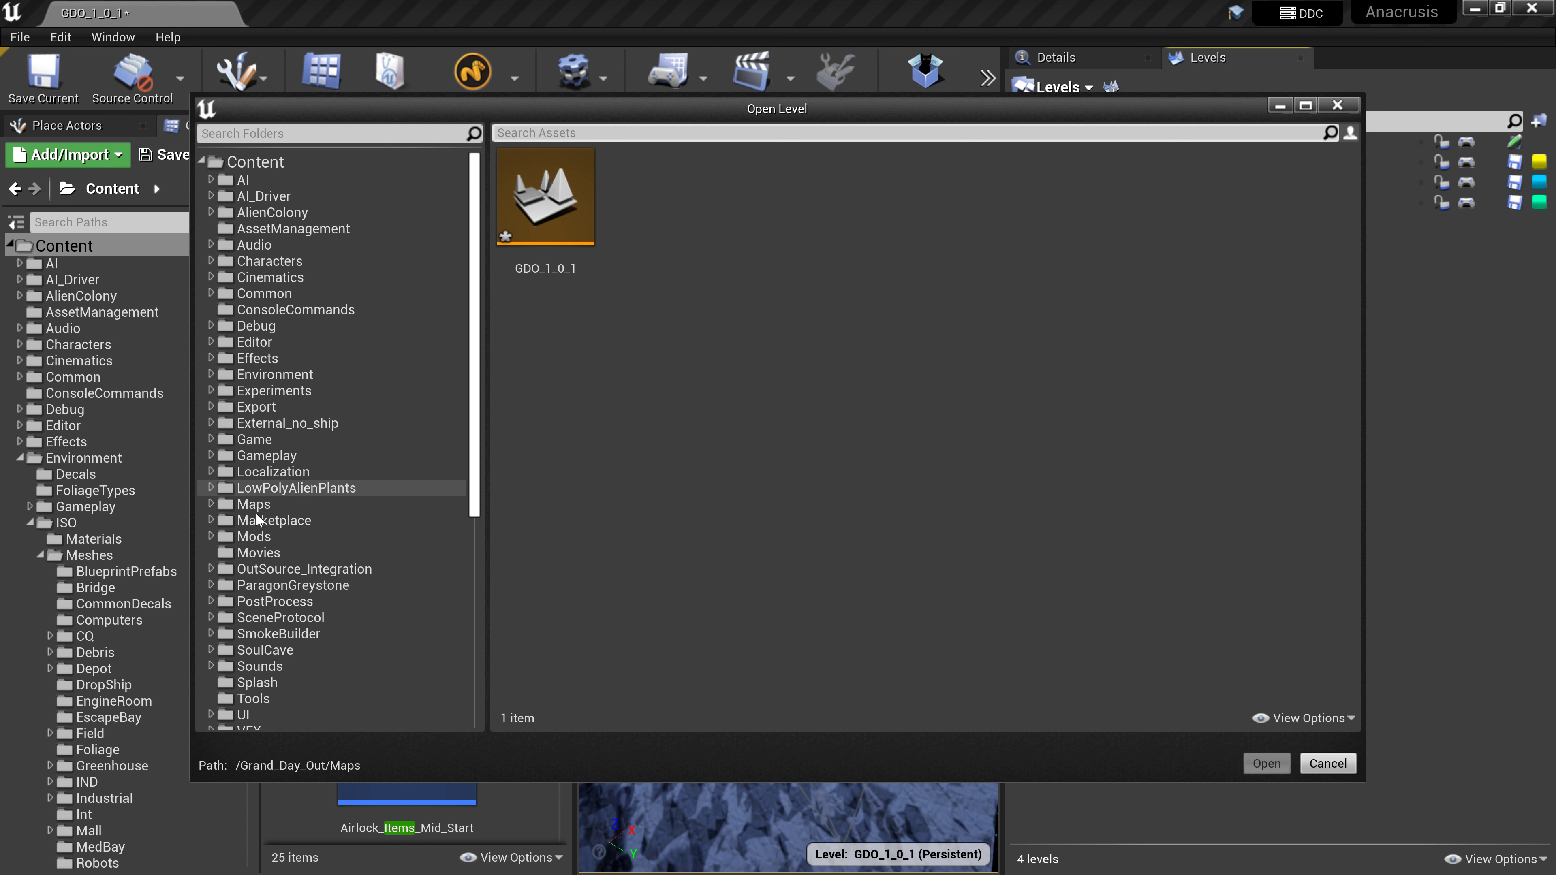
pyautogui.click(211, 506)
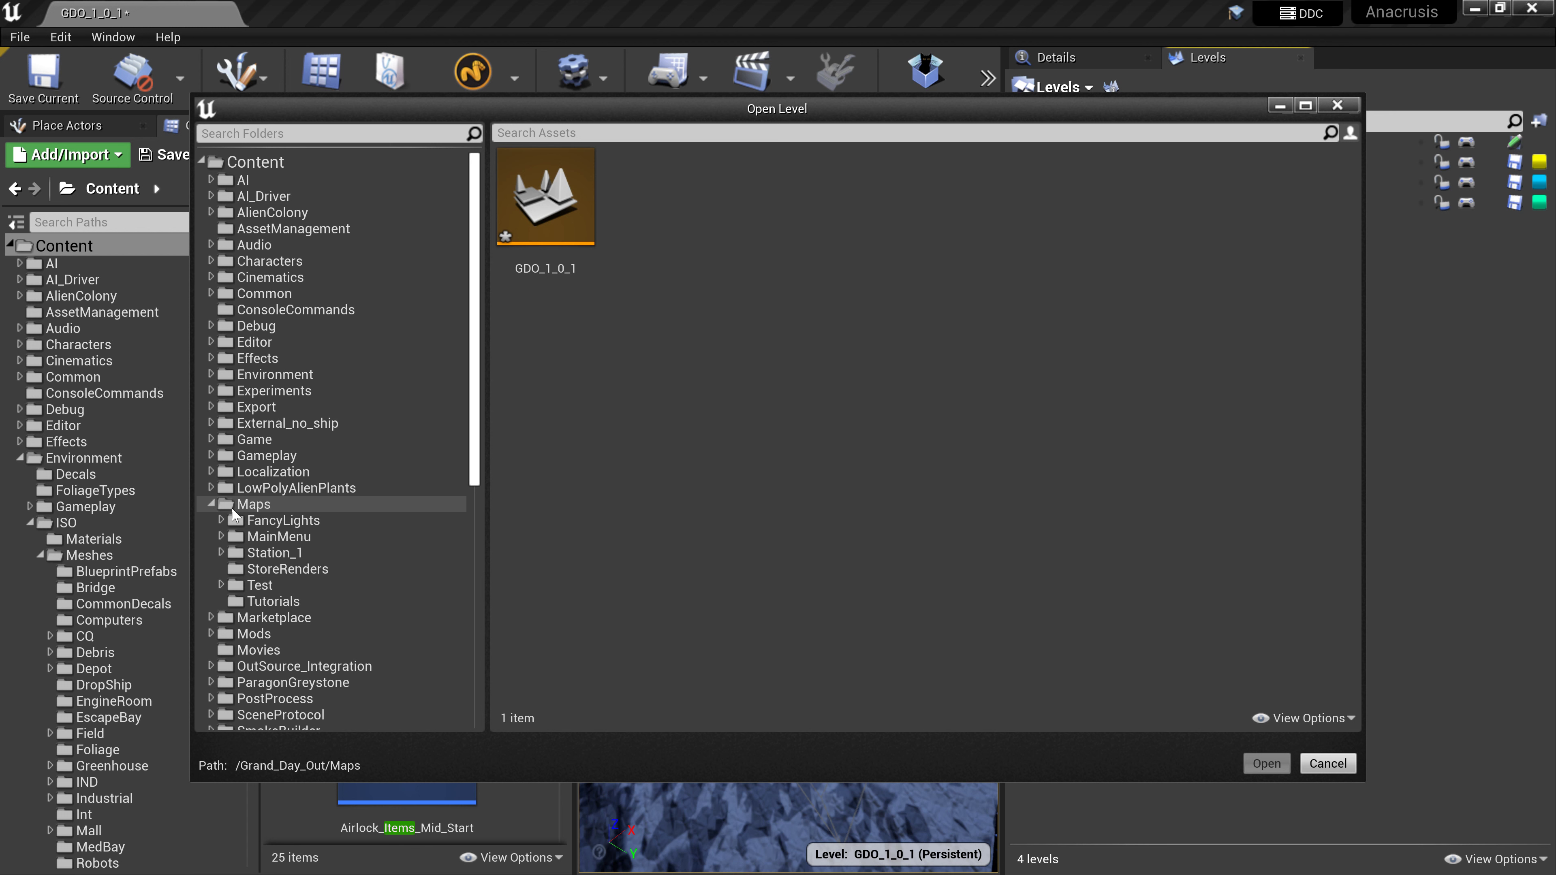
pyautogui.click(248, 553)
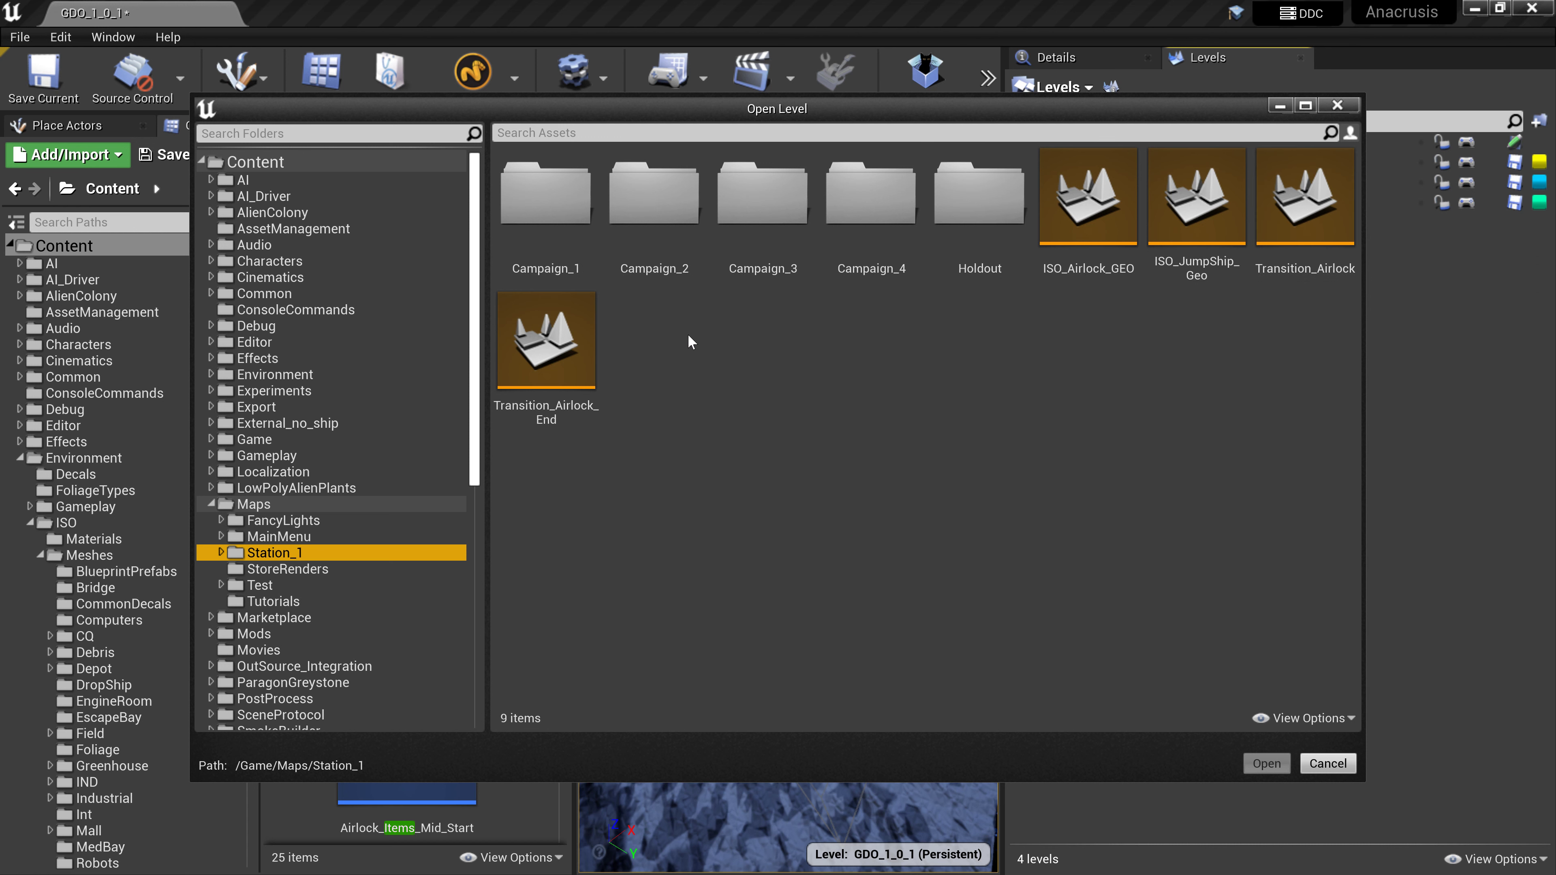
pyautogui.click(1304, 202)
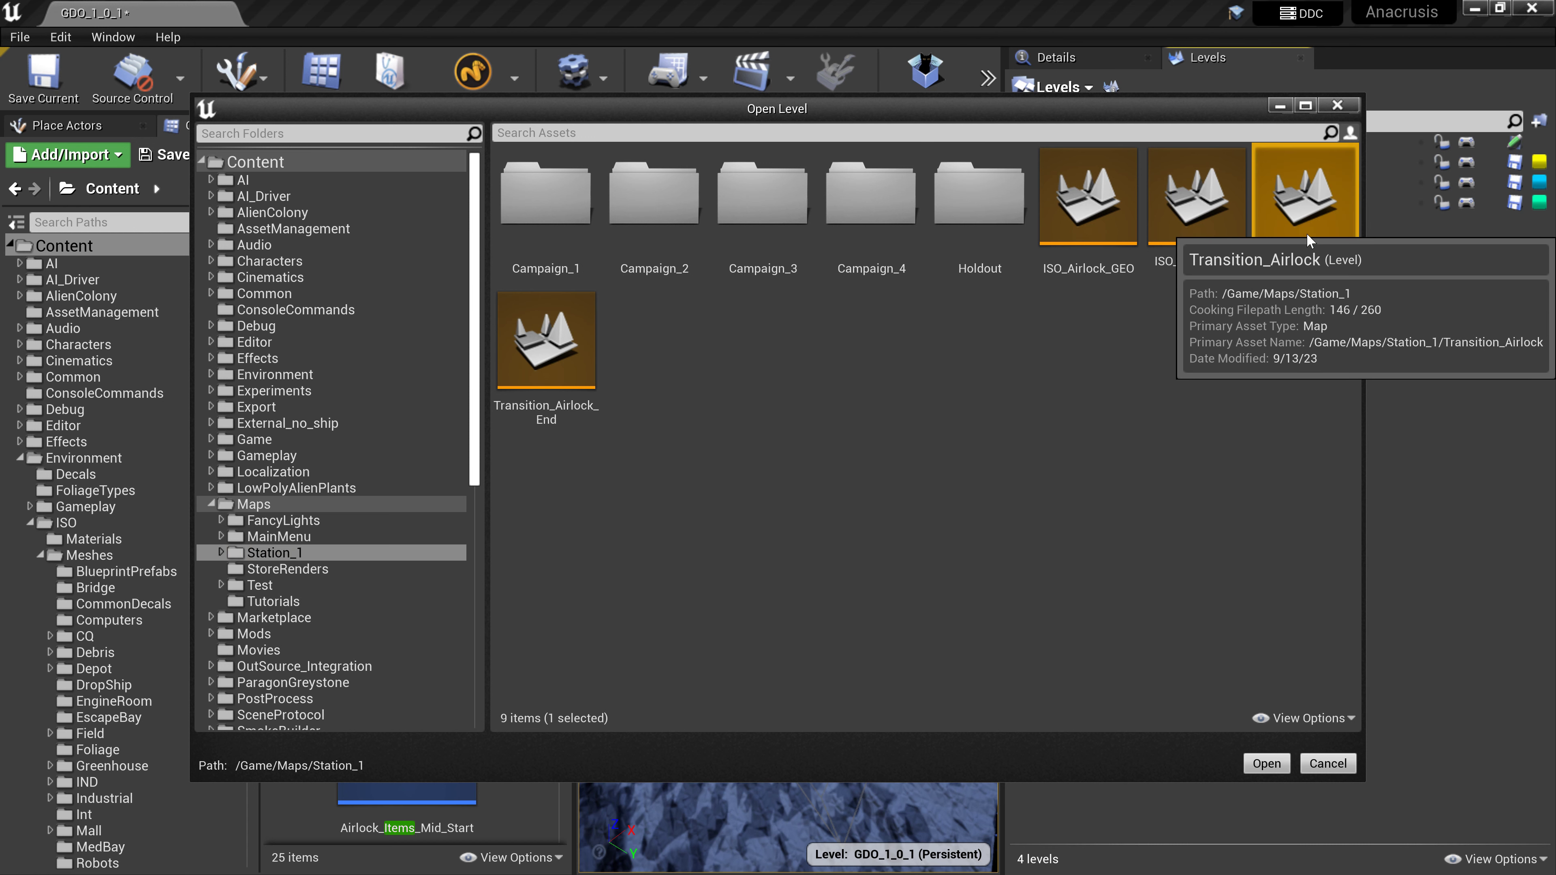
pyautogui.click(1327, 764)
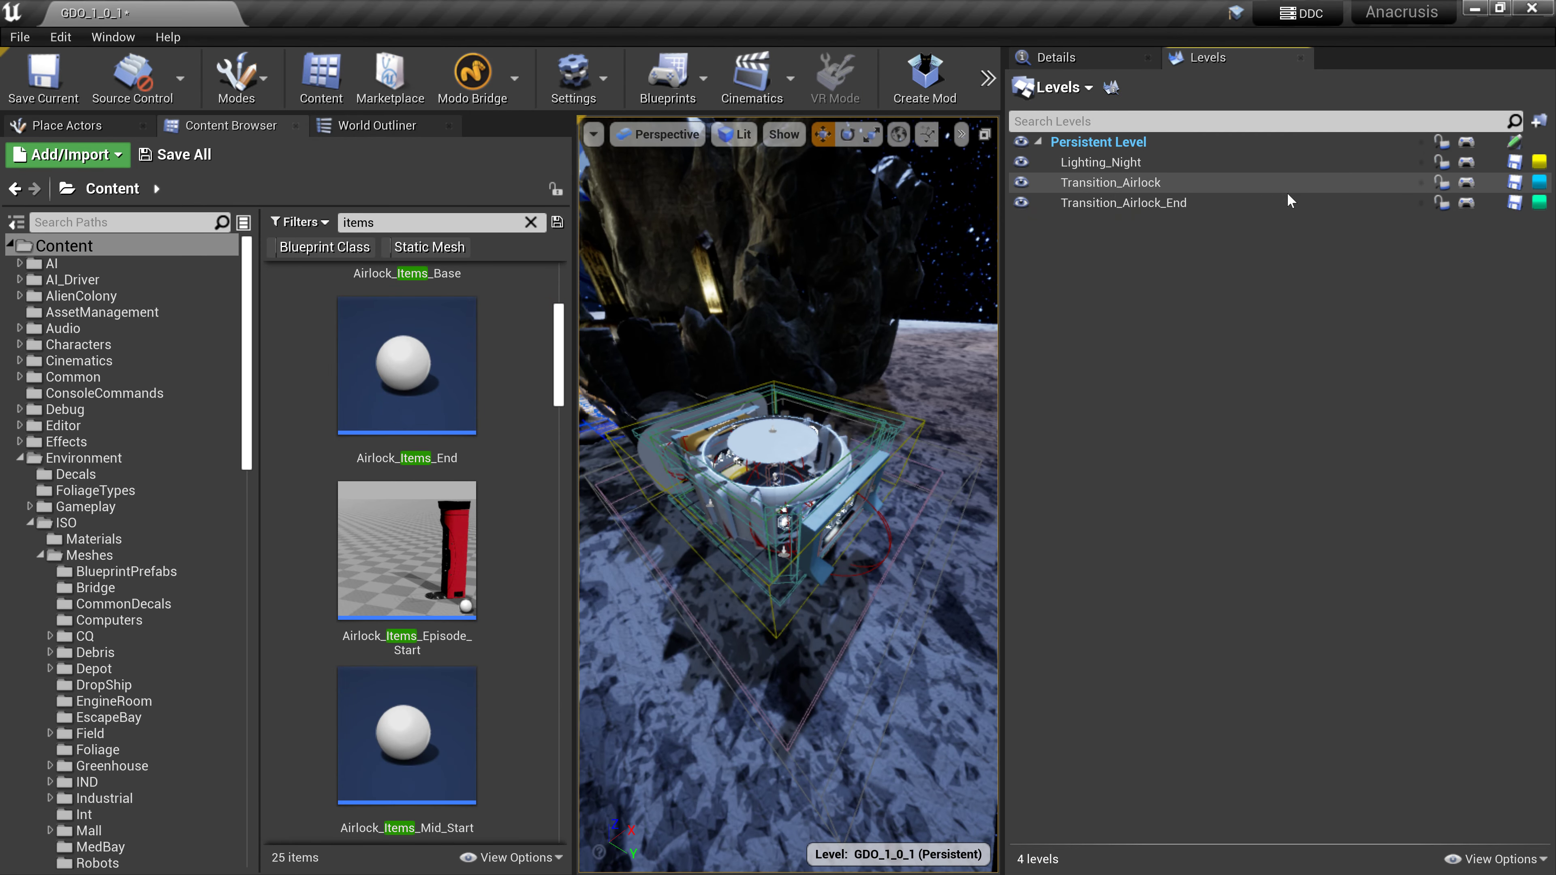
# Check the streaming method options of the Transition_Airlock sublevel without changing them
pyautogui.click(1298, 185)
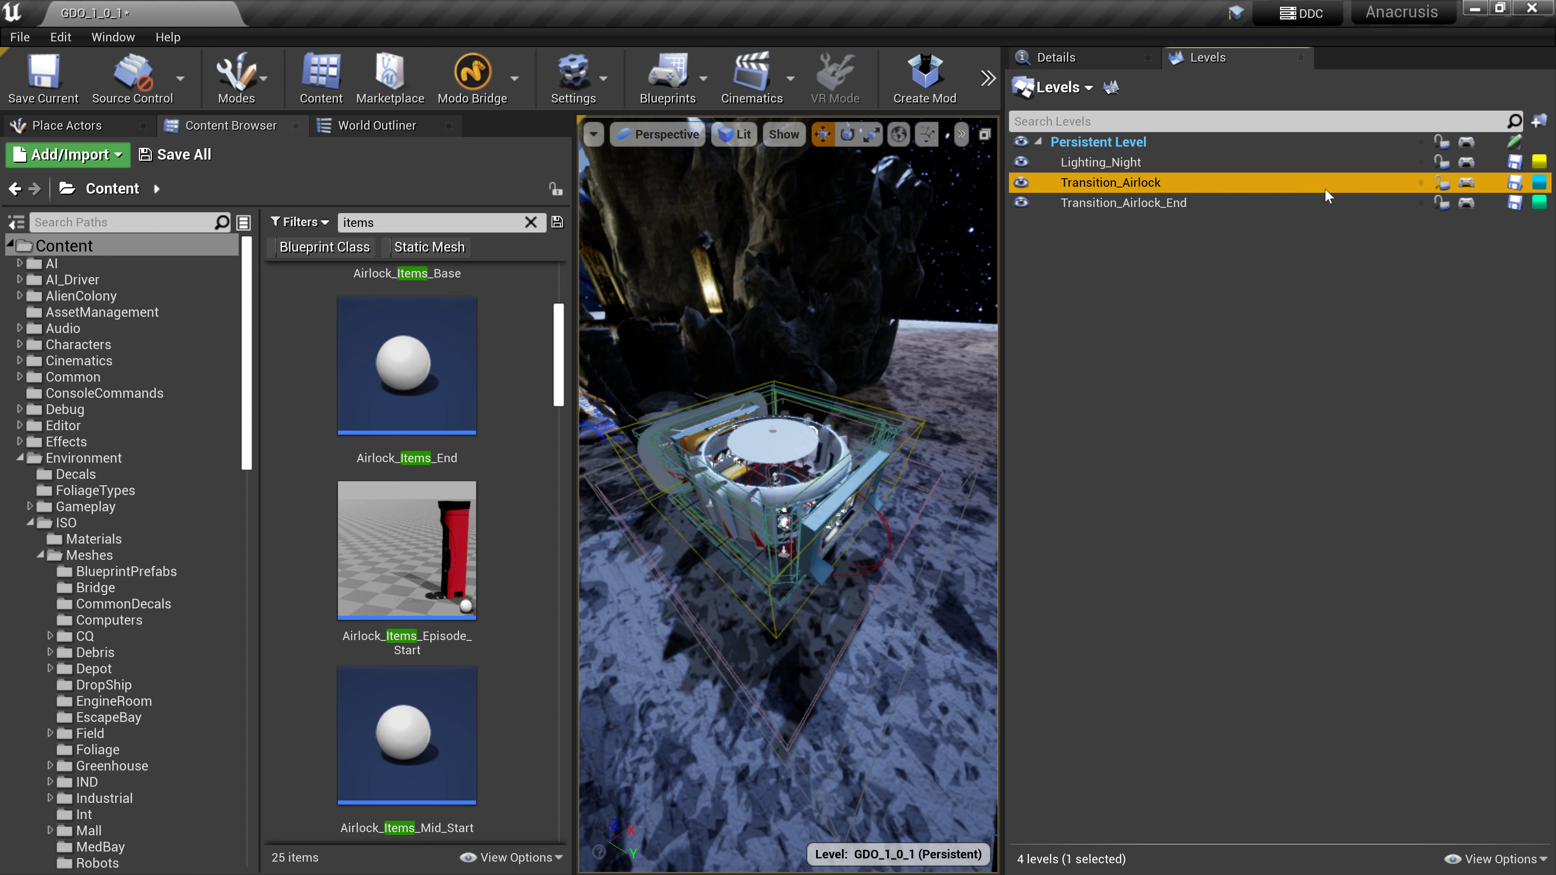
pyautogui.rightClick(1325, 182)
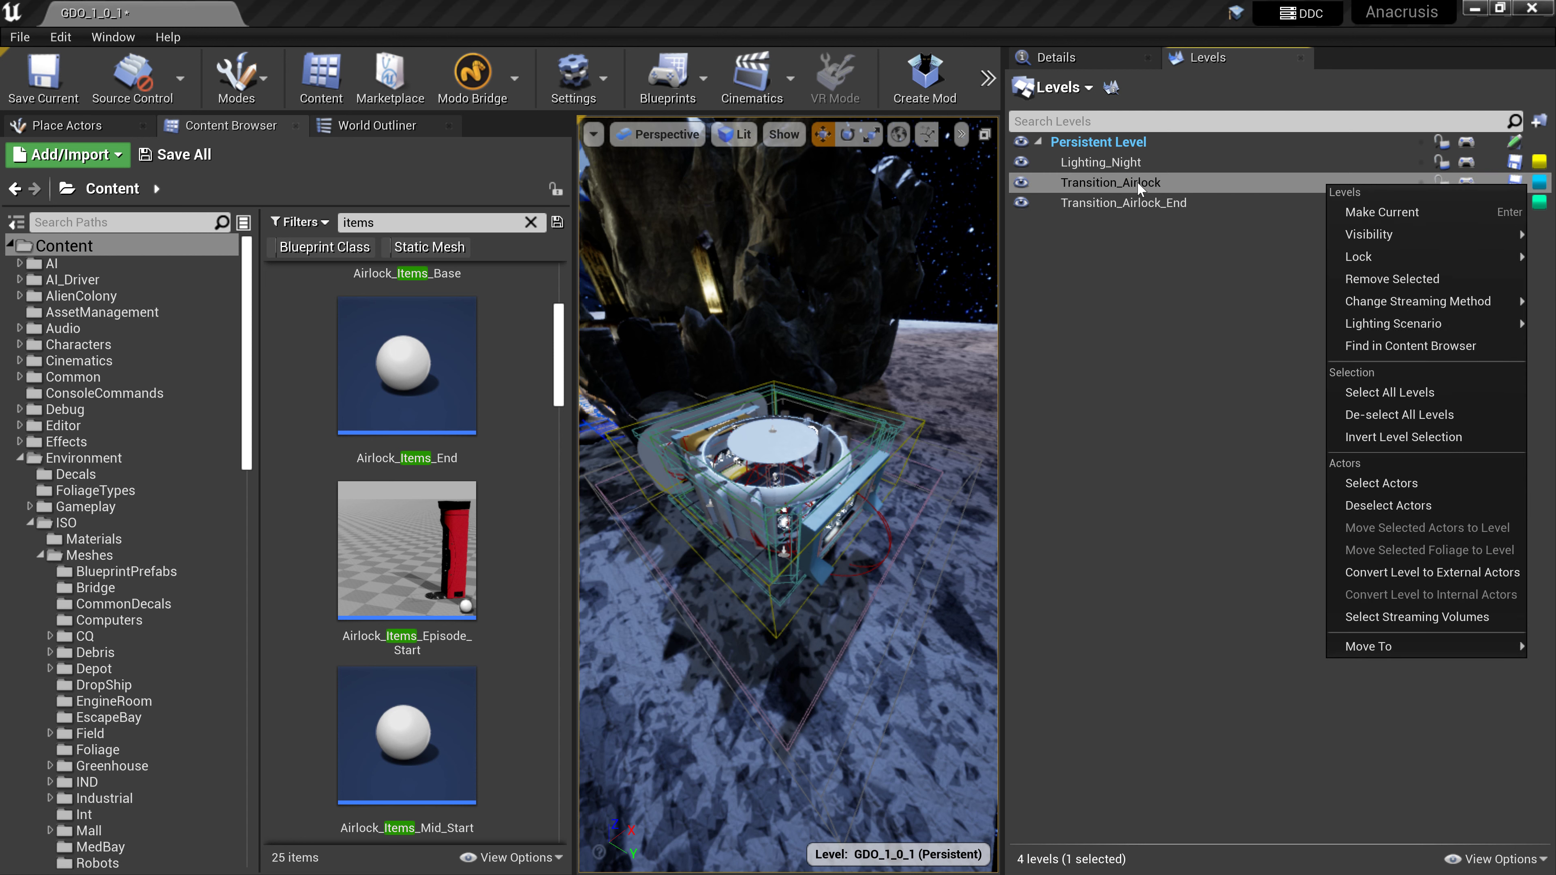
pyautogui.moveTo(1458, 301)
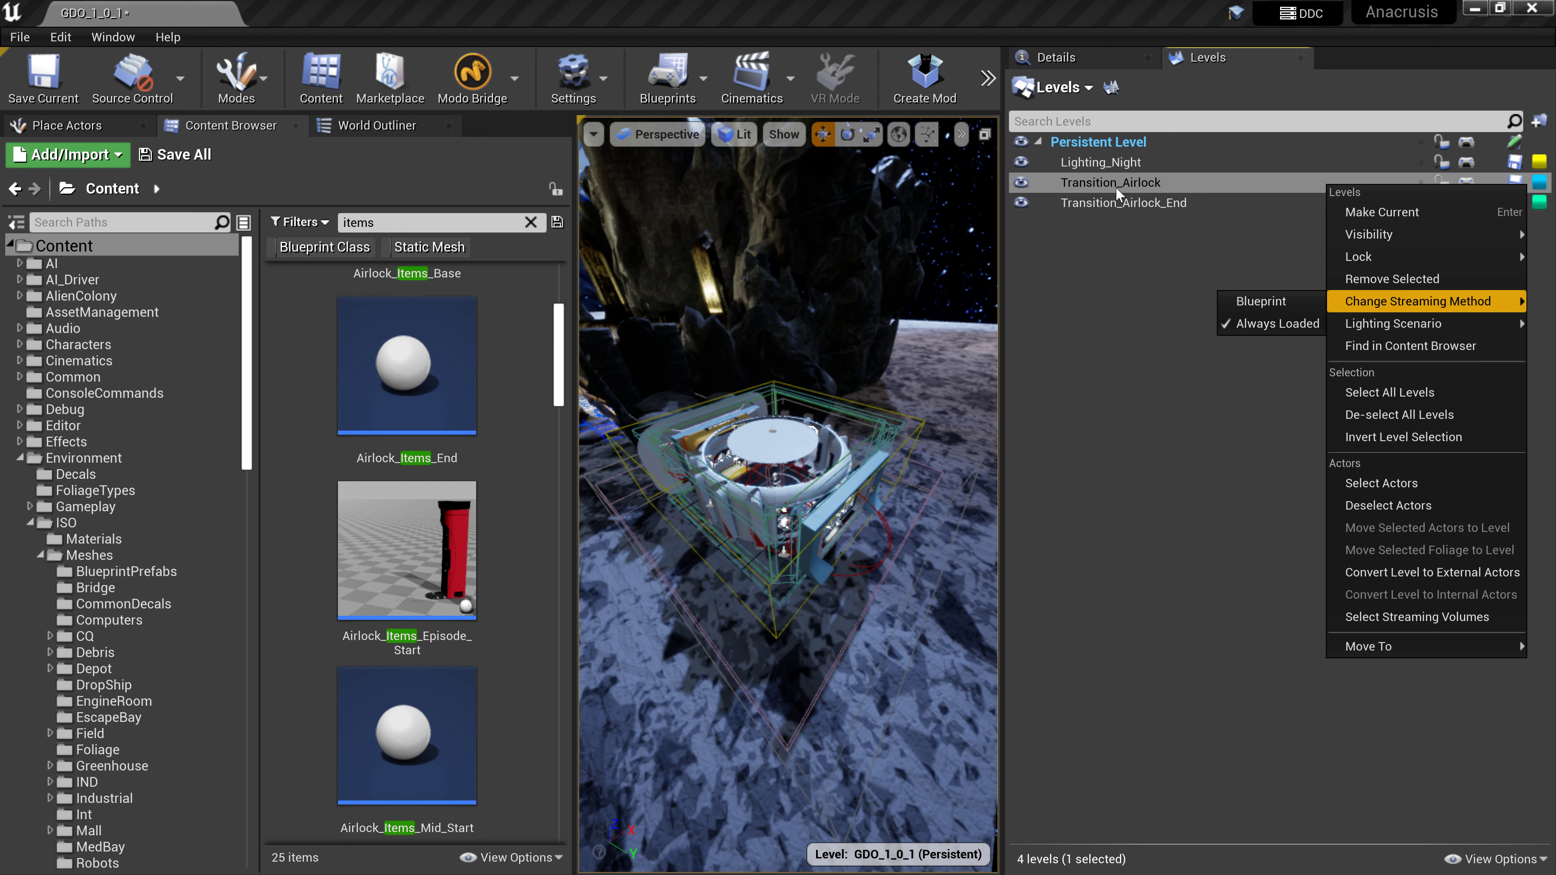
pyautogui.click(1142, 284)
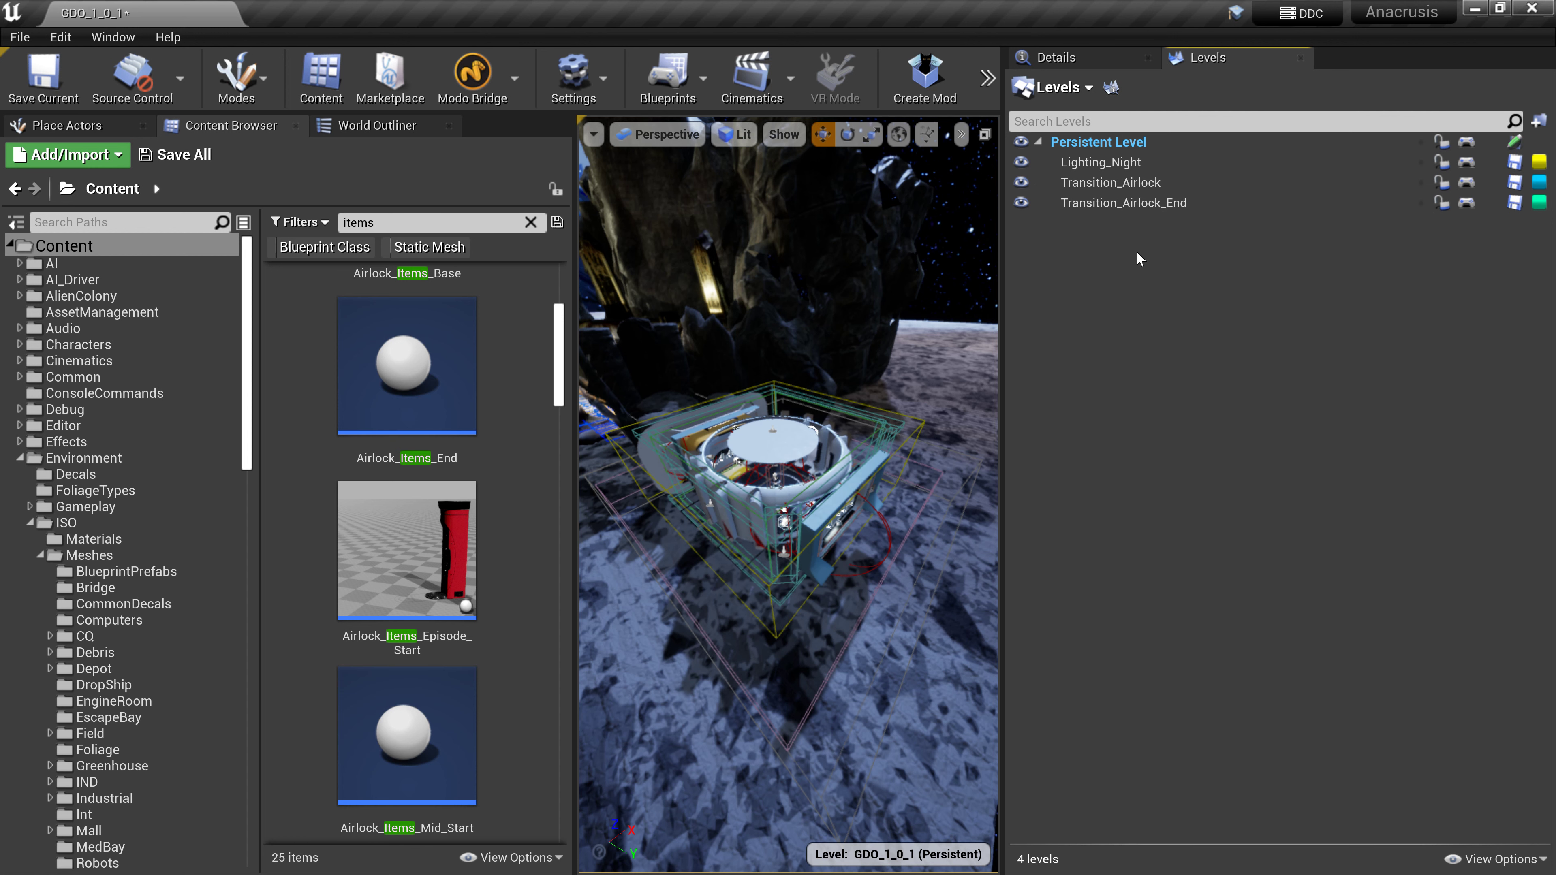
# Make Transition_Airlock the current level and switch back to the Persistent Level, twice, ending on the Persistent Level
pyautogui.doubleClick(1097, 183)
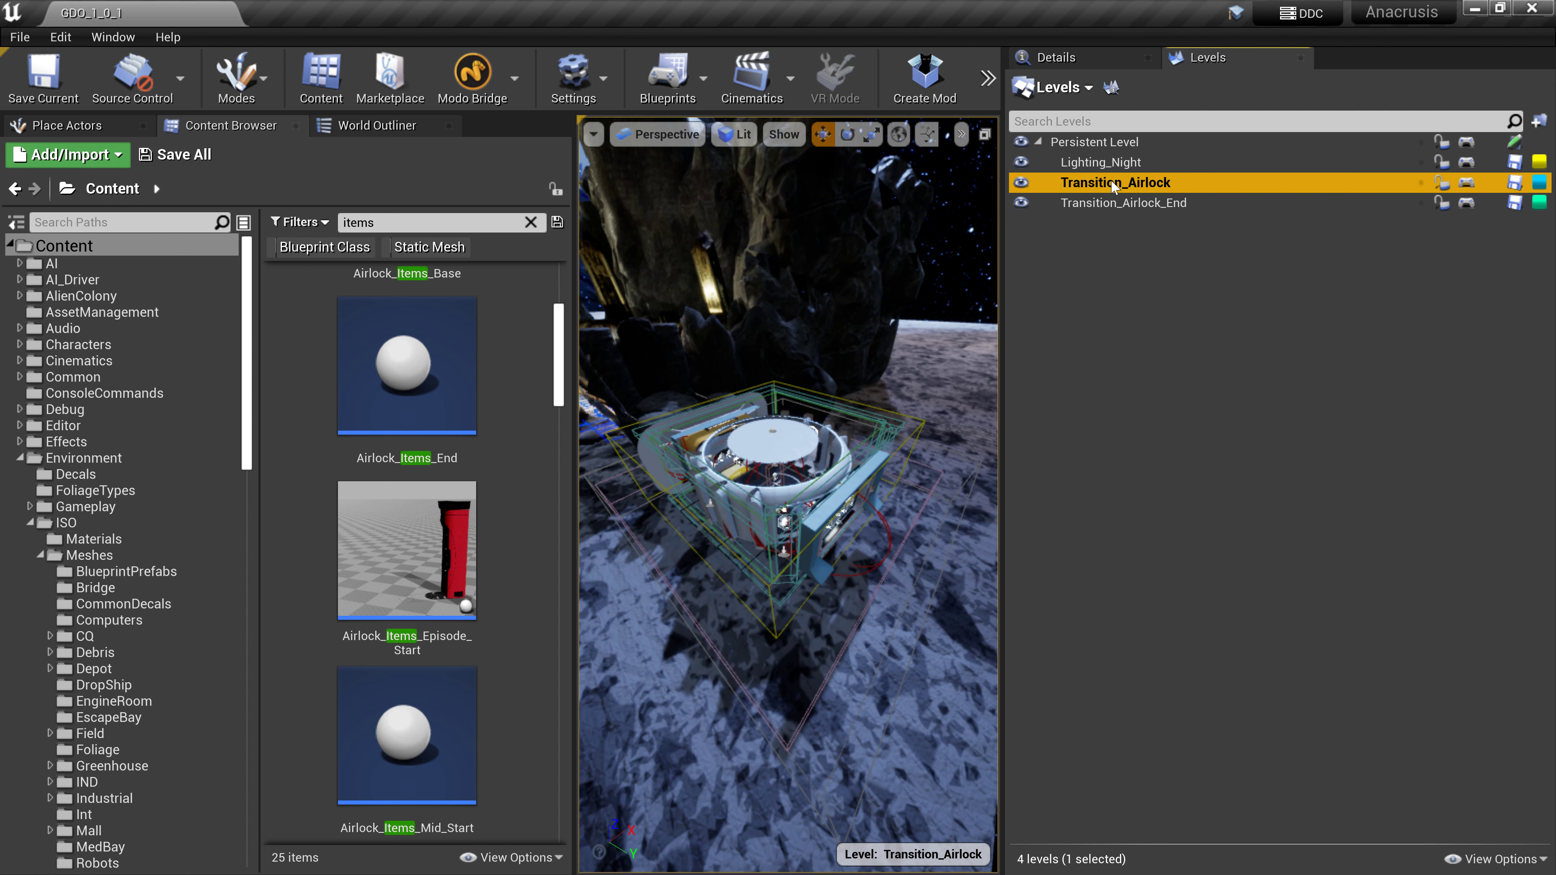
pyautogui.click(1149, 272)
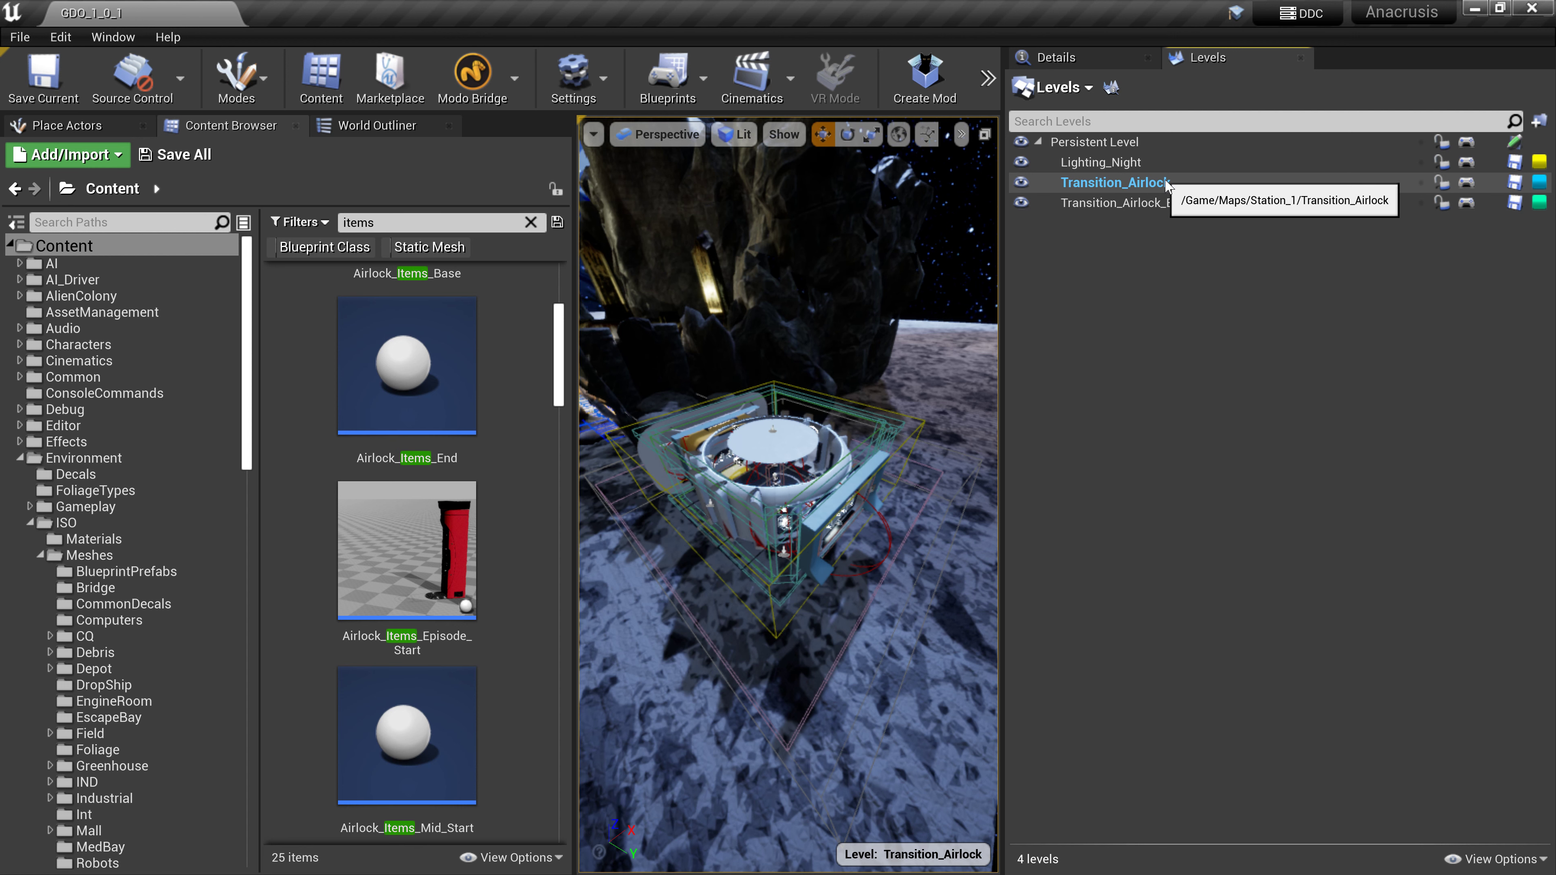
pyautogui.doubleClick(1134, 144)
pyautogui.click(1115, 303)
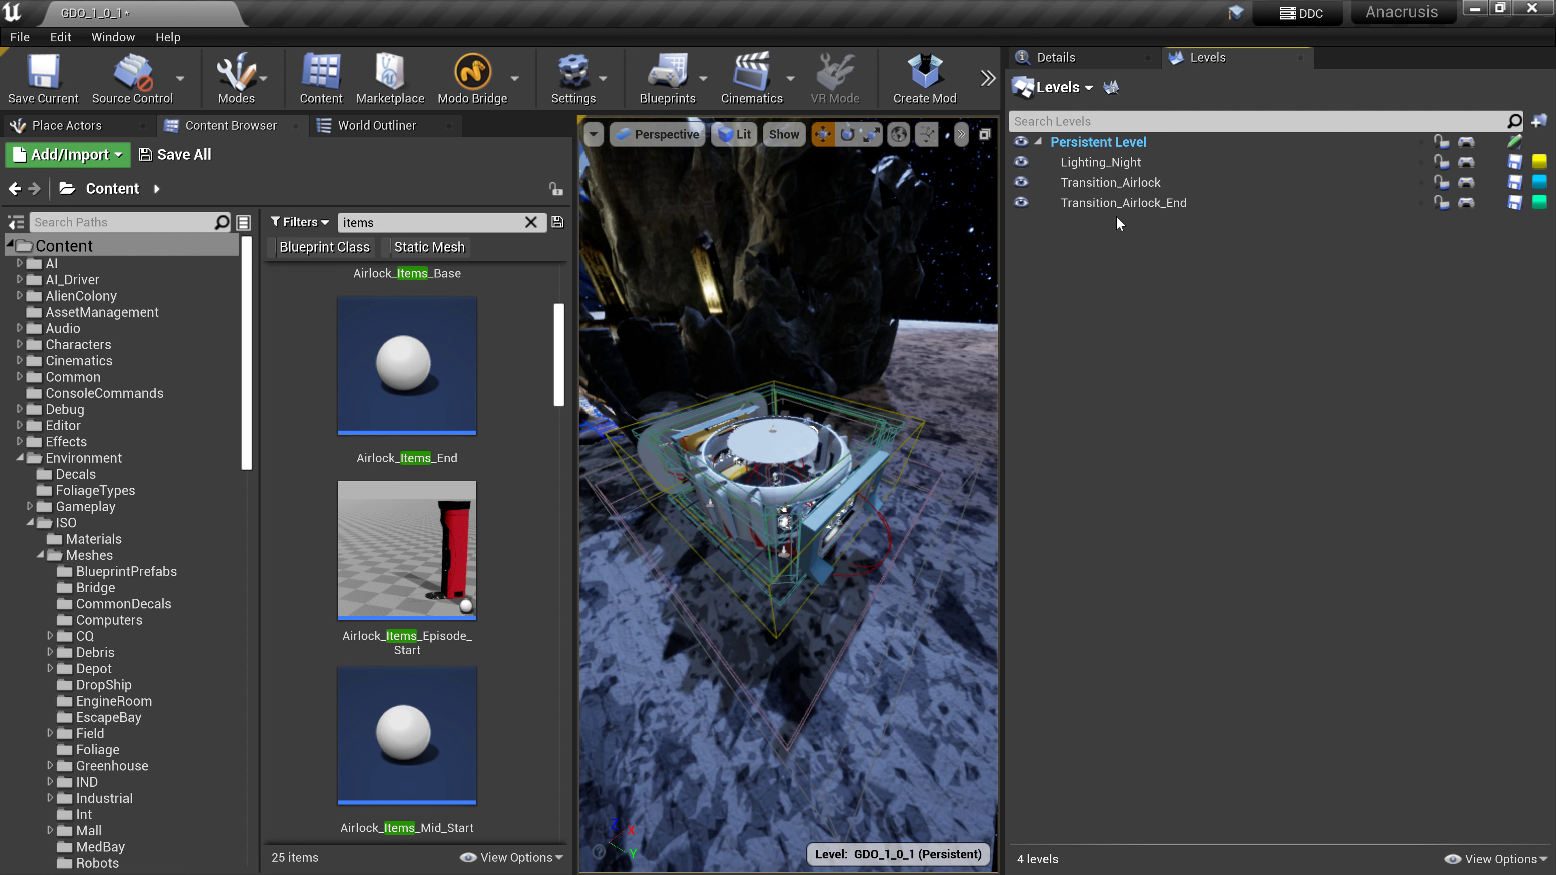
pyautogui.doubleClick(1102, 182)
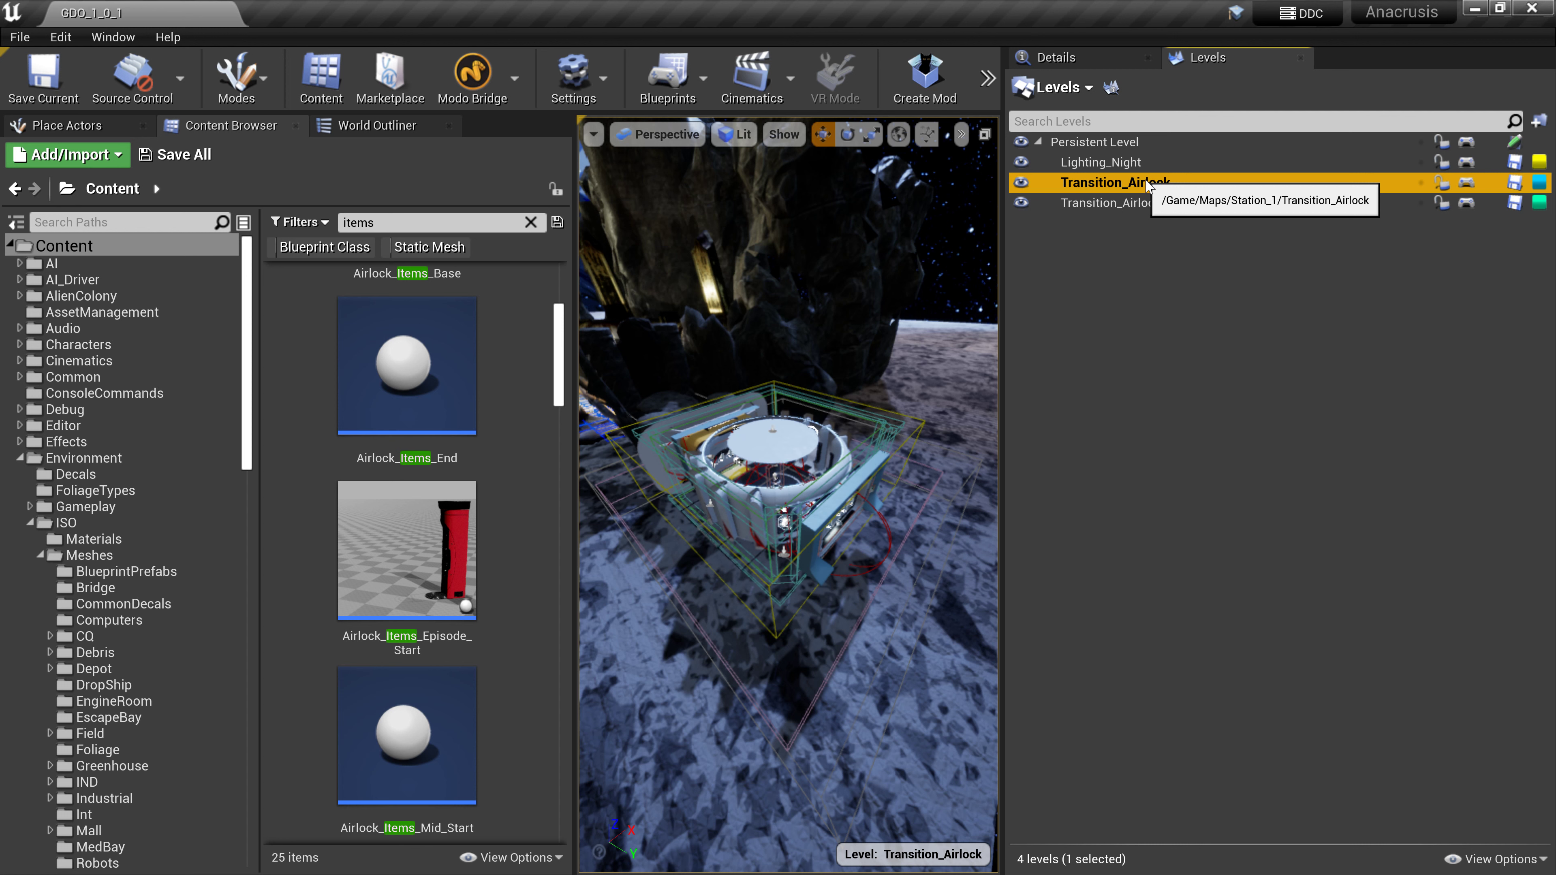
pyautogui.click(1100, 151)
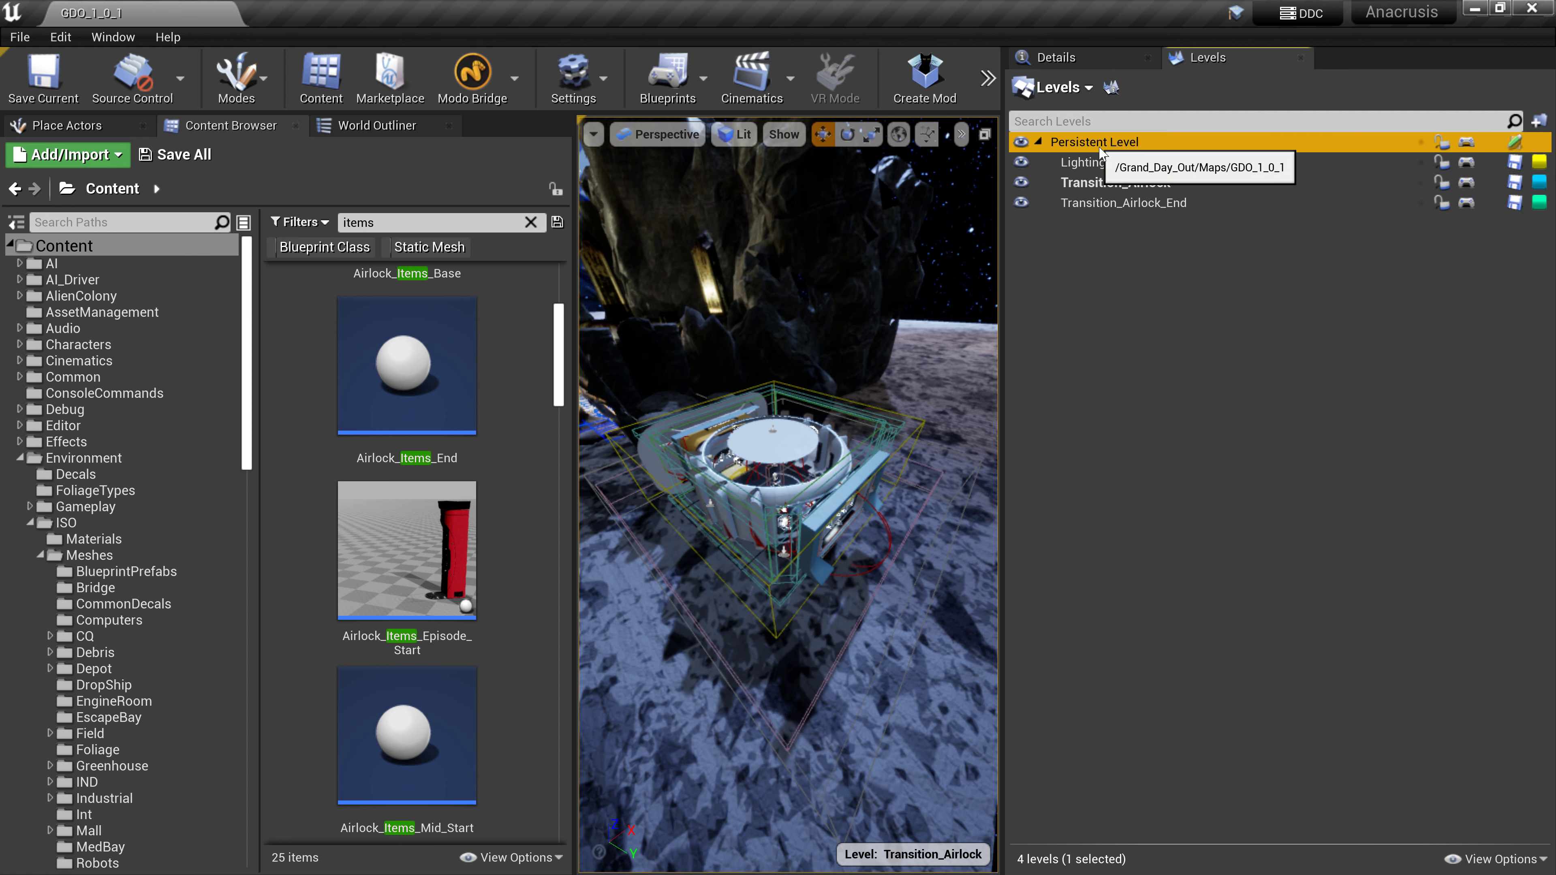
pyautogui.doubleClick(1101, 151)
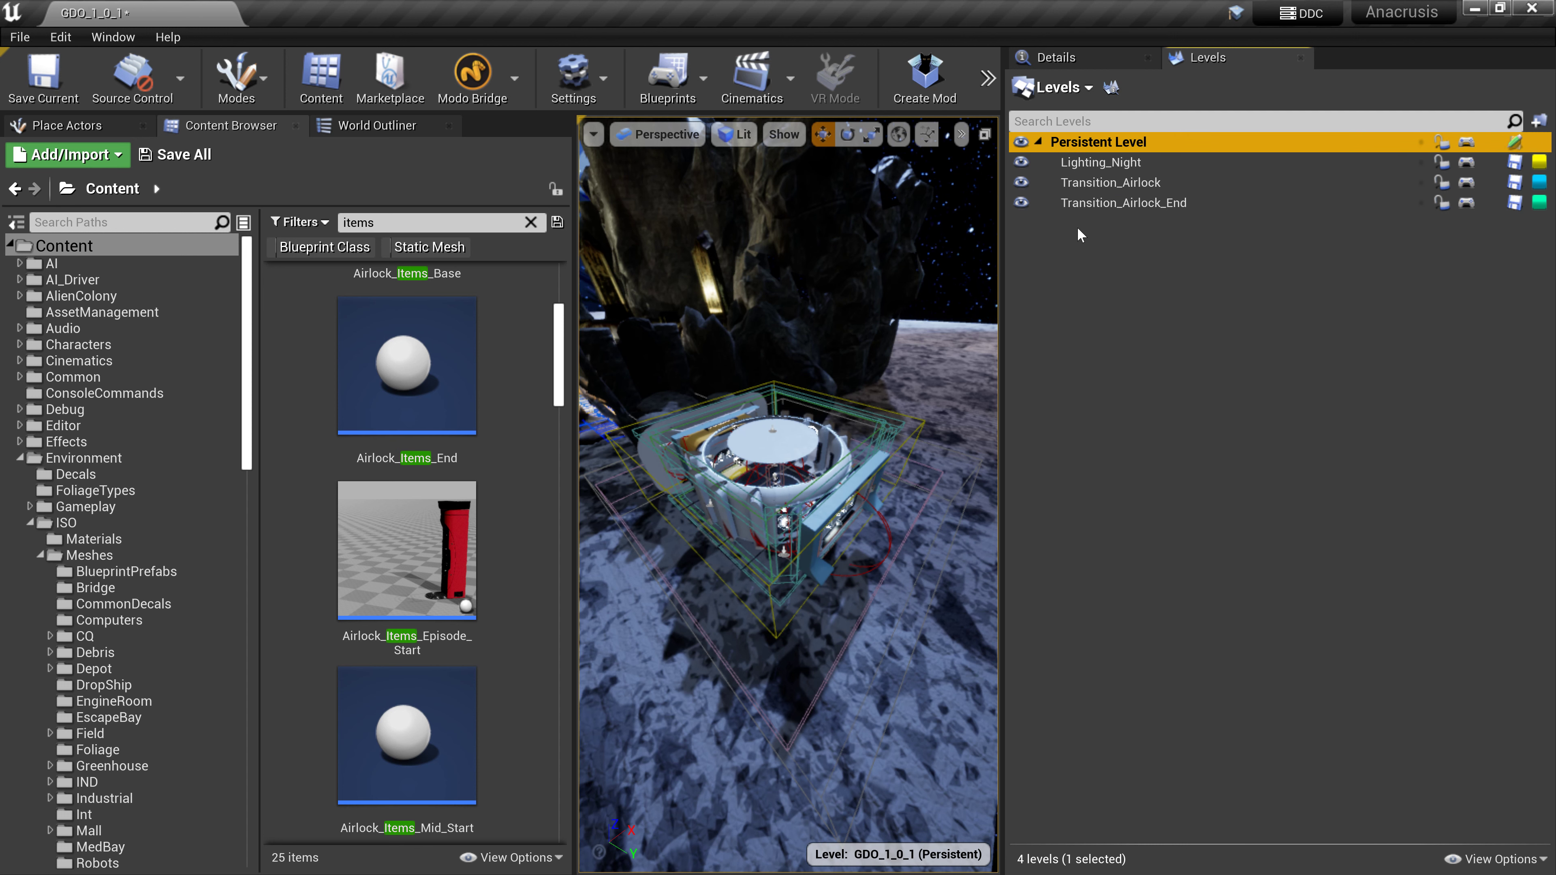
# Hide and show the Transition_Airlock sublevel twice to see which airlock parts belong to it, leaving it visible
pyautogui.click(1026, 186)
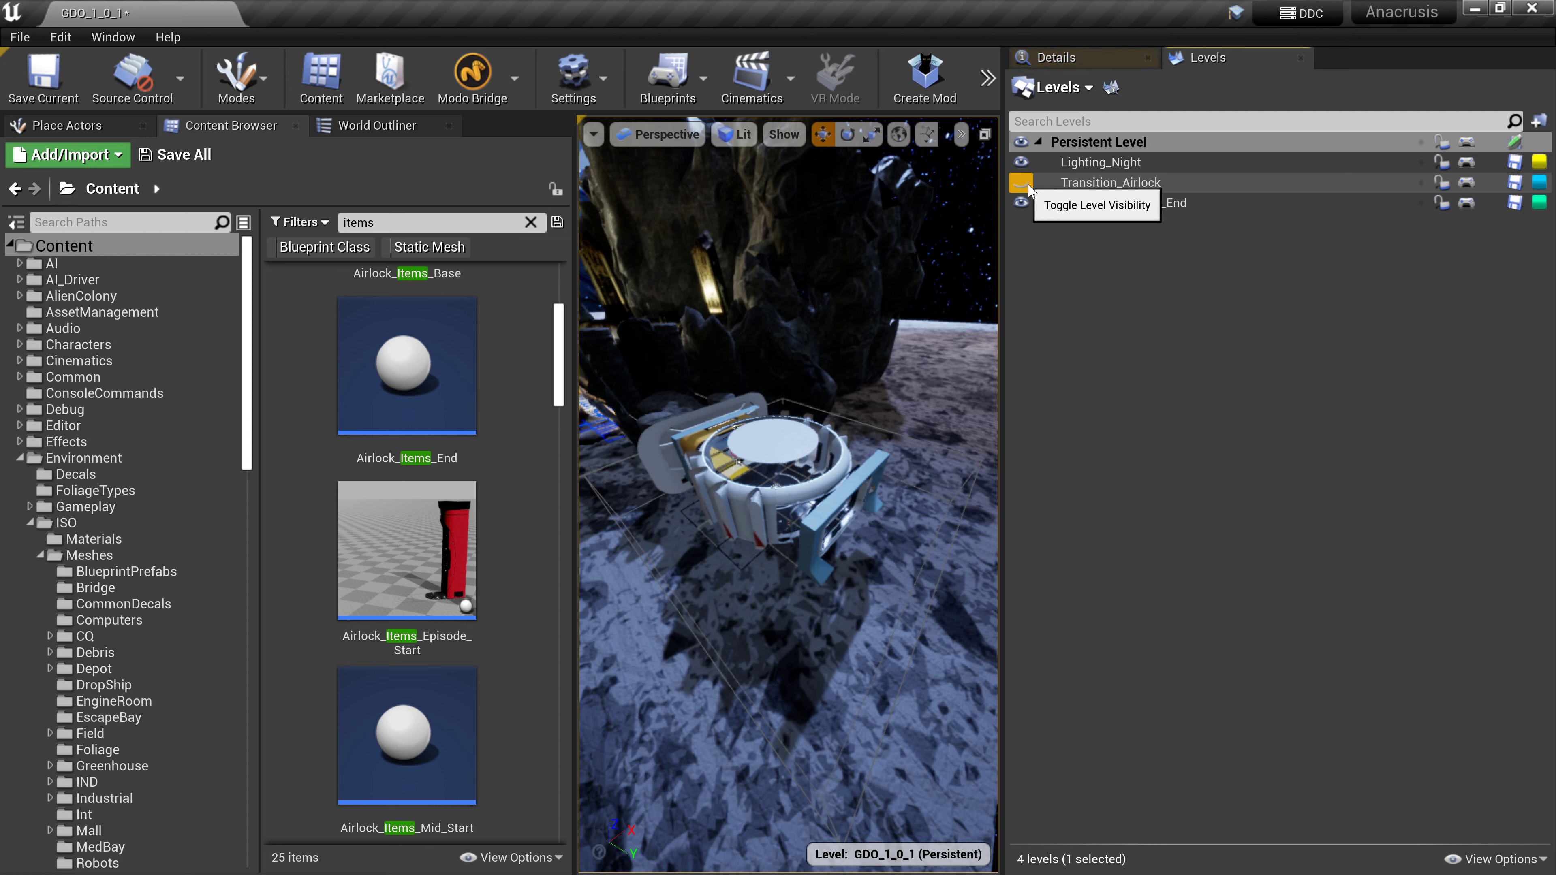
pyautogui.click(1024, 184)
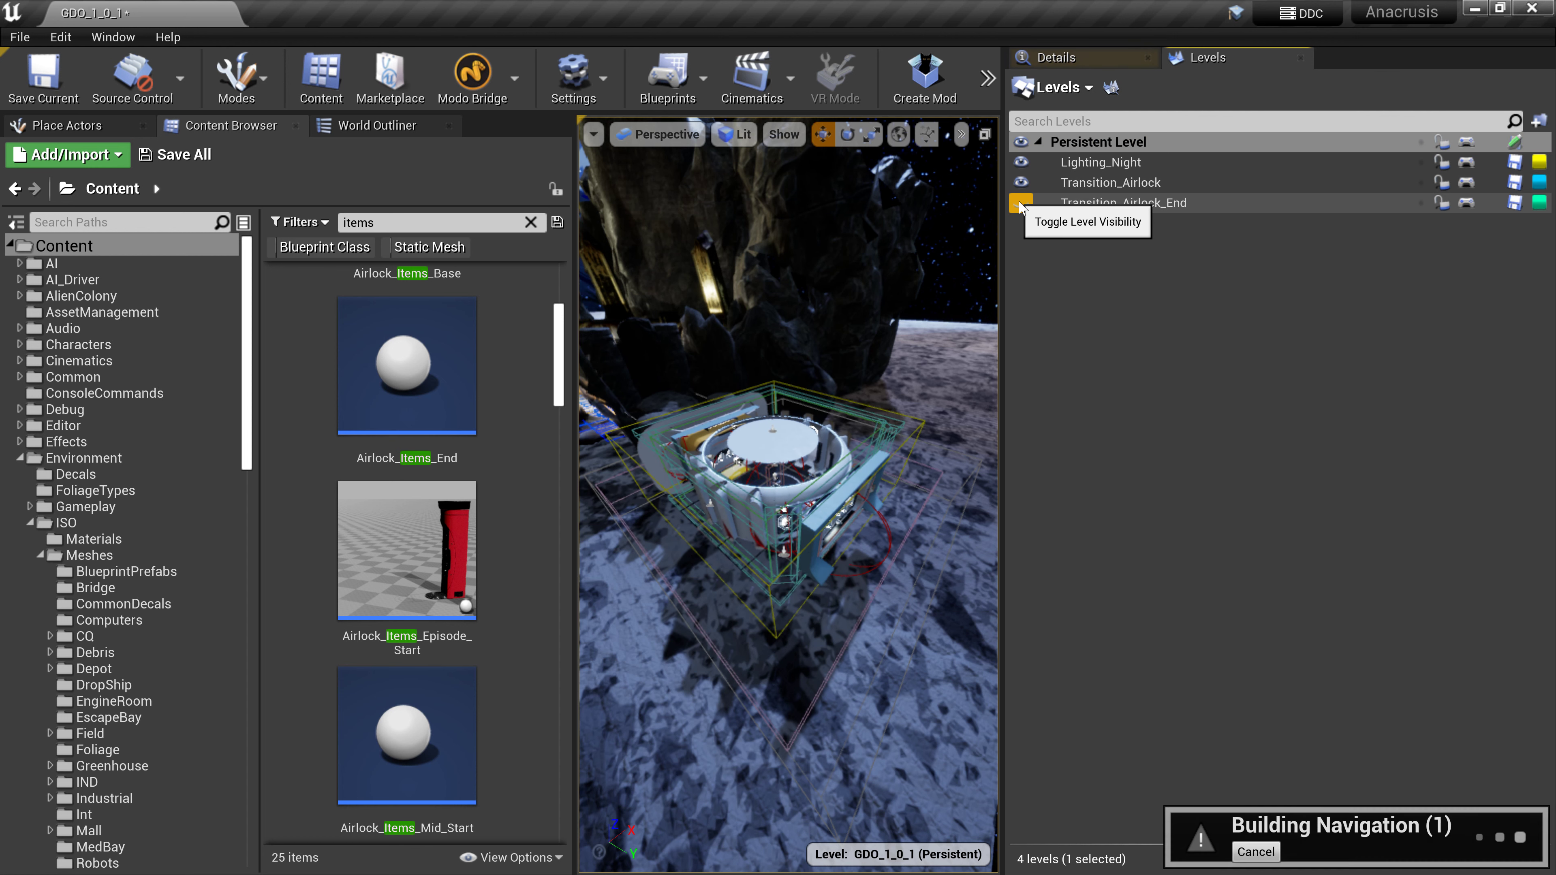
pyautogui.click(1021, 182)
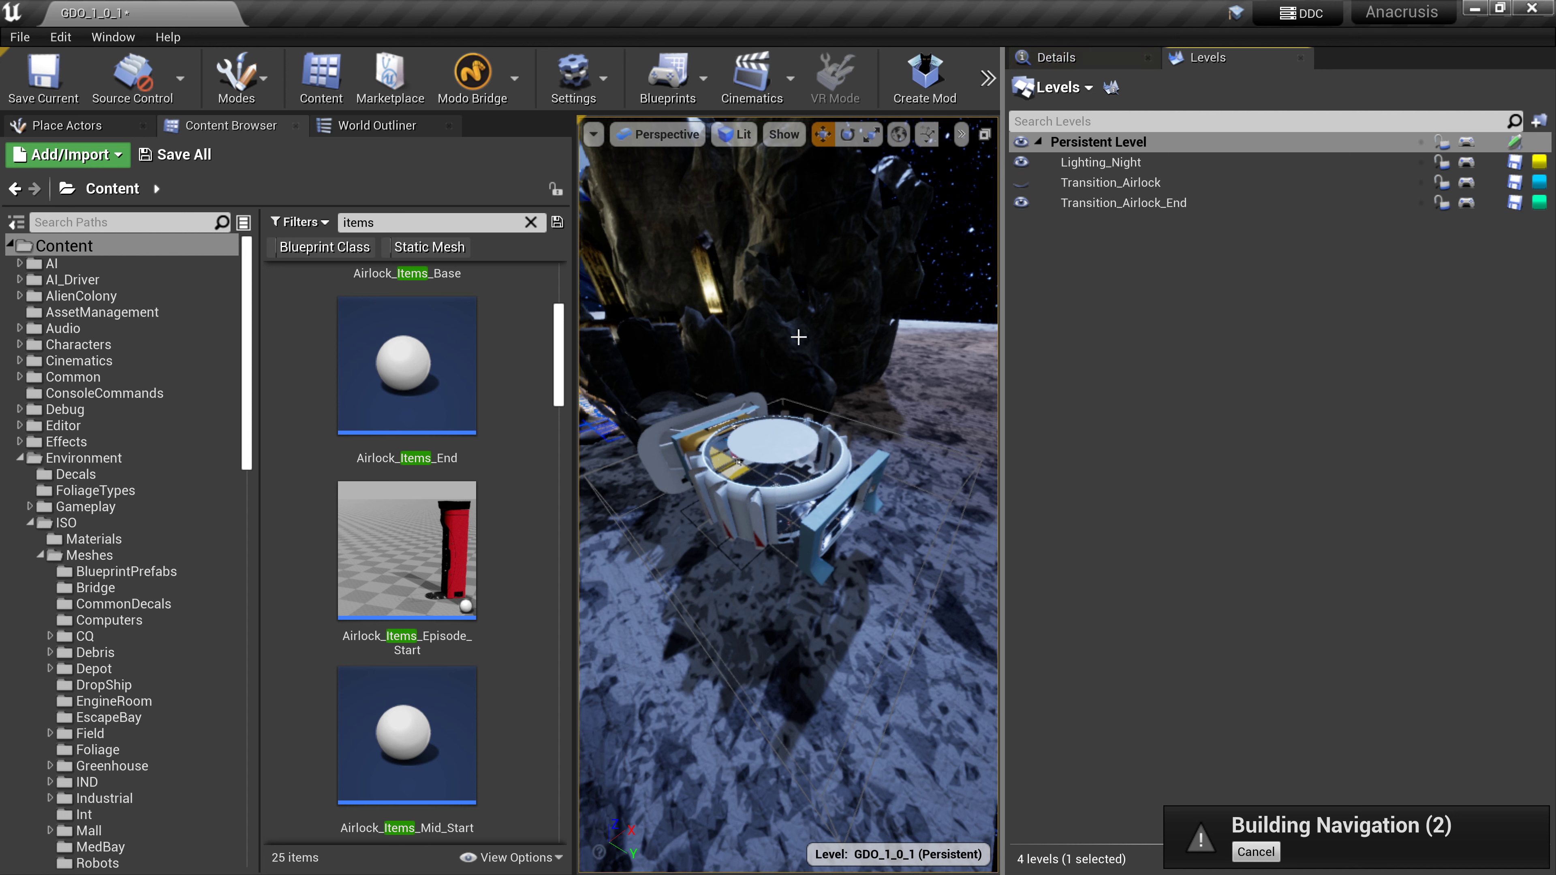
pyautogui.click(1021, 182)
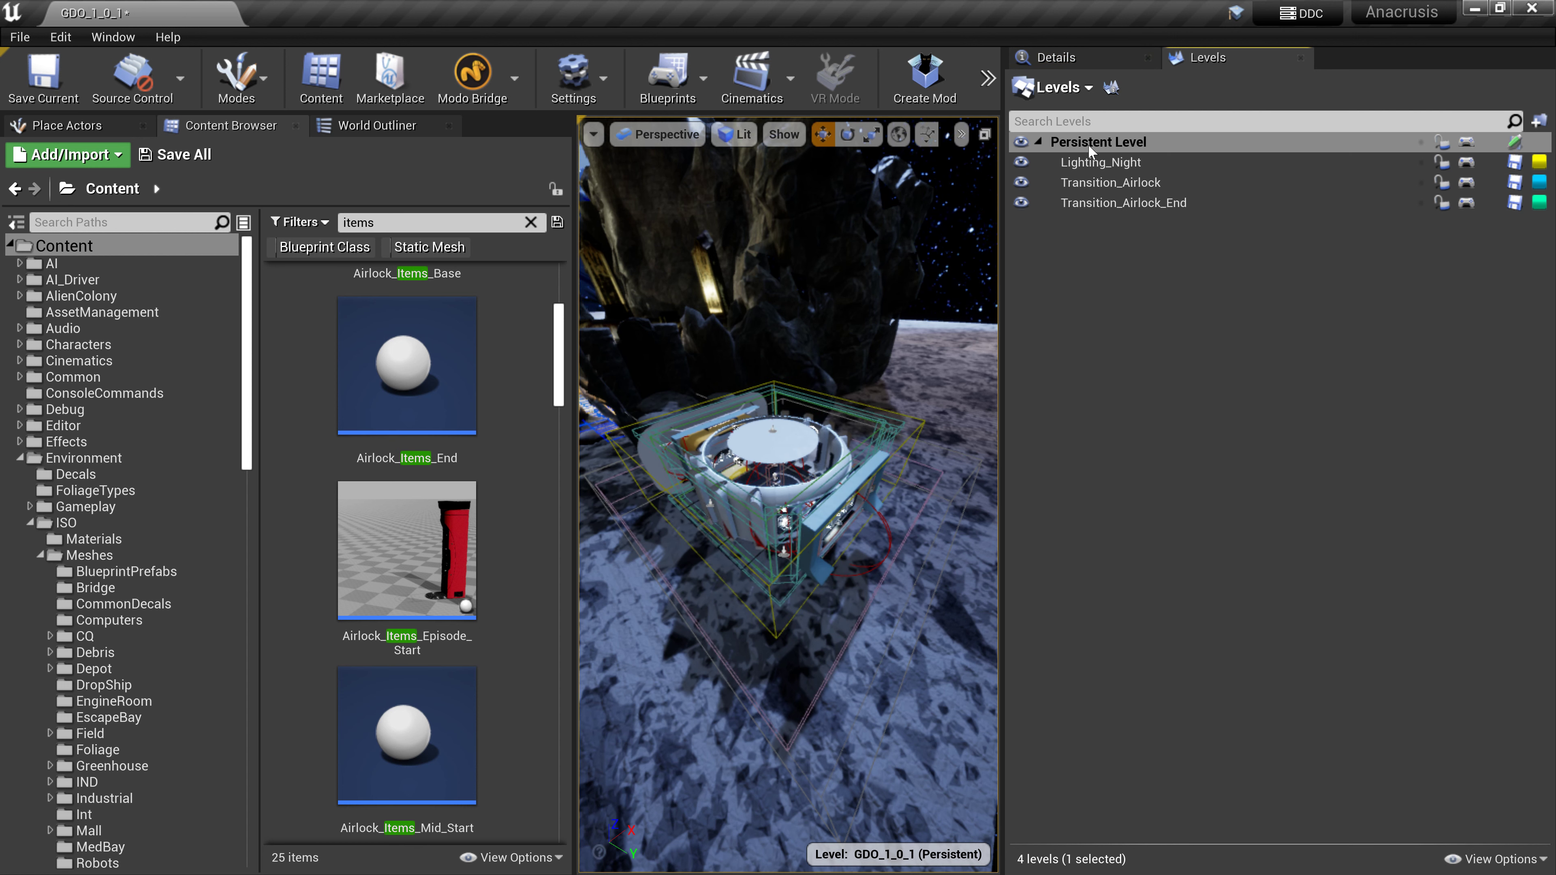
pyautogui.click(1116, 265)
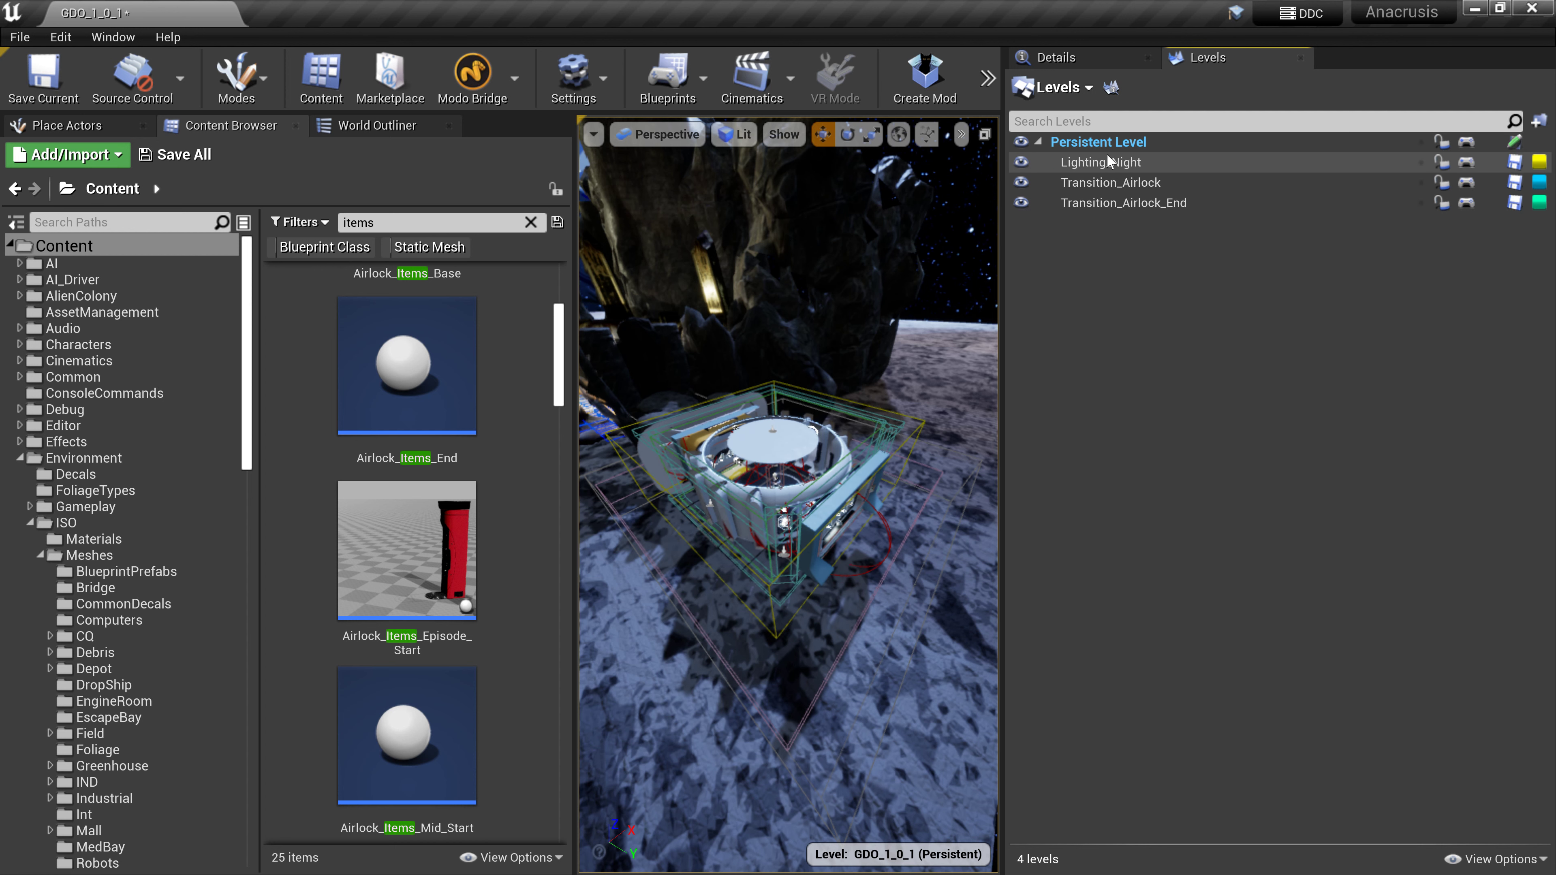
# Make Transition_Airlock the current level, then make the Persistent Level current again
pyautogui.click(1093, 185)
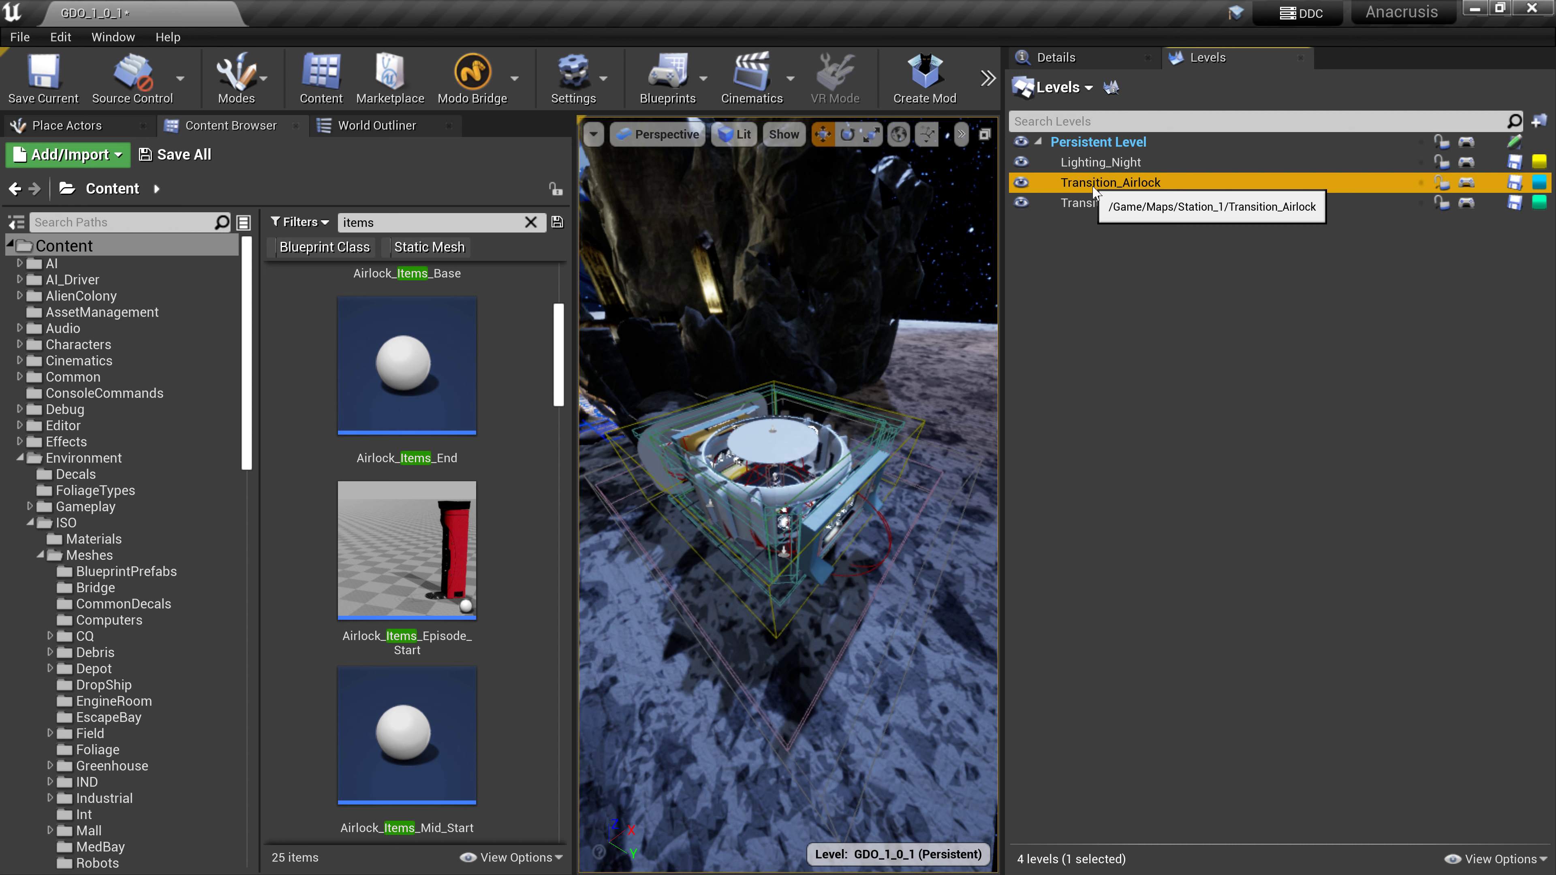
pyautogui.doubleClick(1094, 184)
pyautogui.click(1120, 257)
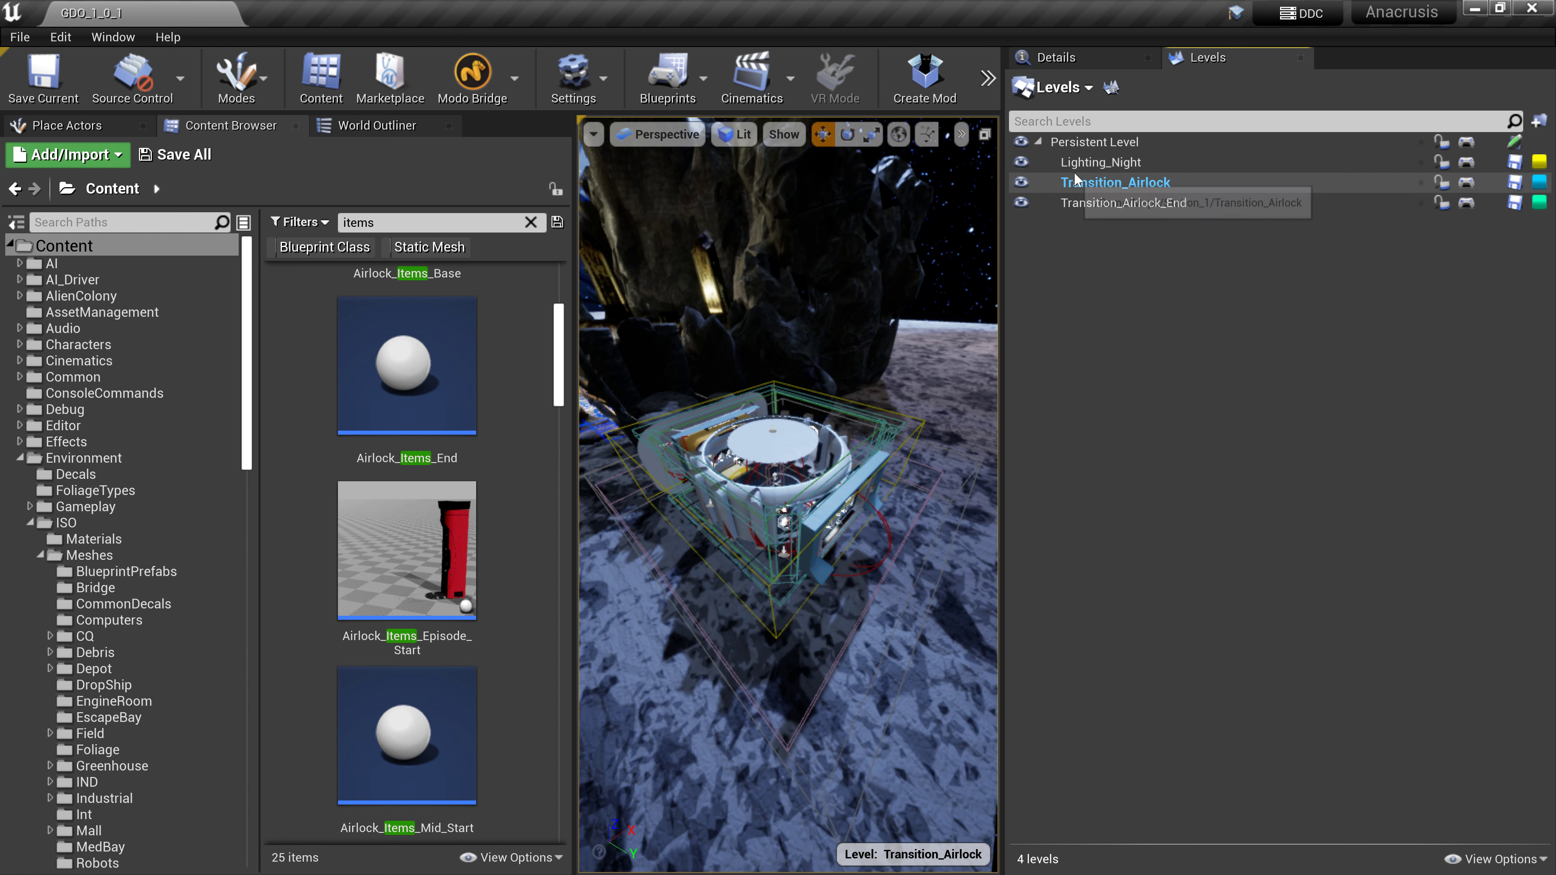
pyautogui.doubleClick(1081, 142)
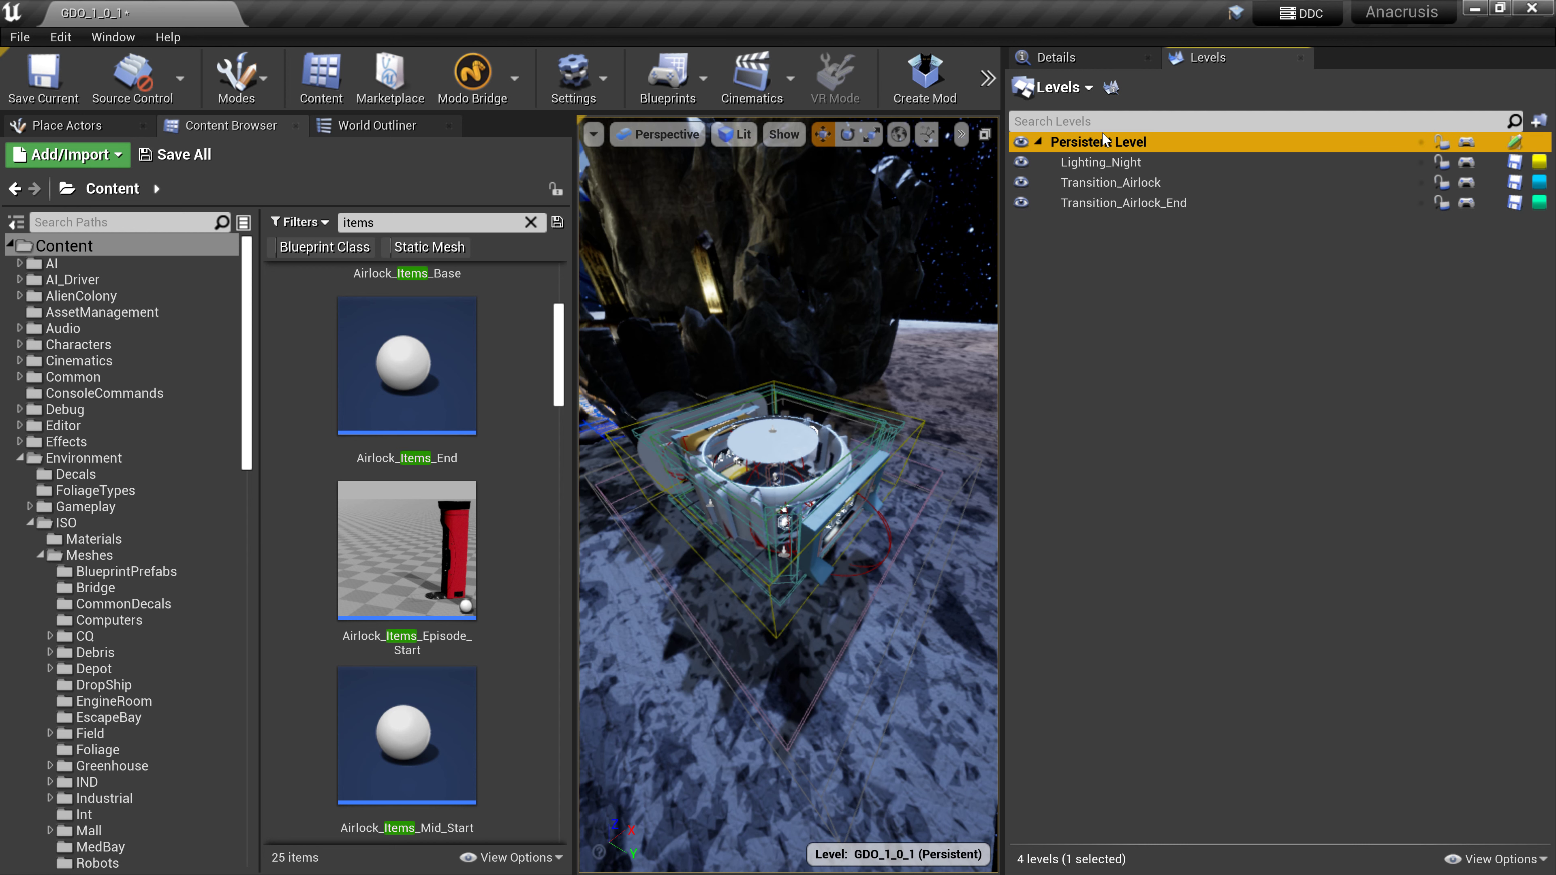
pyautogui.click(1188, 319)
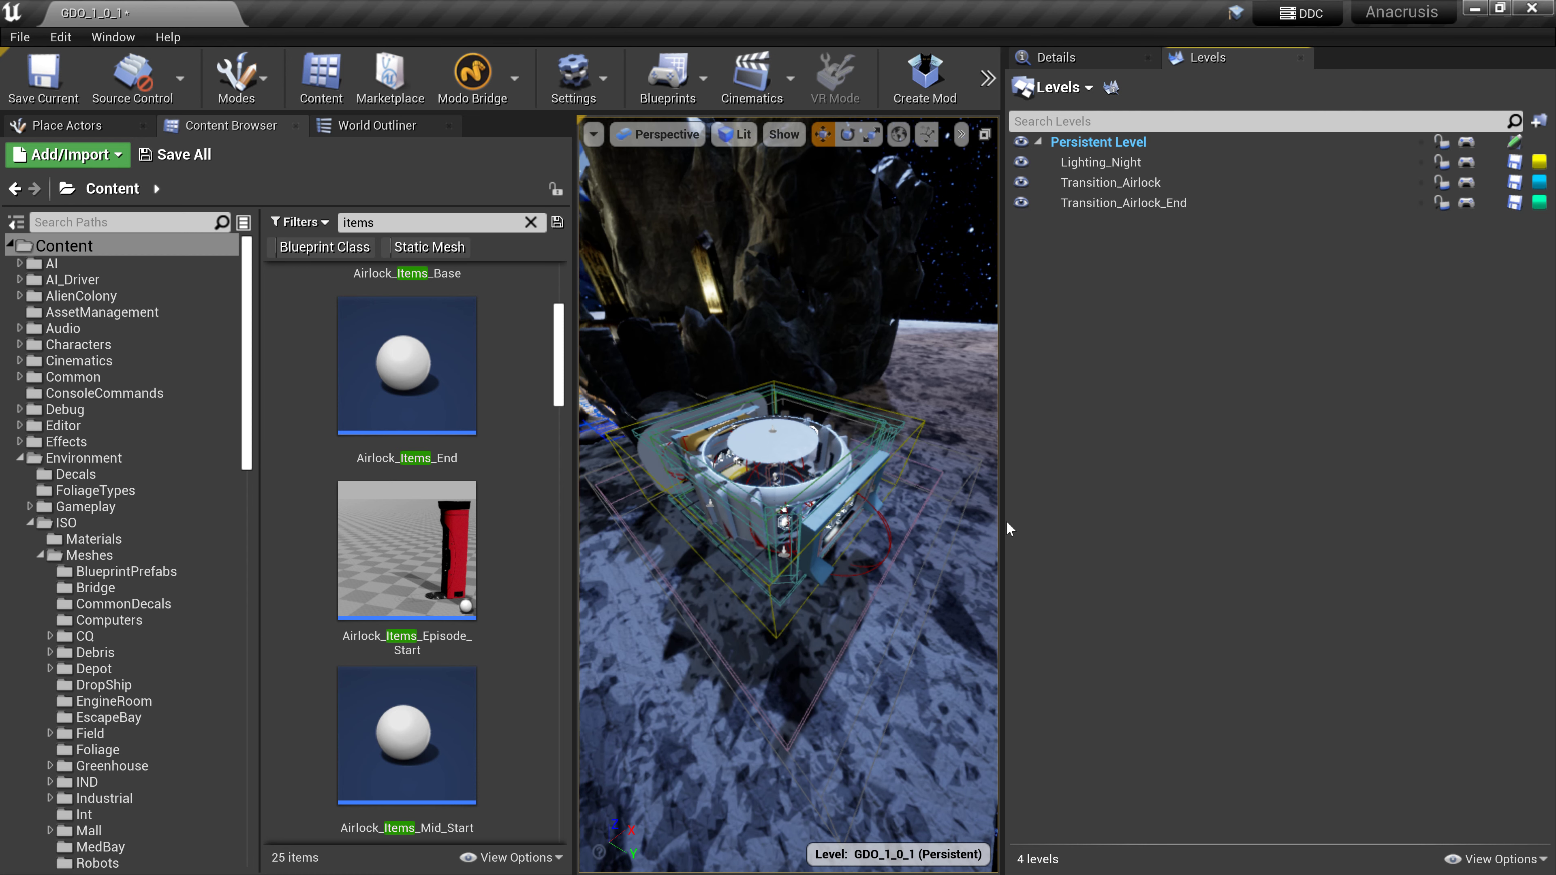
# With Transition_Airlock as the current level, hide and show the Persistent Level, then return to the Persistent Level
pyautogui.doubleClick(1084, 183)
pyautogui.click(1029, 142)
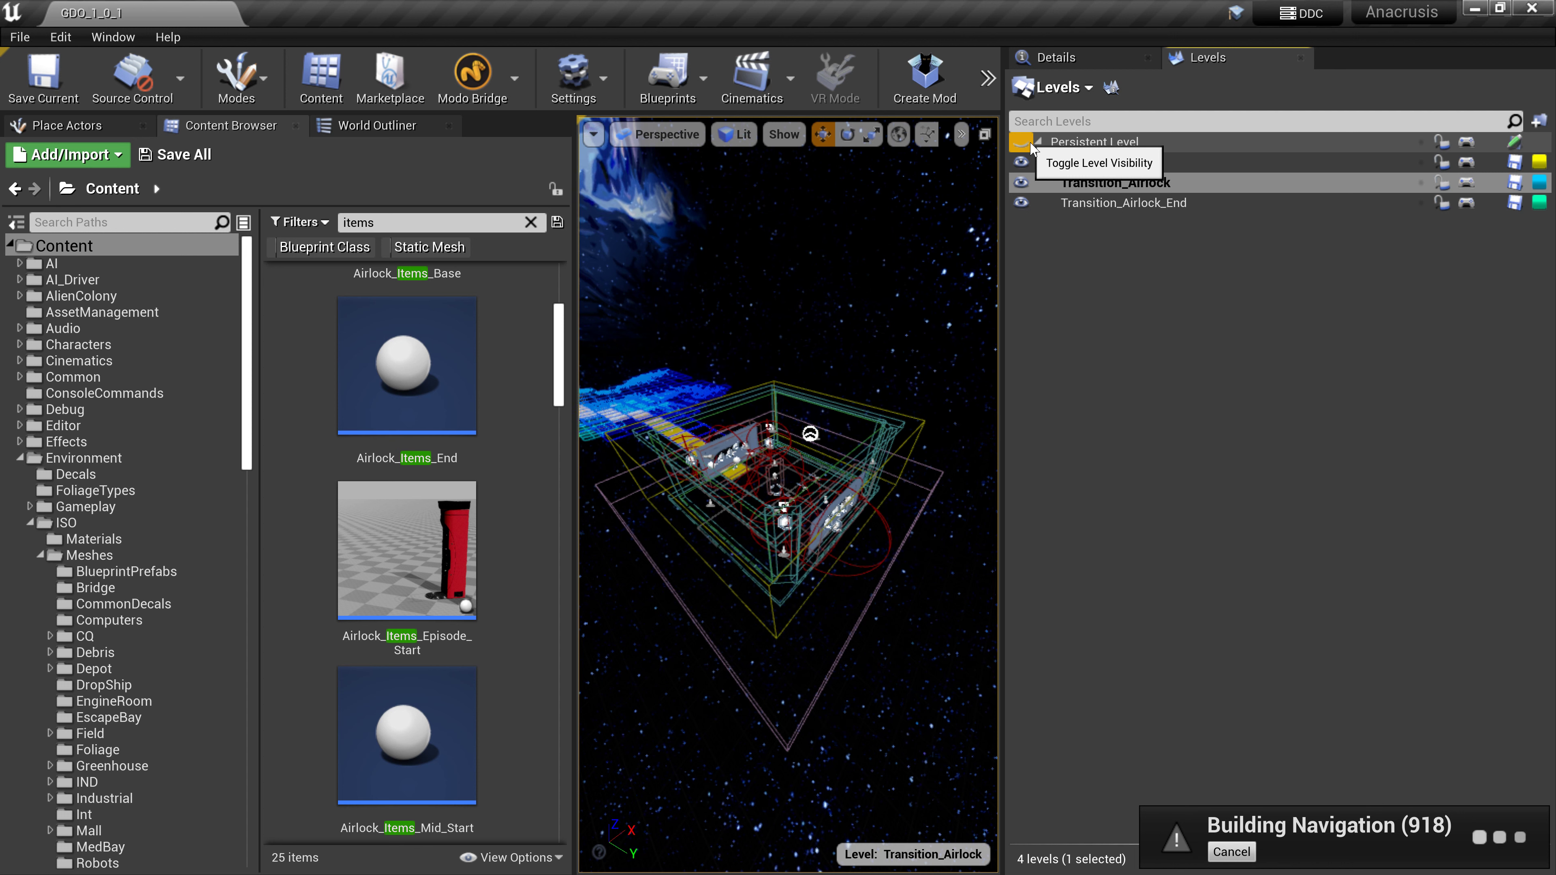
pyautogui.click(1030, 145)
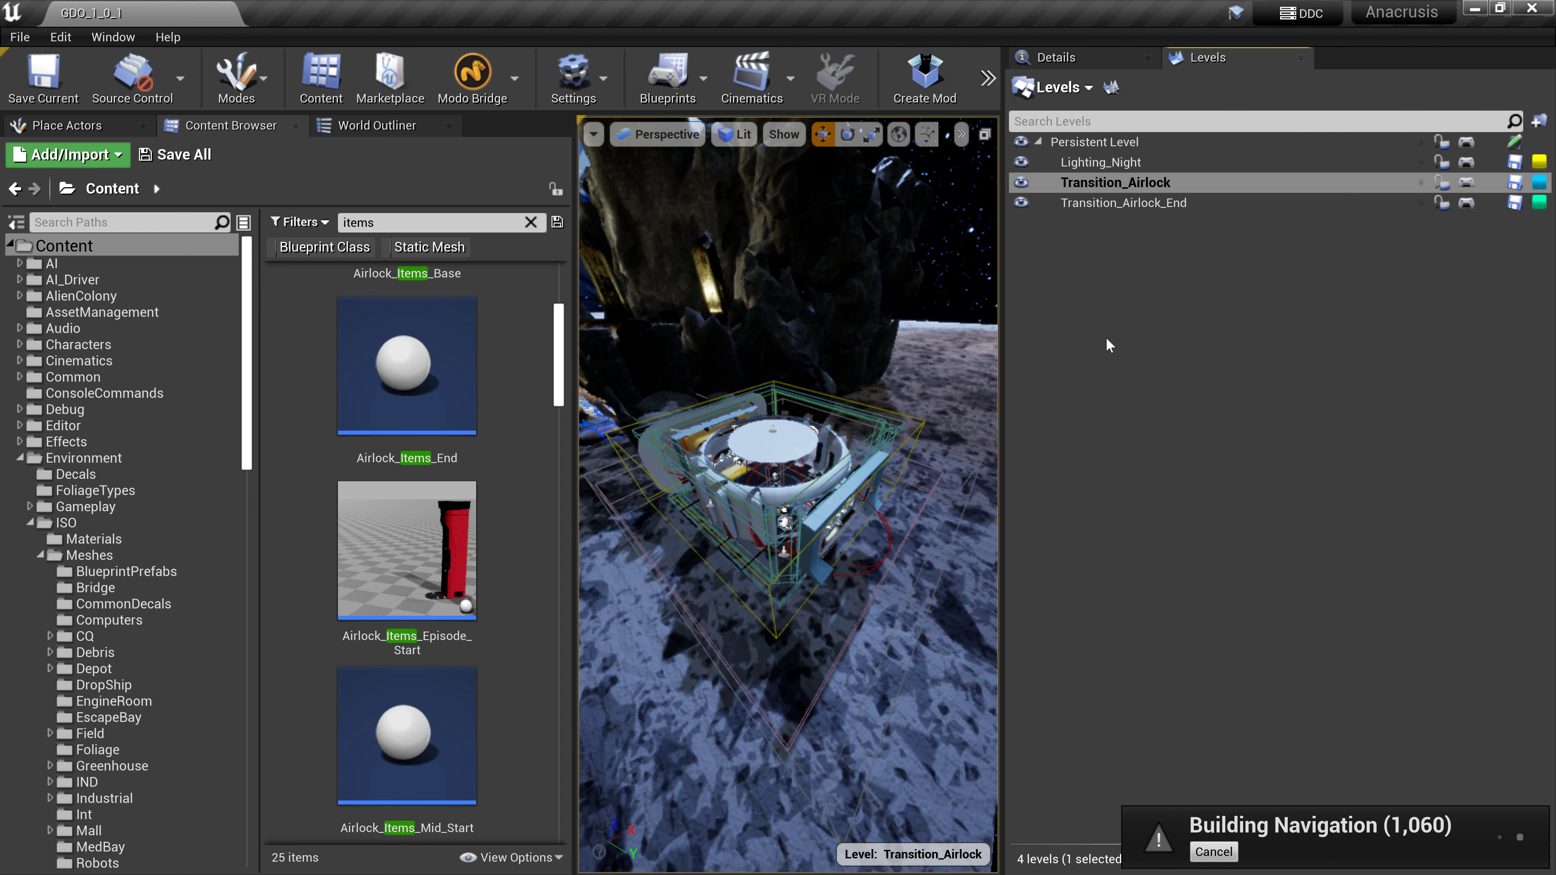
pyautogui.doubleClick(1069, 143)
pyautogui.click(1191, 381)
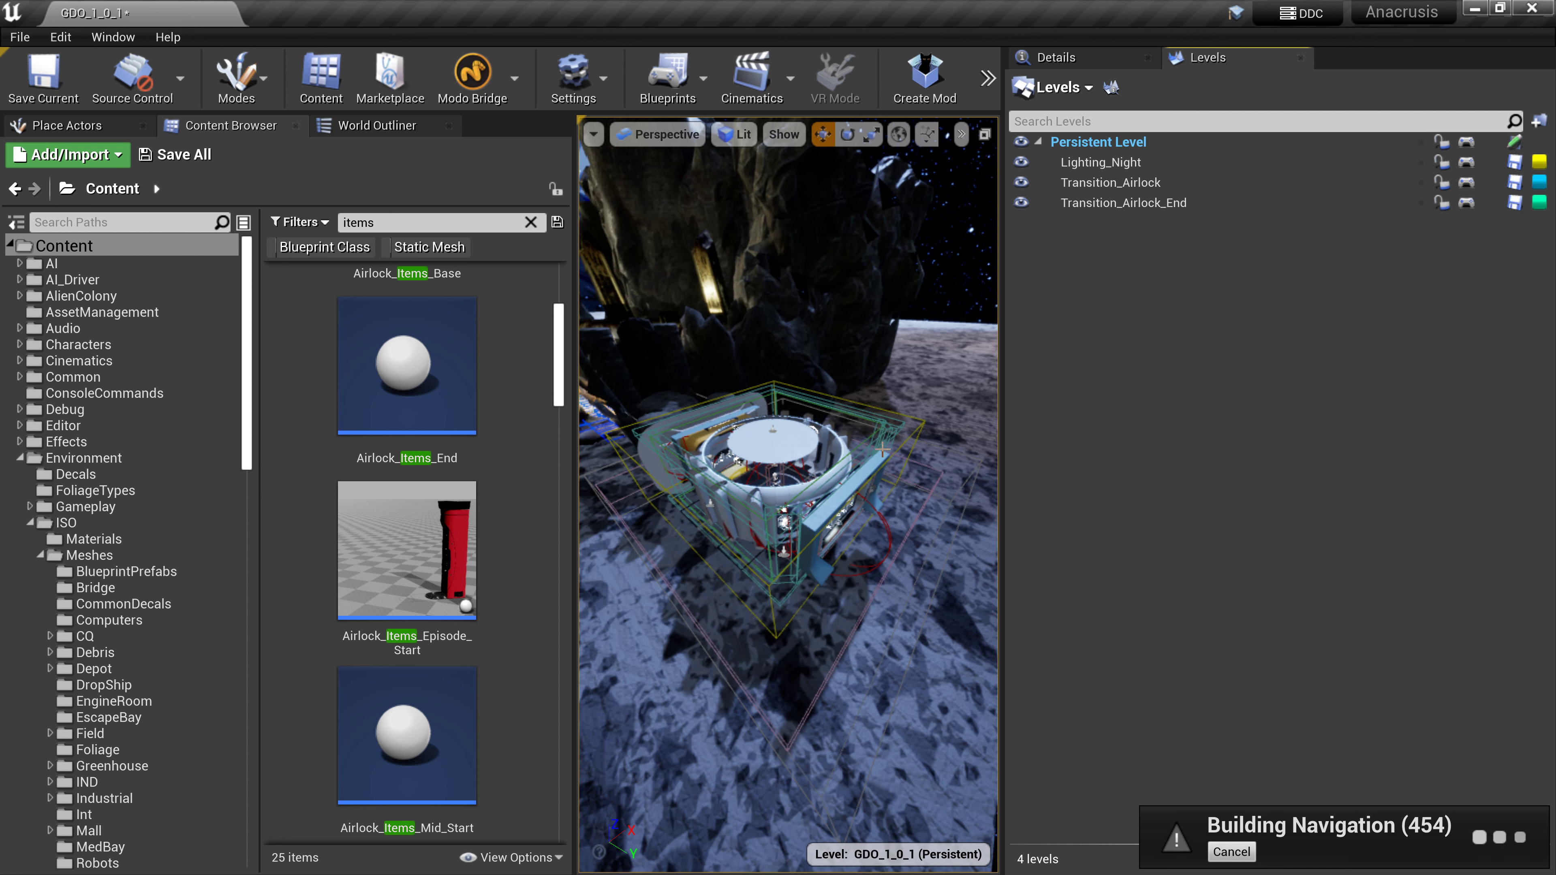
# Check the level streaming details of the Transition_Airlock sublevel, including position and rotation, without changing them
pyautogui.moveTo(788, 494); pyautogui.dragTo(789, 423, button='right')
pyautogui.click(1117, 183)
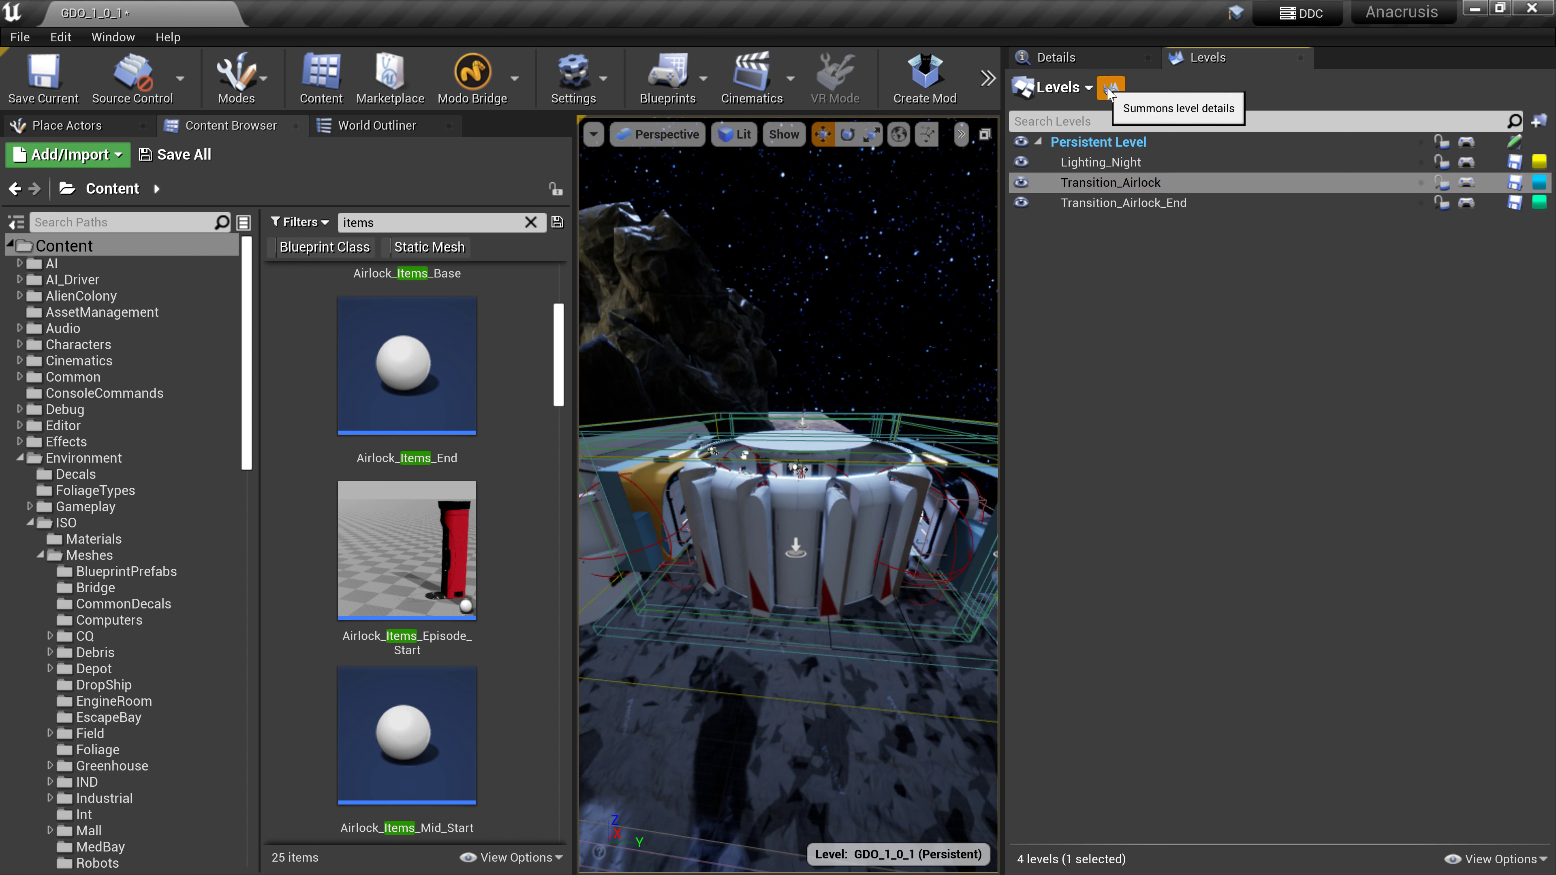
pyautogui.click(1110, 91)
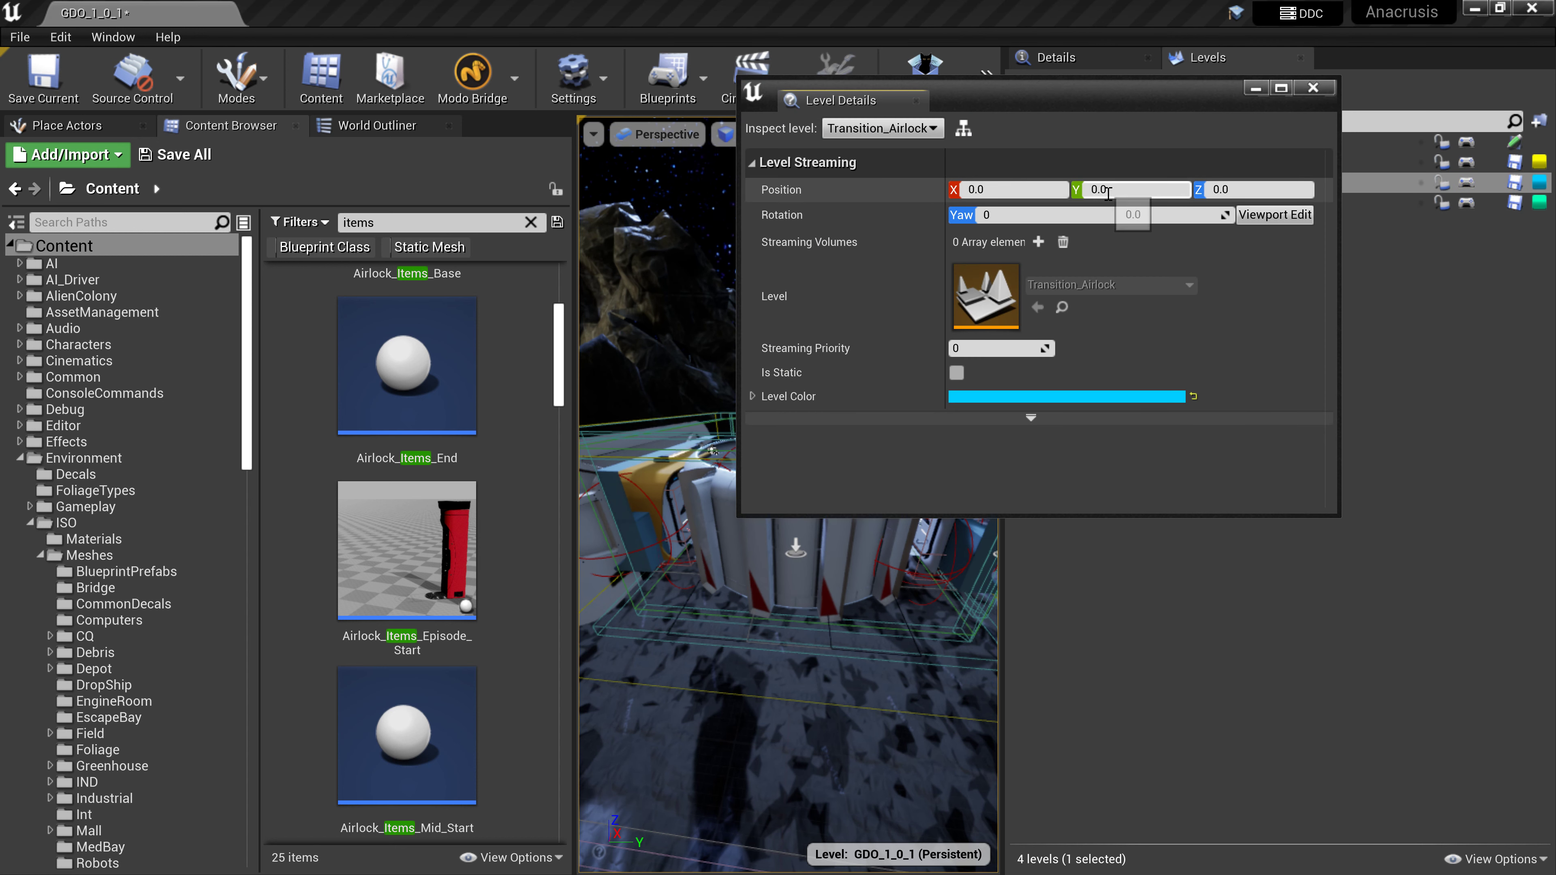
pyautogui.moveTo(1058, 105); pyautogui.dragTo(1279, 315)
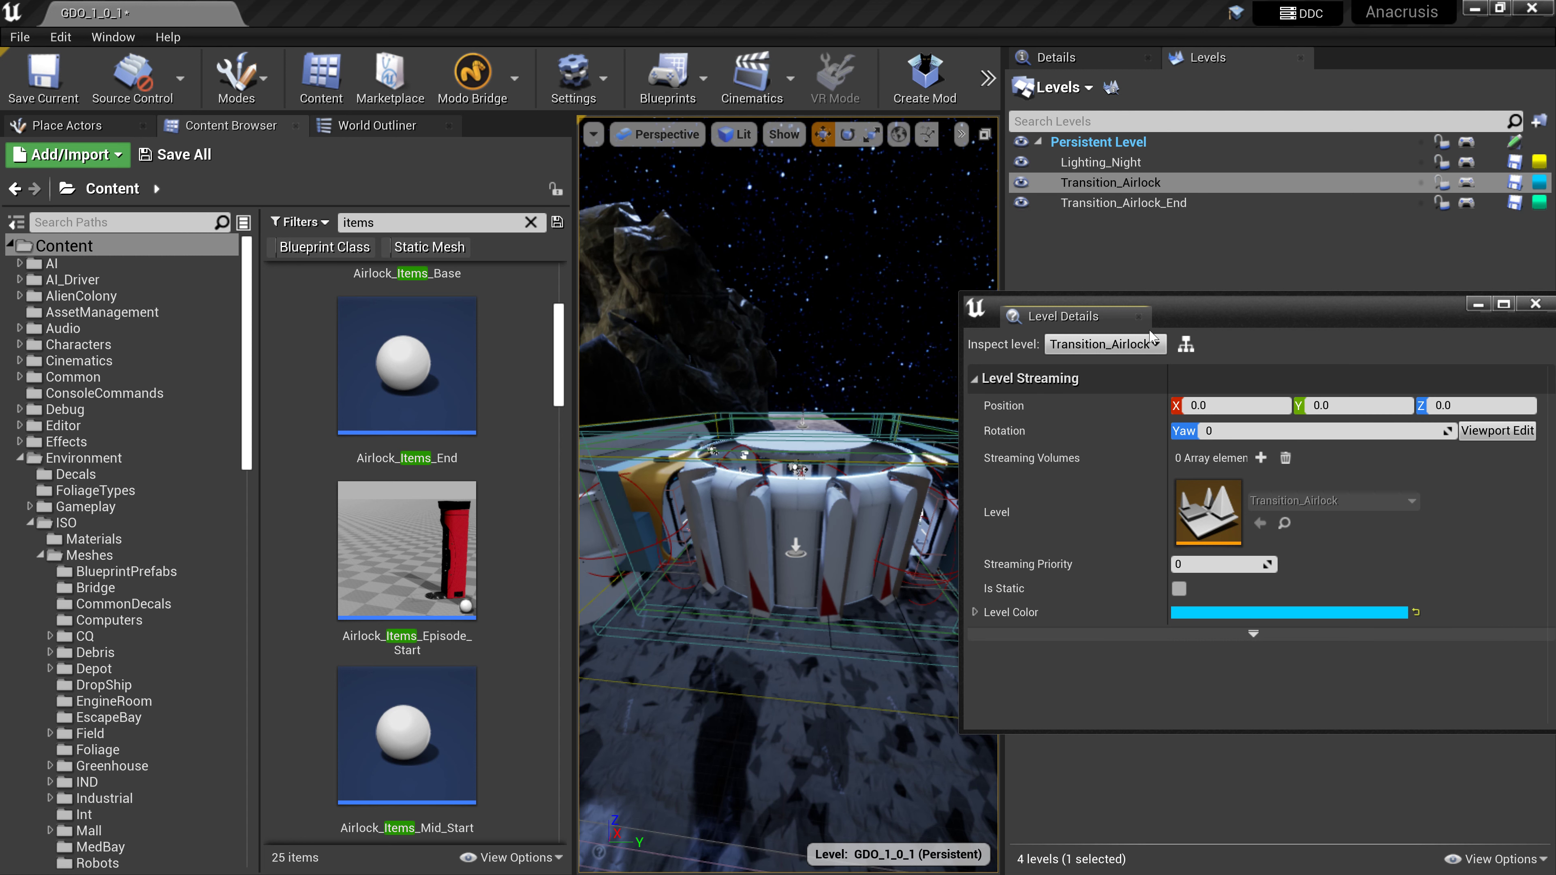
pyautogui.moveTo(1283, 304); pyautogui.dragTo(1119, 274)
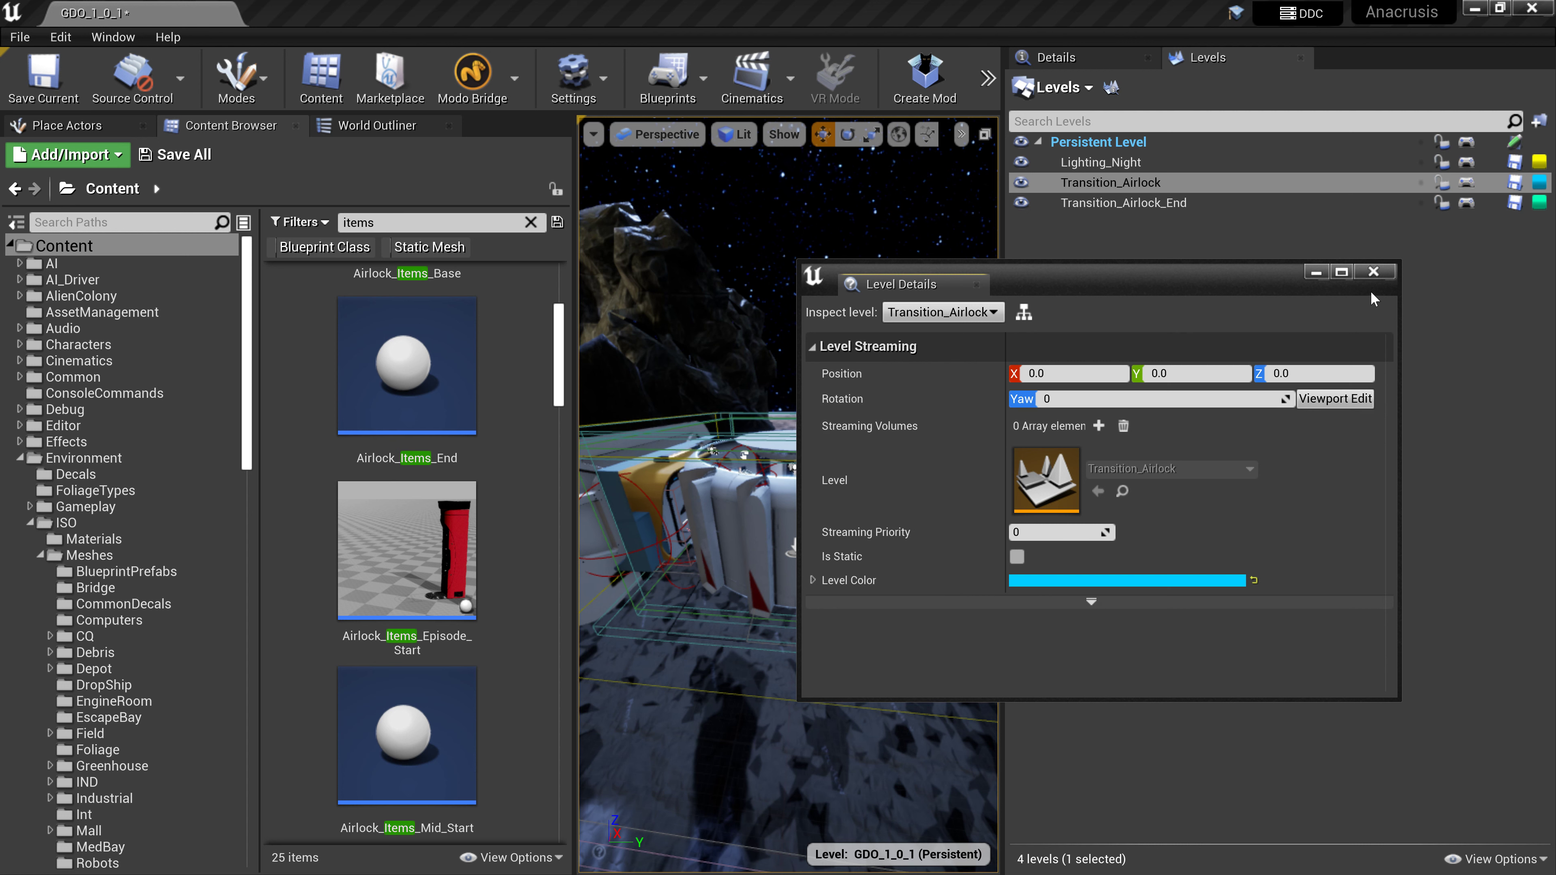
pyautogui.click(1372, 272)
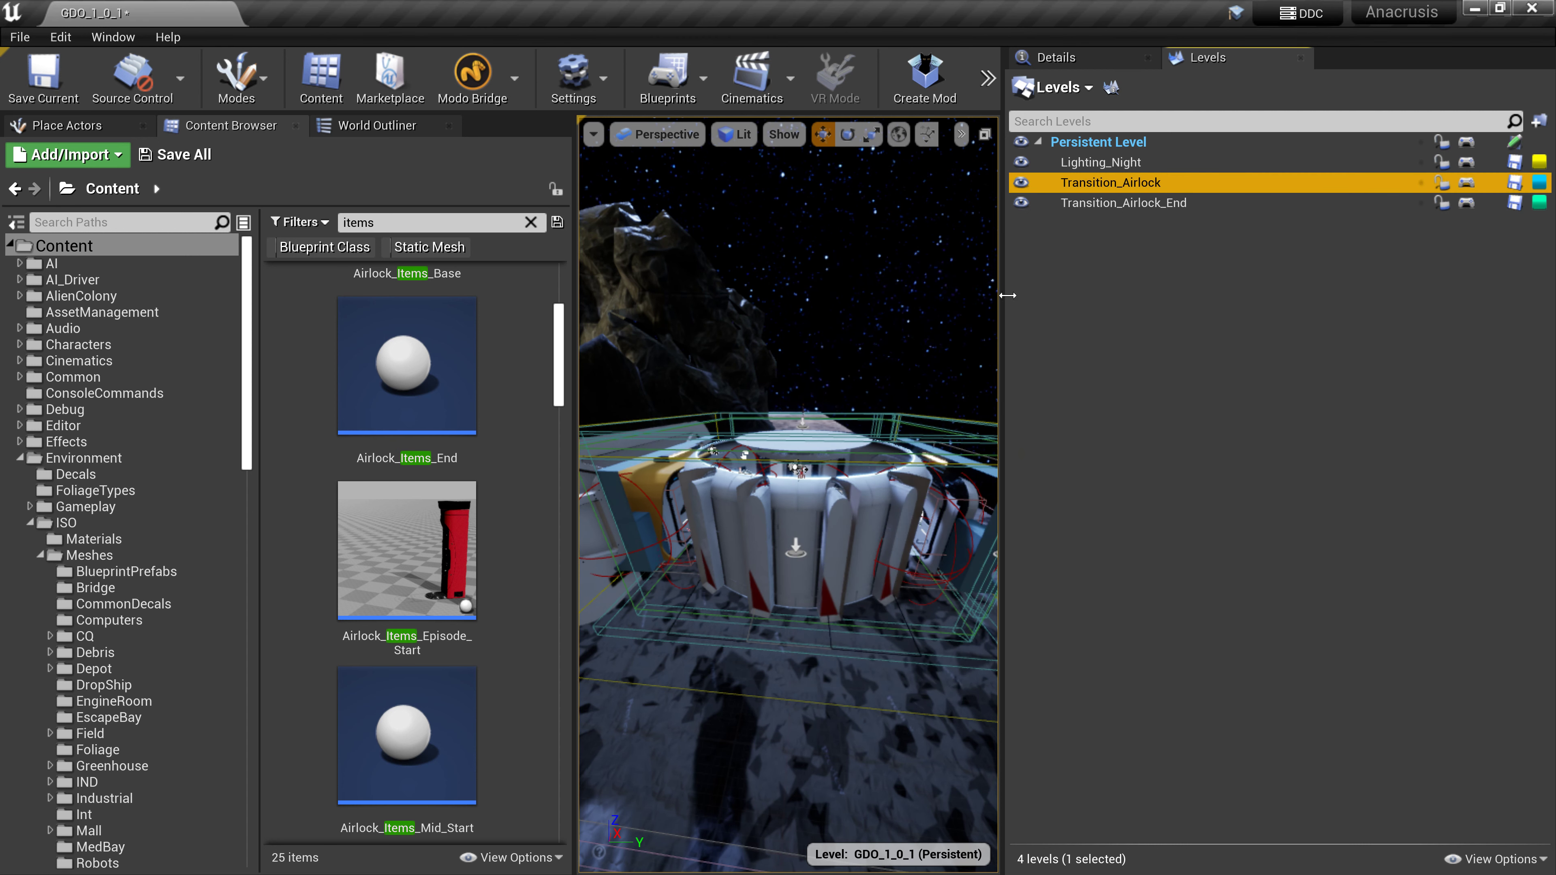
# Select the pink smiling StartBuddy actor inside the start airlock
pyautogui.moveTo(782, 357)
pyautogui.mouseDown(button='right')
pyautogui.moveTo(818, 435)
pyautogui.moveTo(802, 393)
pyautogui.moveTo(833, 408)
pyautogui.moveTo(759, 398)
pyautogui.moveTo(710, 417)
pyautogui.moveTo(708, 361)
pyautogui.moveTo(754, 368)
pyautogui.moveTo(791, 423)
pyautogui.moveTo(747, 392)
pyautogui.moveTo(772, 350)
pyautogui.mouseUp(button='right')
pyautogui.press('w')
pyautogui.press('s')
pyautogui.press('w')
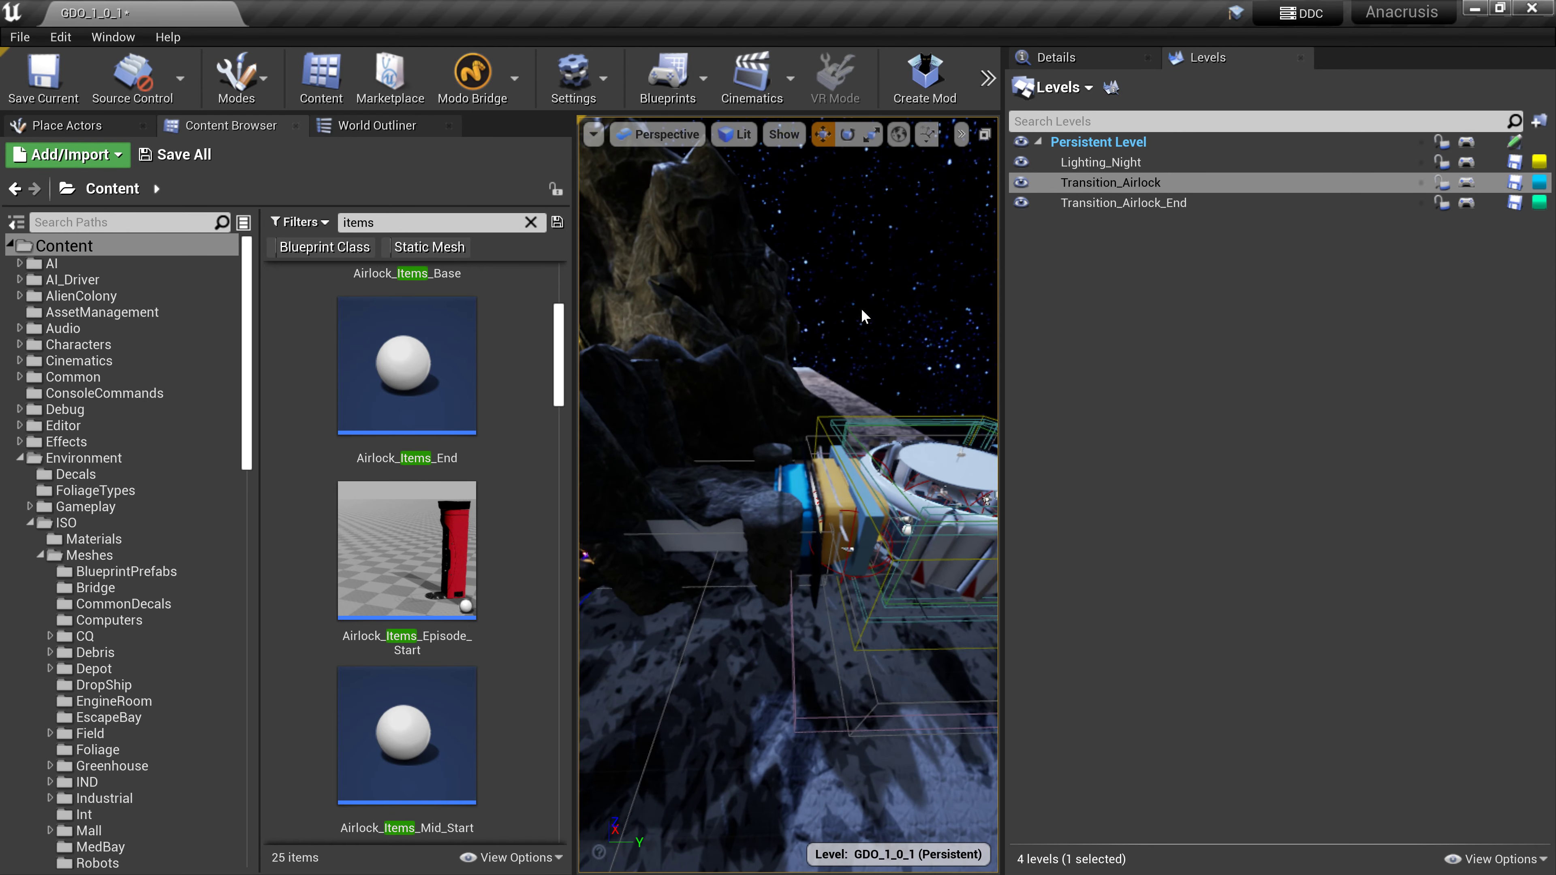
pyautogui.moveTo(858, 333); pyautogui.dragTo(795, 544, button='right')
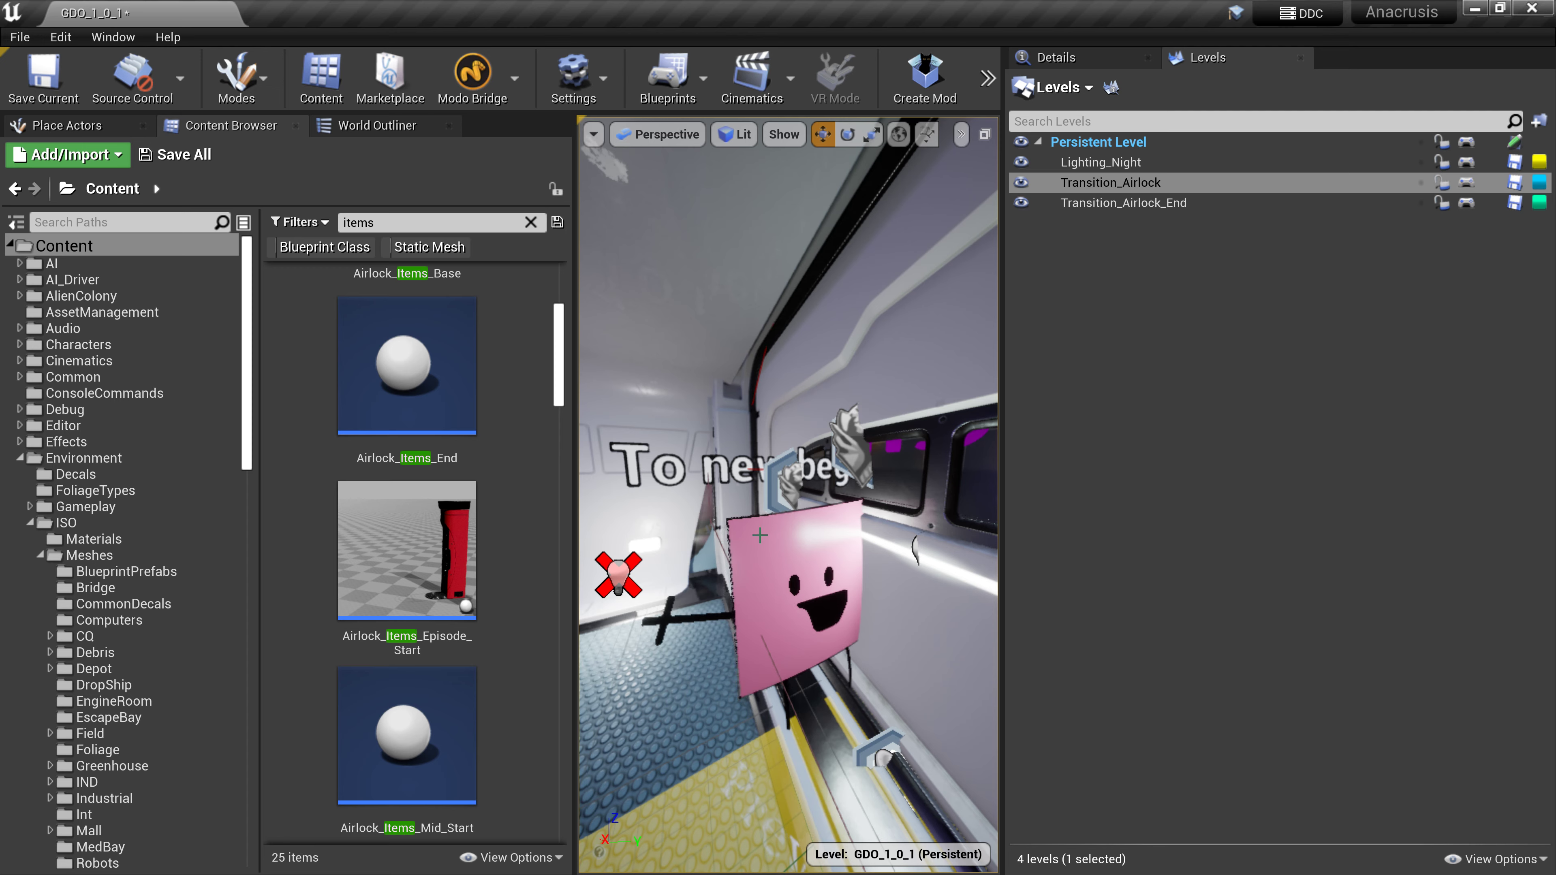
pyautogui.click(756, 470)
pyautogui.moveTo(714, 678); pyautogui.dragTo(589, 691, button='right')
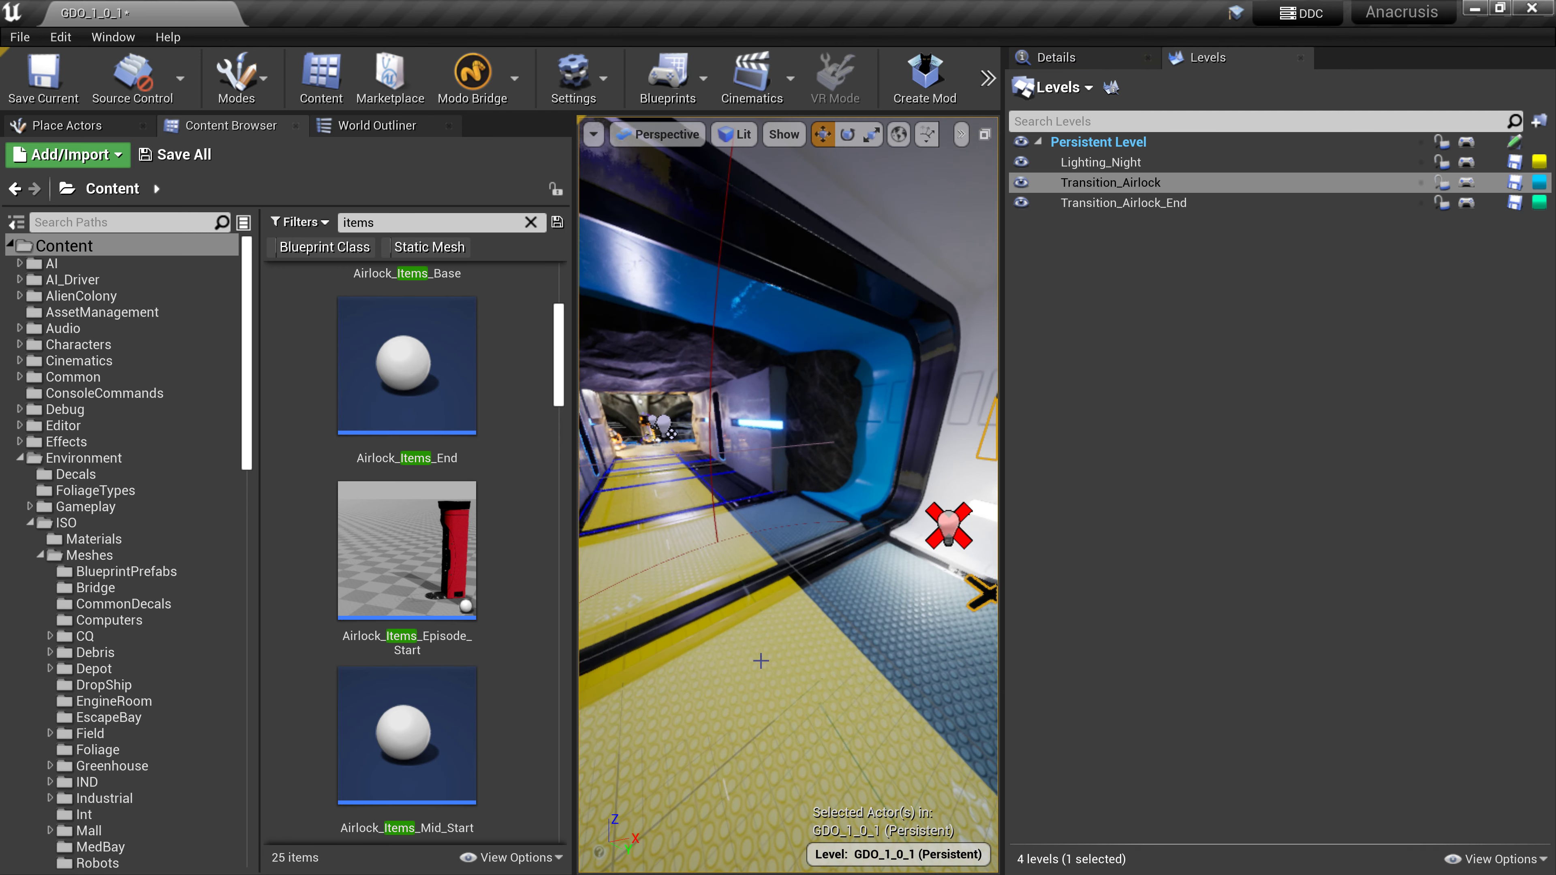
pyautogui.moveTo(761, 661); pyautogui.dragTo(905, 659, button='right')
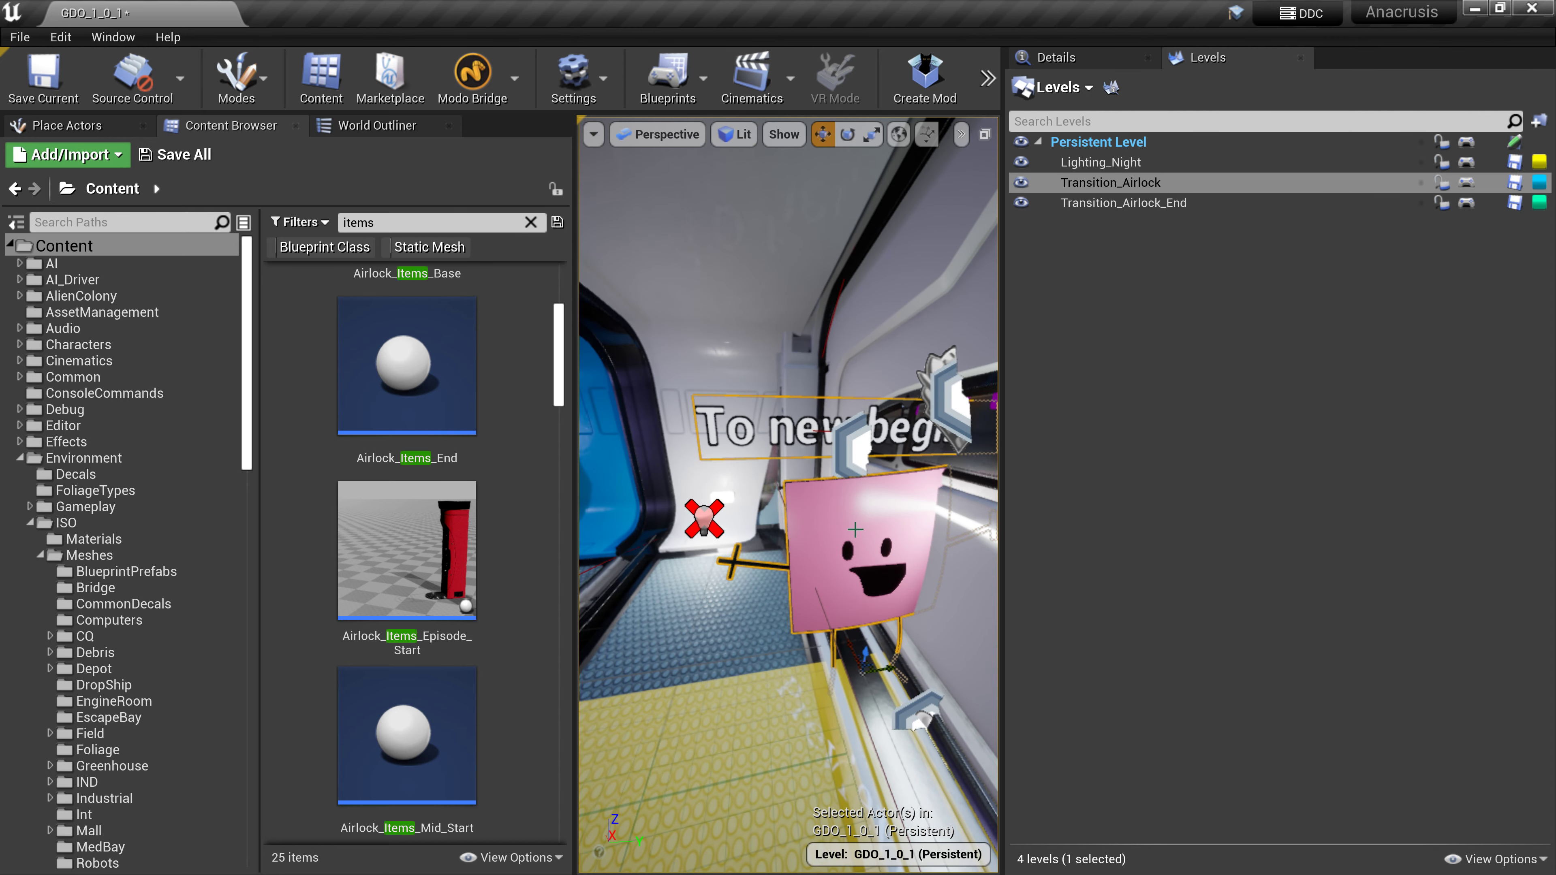
# Review the StartBuddy actor's properties, including its Tile Buddy settings and Level Context Obj reference
pyautogui.click(1056, 57)
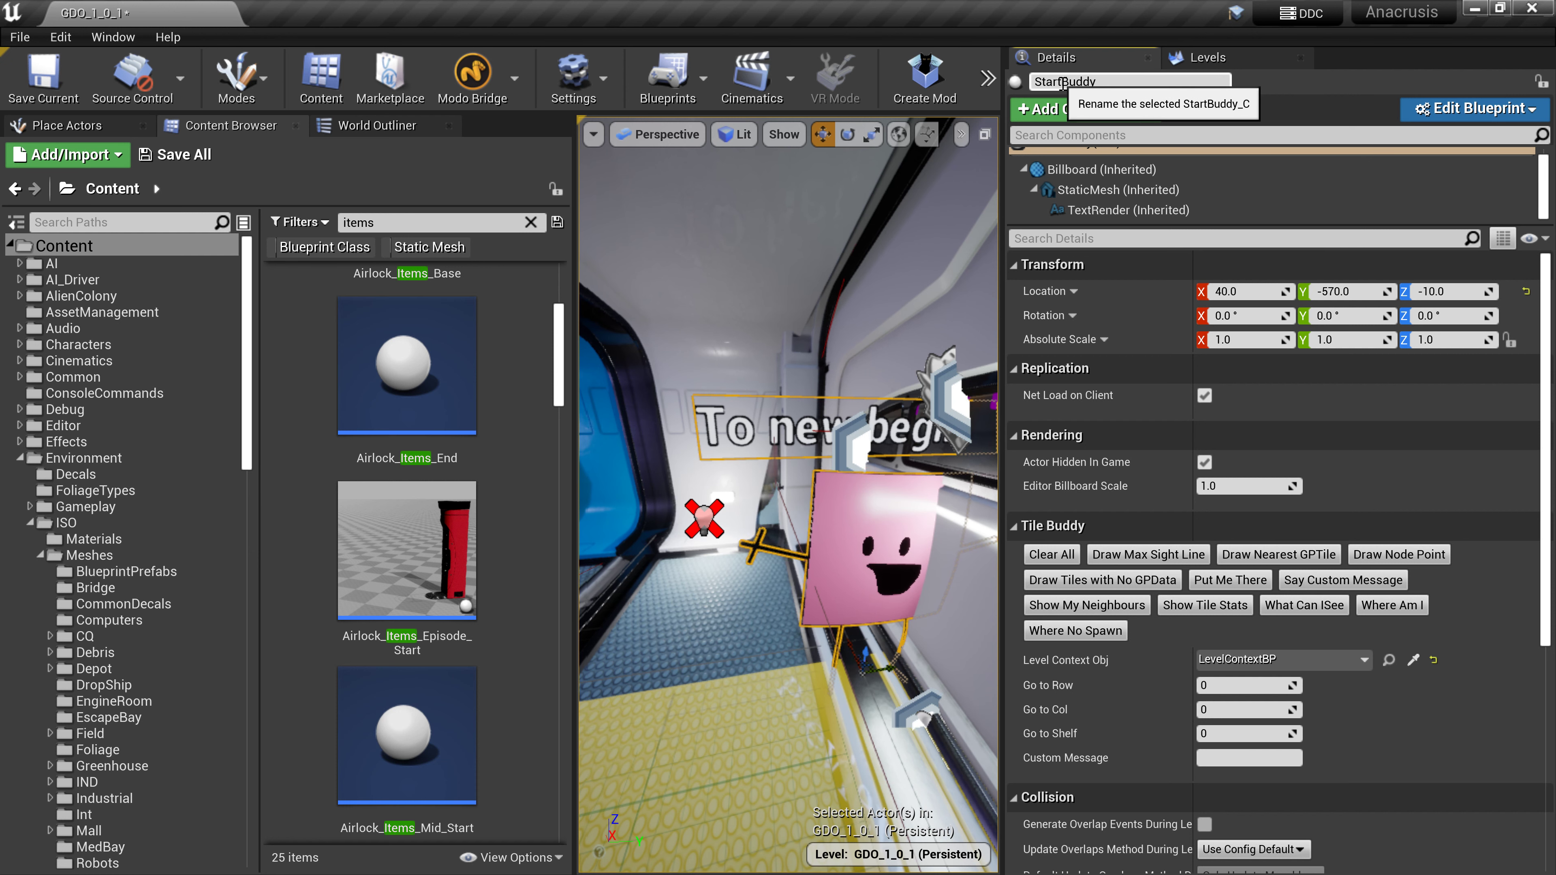
pyautogui.scroll(-1, 1250, 610)
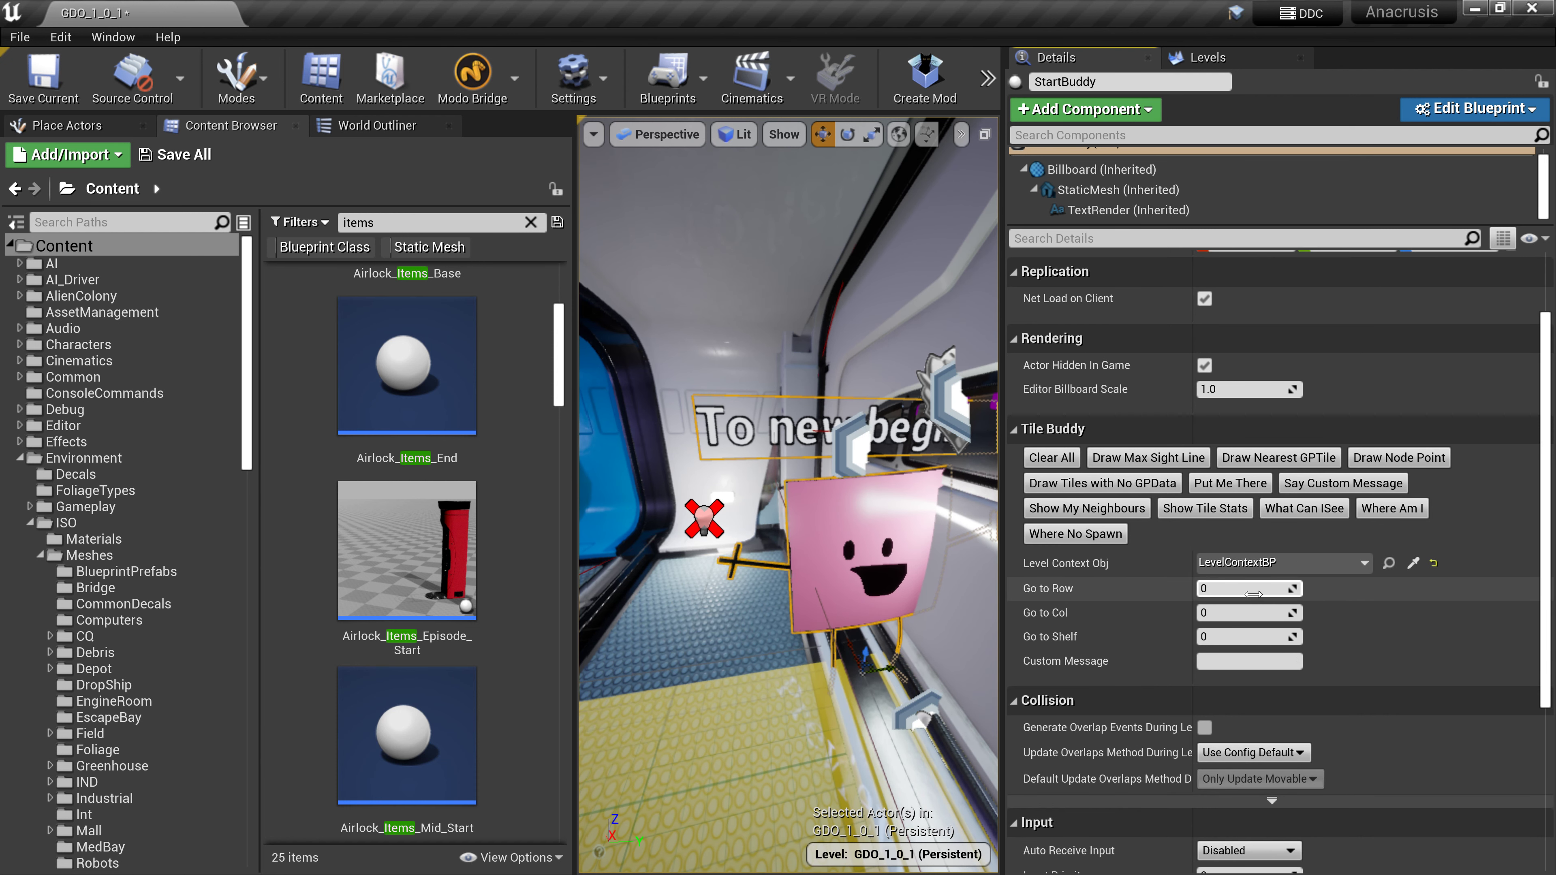
pyautogui.scroll(-4, 1252, 592)
pyautogui.scroll(4, 1256, 556)
pyautogui.scroll(1, 1256, 555)
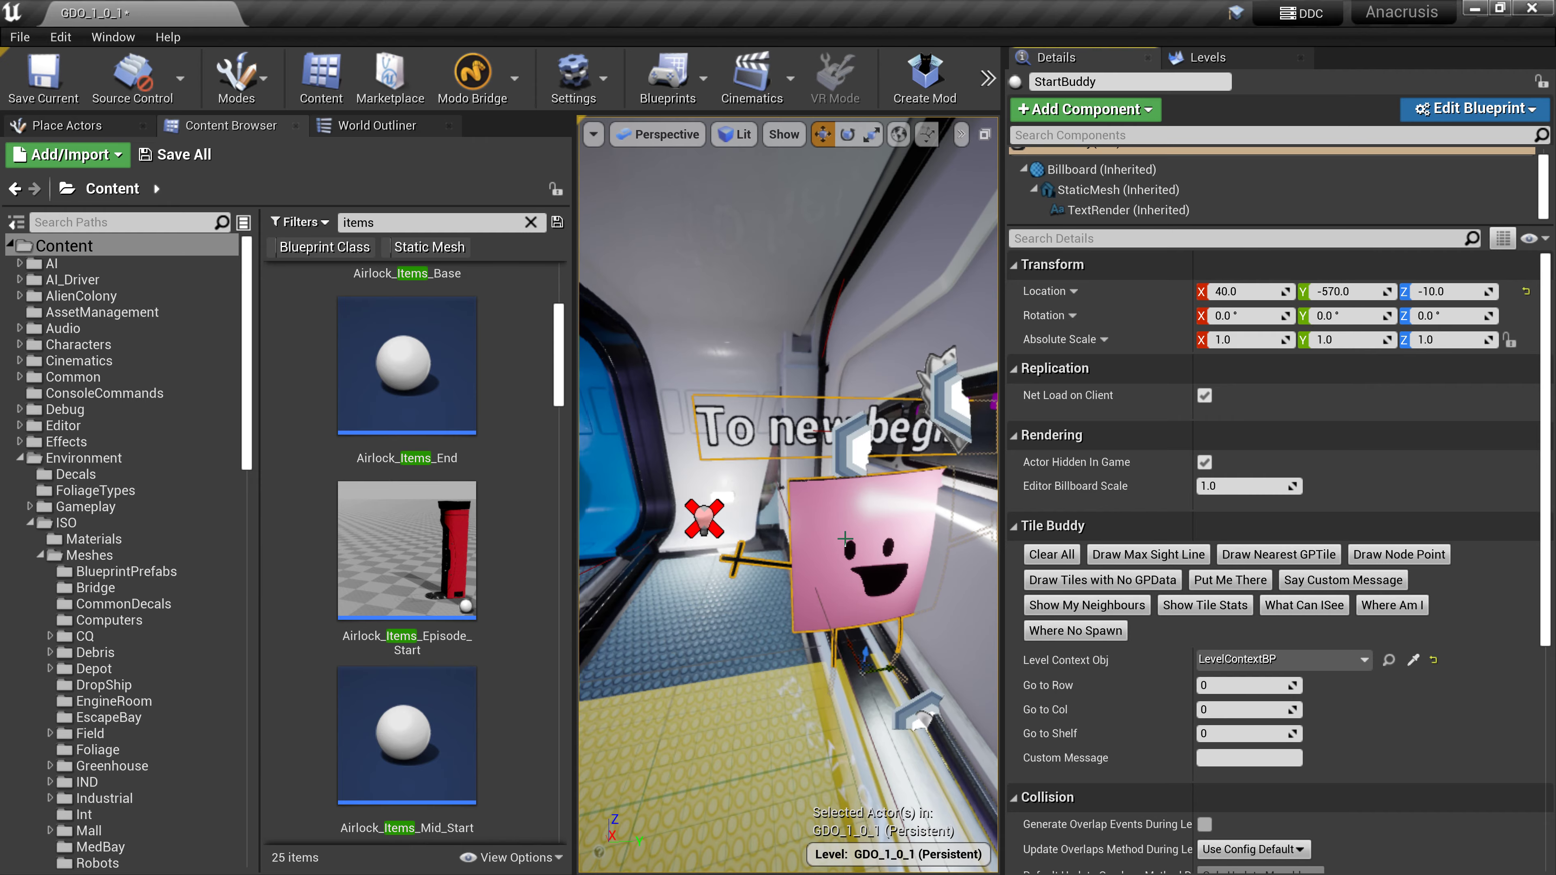
# Find and select the LevelContextBP actor, the marker with the checkered flags inside the airlock
pyautogui.press('w')
pyautogui.moveTo(845, 539); pyautogui.dragTo(677, 527, button='right')
pyautogui.moveTo(847, 538); pyautogui.dragTo(786, 556, button='right')
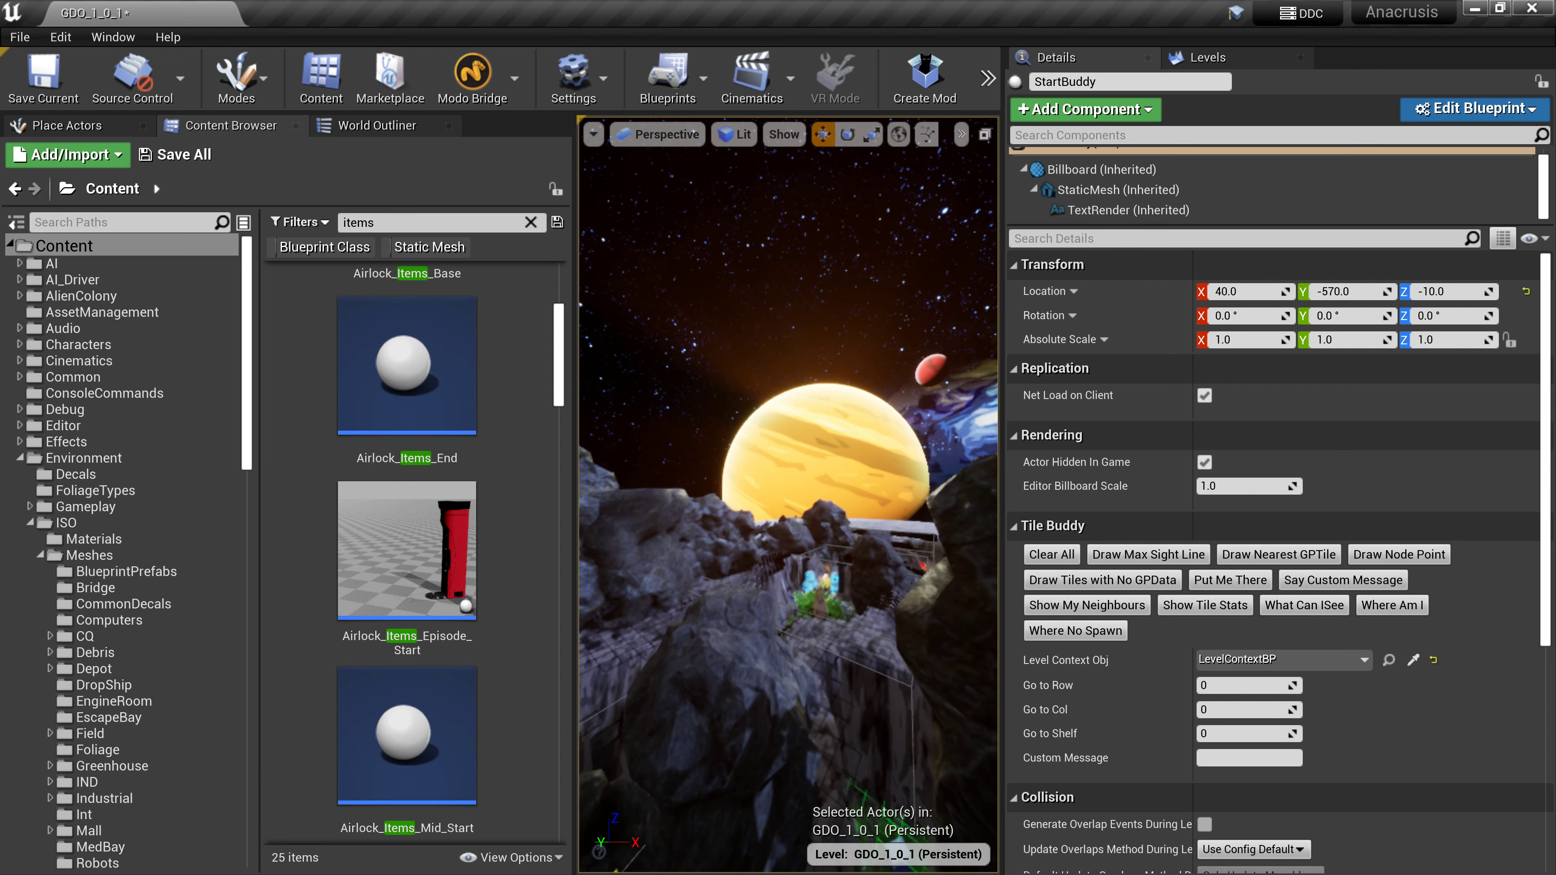
pyautogui.moveTo(788, 495); pyautogui.dragTo(946, 513, button='right')
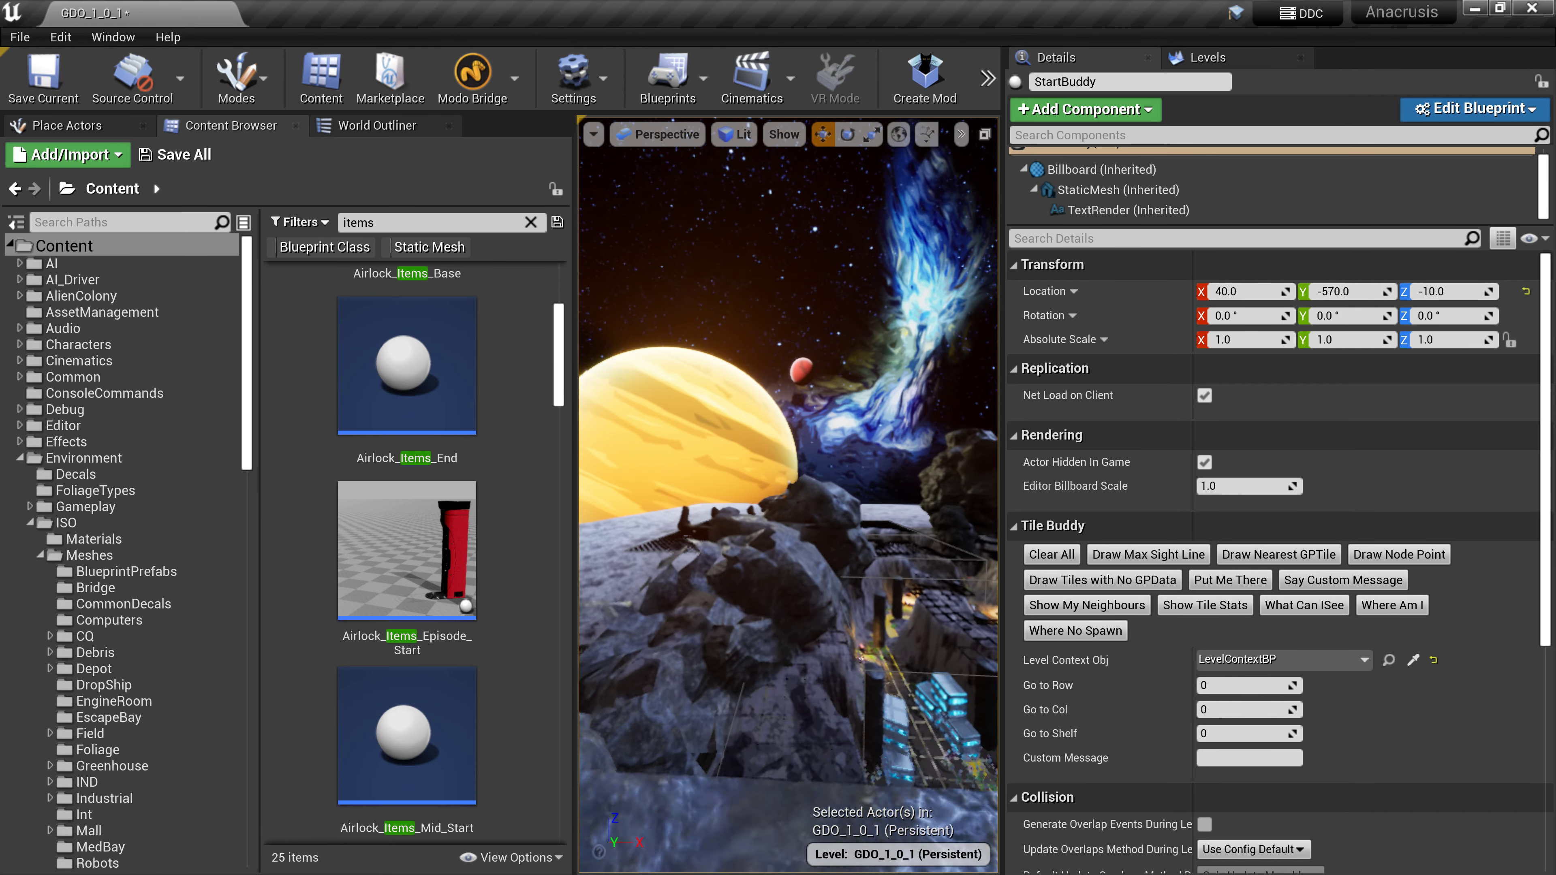
pyautogui.press('w')
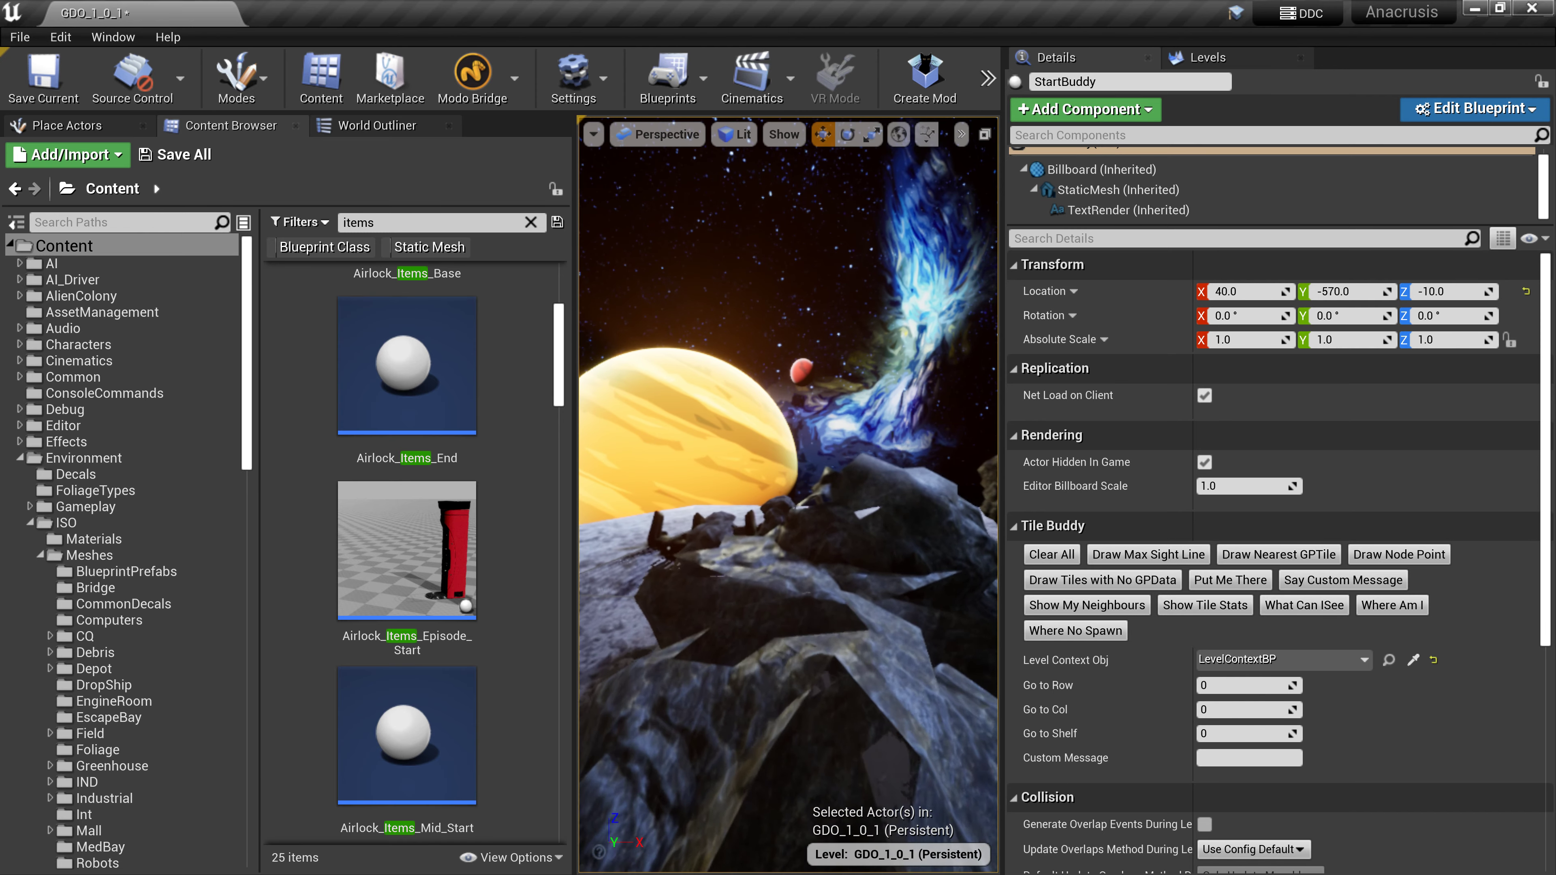
pyautogui.press('w')
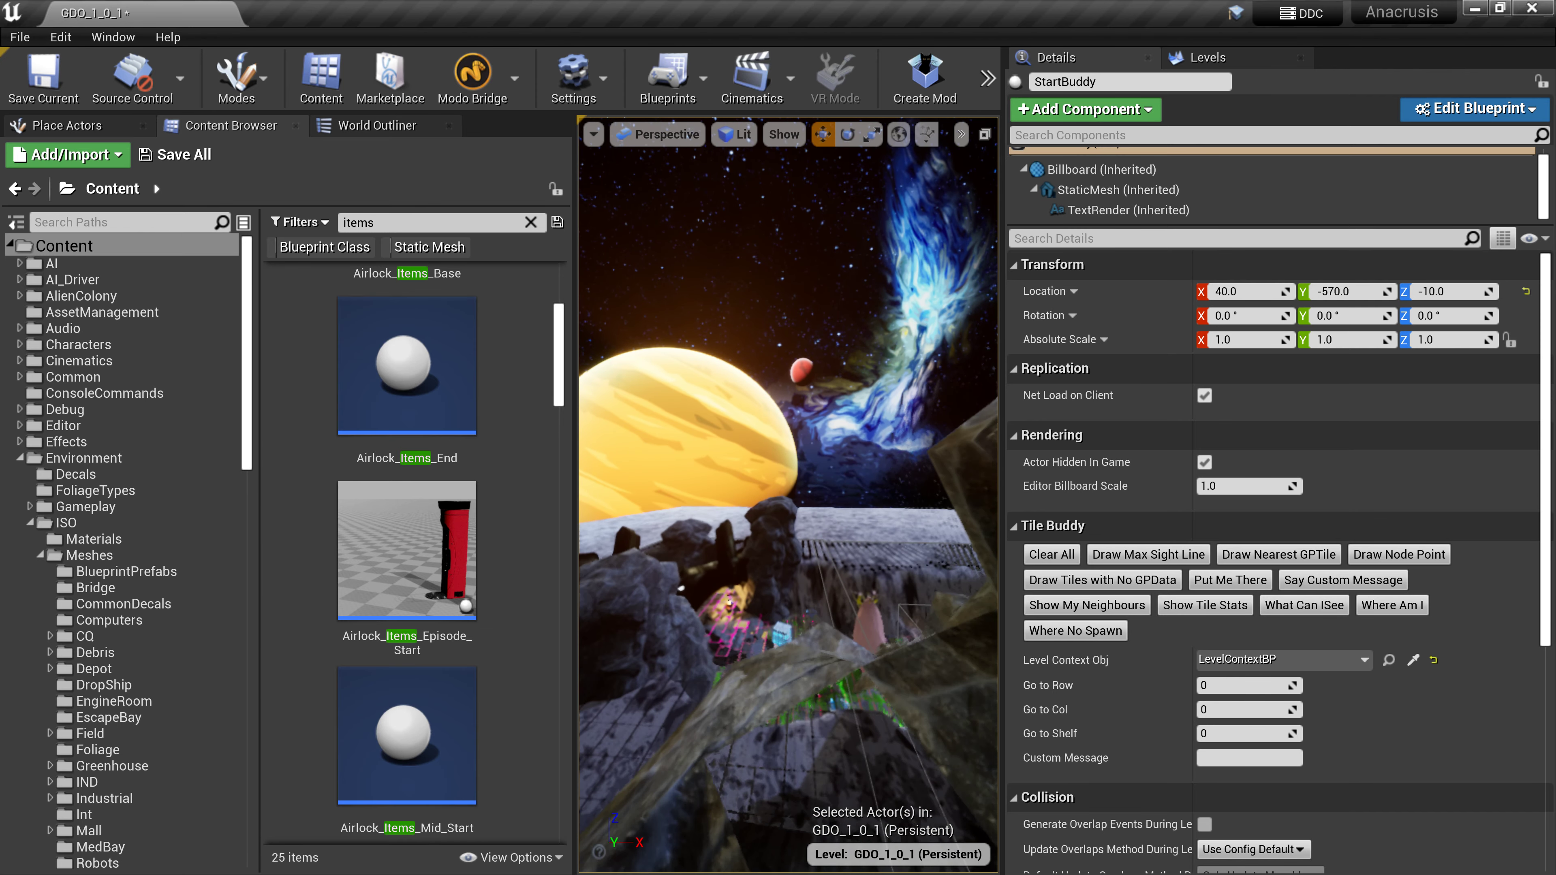
pyautogui.press('w')
pyautogui.moveTo(788, 495); pyautogui.dragTo(702, 371, button='right')
pyautogui.press('w')
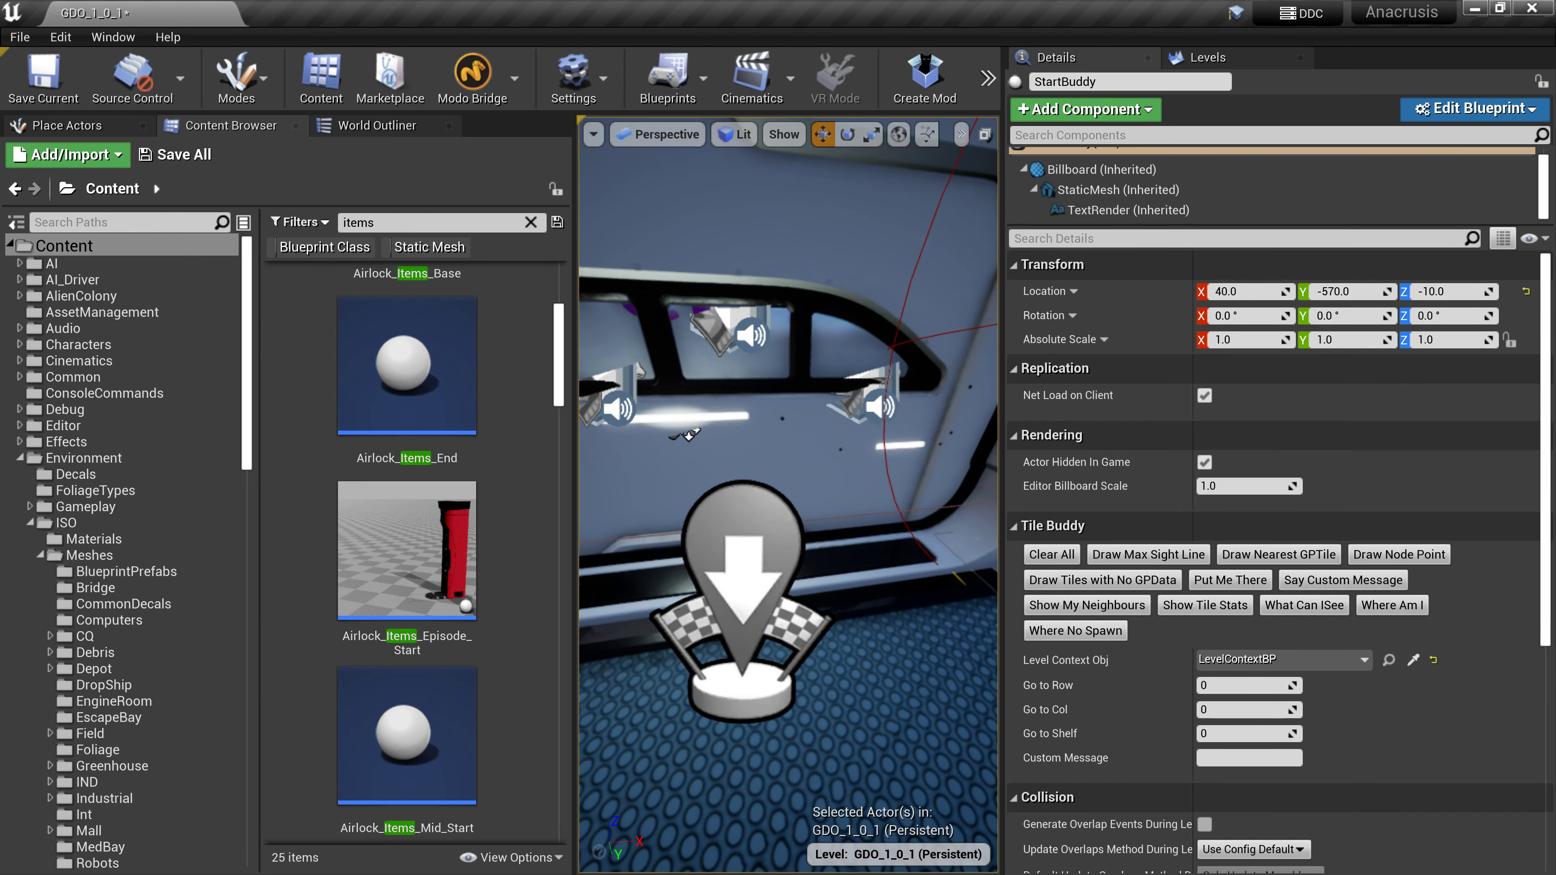
pyautogui.click(757, 557)
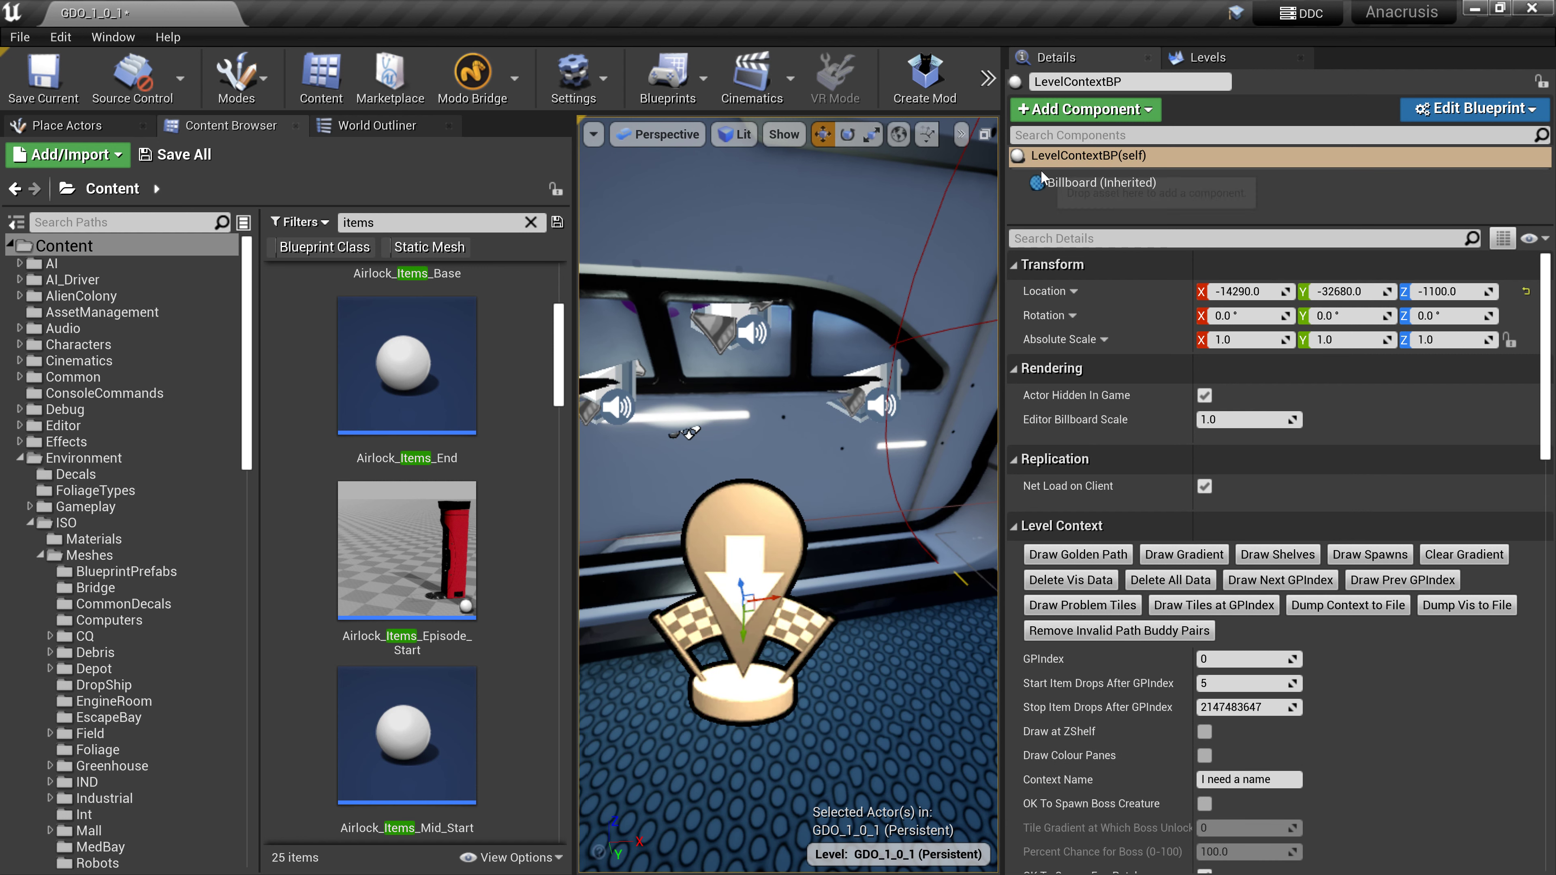
# Assign the StartBuddy actor as the Start Buddy of LevelContextBP, keeping LevelContextBP selected
pyautogui.scroll(-5, 1249, 535)
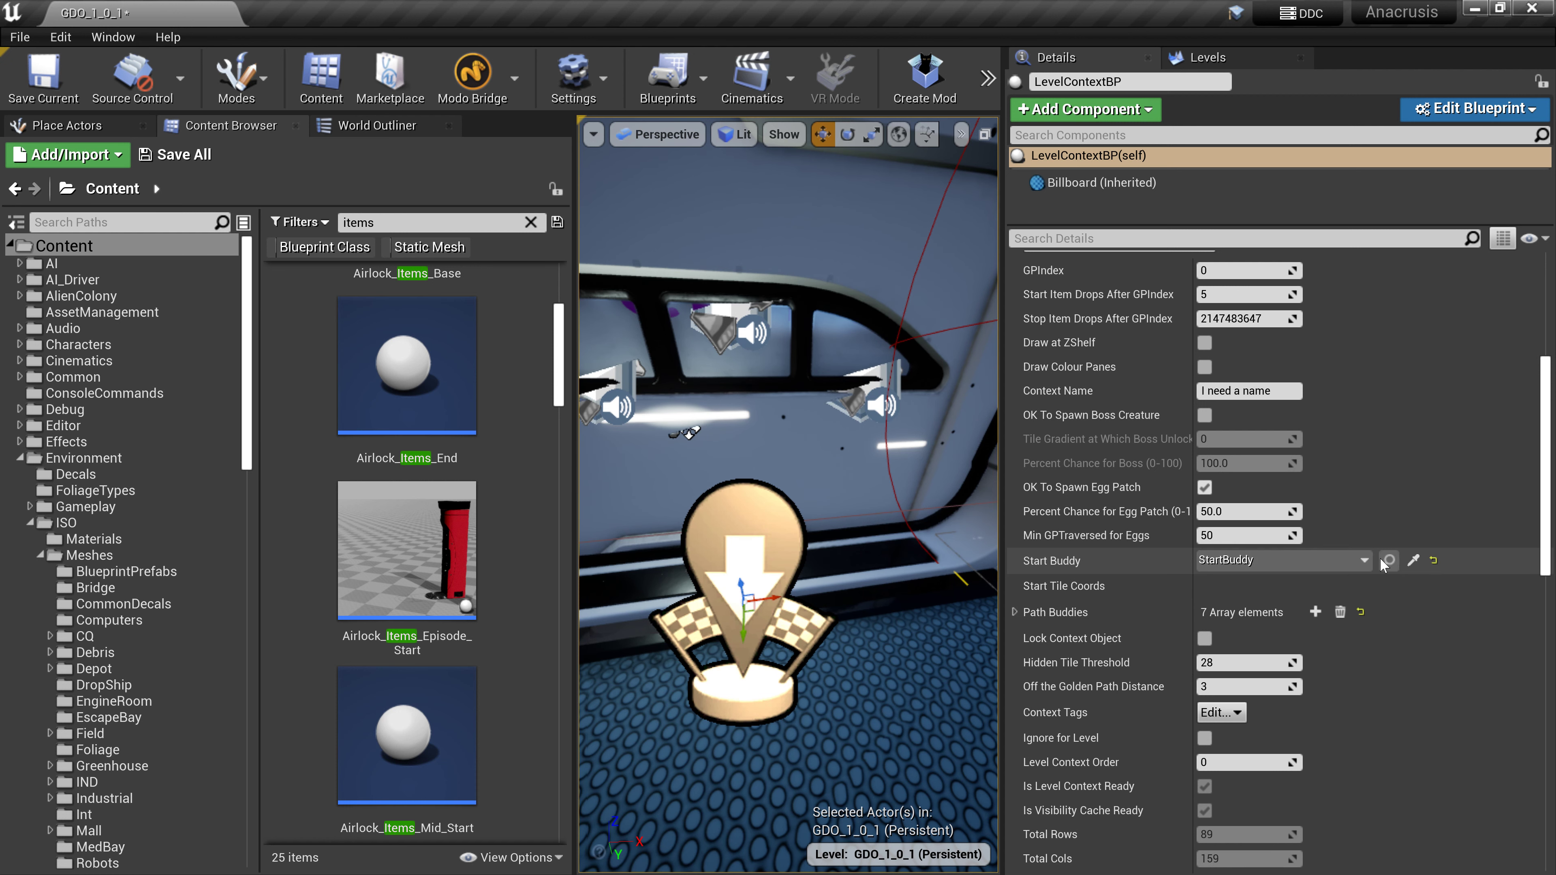
pyautogui.click(1358, 560)
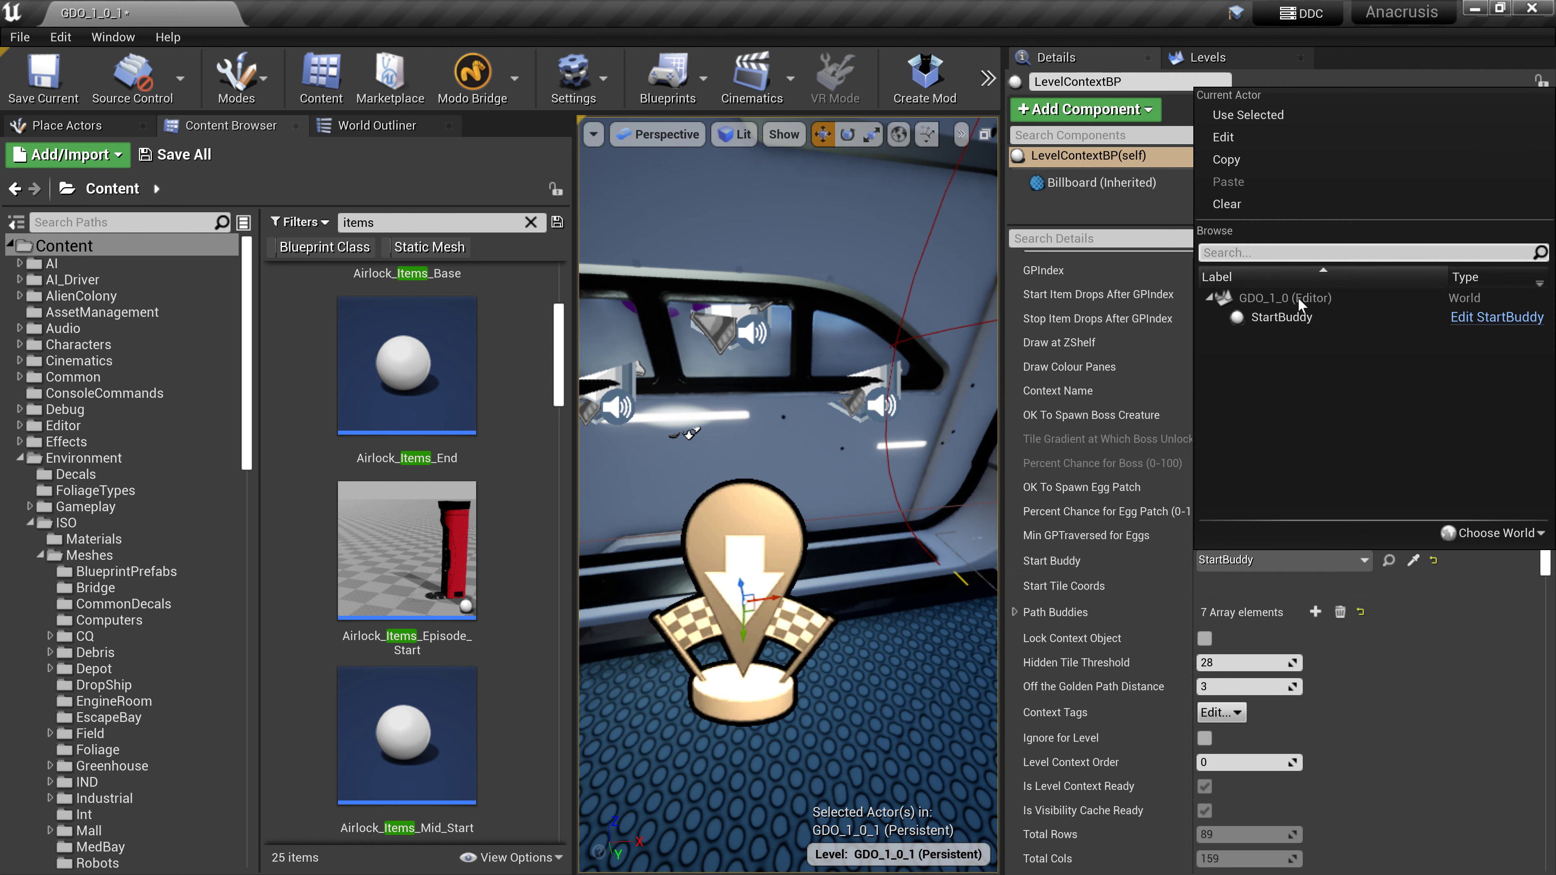
pyautogui.click(1301, 321)
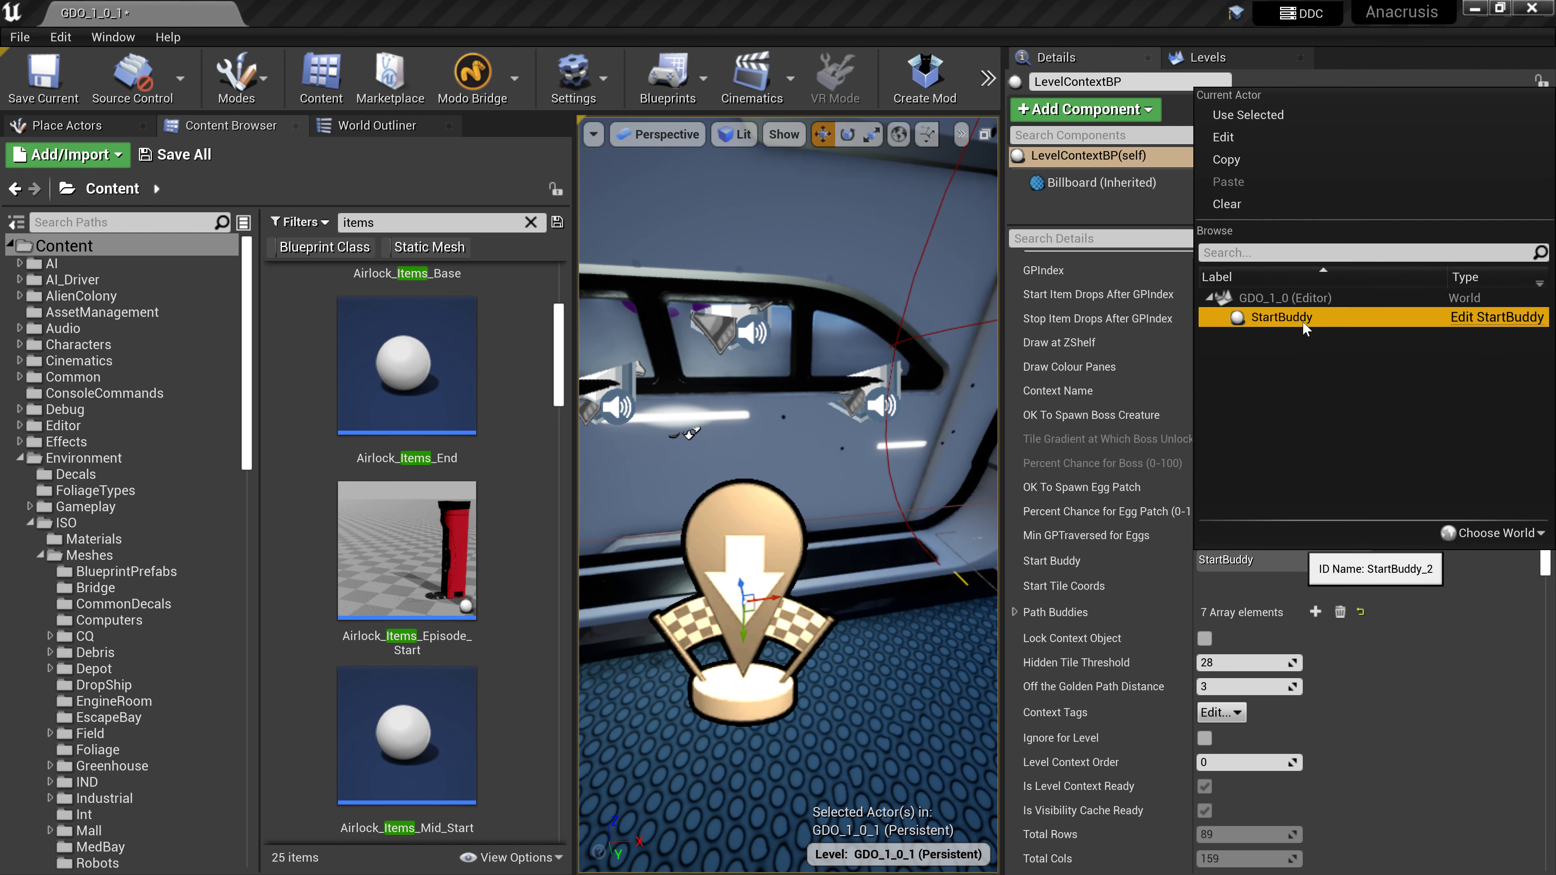
pyautogui.click(1302, 321)
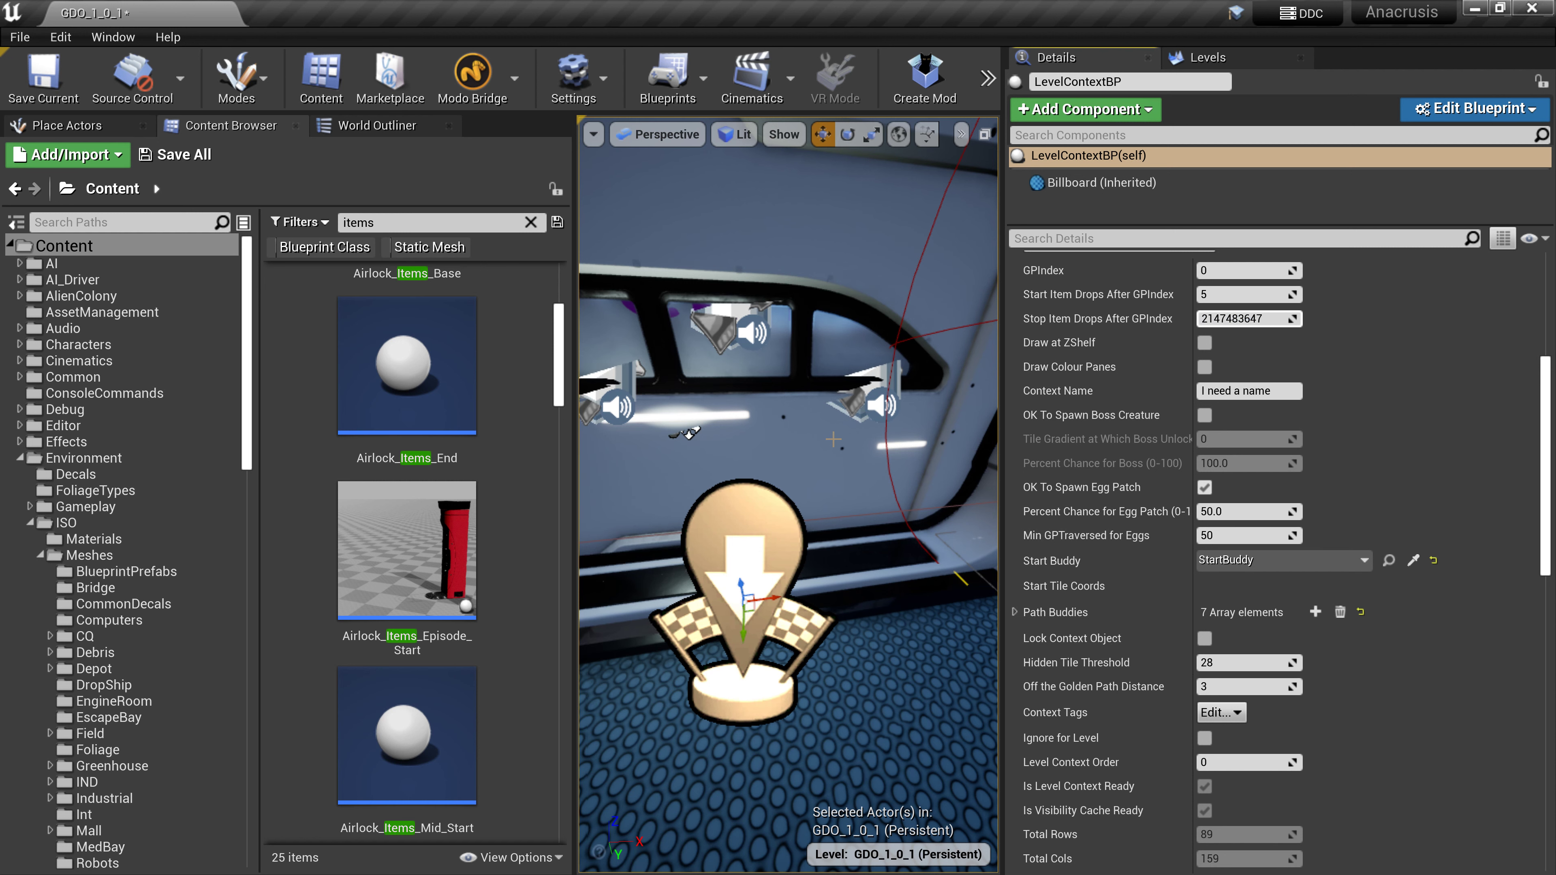
pyautogui.click(781, 426)
pyautogui.moveTo(801, 443)
pyautogui.mouseDown(button='right')
pyautogui.moveTo(974, 443)
pyautogui.moveTo(801, 443)
pyautogui.mouseUp(button='right')
pyautogui.click(795, 598)
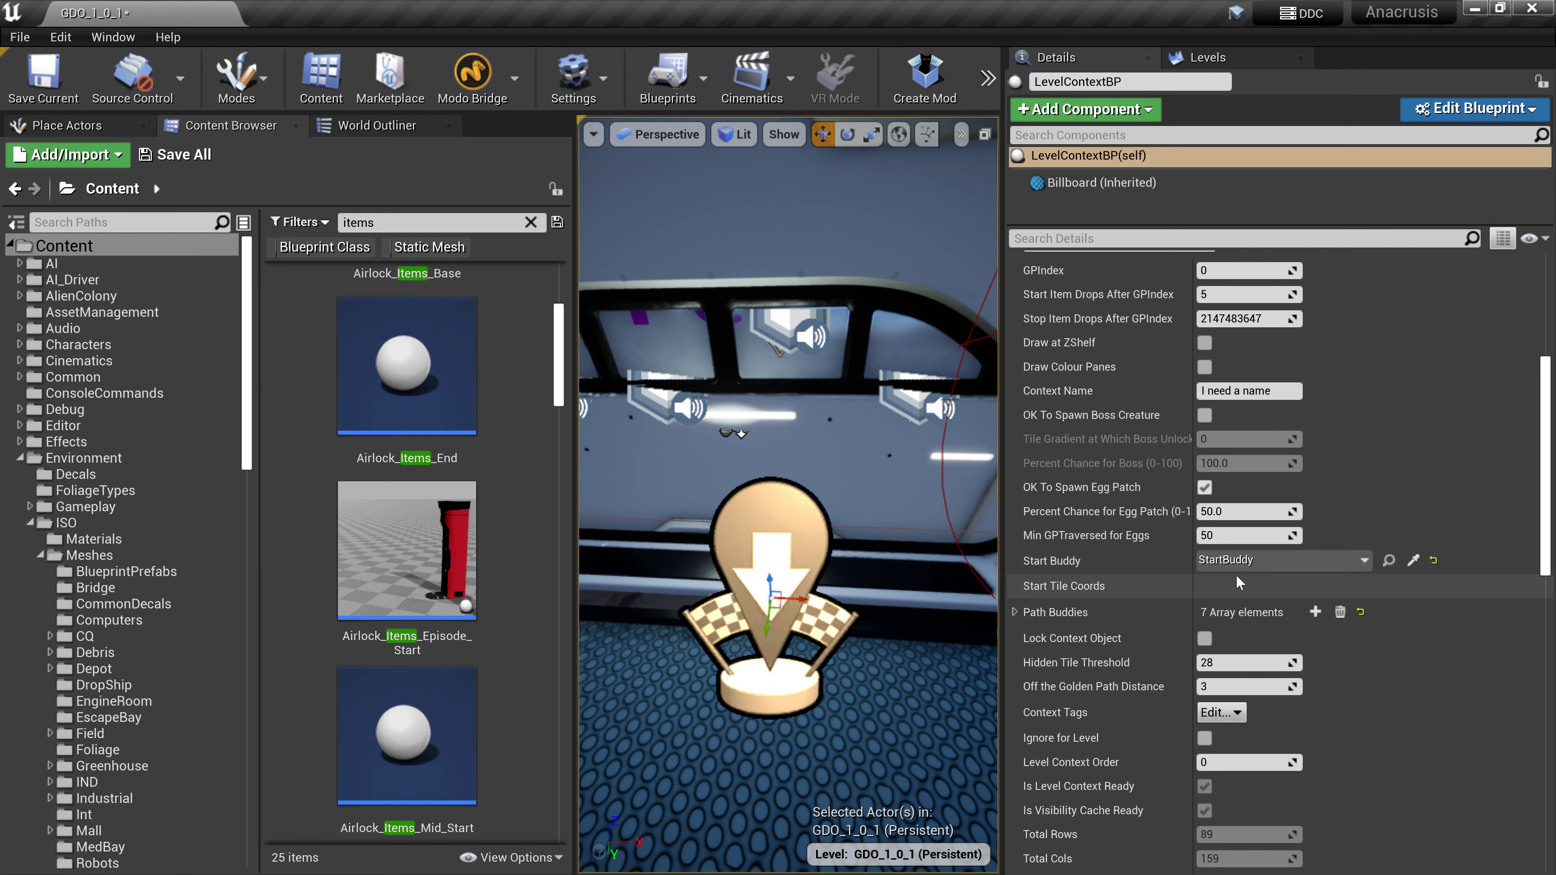
# Deselect LevelContextBP and inspect the level's rocky path and tile grid outside the start airlock
pyautogui.click(844, 490)
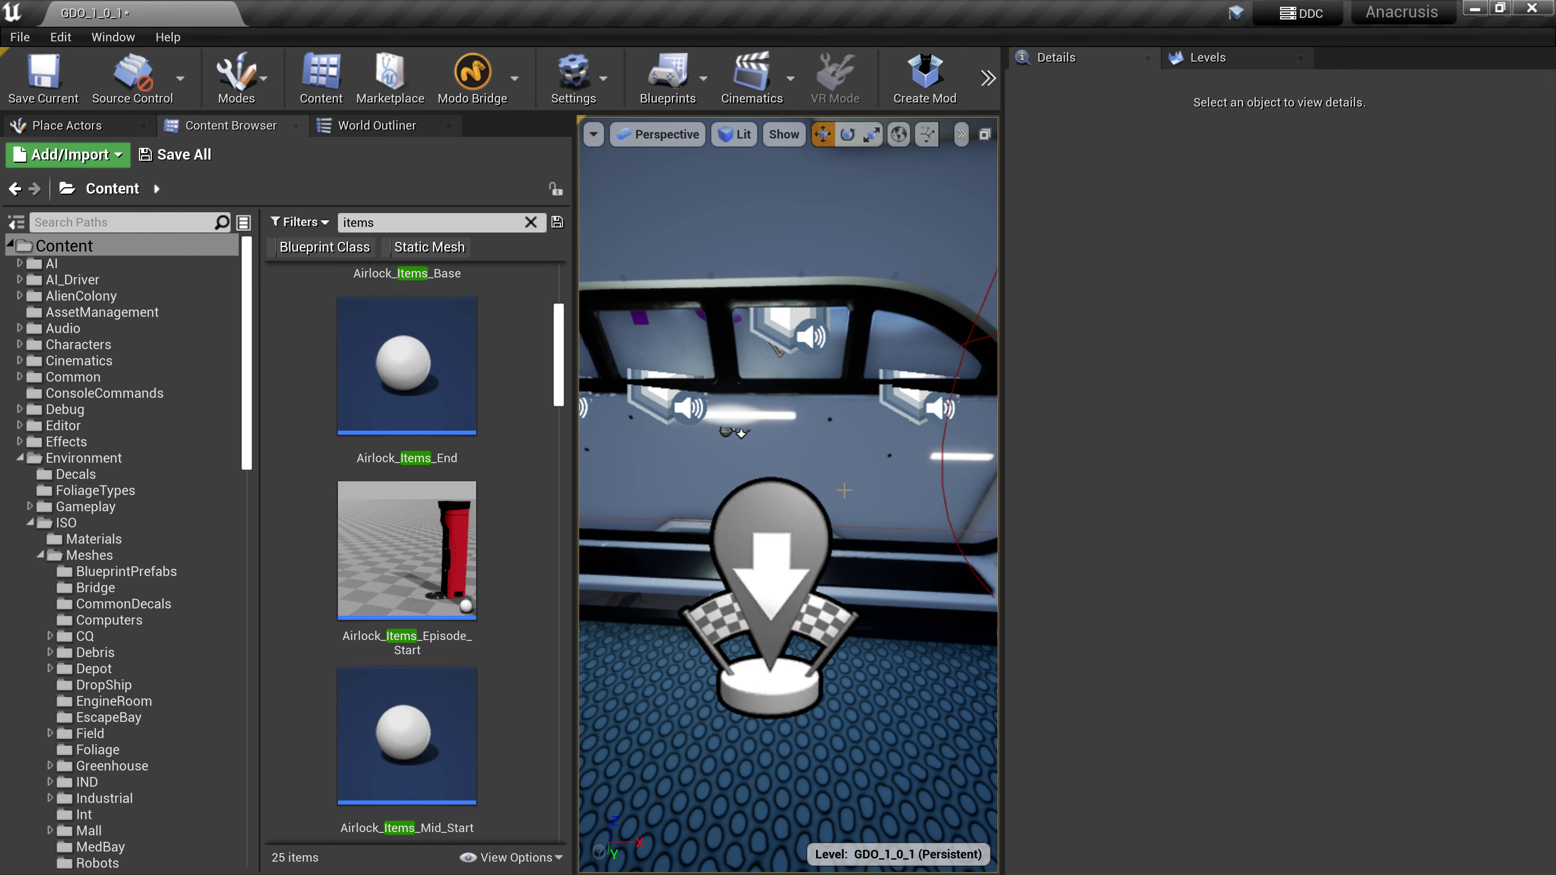
pyautogui.moveTo(843, 490); pyautogui.dragTo(955, 490, button='right')
pyautogui.moveTo(738, 432); pyautogui.dragTo(739, 432, button='right')
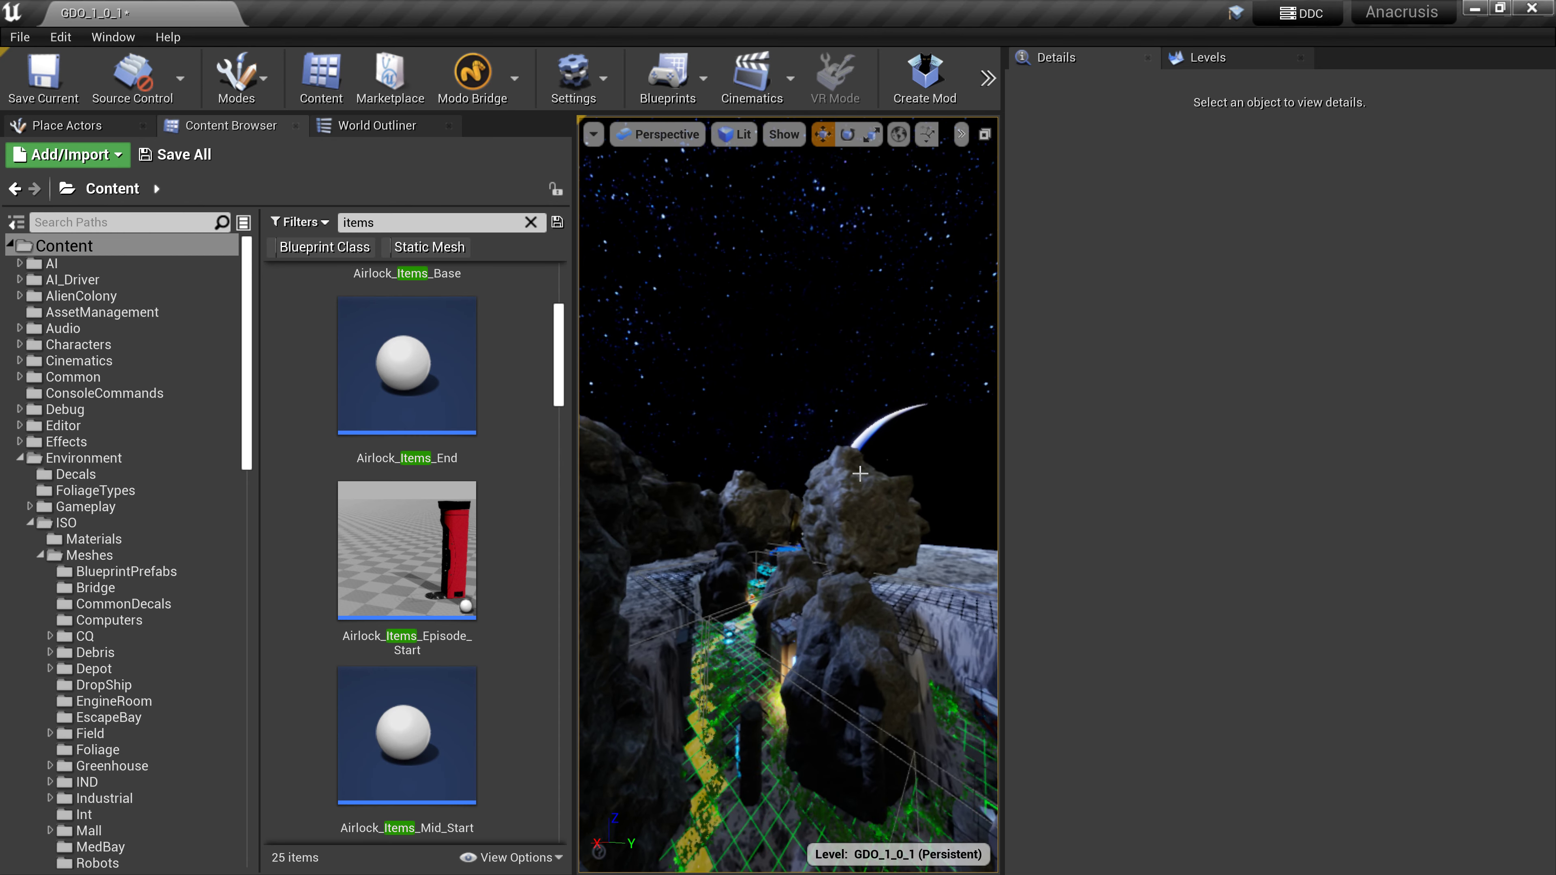
pyautogui.press('w')
pyautogui.moveTo(851, 489); pyautogui.dragTo(806, 530, button='right')
pyautogui.press('w')
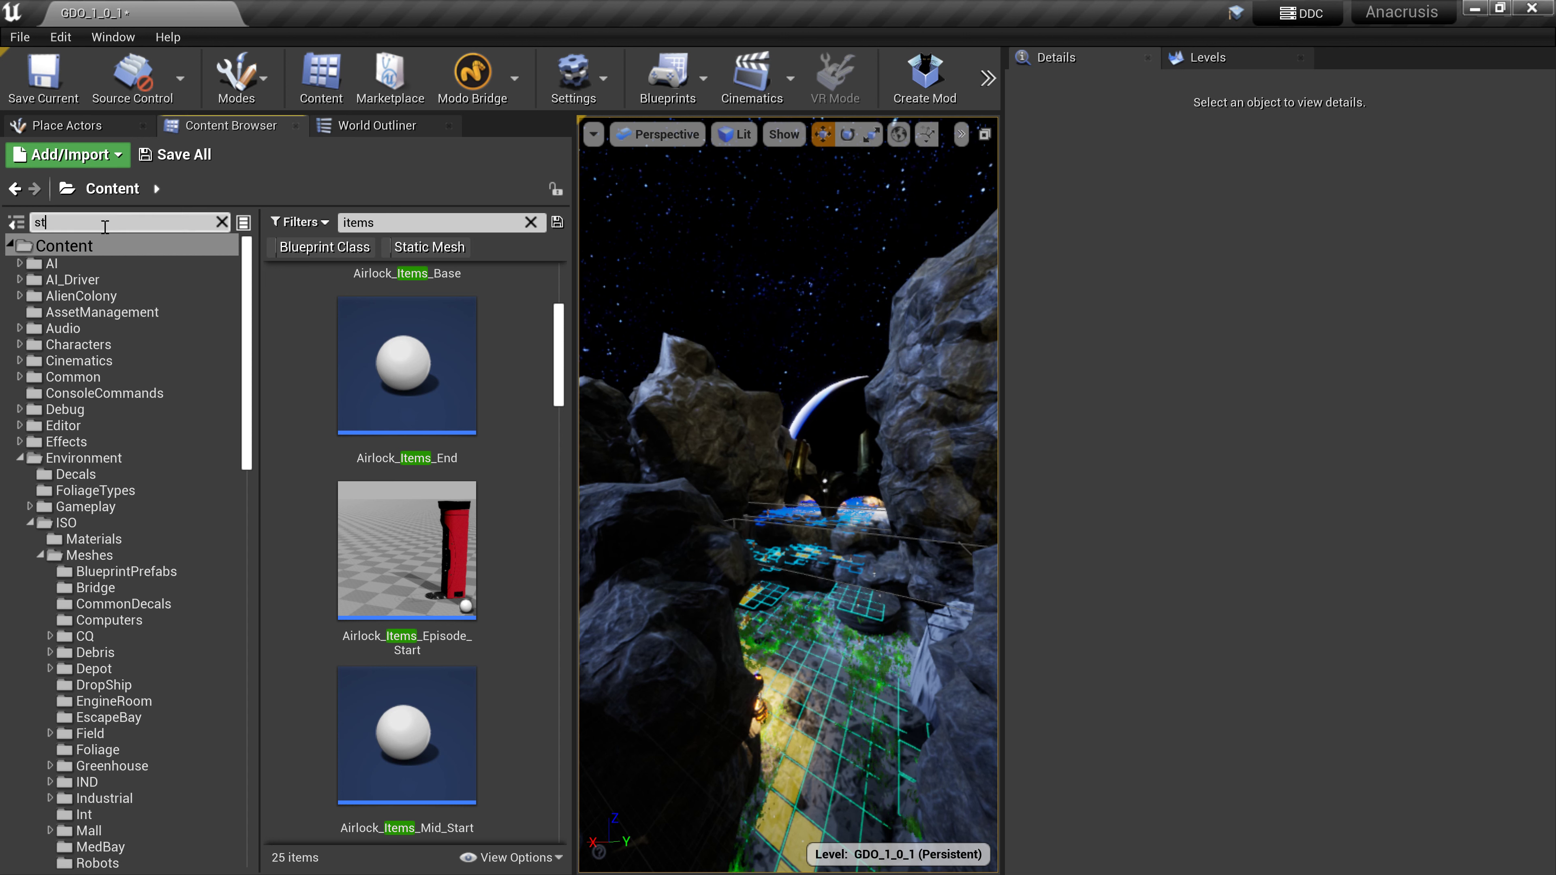
pyautogui.click(105, 227)
pyautogui.write('start')
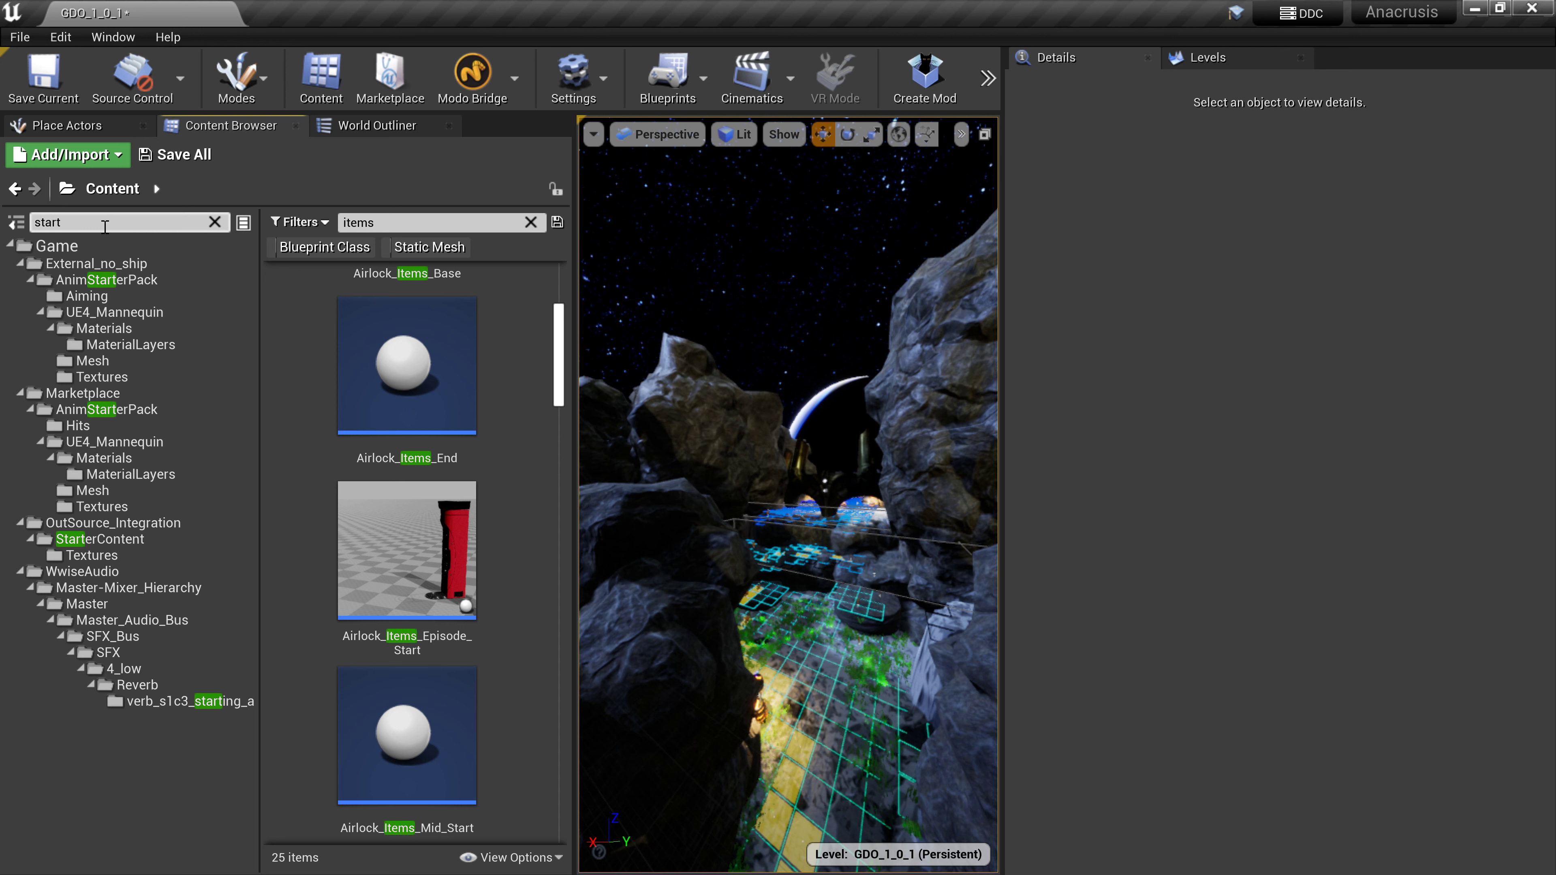
pyautogui.press('BackSpace')
pyautogui.press('BackSpace')
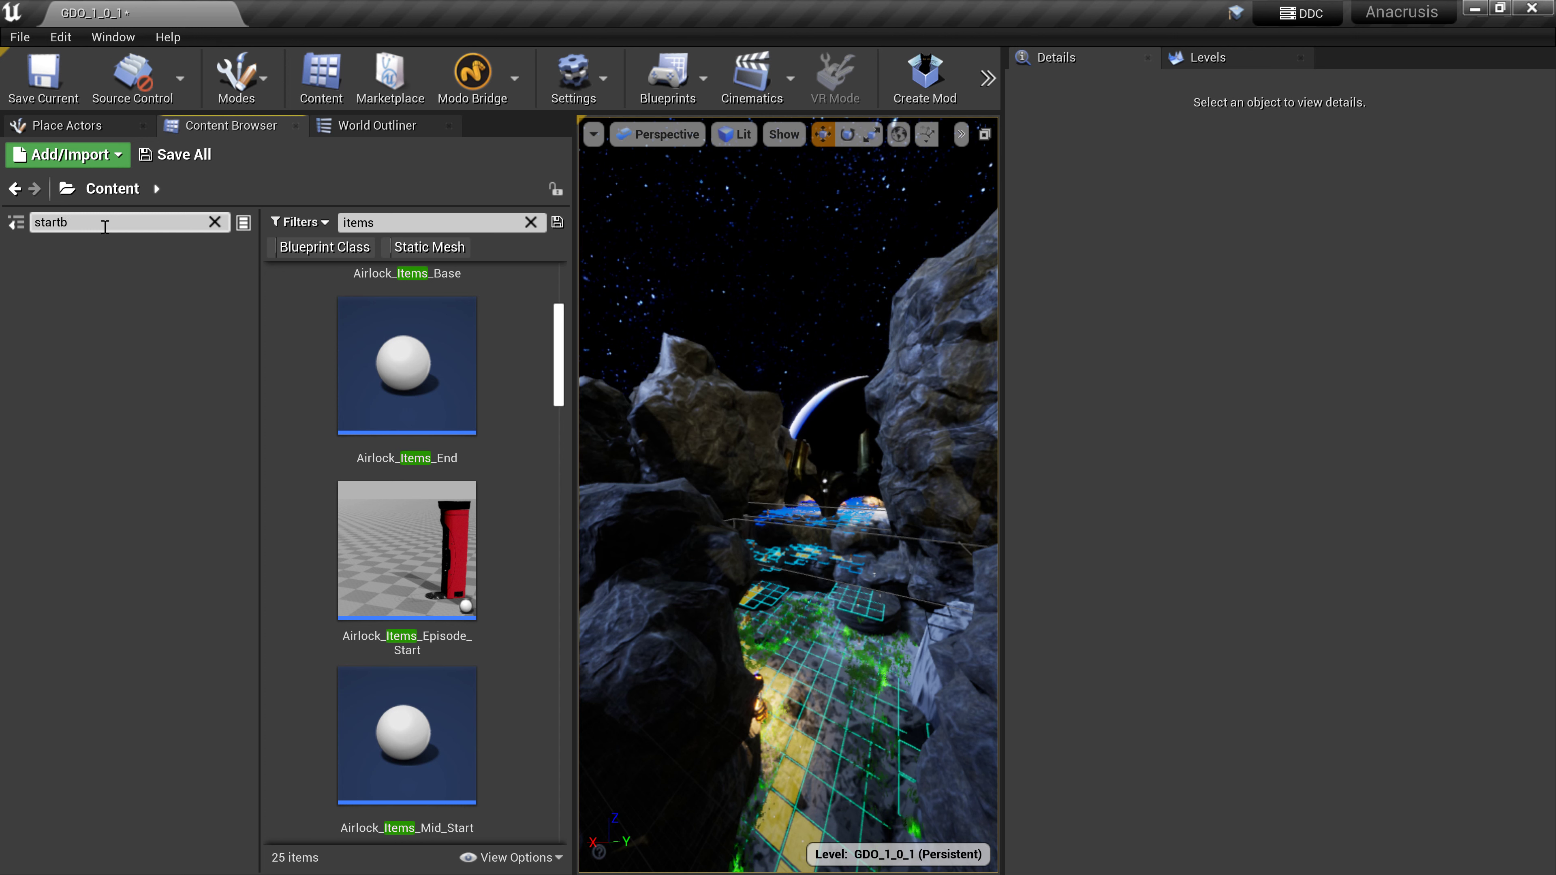
pyautogui.write('_bud')
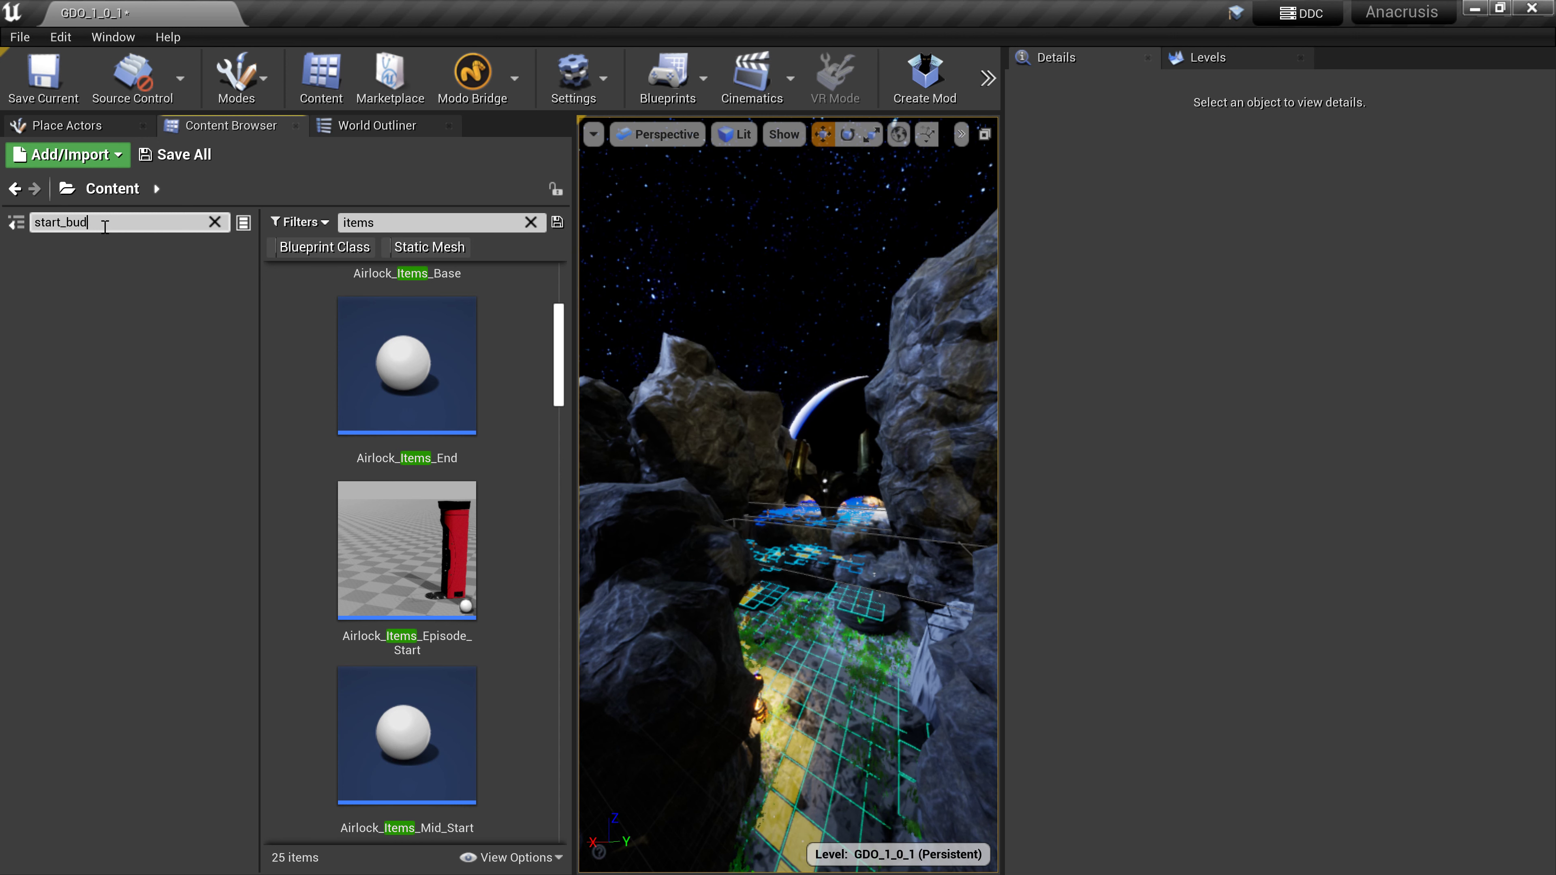
pyautogui.press('BackSpace')
pyautogui.press('BackSpace')
pyautogui.press('BackSpace')
pyautogui.press('BackSpace')
pyautogui.press('BackSpace')
pyautogui.press('BackSpace')
pyautogui.press('BackSpace')
pyautogui.press('BackSpace')
pyautogui.press('BackSpace')
pyautogui.press('BackSpace')
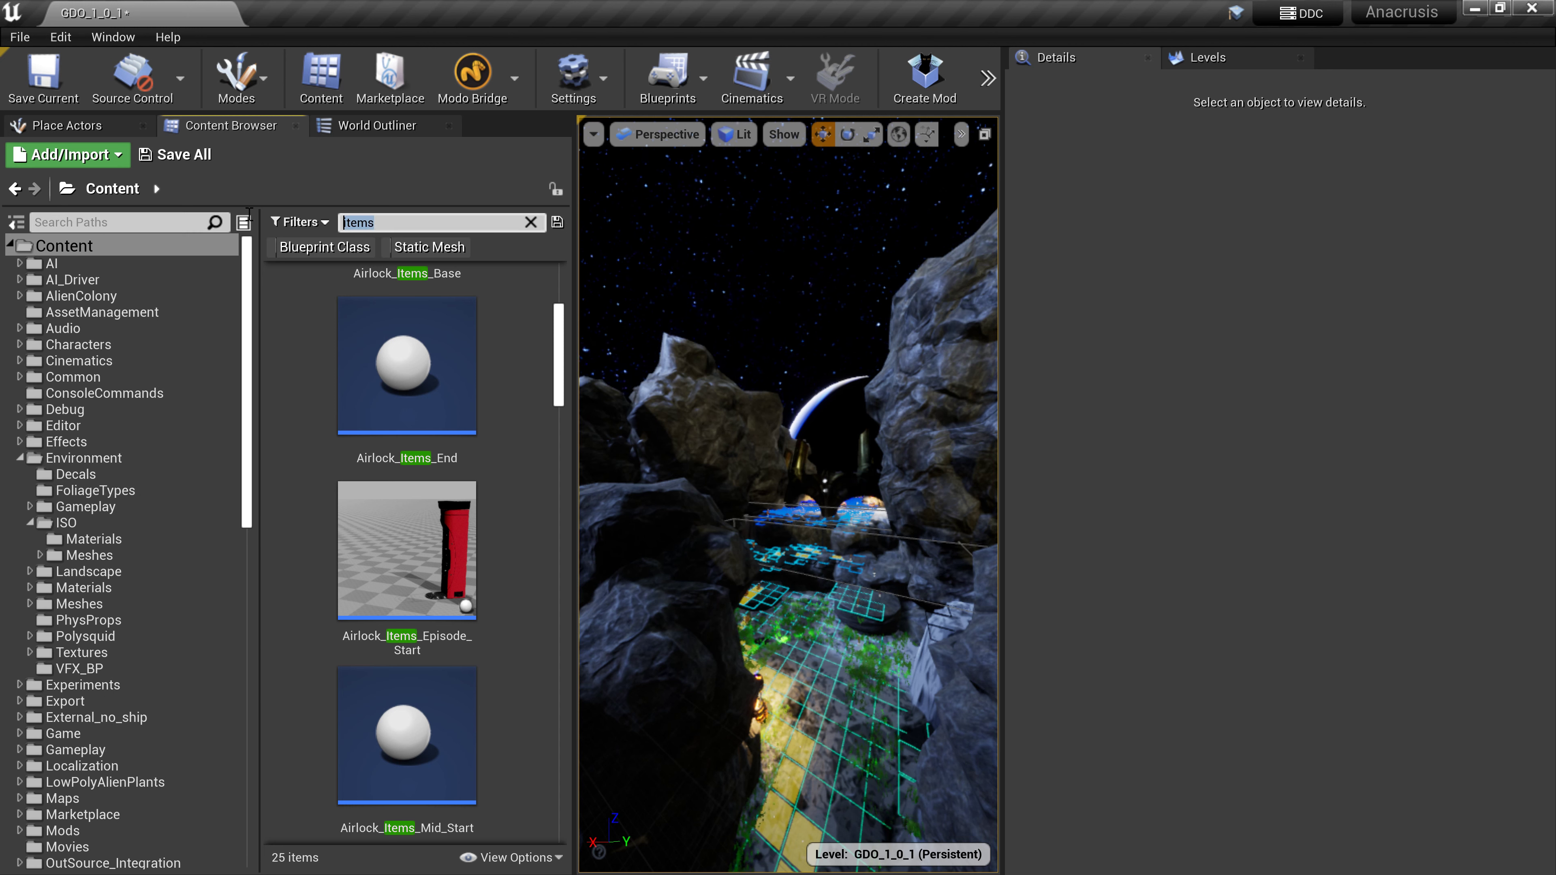
# Search the project assets for "start", limit the results to Blueprint classes, and look through them for the StartBuddy
pyautogui.hotkey('ctrl', 'a')
pyautogui.write('start')
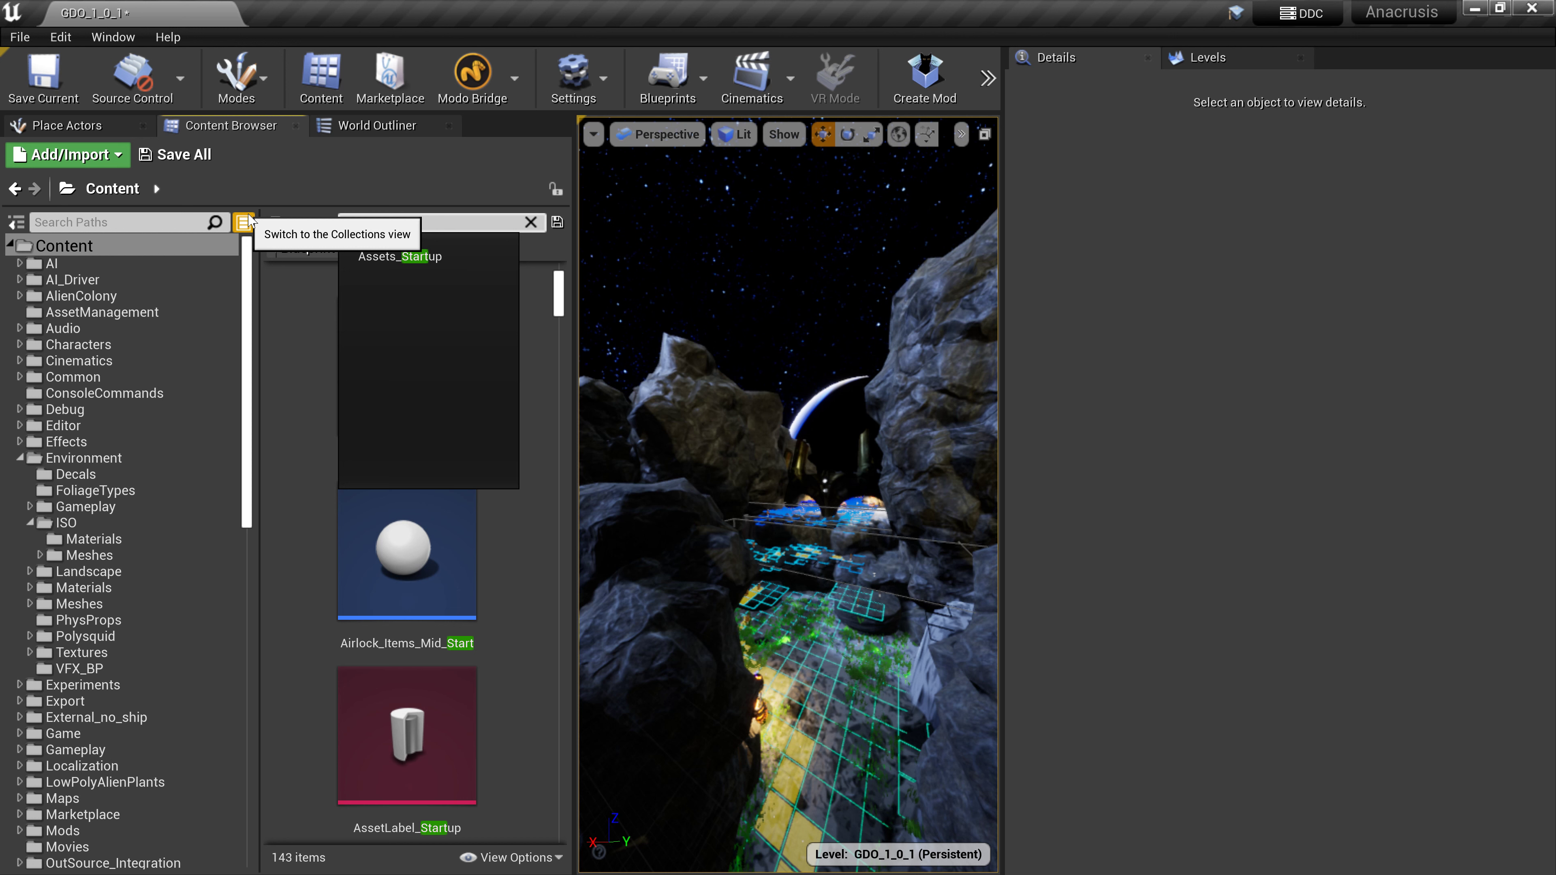
pyautogui.click(292, 357)
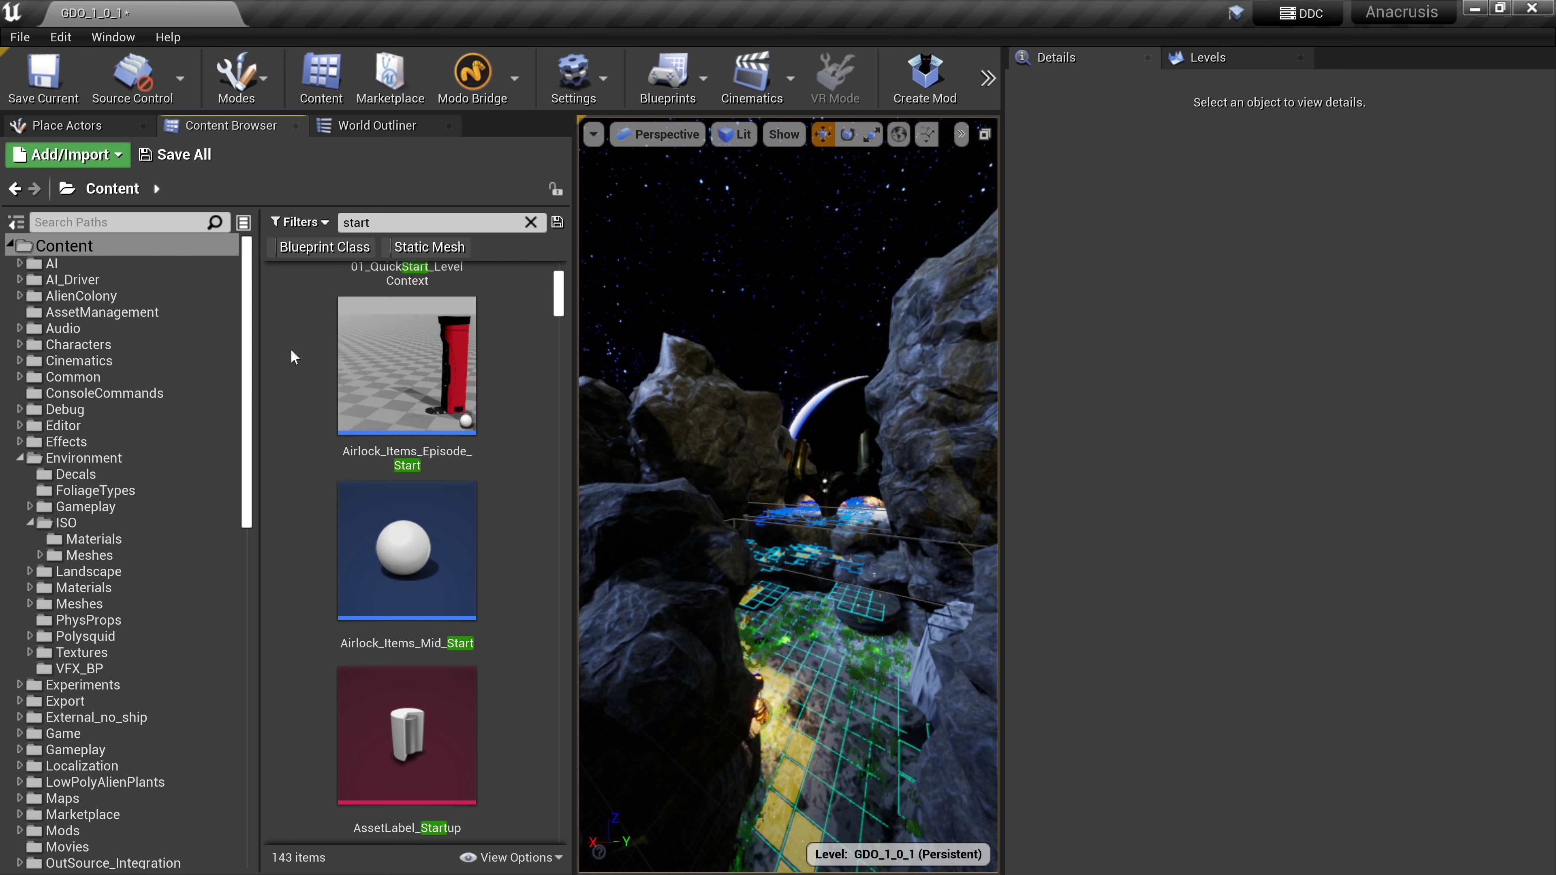
pyautogui.click(312, 247)
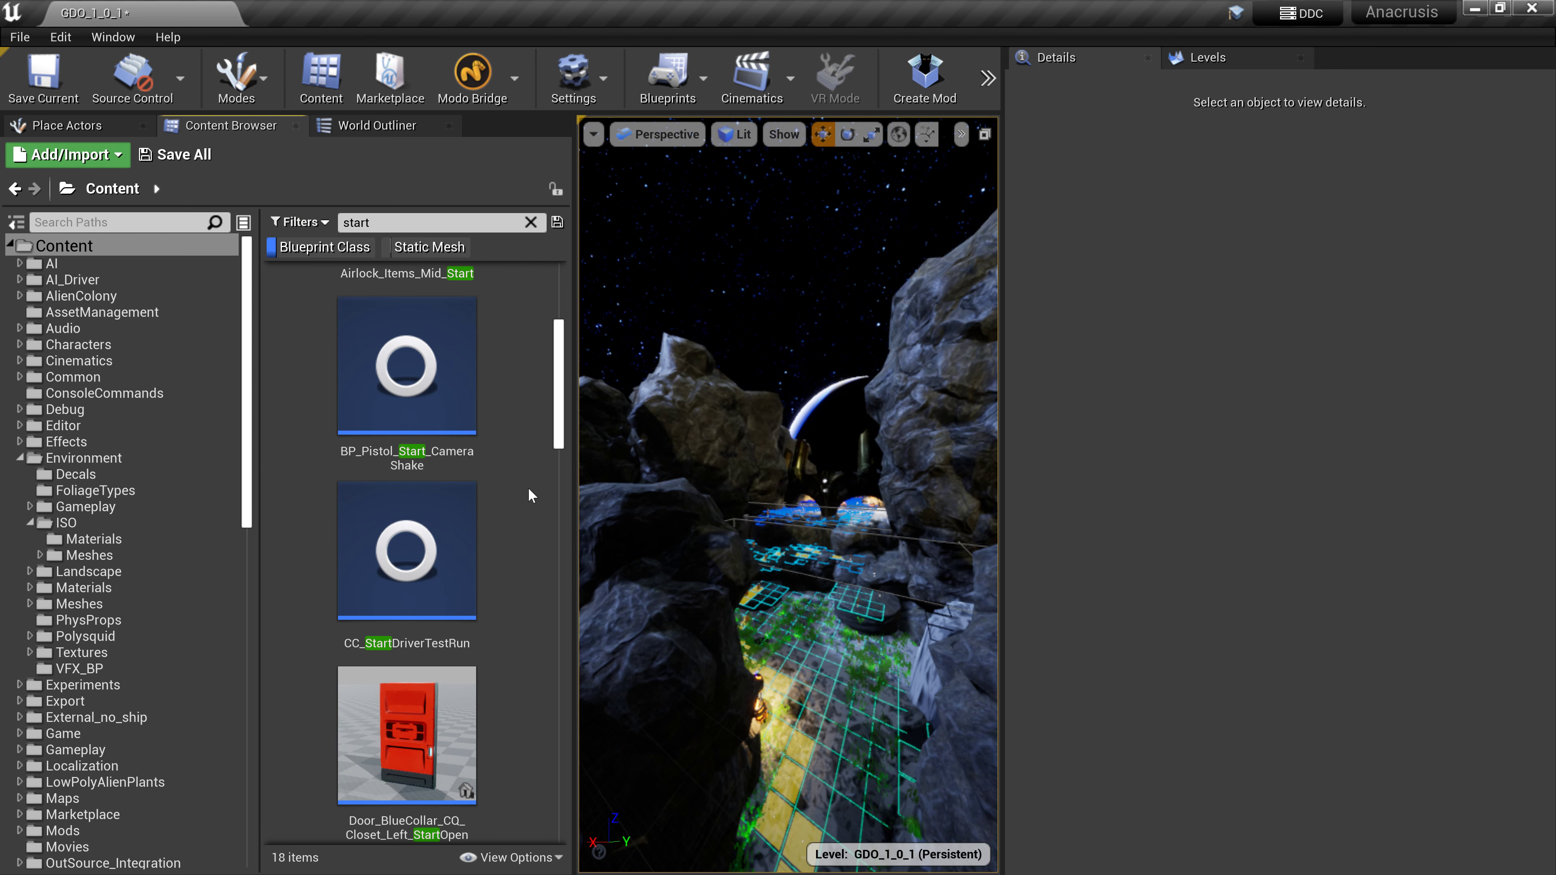
pyautogui.scroll(-1, 539, 488)
pyautogui.scroll(-5, 542, 482)
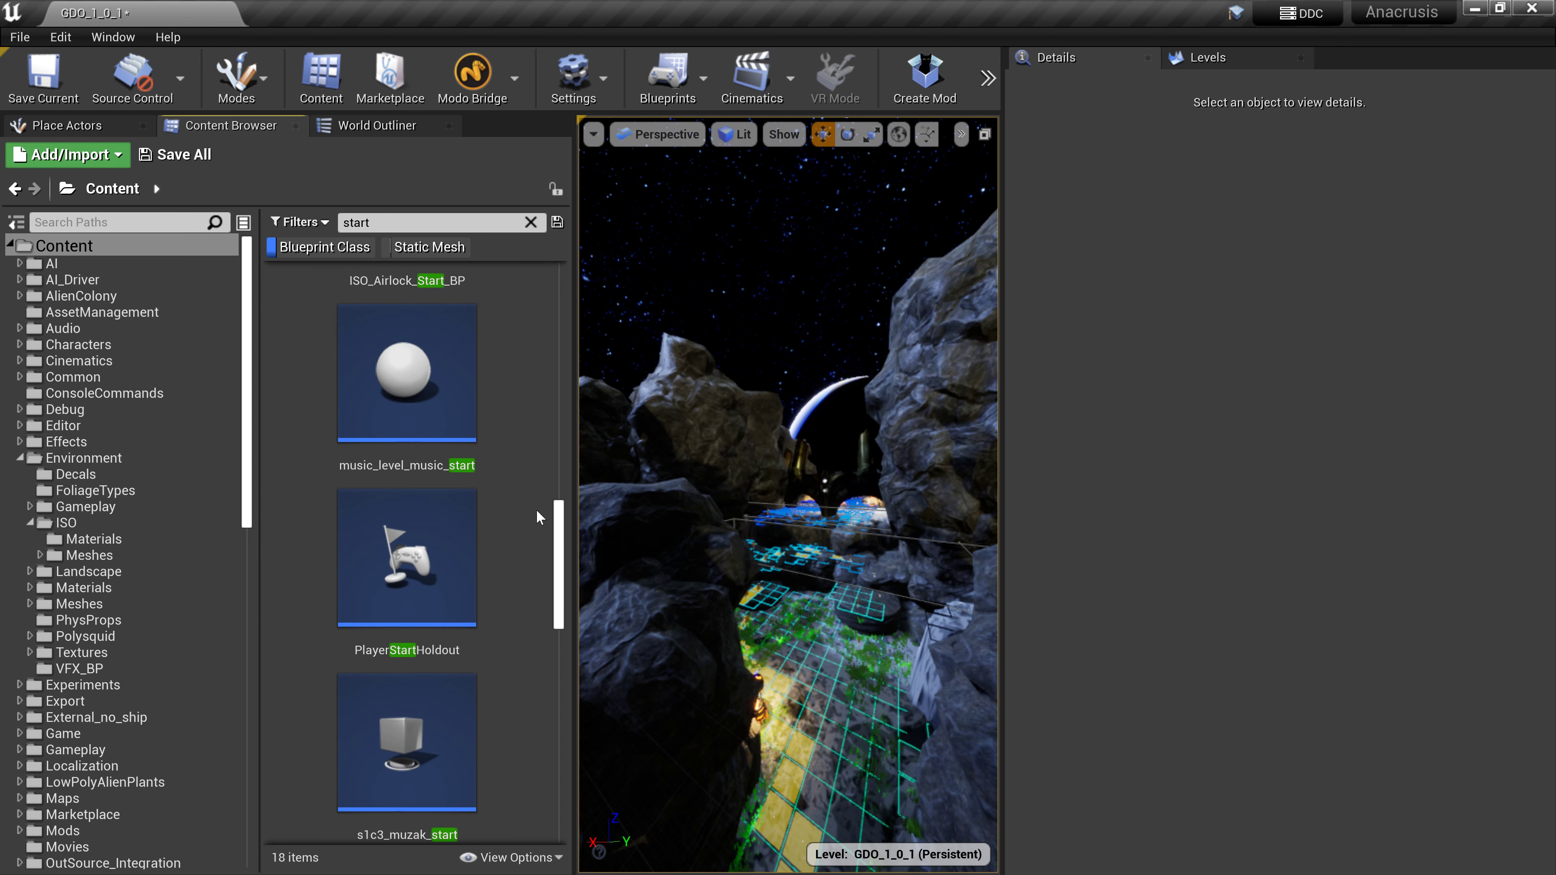
pyautogui.scroll(-5, 537, 503)
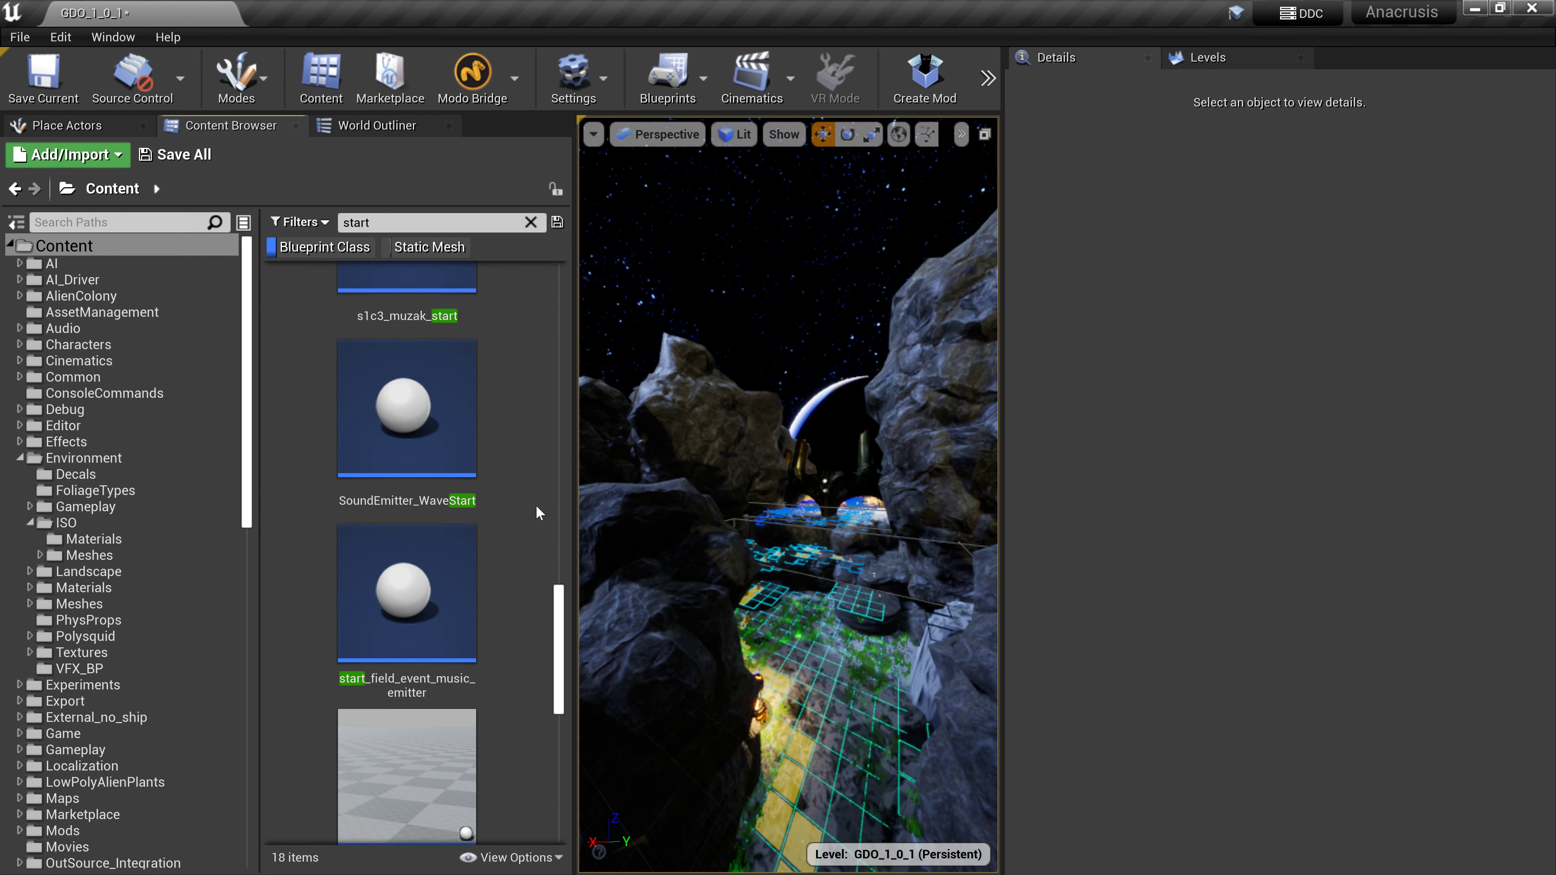
pyautogui.scroll(-5, 536, 505)
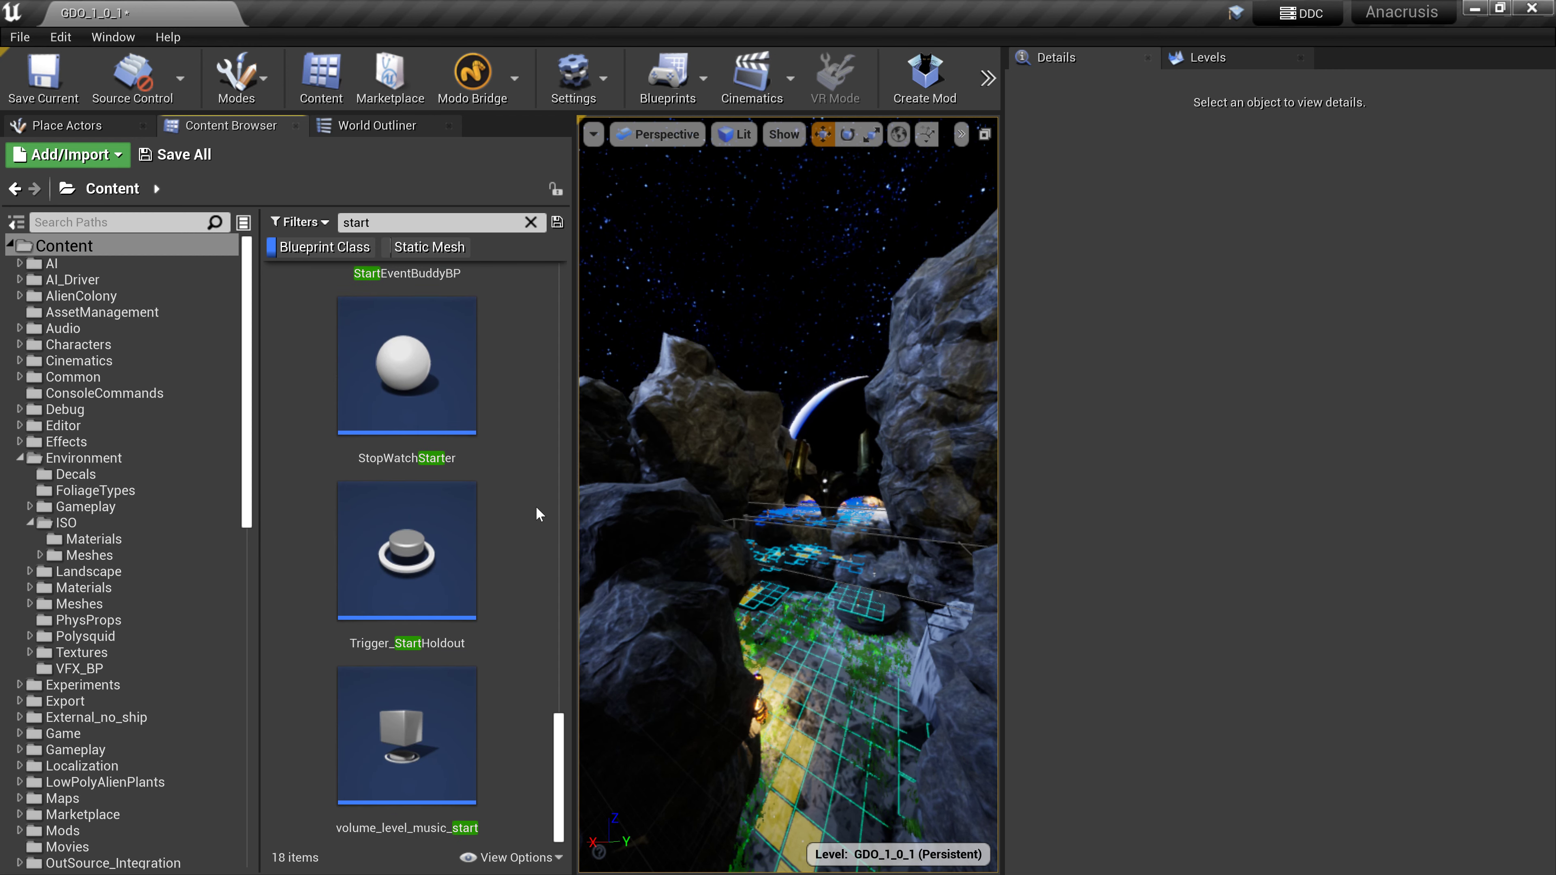
pyautogui.scroll(10, 546, 490)
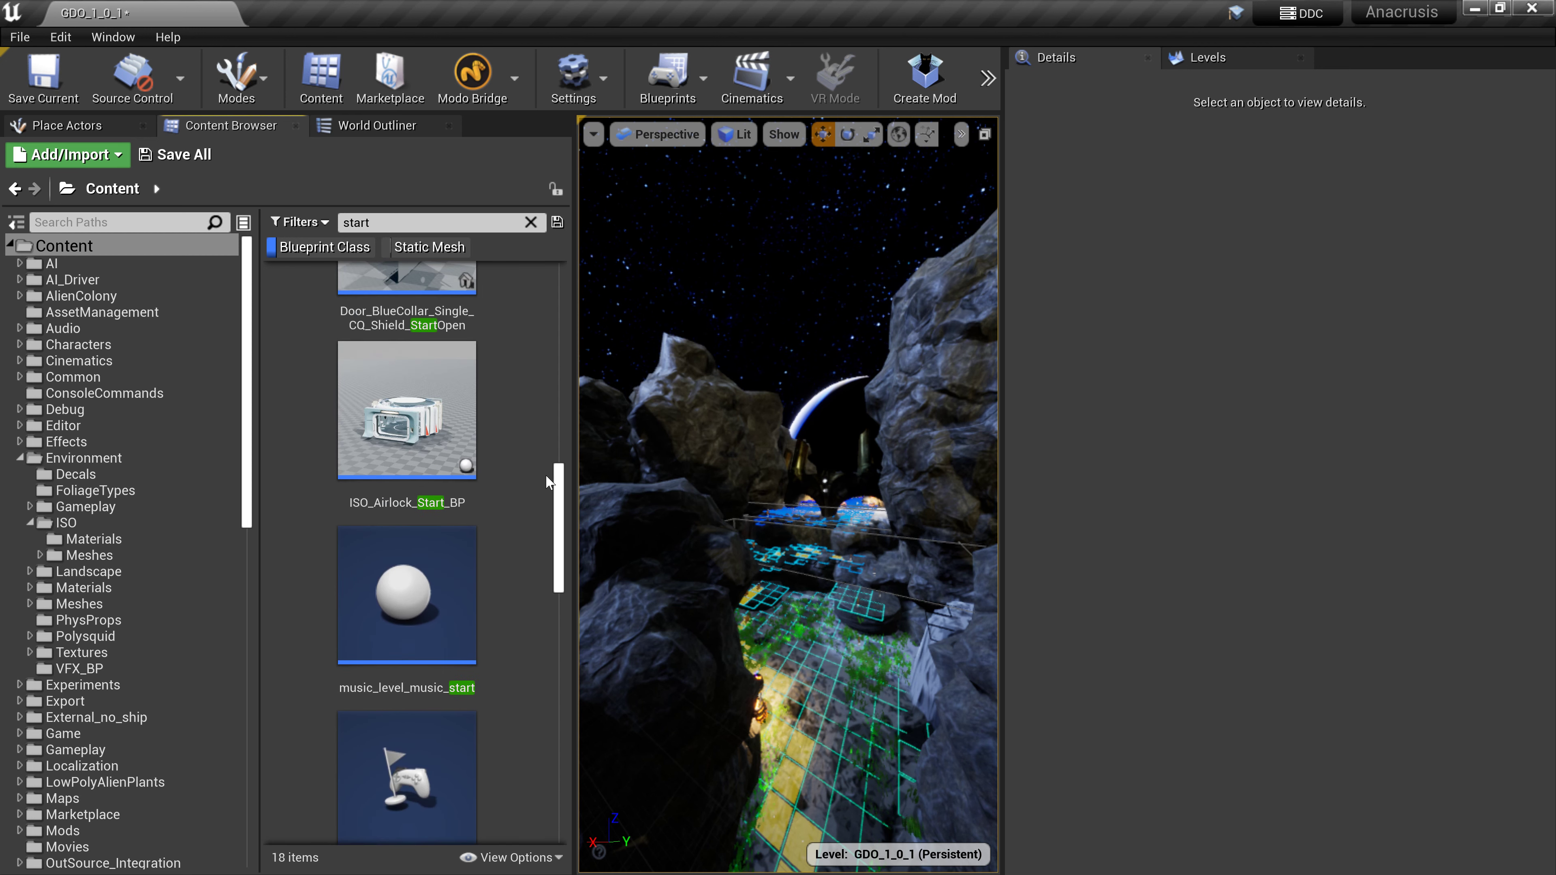
pyautogui.scroll(10, 547, 482)
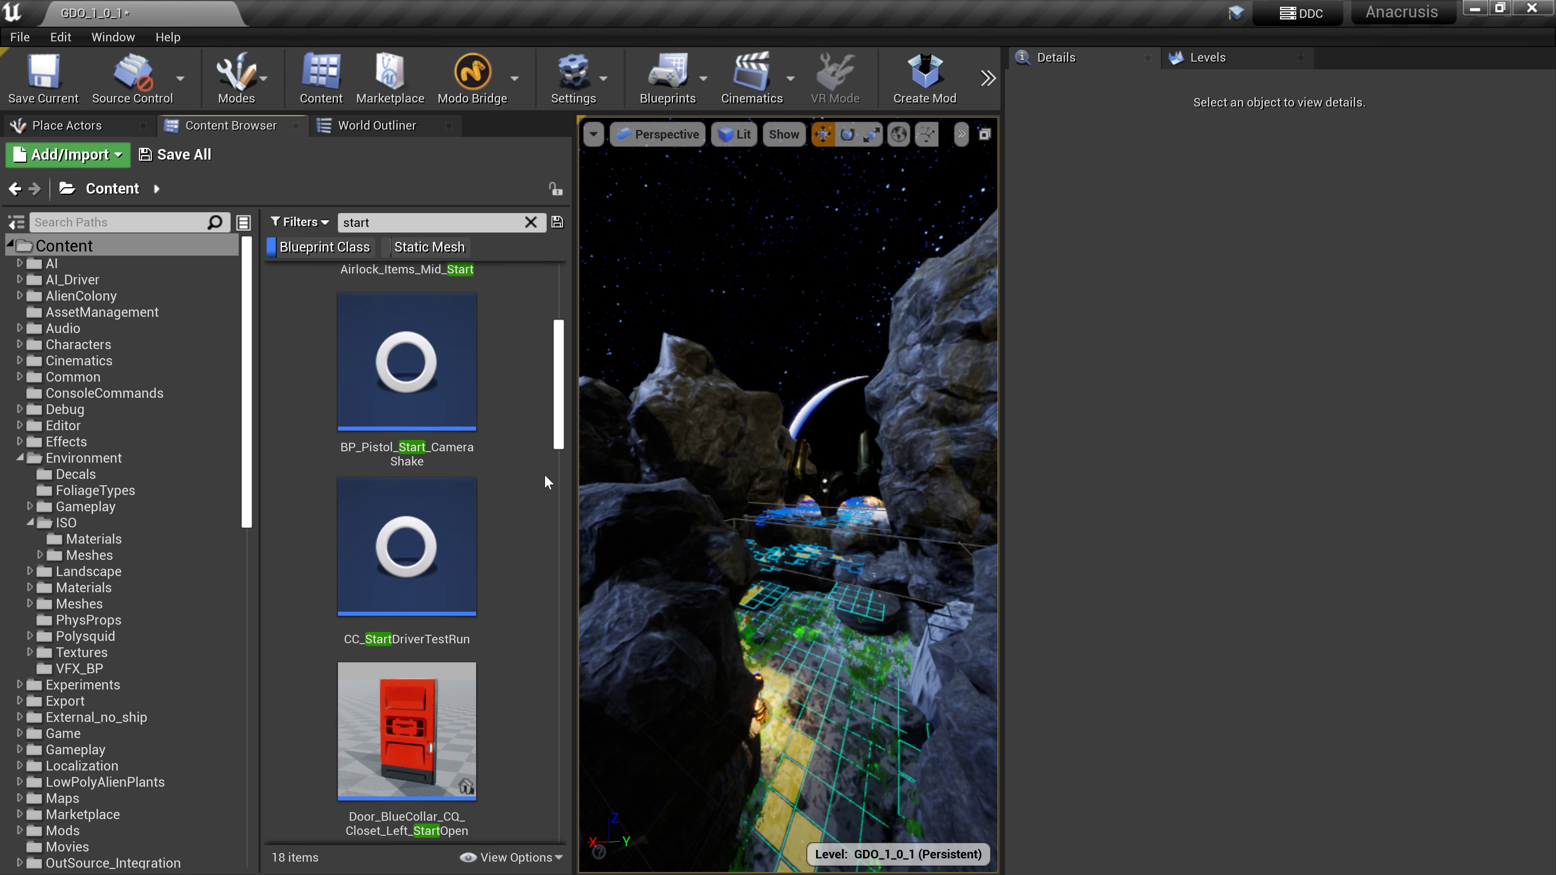
pyautogui.scroll(3, 545, 474)
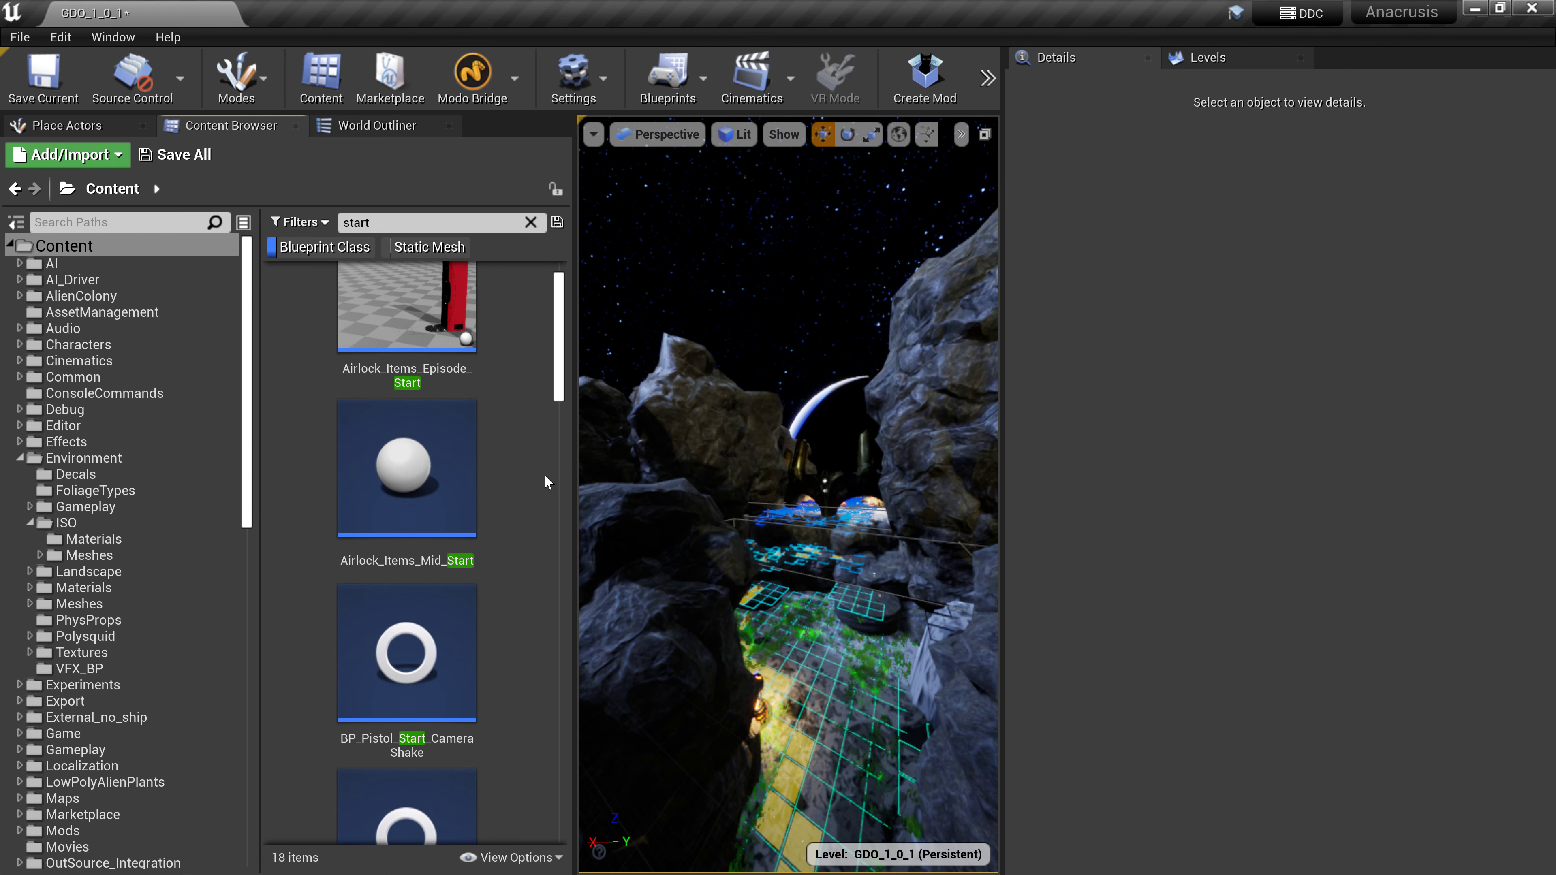
# Remove the Blueprint Class filter, try an asset search for "start_buddy", and clear the search text
pyautogui.click(389, 223)
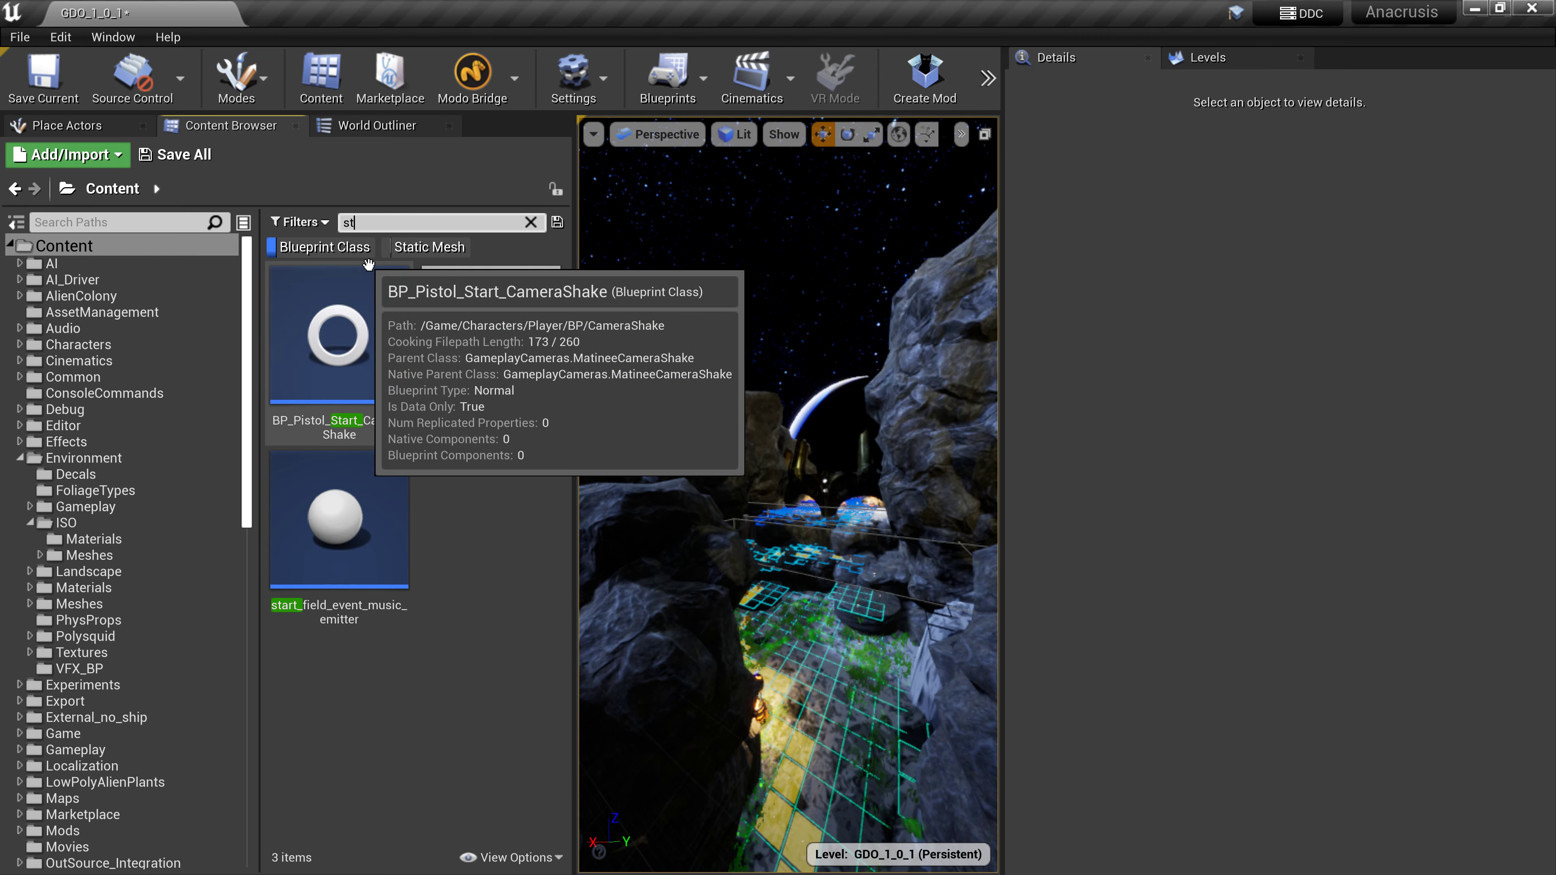
pyautogui.press('BackSpace')
pyautogui.press('BackSpace')
pyautogui.moveTo(819, 308); pyautogui.dragTo(882, 327, button='right')
pyautogui.press('w')
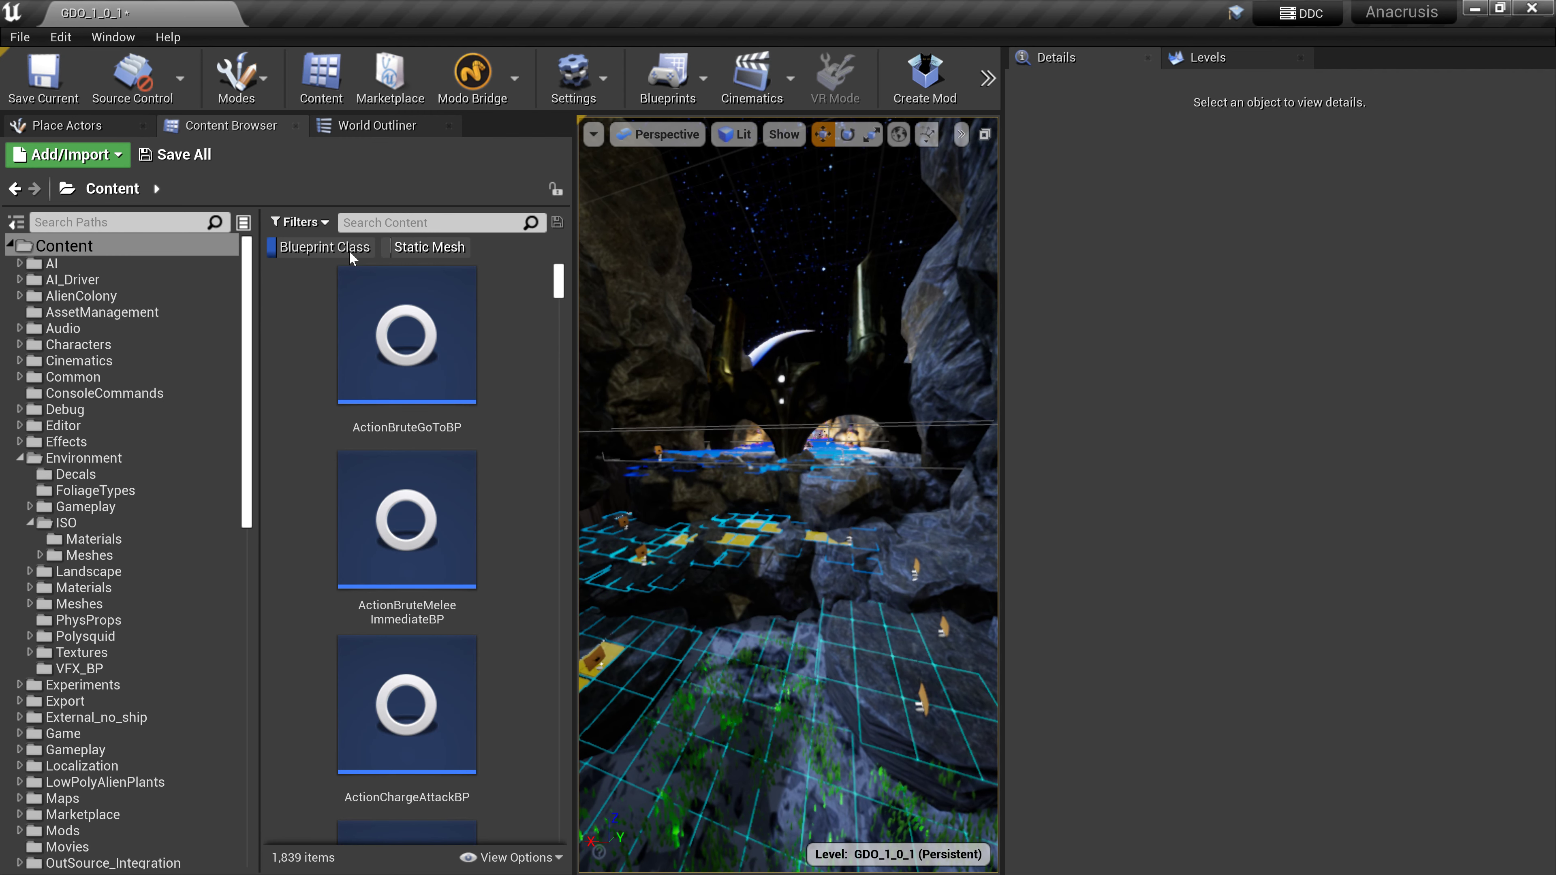
pyautogui.click(350, 251)
pyautogui.click(404, 224)
pyautogui.write('sta')
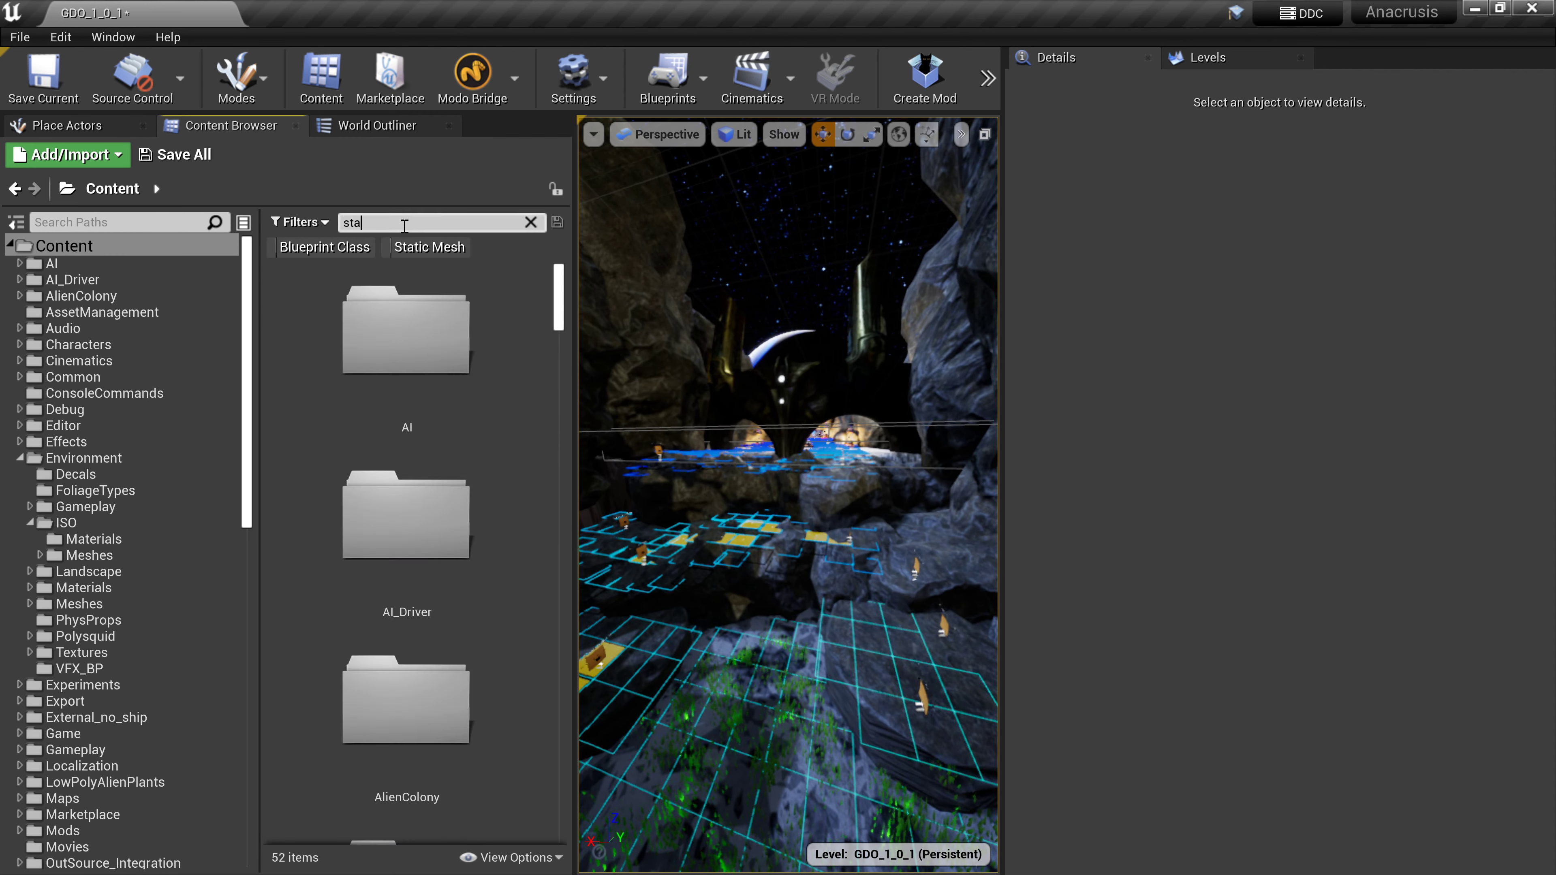
pyautogui.write('rt_buddy')
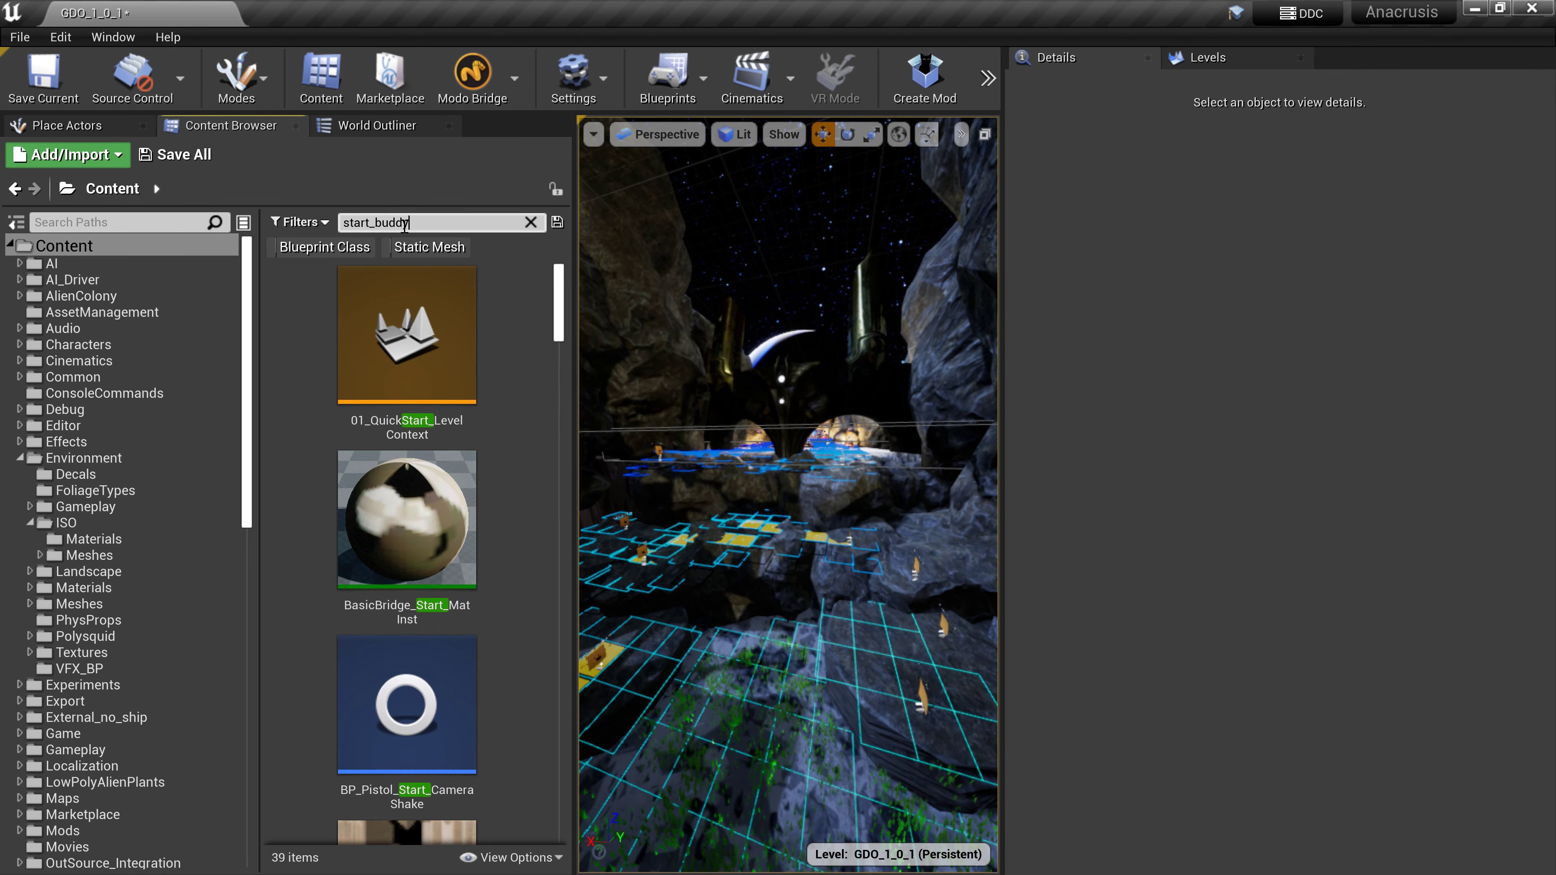
pyautogui.hotkey('ctrl', 'a')
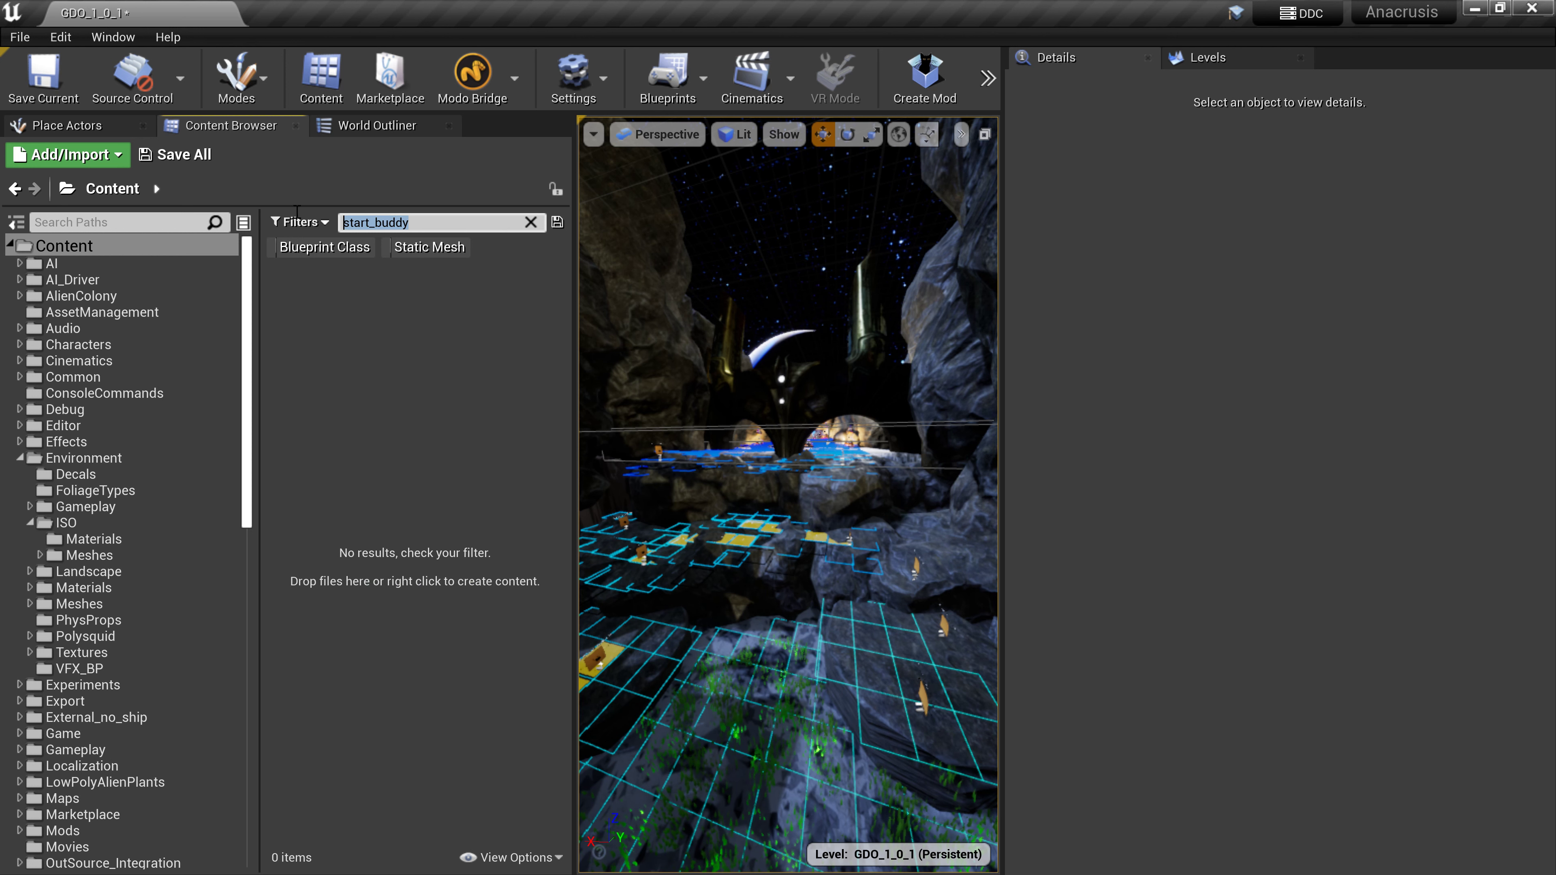
pyautogui.press('BackSpace')
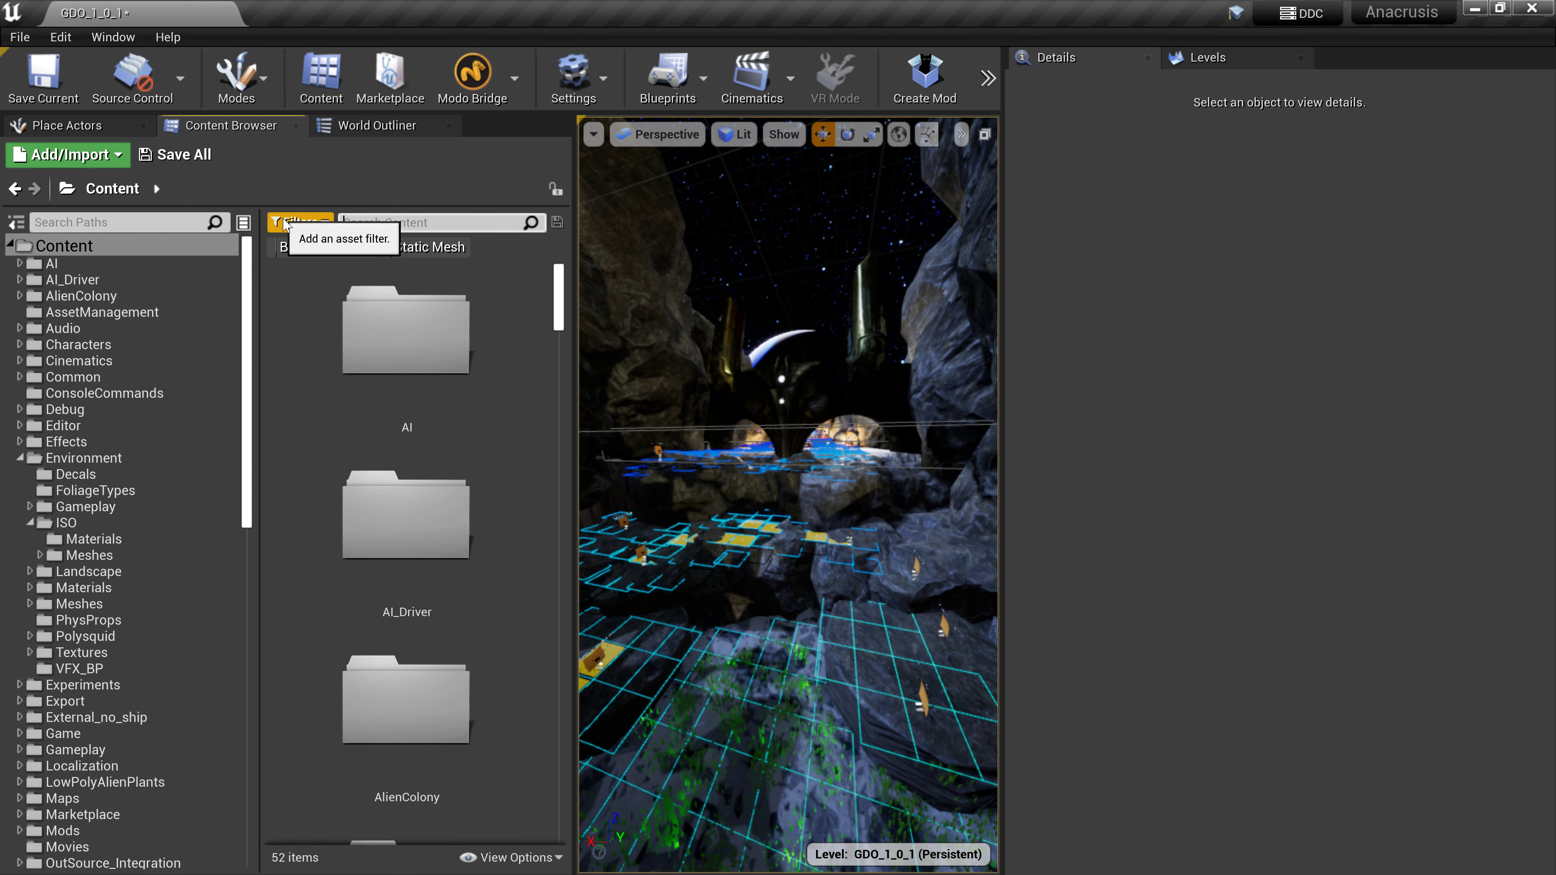
# Return to the start airlock and select the pink StartBuddy actor to check its name
pyautogui.press('w')
pyautogui.moveTo(702, 185); pyautogui.dragTo(784, 172, button='right')
pyautogui.press('w')
pyautogui.moveTo(790, 491); pyautogui.dragTo(790, 490, button='right')
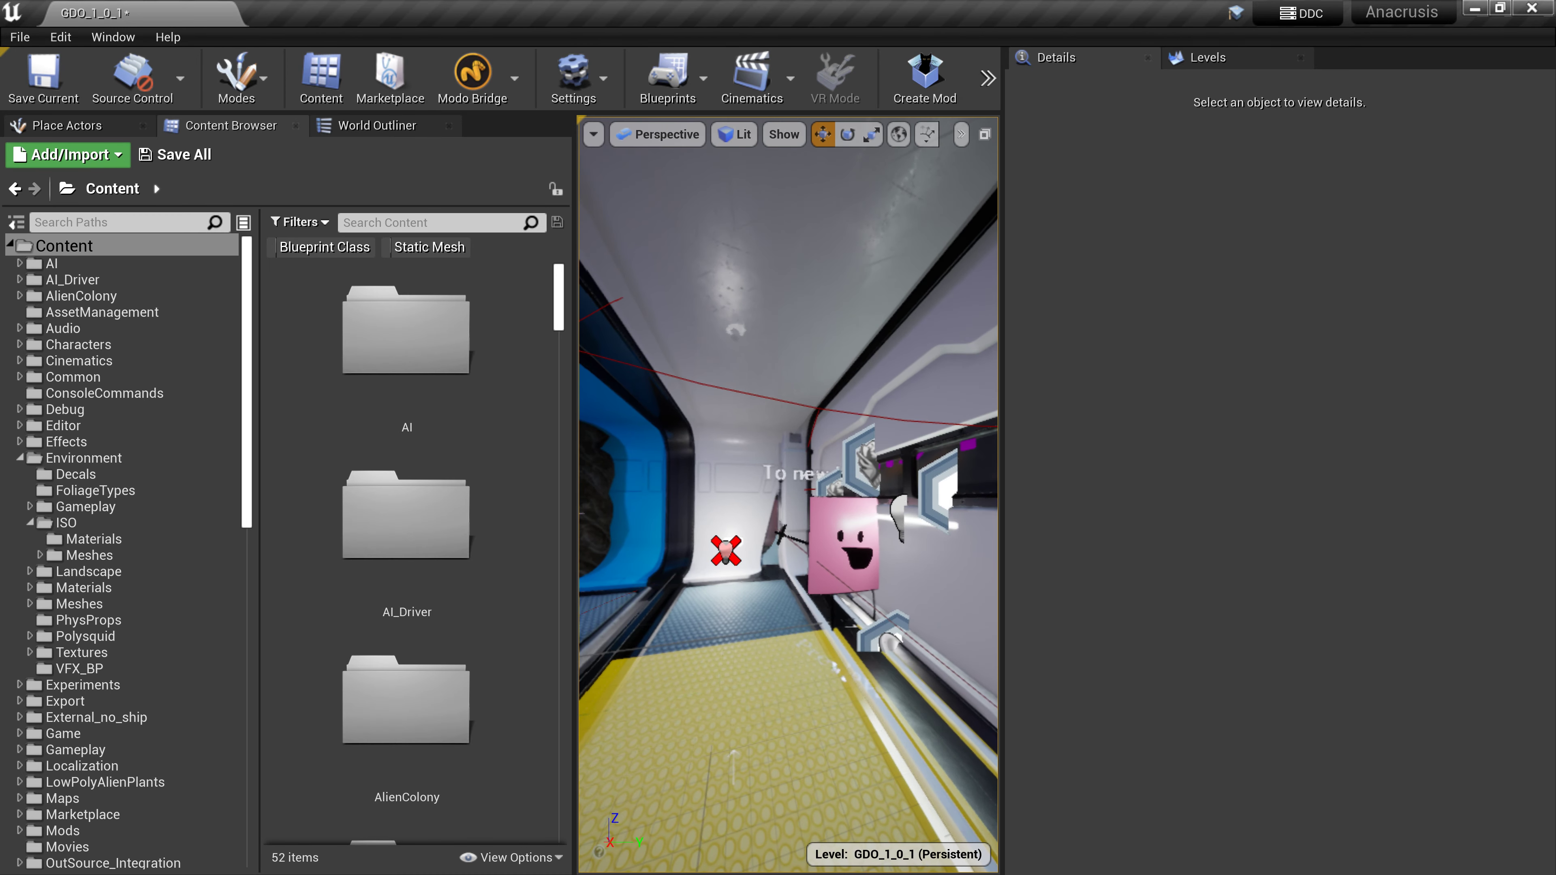
pyautogui.click(786, 531)
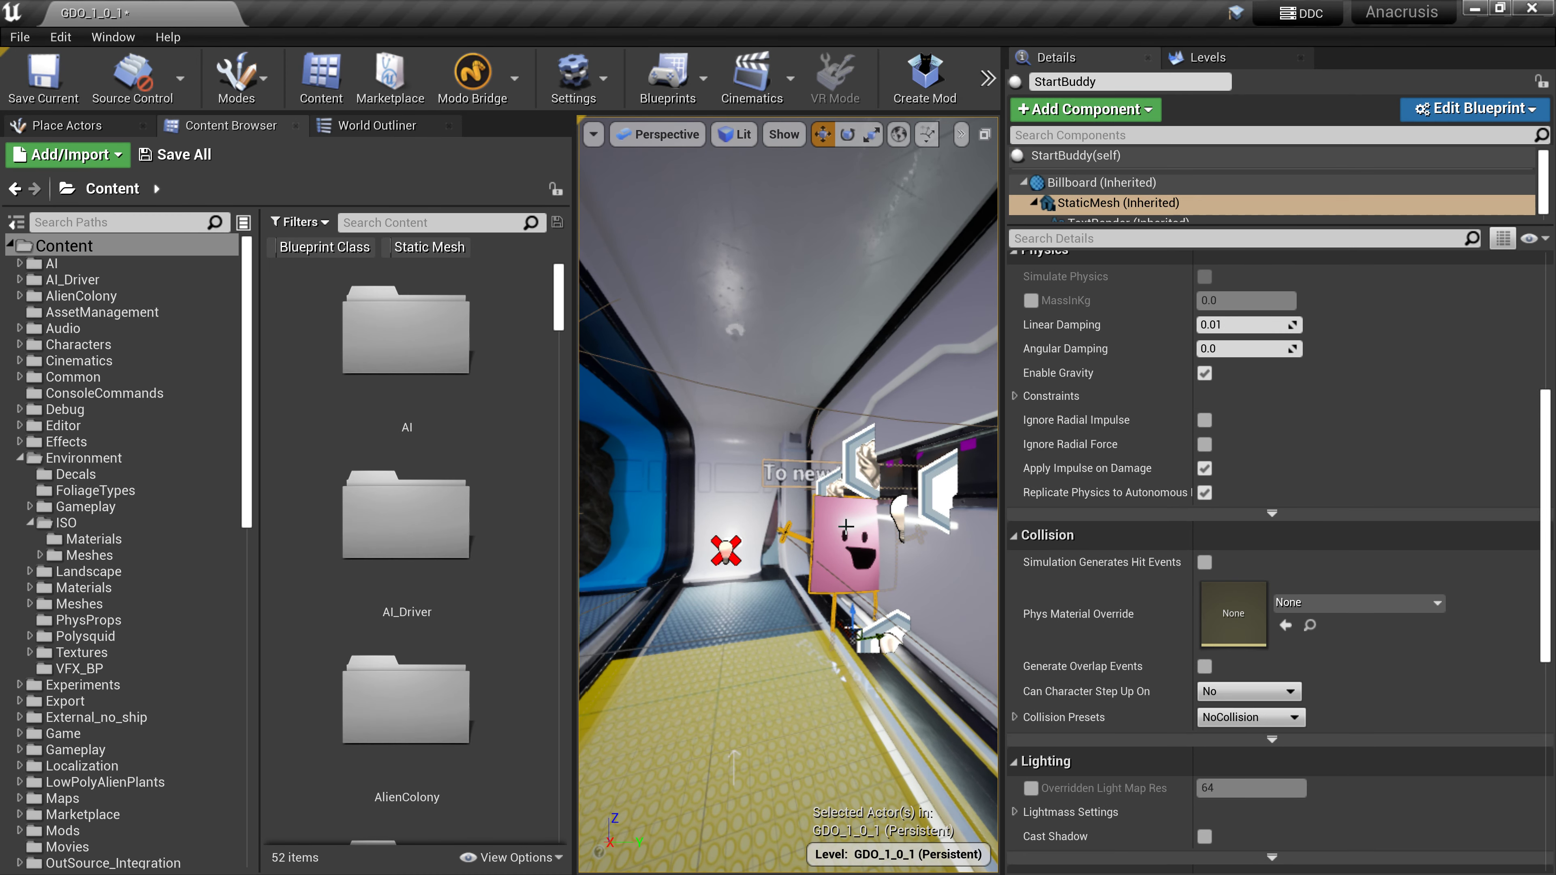
# Search the project assets for "startbuddy" to locate the StartBuddy blueprint
pyautogui.click(384, 223)
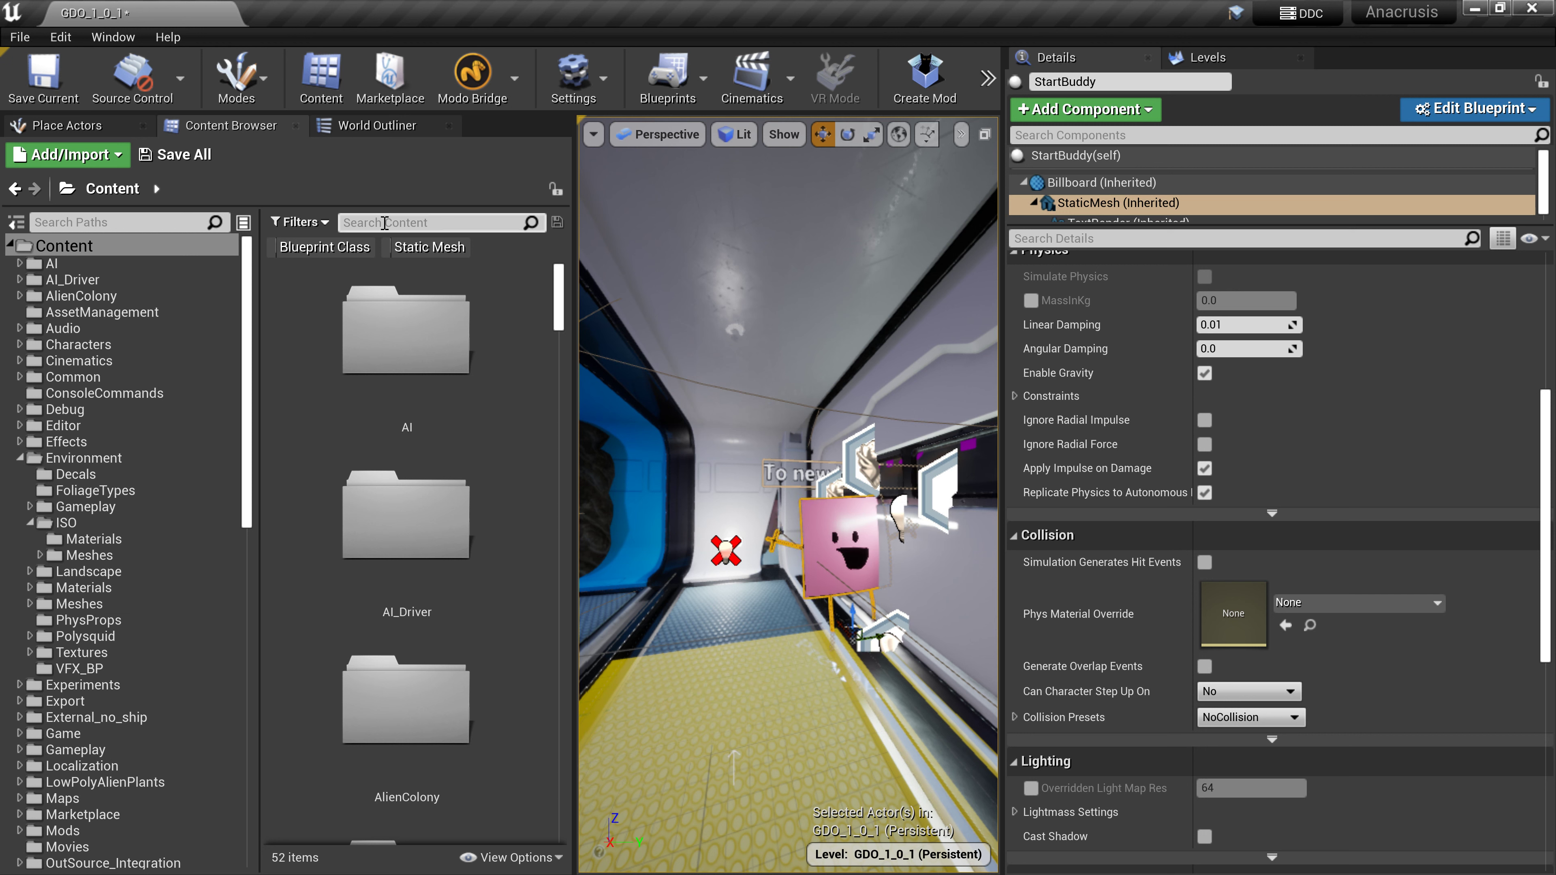
pyautogui.write('start')
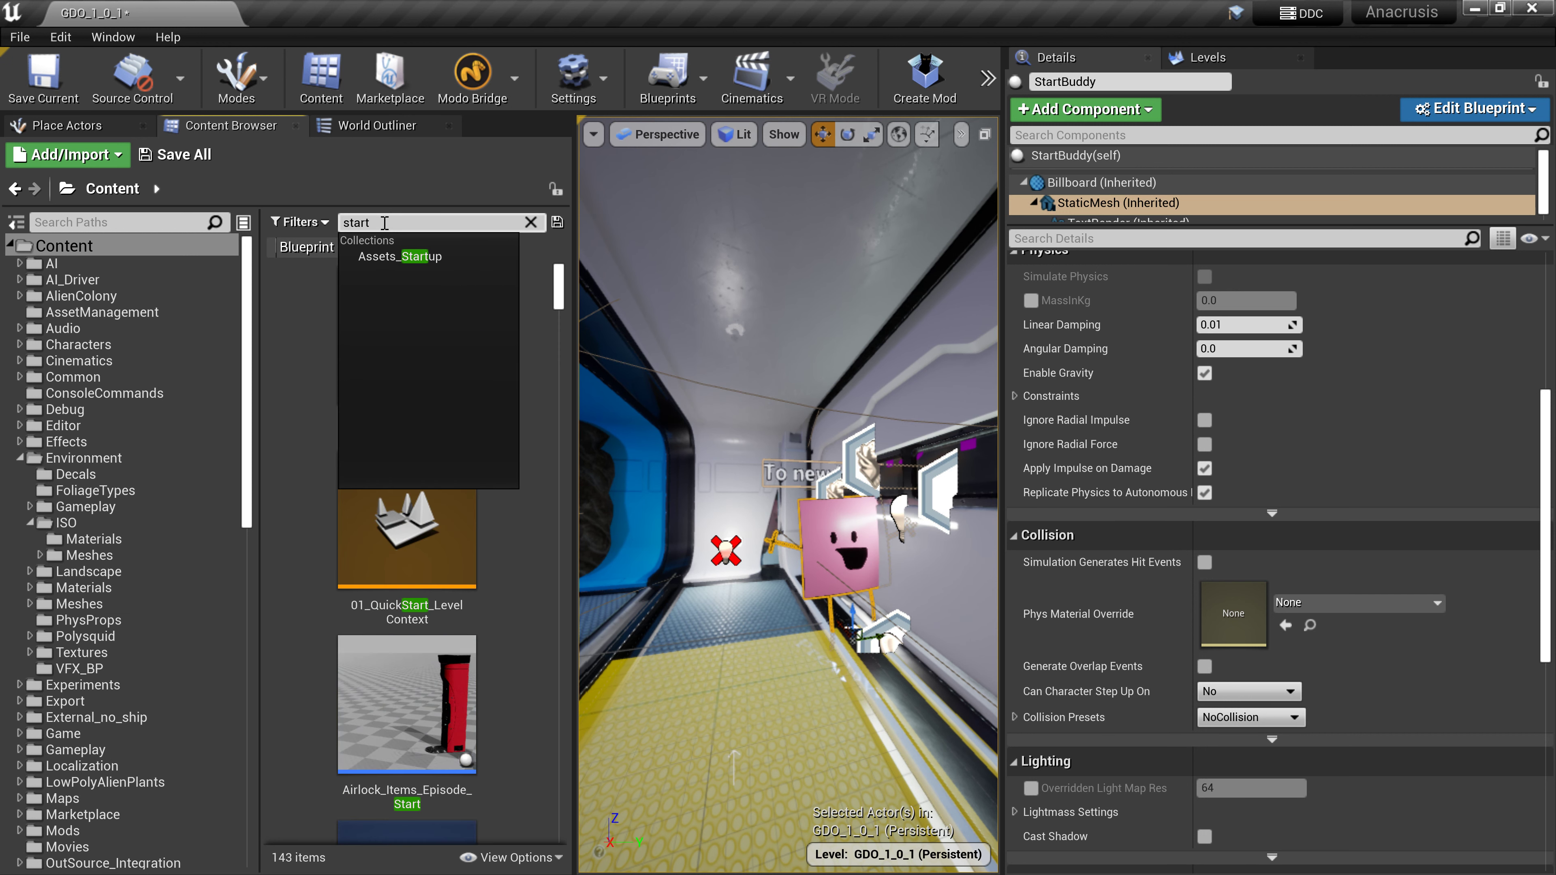
pyautogui.write('buddy')
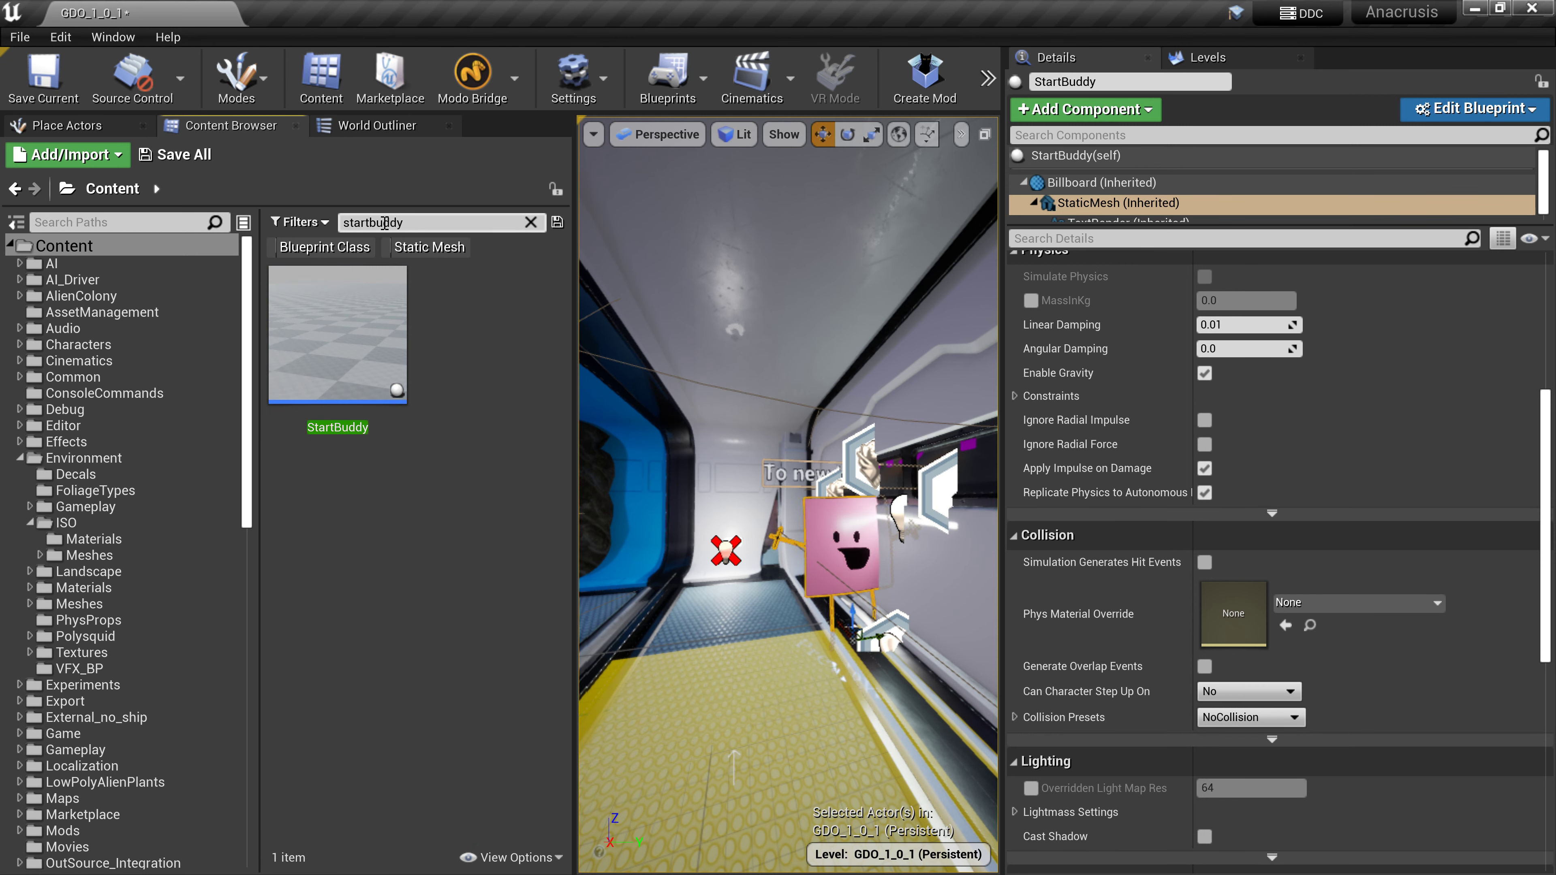
pyautogui.click(318, 256)
pyautogui.click(318, 256)
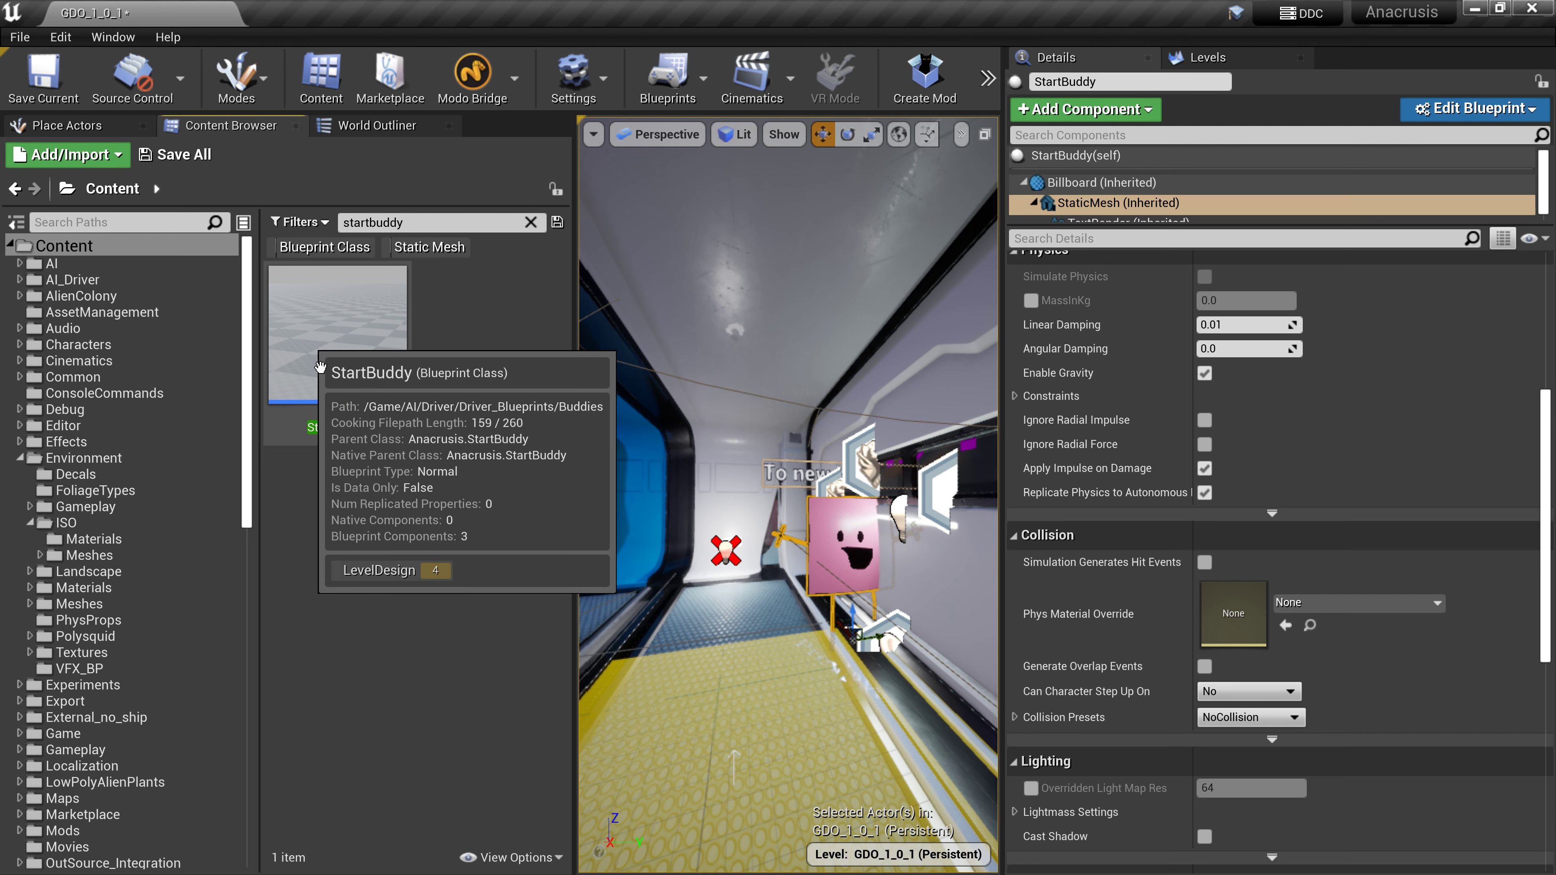
# Place a second StartBuddy on the airlock's yellow floor as a demonstration and delete it
pyautogui.moveTo(340, 436); pyautogui.dragTo(697, 706)
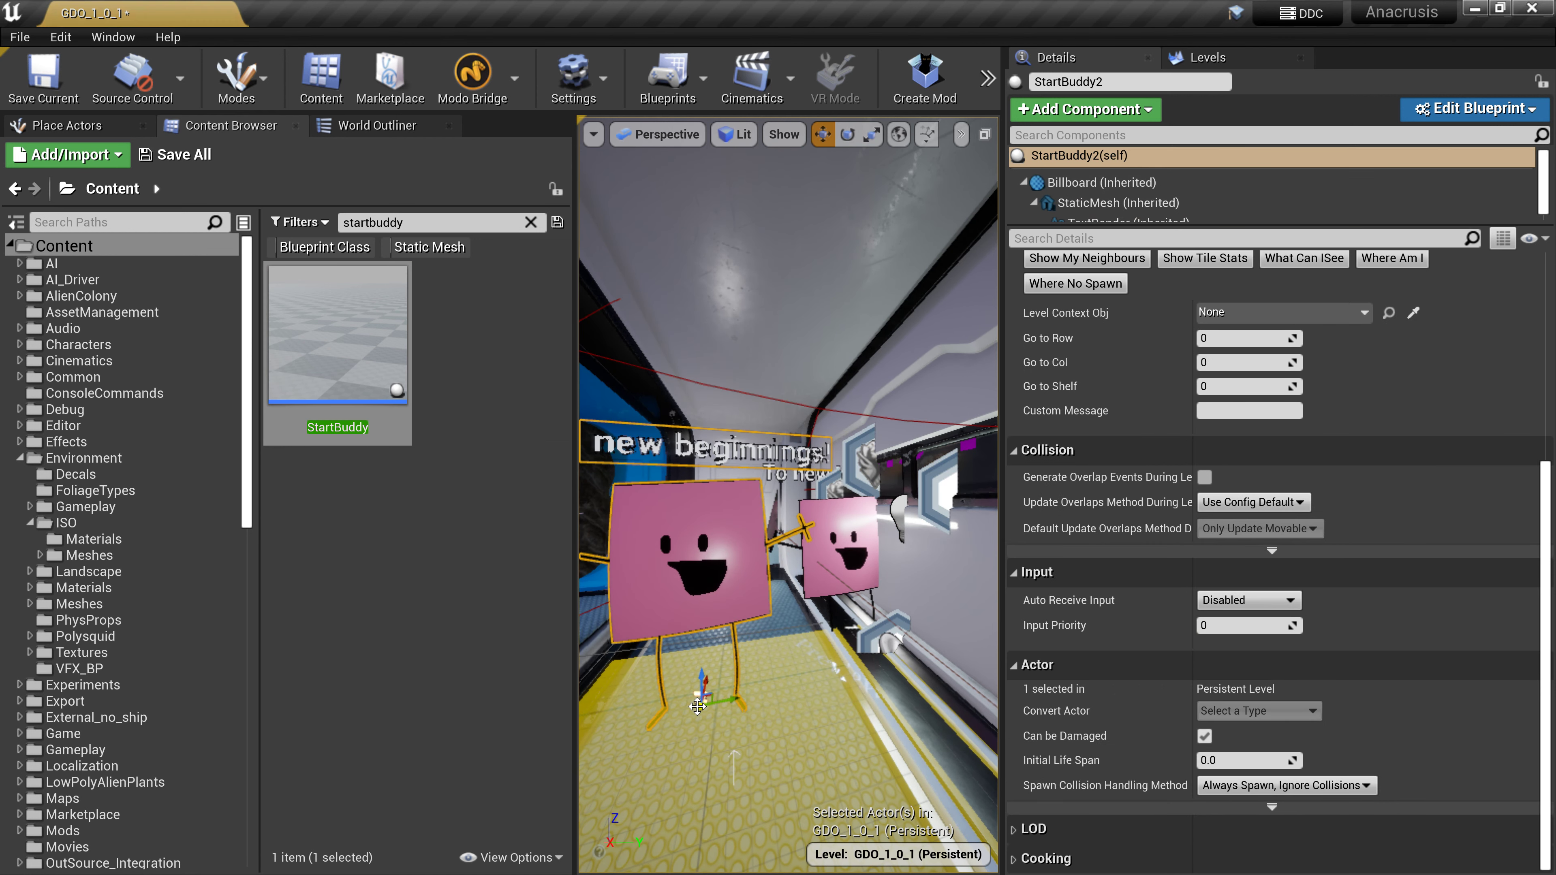
pyautogui.press('Delete')
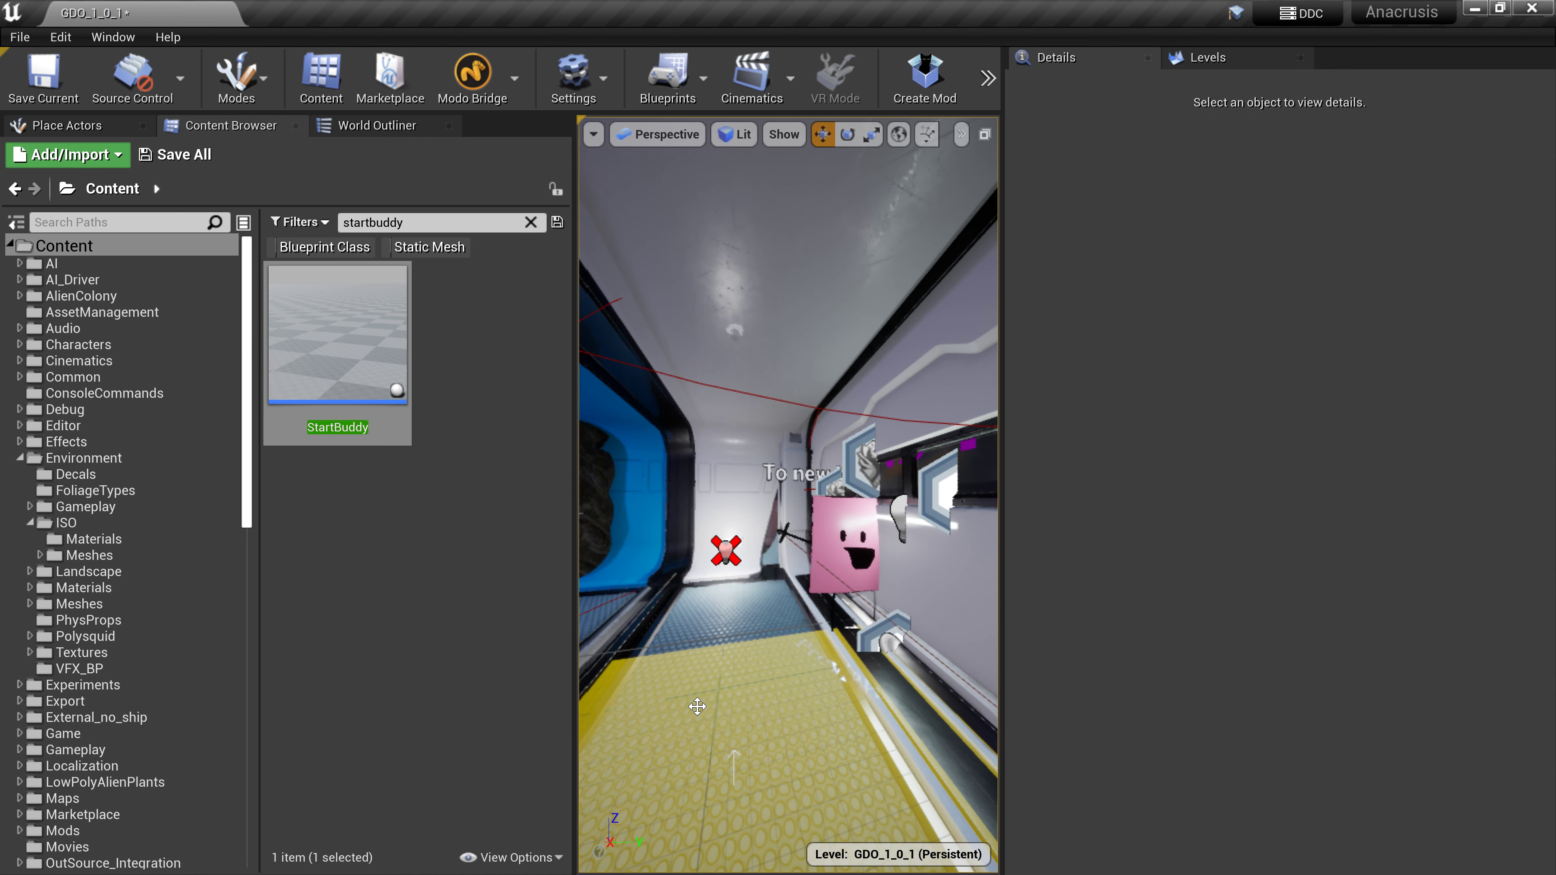
# Search the project assets for "levelcontext" and locate the LevelContextBP blueprint, checking the results with and without the Blueprint Class filter
pyautogui.click(392, 222)
pyautogui.press('BackSpace')
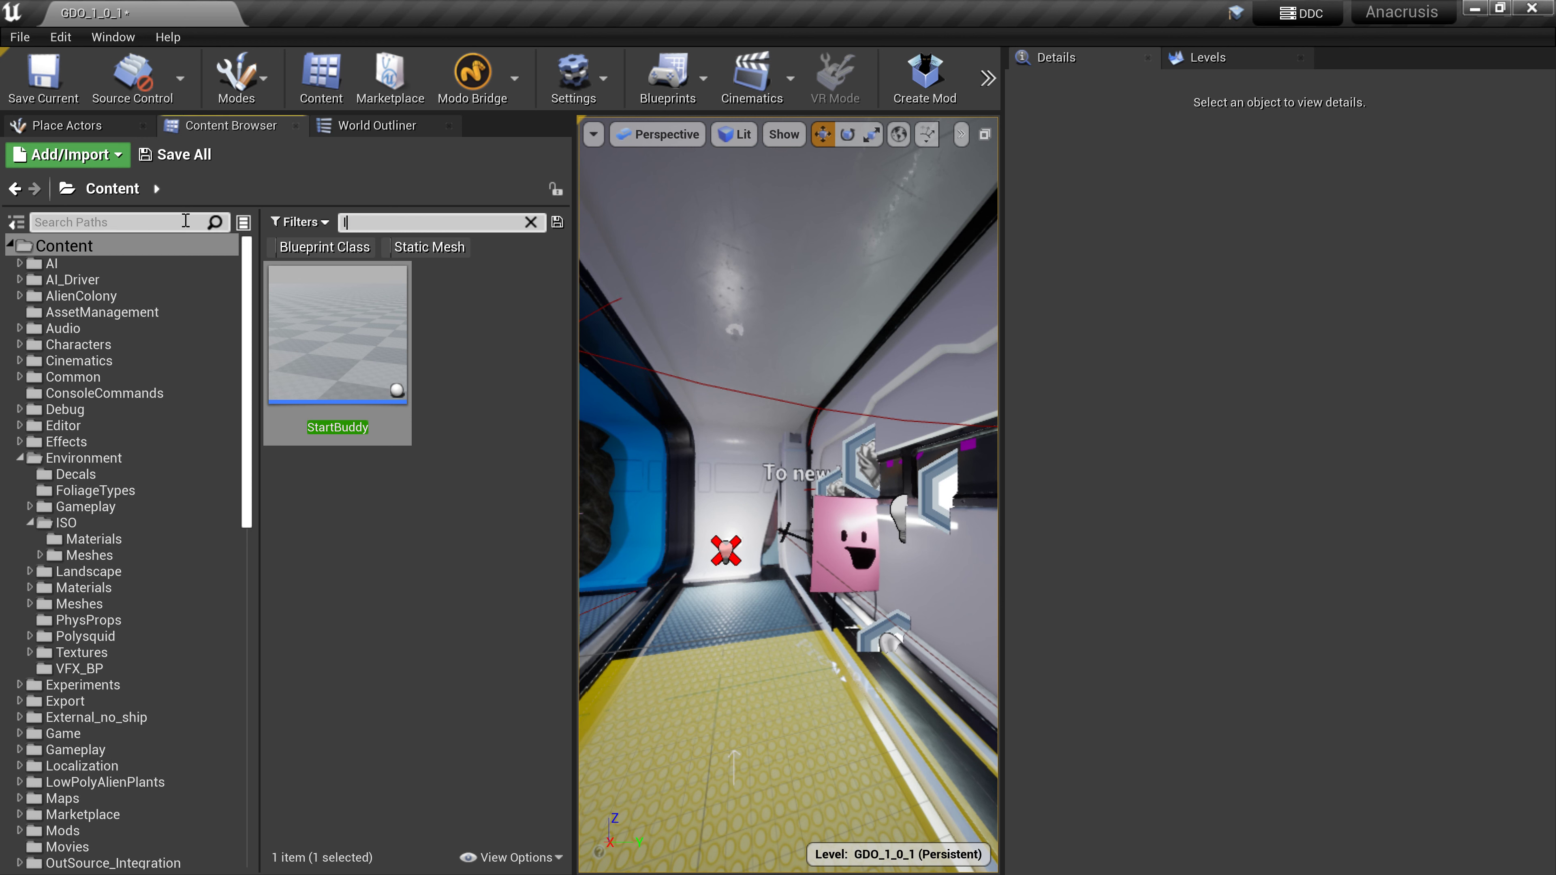
pyautogui.write('levelcontext')
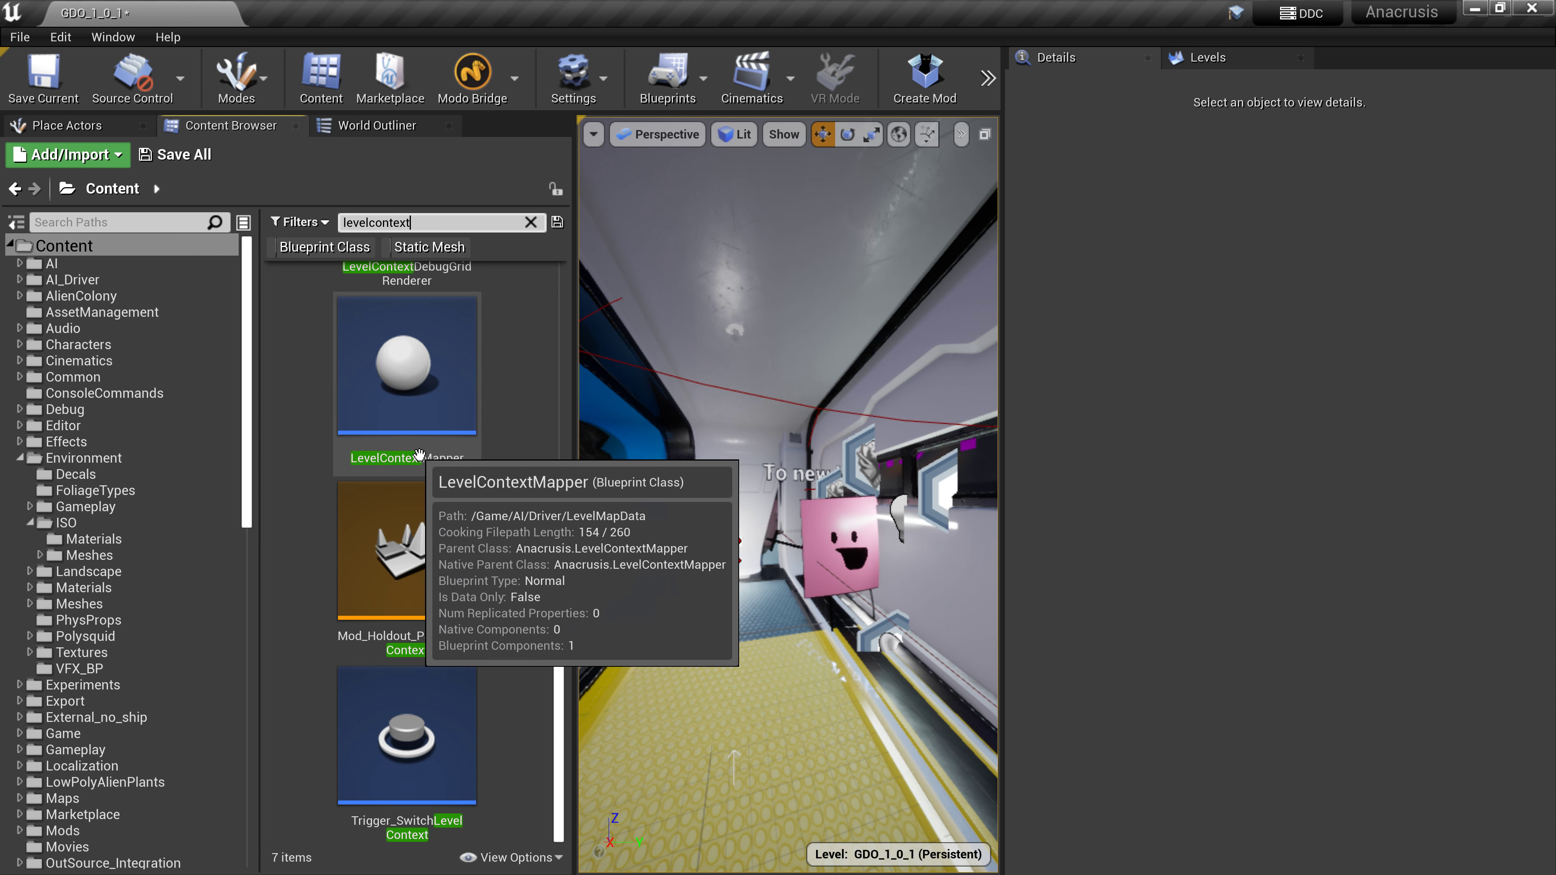
pyautogui.scroll(8, 487, 456)
pyautogui.scroll(-3, 531, 503)
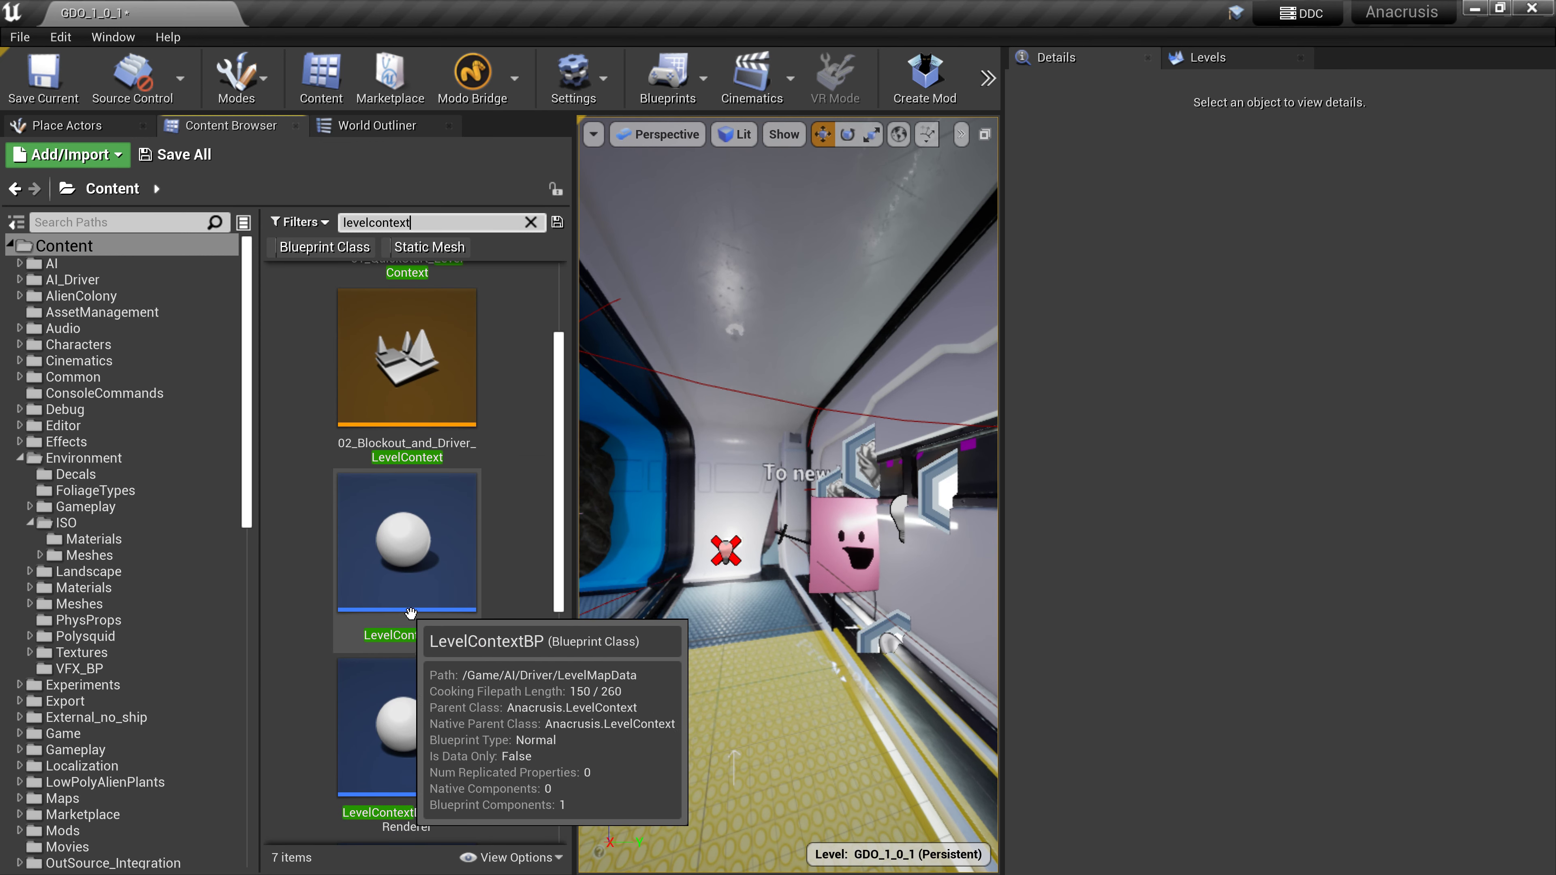
pyautogui.click(322, 253)
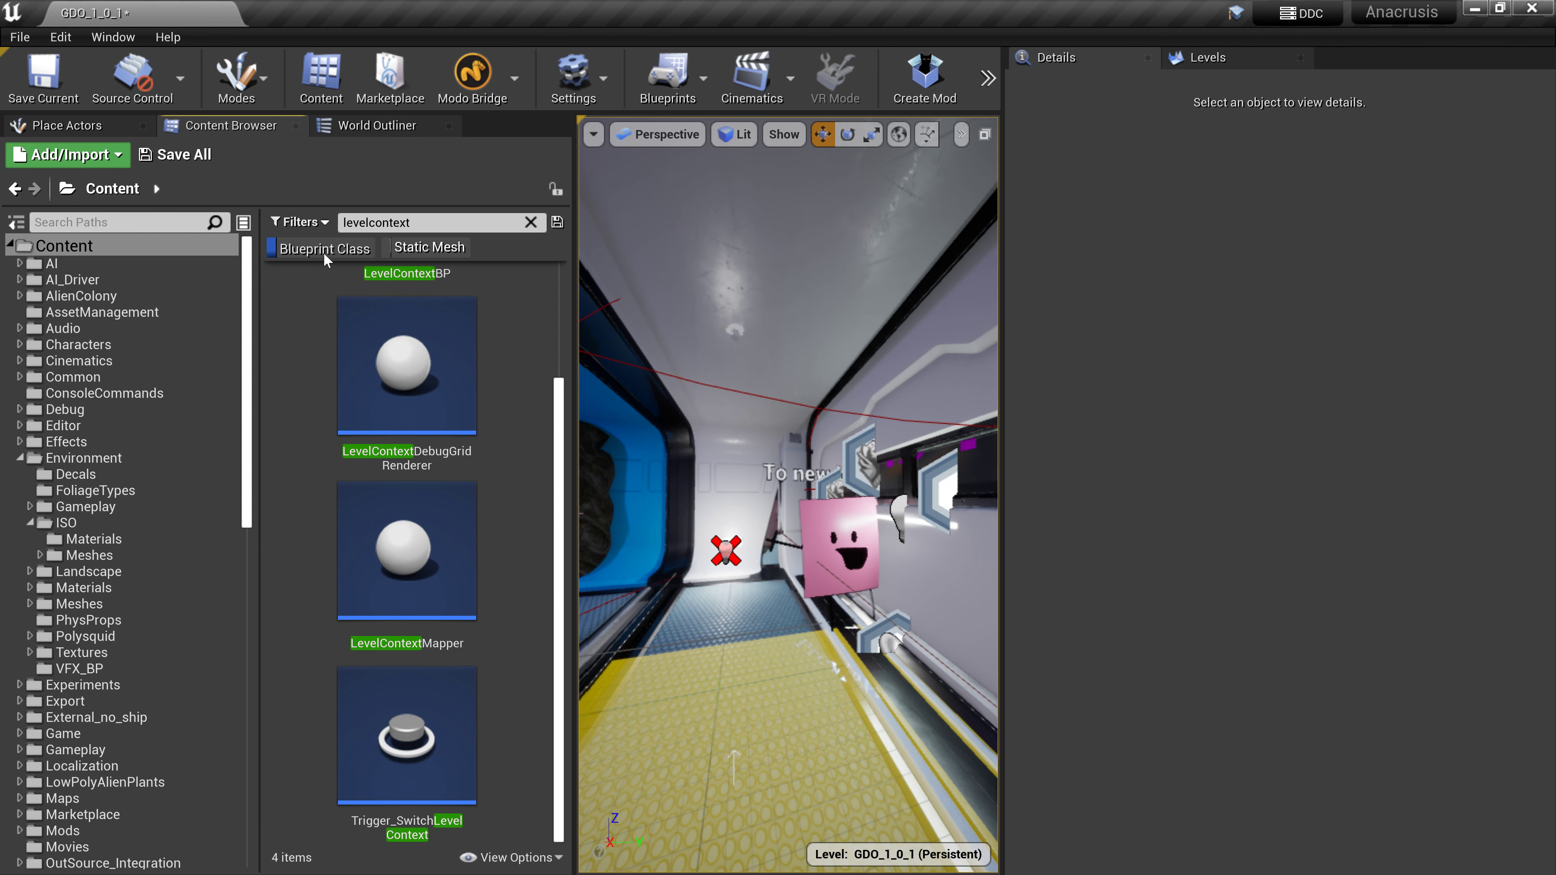
pyautogui.click(323, 252)
pyautogui.click(424, 222)
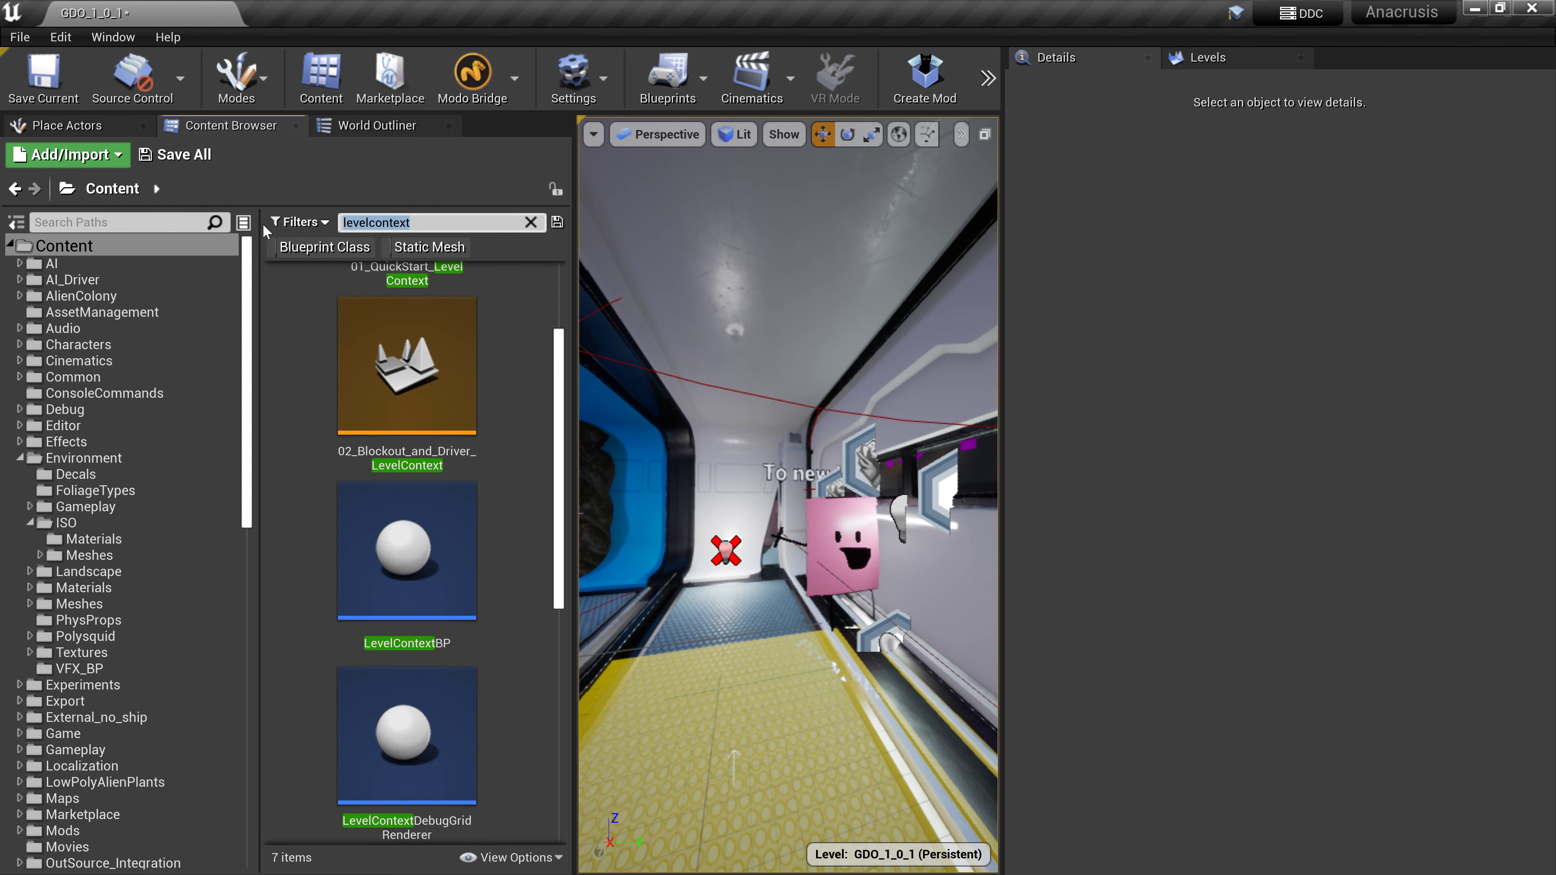
# Clear the asset search and select the LevelStreamer and LevelContextMapper actors near the lantern to check their names and settings
pyautogui.press('BackSpace')
pyautogui.moveTo(814, 417); pyautogui.dragTo(593, 374, button='right')
pyautogui.moveTo(788, 494); pyautogui.dragTo(594, 472, button='right')
pyautogui.moveTo(781, 402); pyautogui.dragTo(775, 397, button='right')
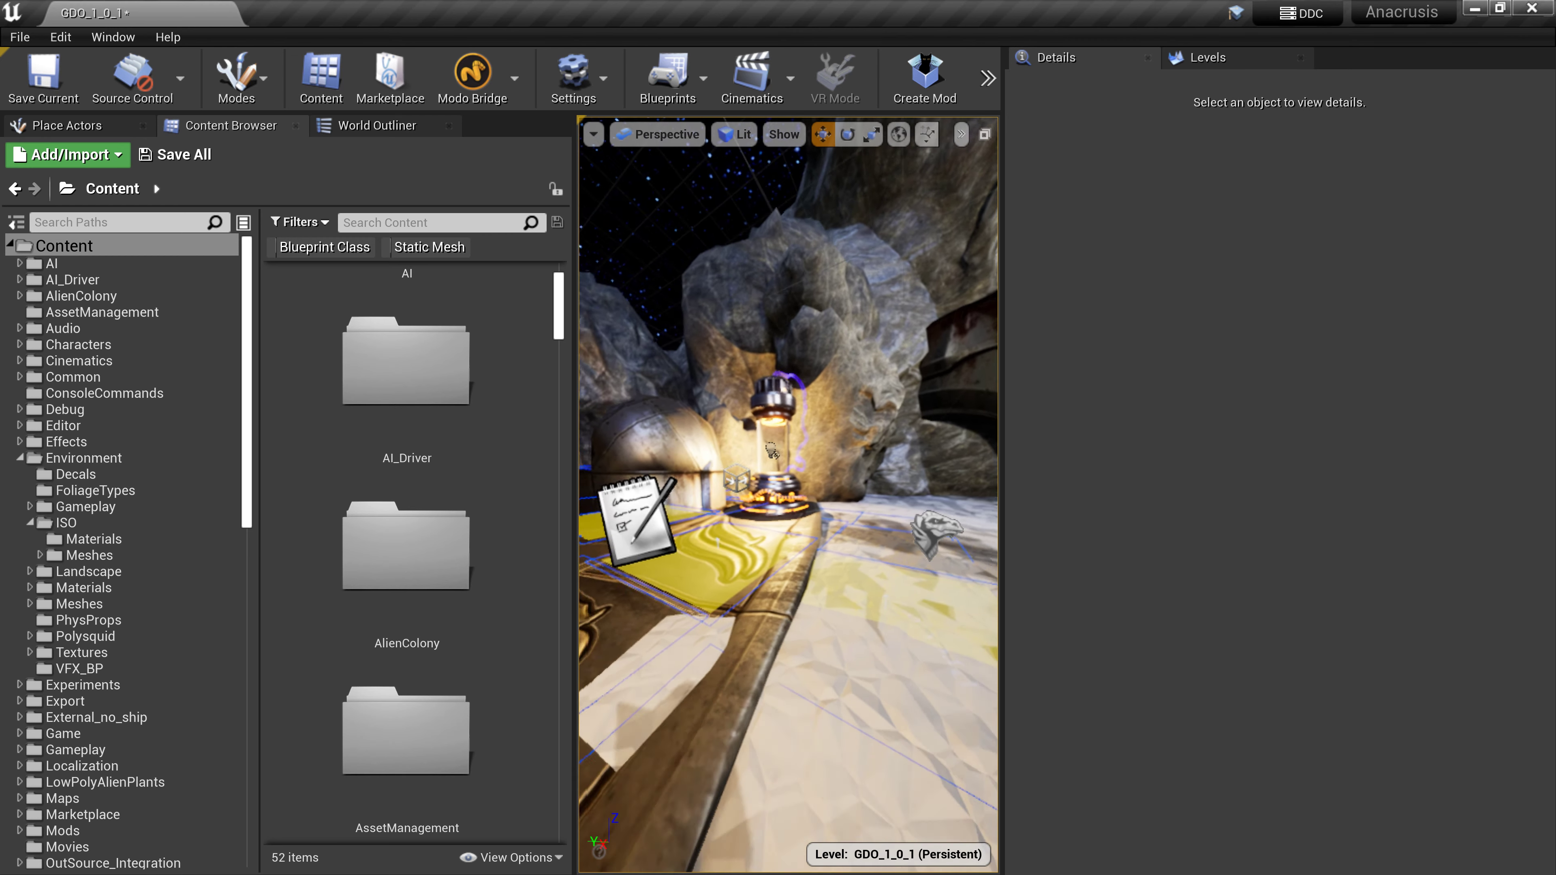
pyautogui.click(682, 516)
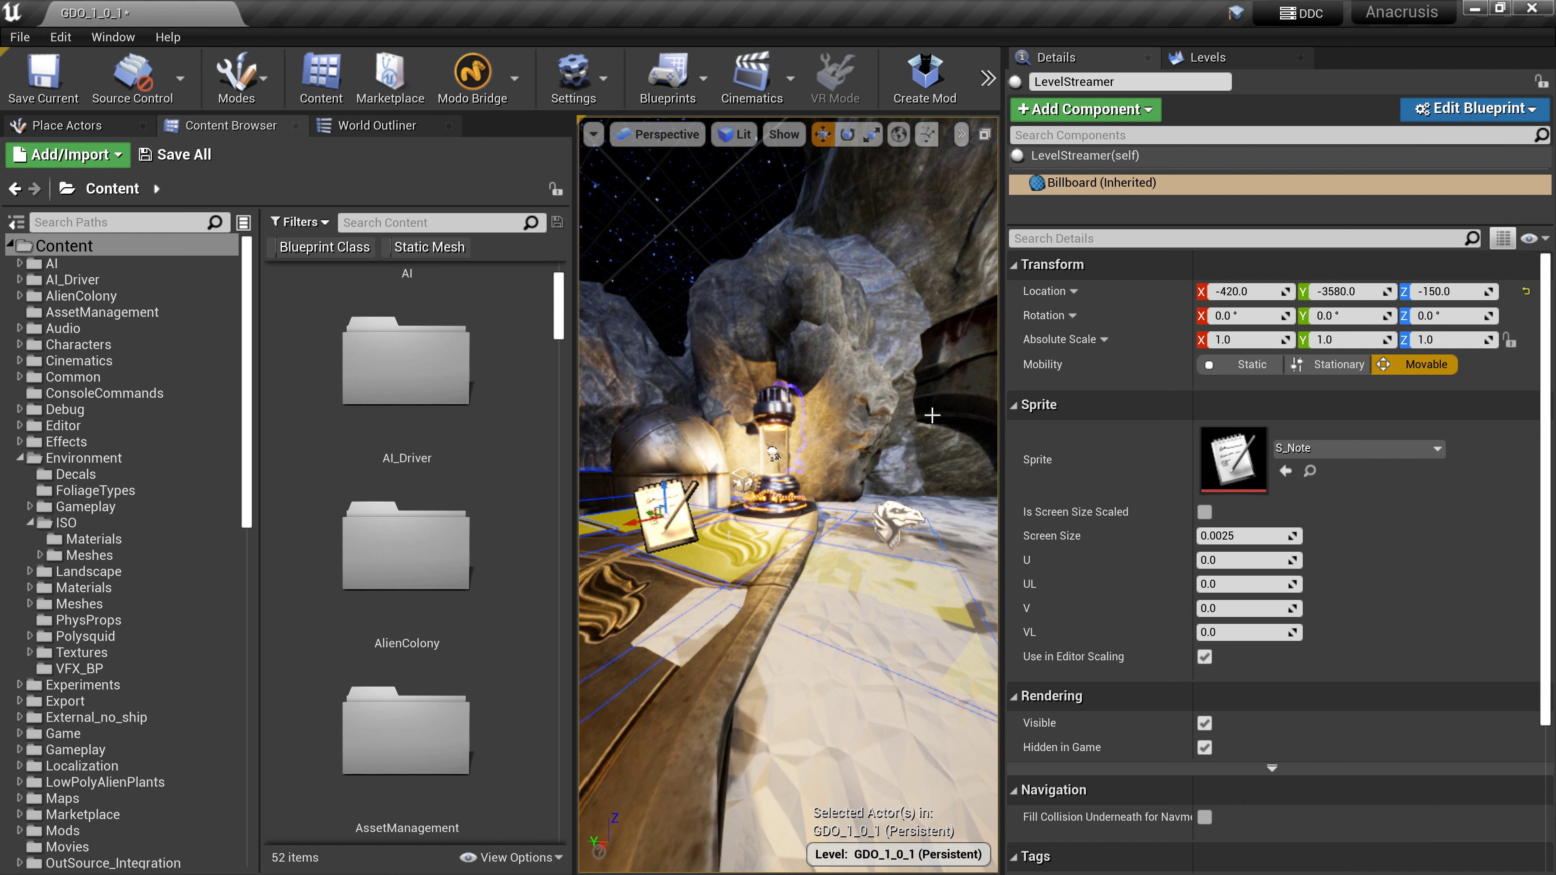
pyautogui.scroll(-1, 1356, 630)
pyautogui.scroll(1, 1355, 628)
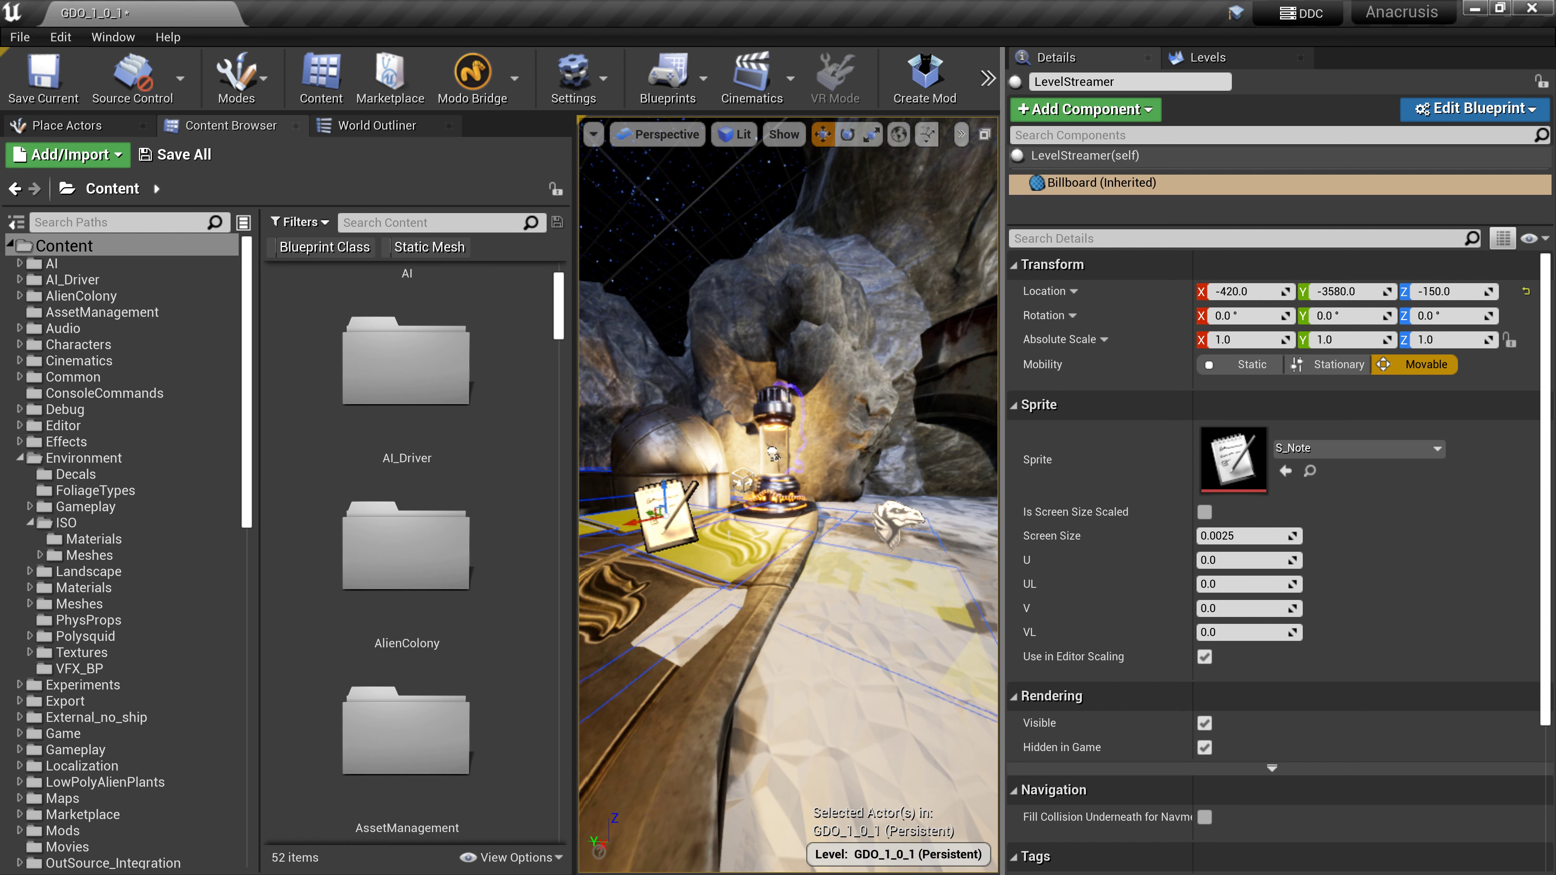
pyautogui.click(741, 478)
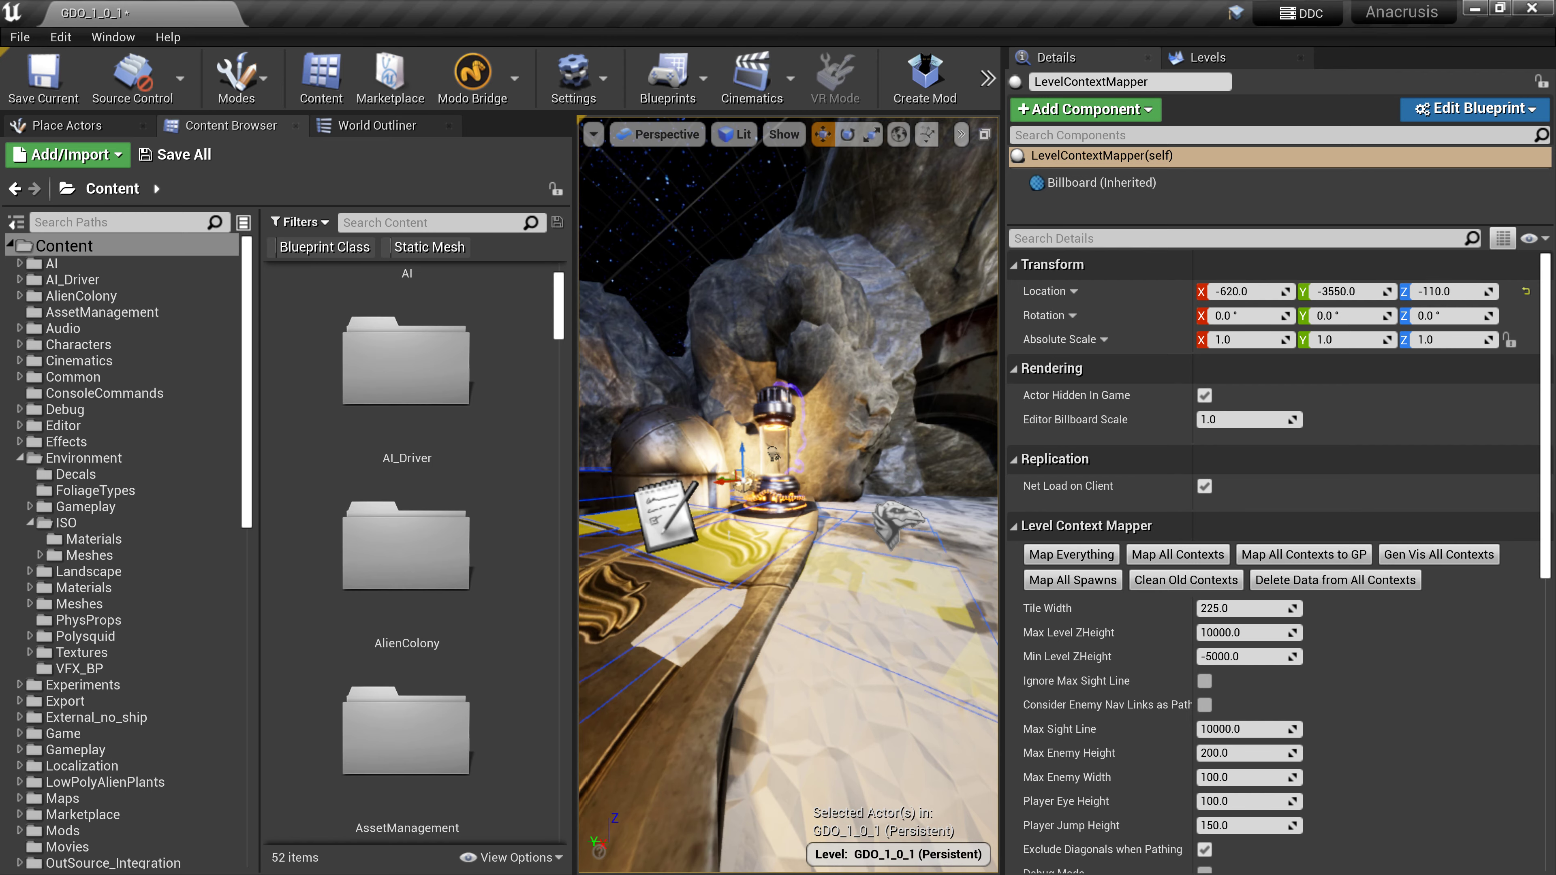
# Select the AICoordinatorInfoBP actor beside the lantern and examine its settings and placement
pyautogui.moveTo(844, 384); pyautogui.dragTo(944, 384, button='right')
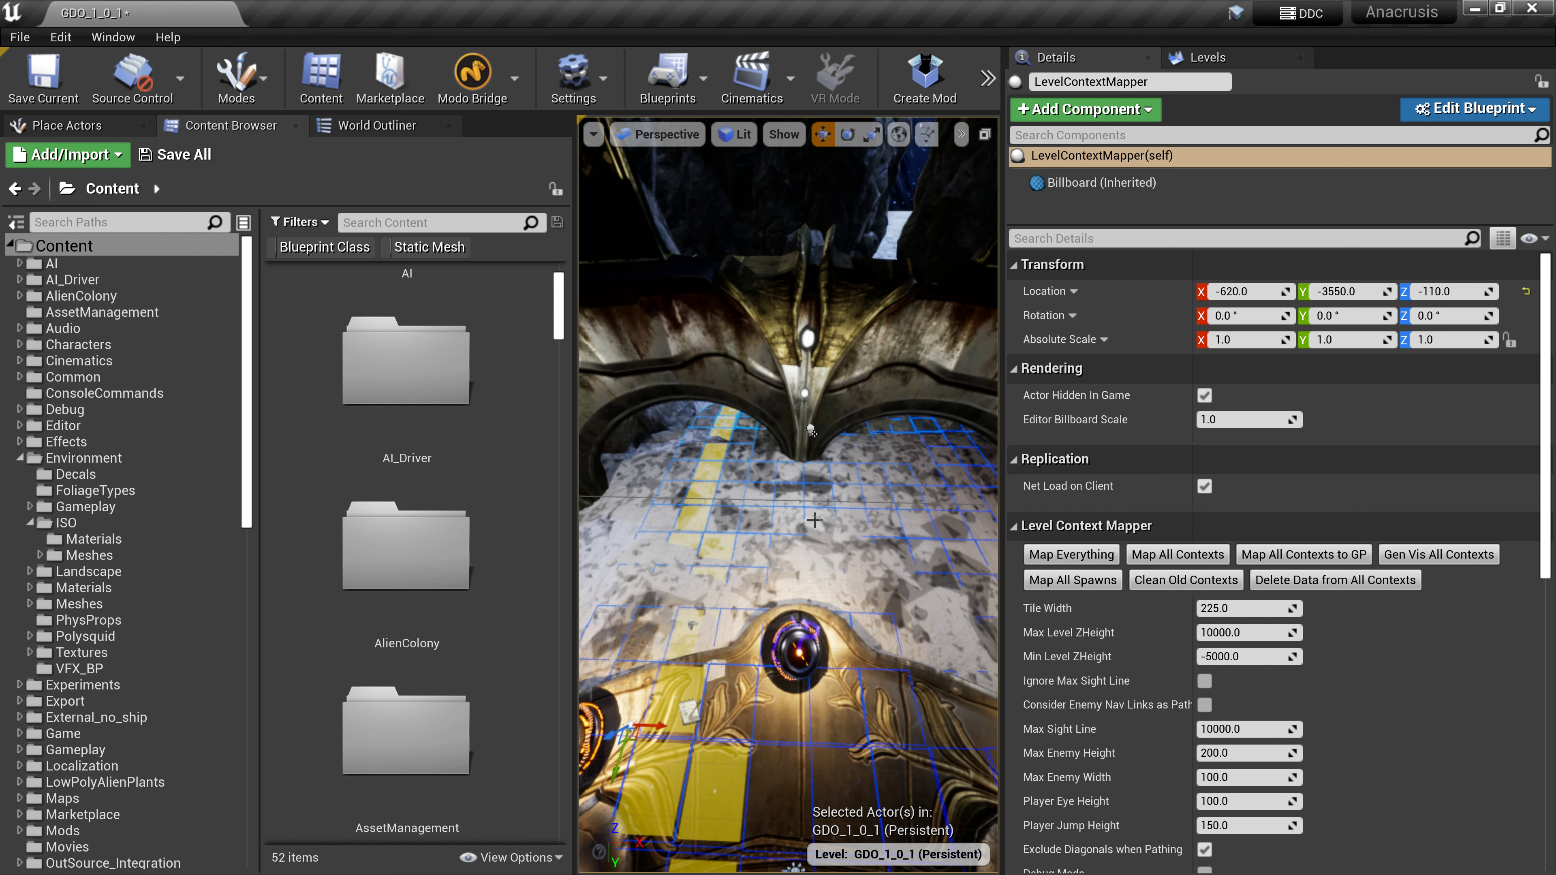
pyautogui.moveTo(814, 520); pyautogui.dragTo(619, 527, button='right')
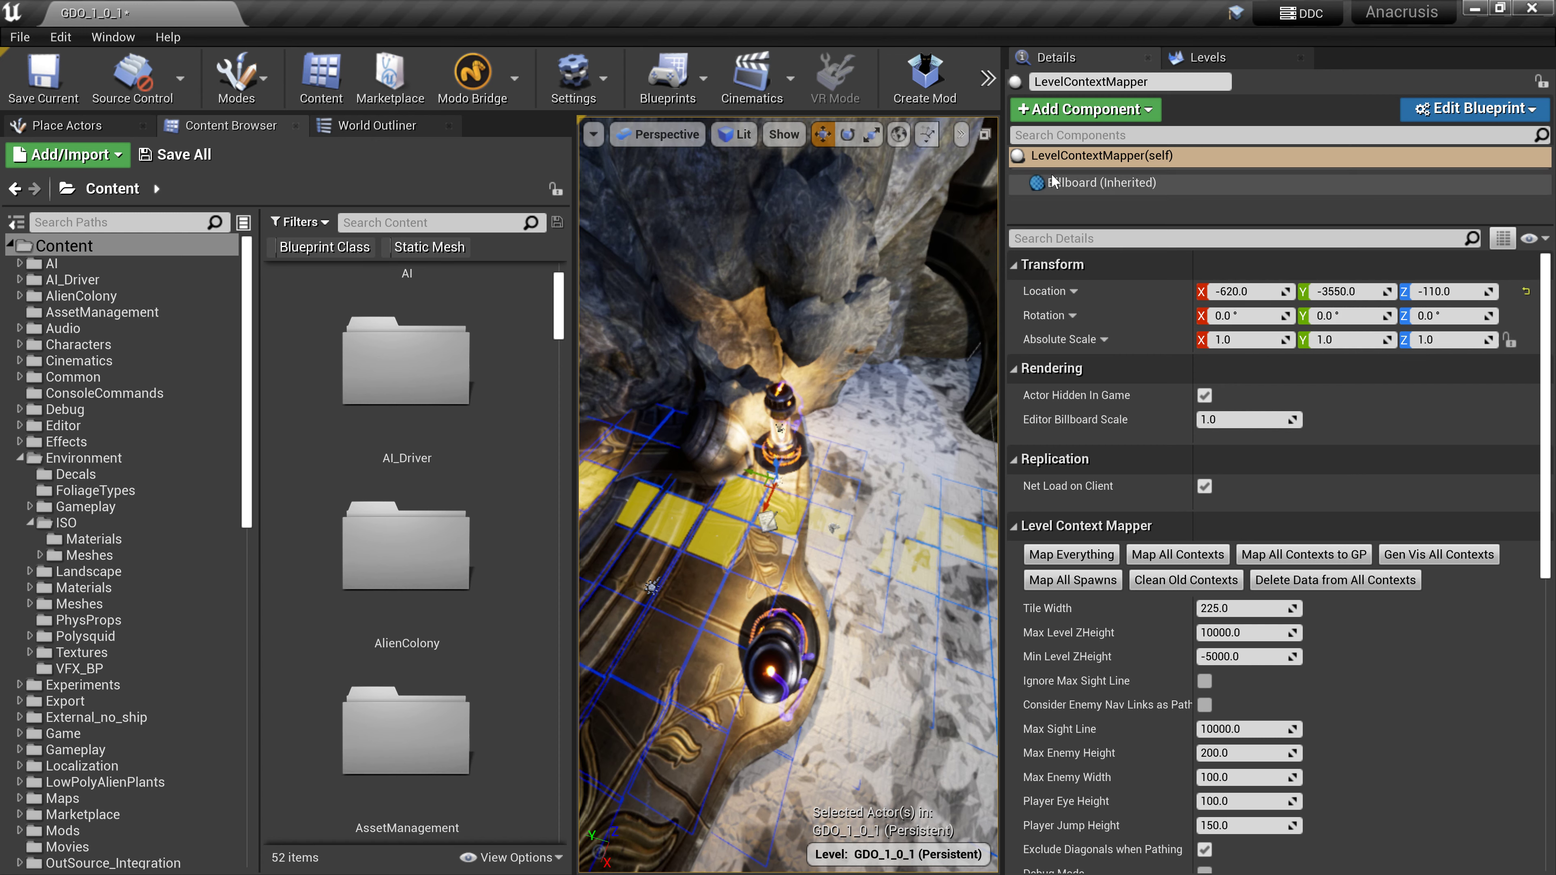
pyautogui.press('w')
pyautogui.moveTo(817, 472); pyautogui.dragTo(788, 384, button='right')
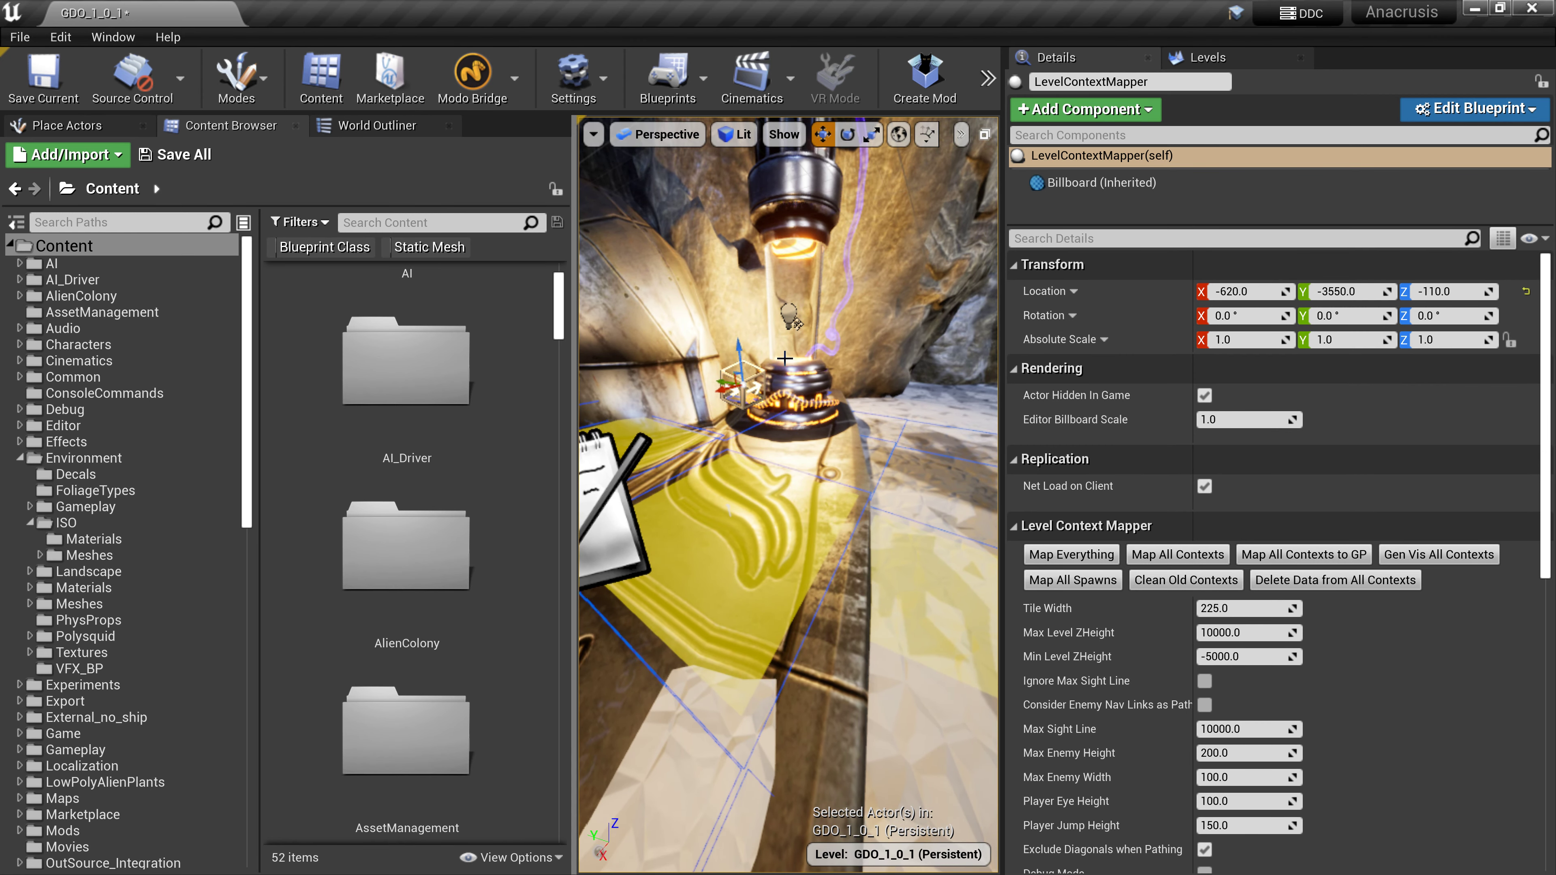
pyautogui.moveTo(785, 359); pyautogui.dragTo(787, 469, button='right')
pyautogui.press('s')
pyautogui.press('w')
pyautogui.click(765, 438)
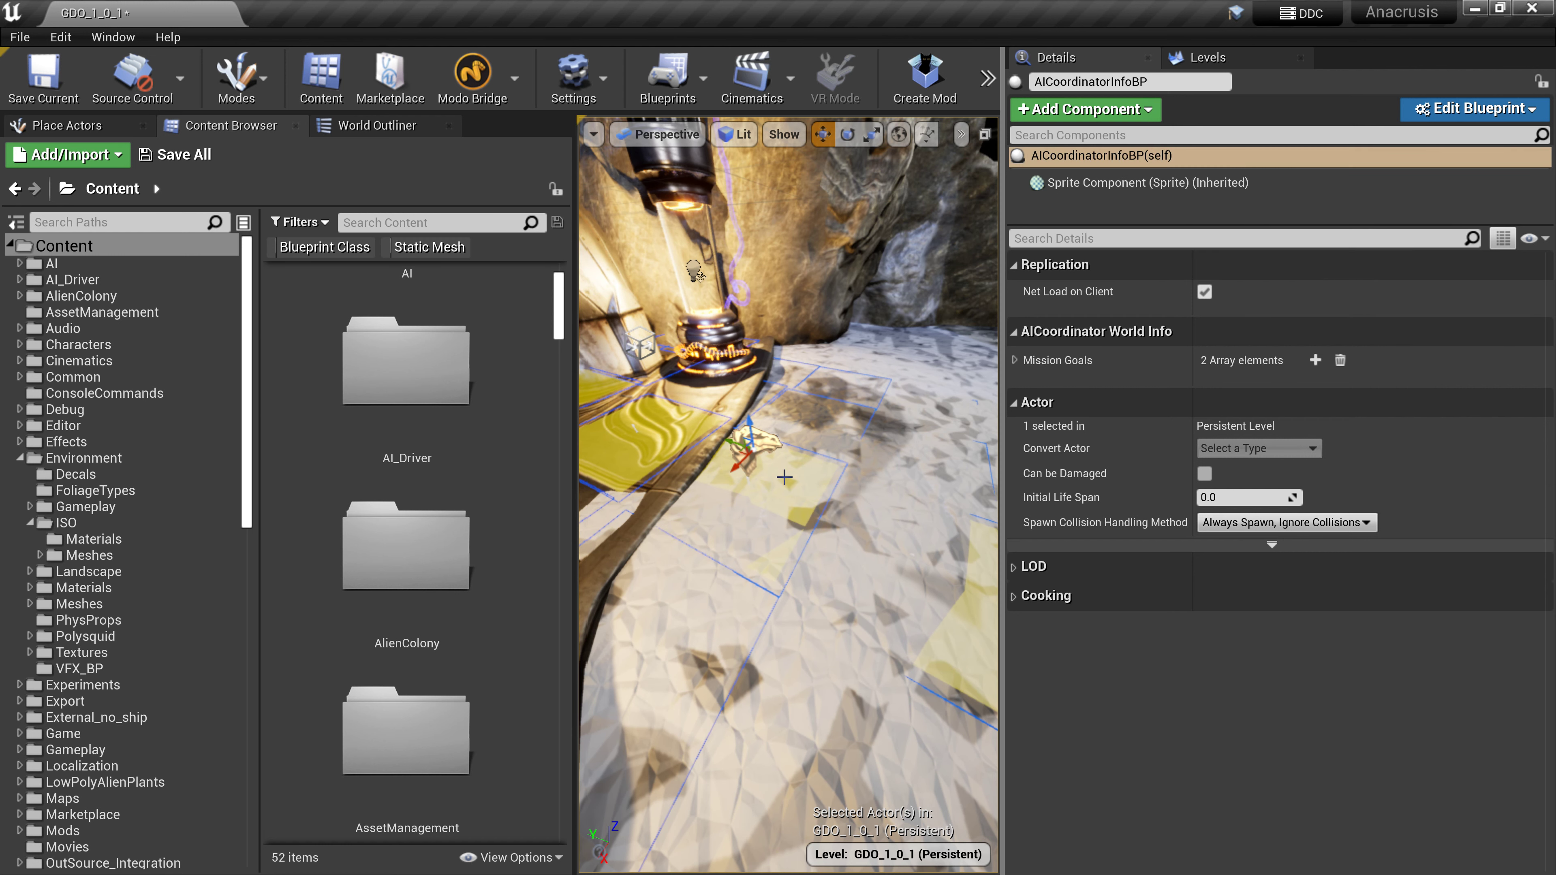
pyautogui.moveTo(784, 478); pyautogui.dragTo(723, 405, button='right')
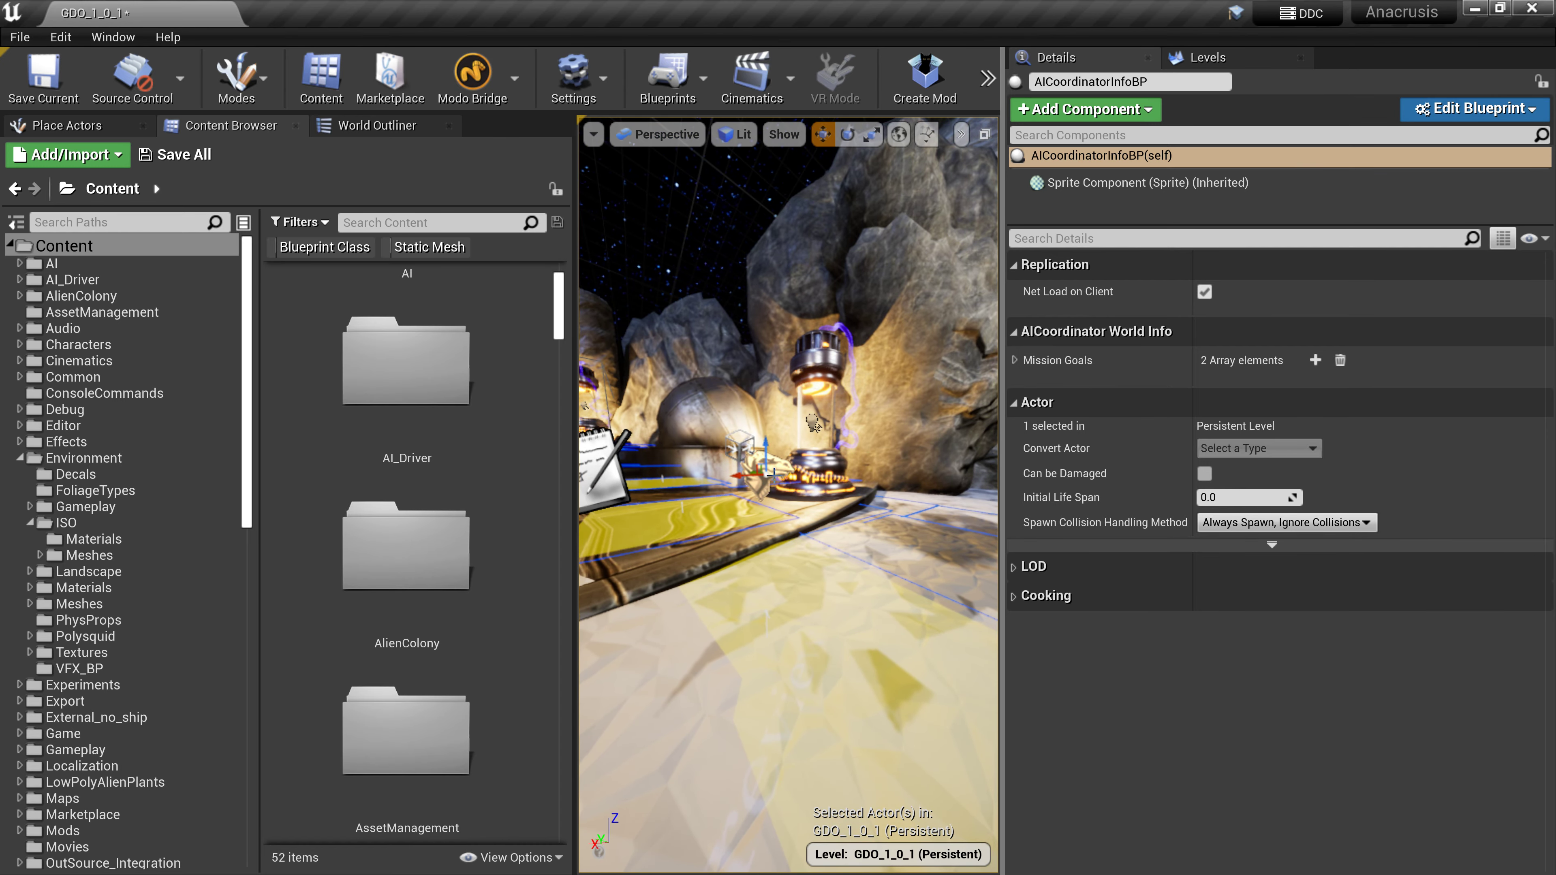
pyautogui.moveTo(799, 508); pyautogui.dragTo(874, 380, button='right')
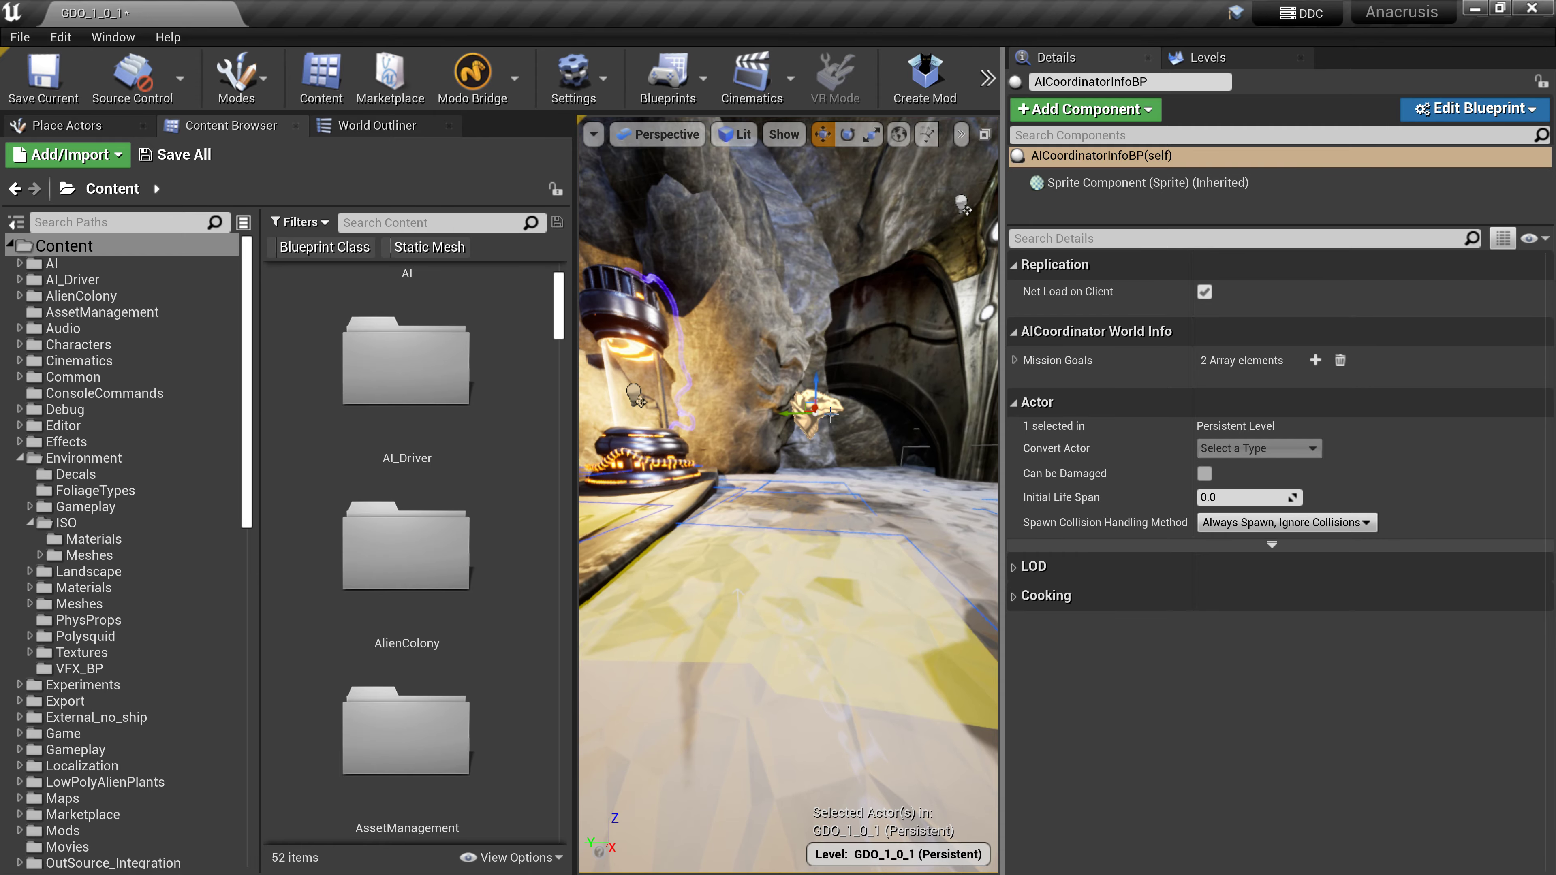
pyautogui.moveTo(830, 414)
pyautogui.mouseDown(button='right')
pyautogui.moveTo(830, 491)
pyautogui.moveTo(747, 380)
pyautogui.moveTo(732, 429)
pyautogui.moveTo(735, 405)
pyautogui.moveTo(809, 411)
pyautogui.moveTo(766, 392)
pyautogui.moveTo(809, 429)
pyautogui.moveTo(796, 411)
pyautogui.moveTo(790, 453)
pyautogui.moveTo(821, 393)
pyautogui.mouseUp(button='right')
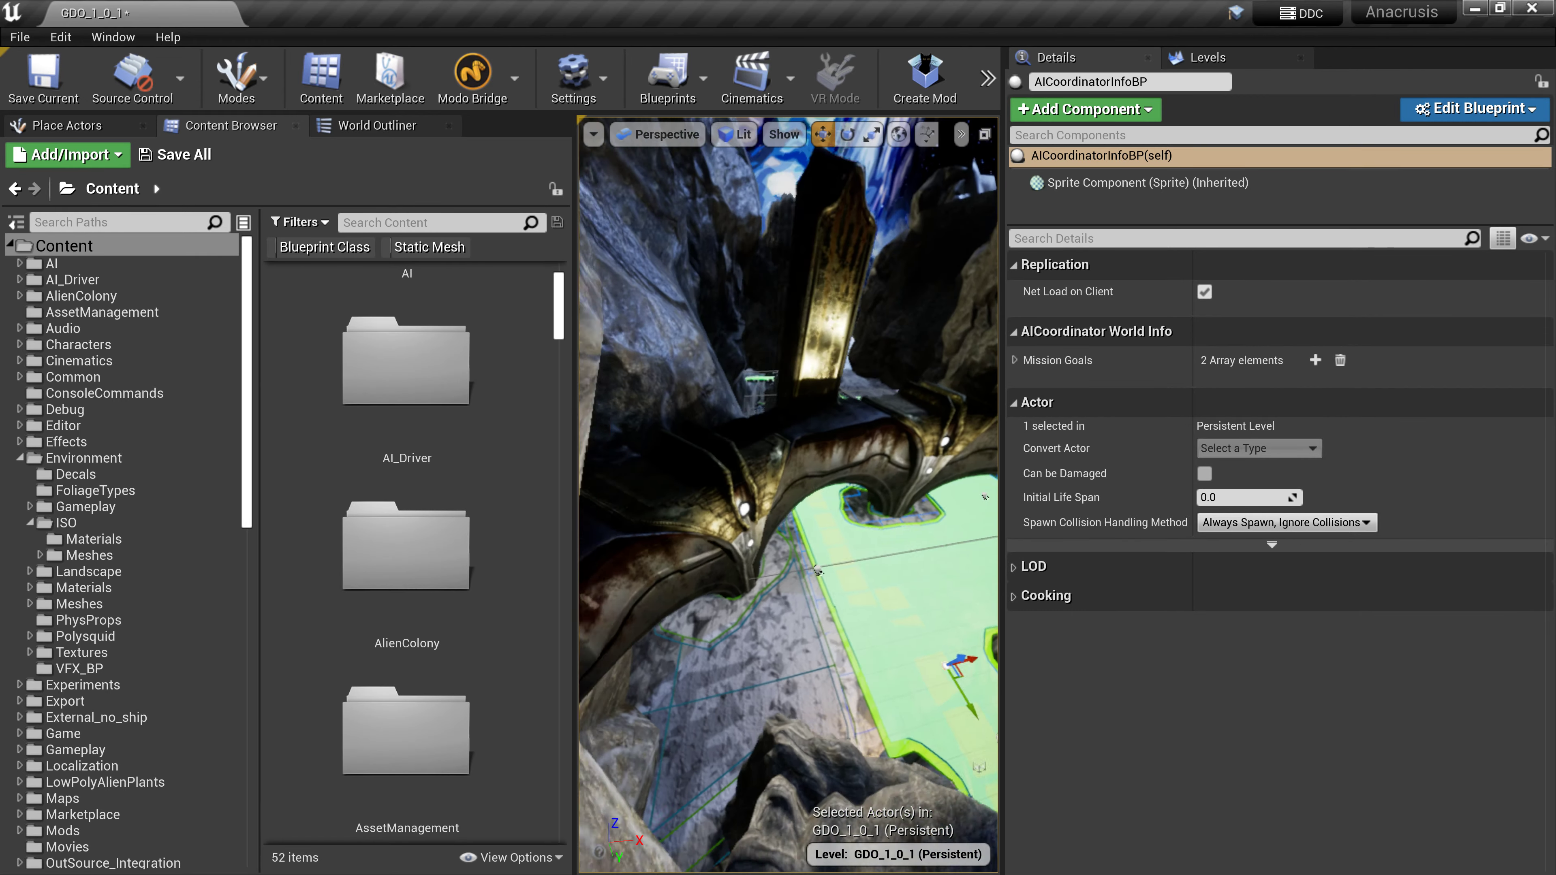
# Place a Nav Mesh Bounds Volume on the dark rock ground outside the airlock as a demonstration and delete it
pyautogui.moveTo(787, 495); pyautogui.dragTo(726, 531, button='right')
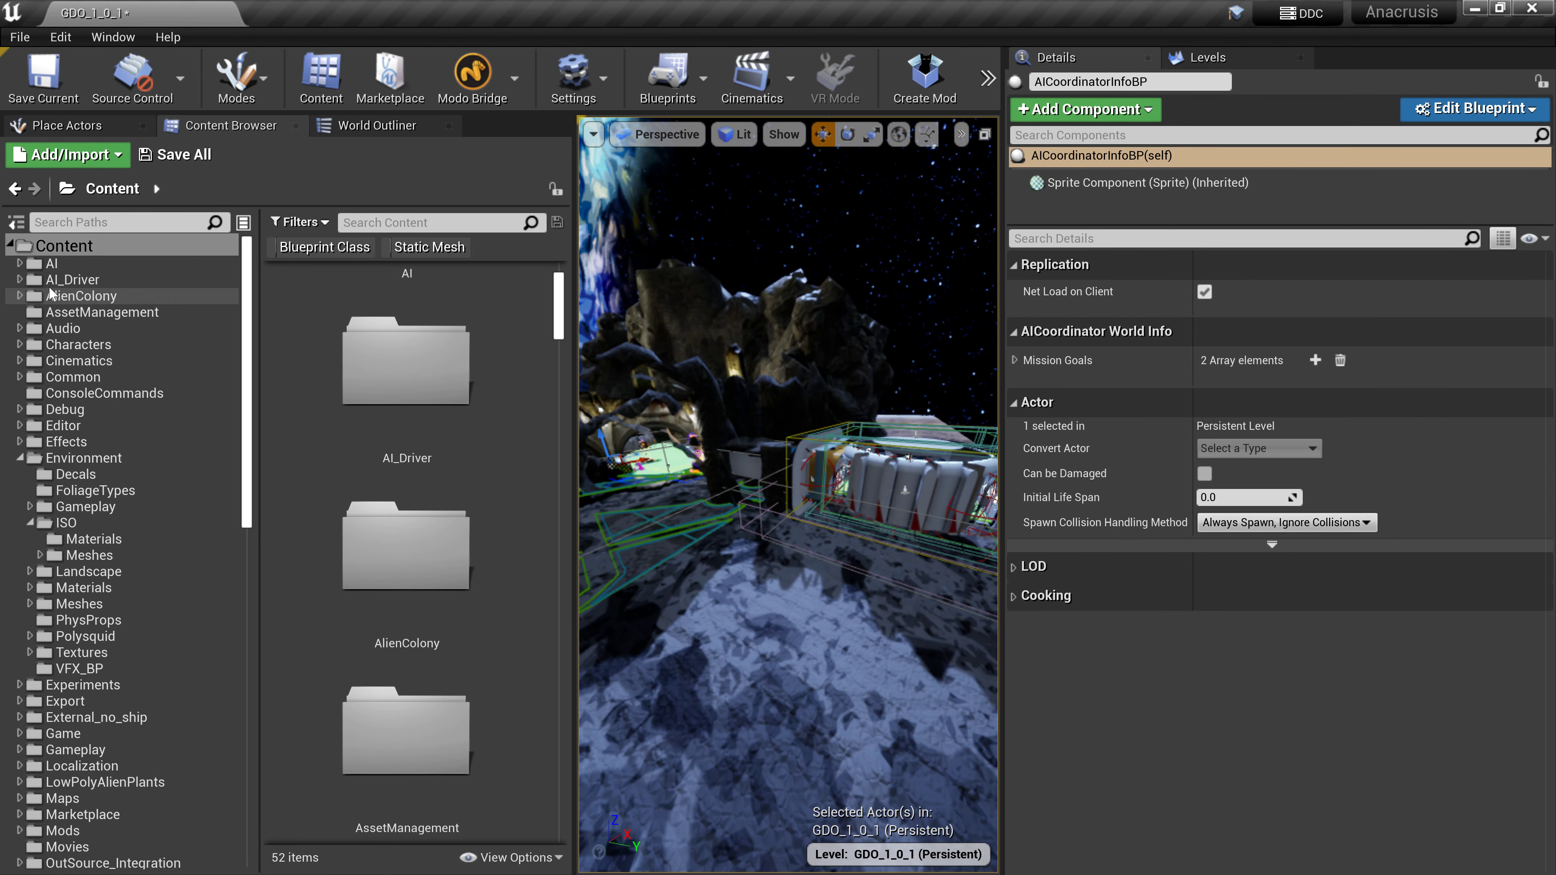
pyautogui.click(80, 130)
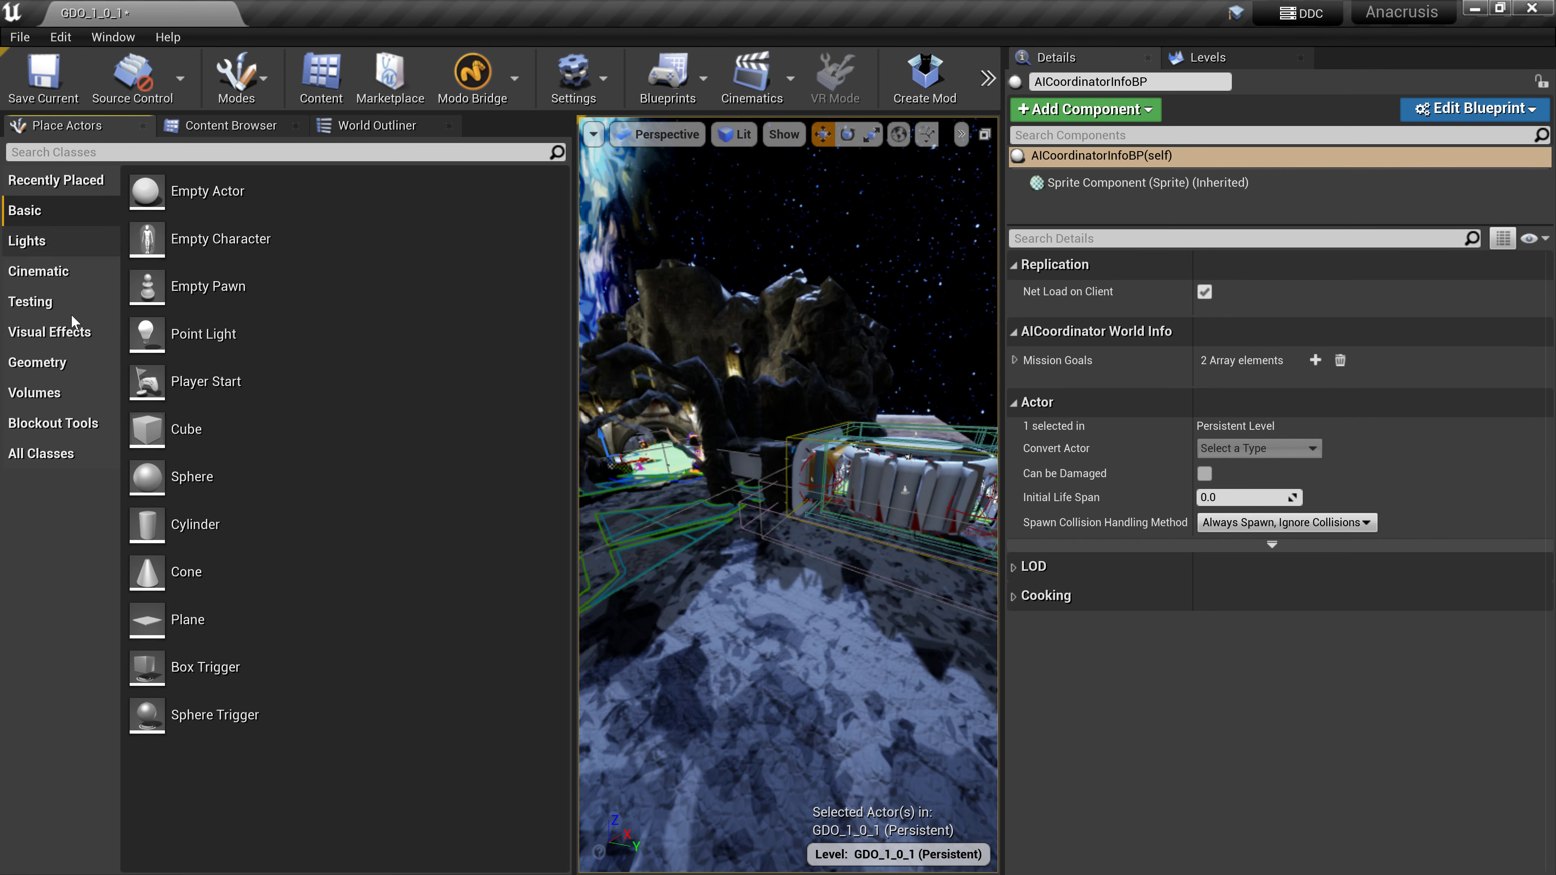
pyautogui.click(59, 393)
pyautogui.scroll(-10, 292, 465)
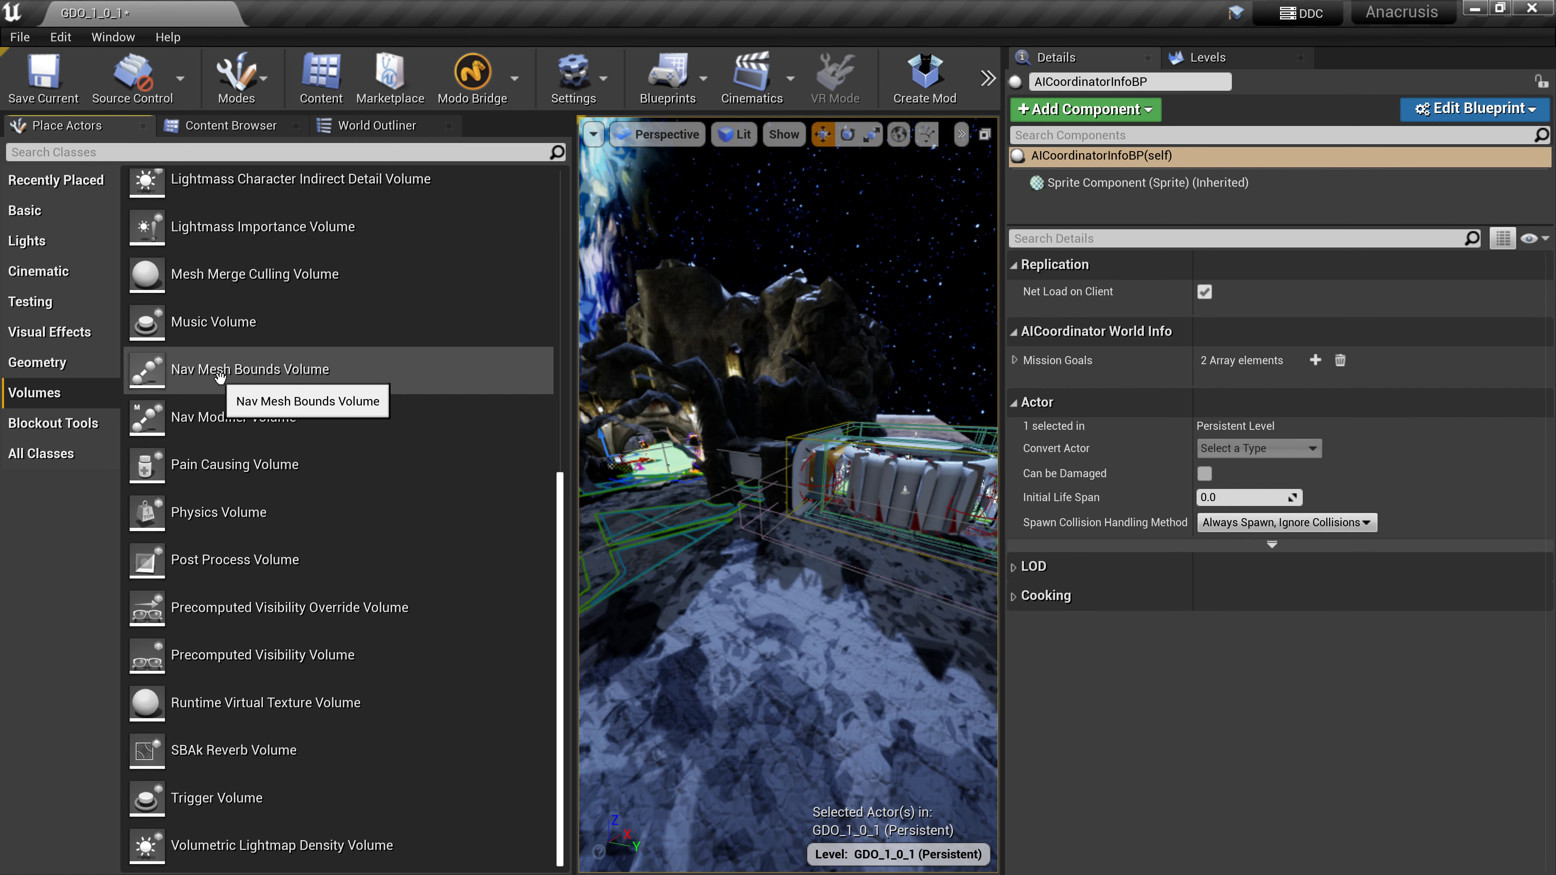
pyautogui.moveTo(220, 375); pyautogui.dragTo(755, 638)
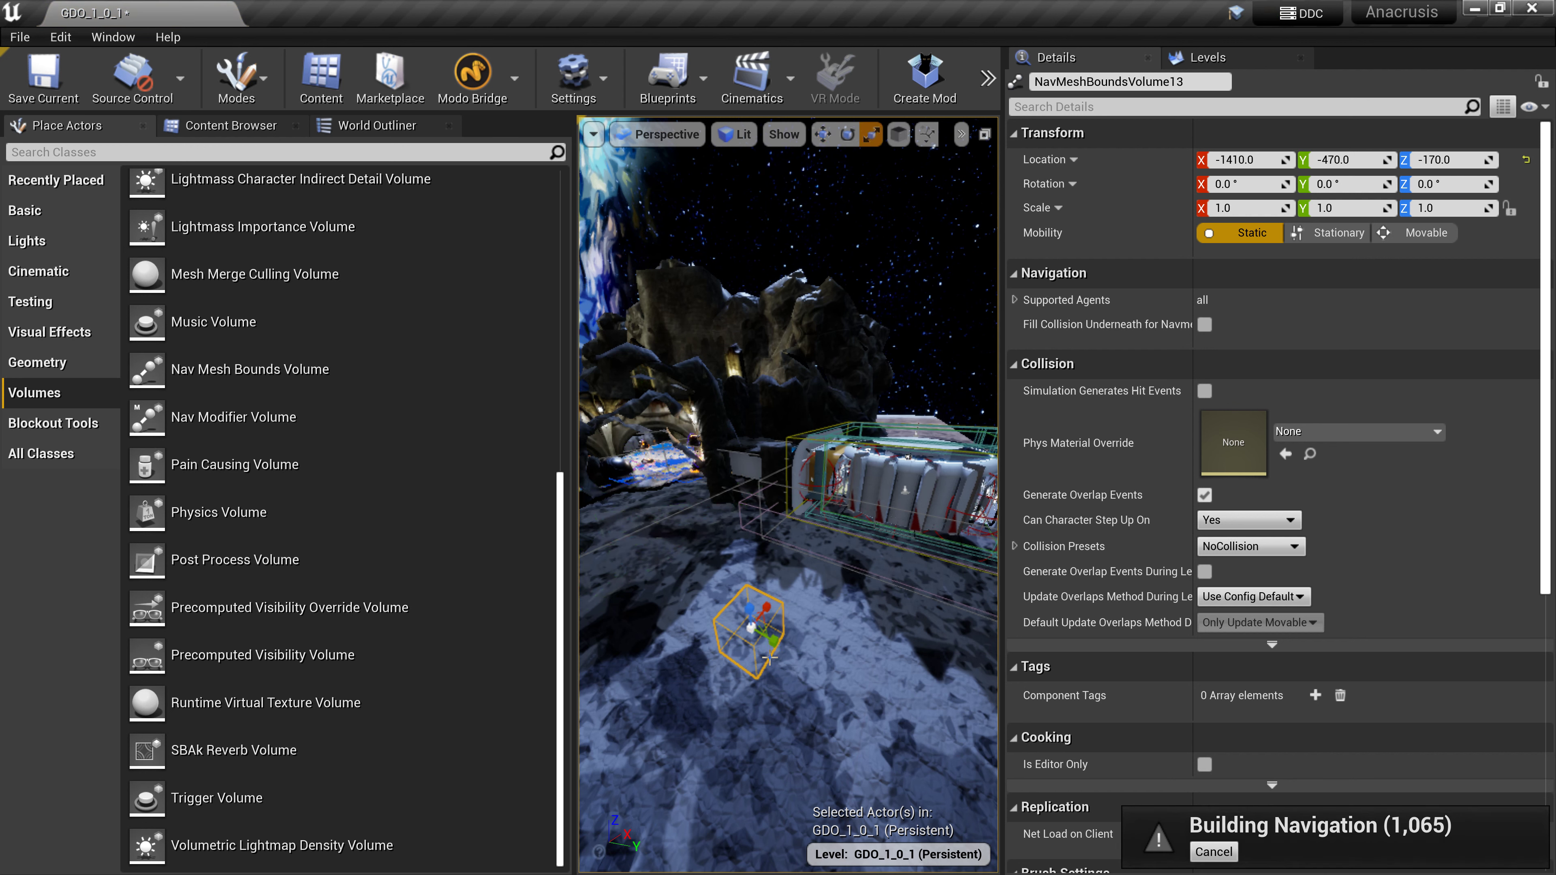
pyautogui.press('r')
pyautogui.scroll(3, 789, 645)
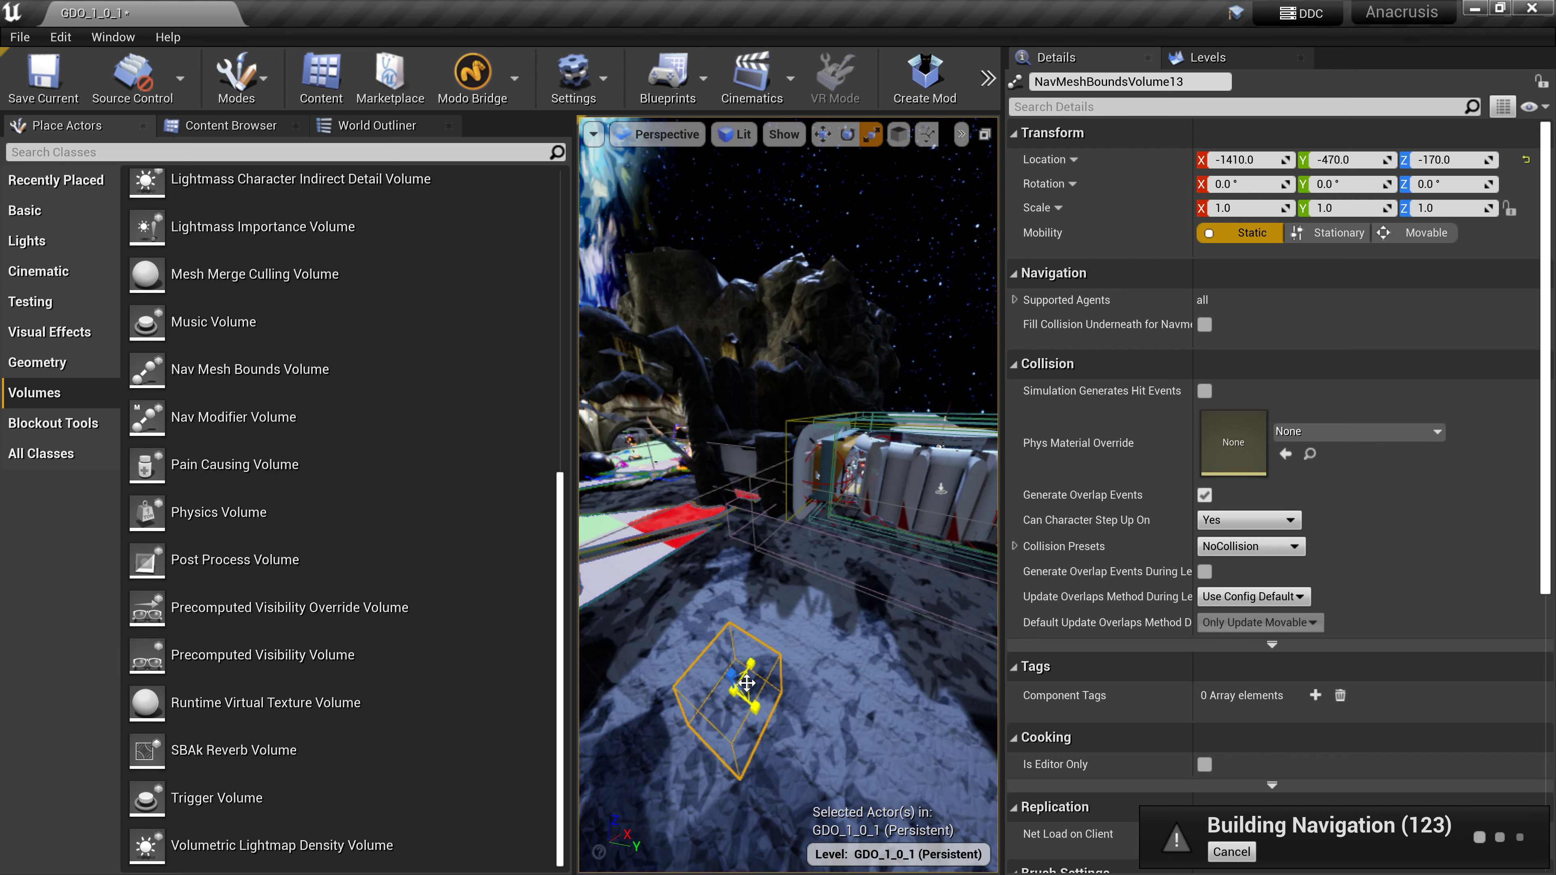
pyautogui.press('Delete')
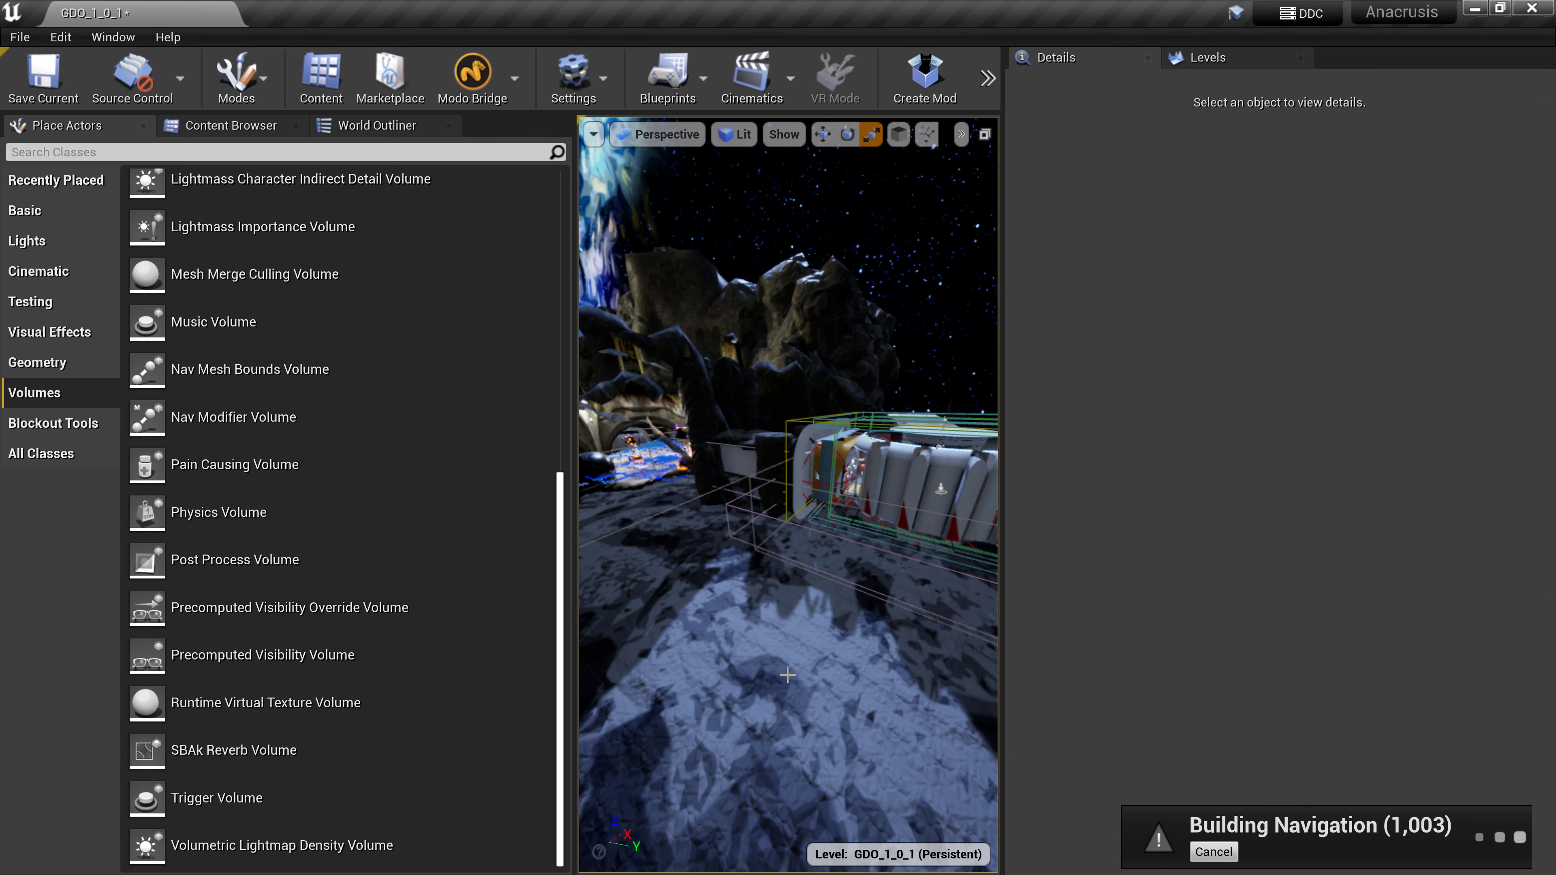
# Select an existing nav mesh bounds volume and examine the navigation mesh and jump links across the rock ledges
pyautogui.moveTo(788, 494)
pyautogui.mouseDown(button='right')
pyautogui.moveTo(858, 494)
pyautogui.moveTo(747, 484)
pyautogui.moveTo(735, 515)
pyautogui.moveTo(680, 502)
pyautogui.moveTo(778, 441)
pyautogui.moveTo(788, 490)
pyautogui.mouseUp(button='right')
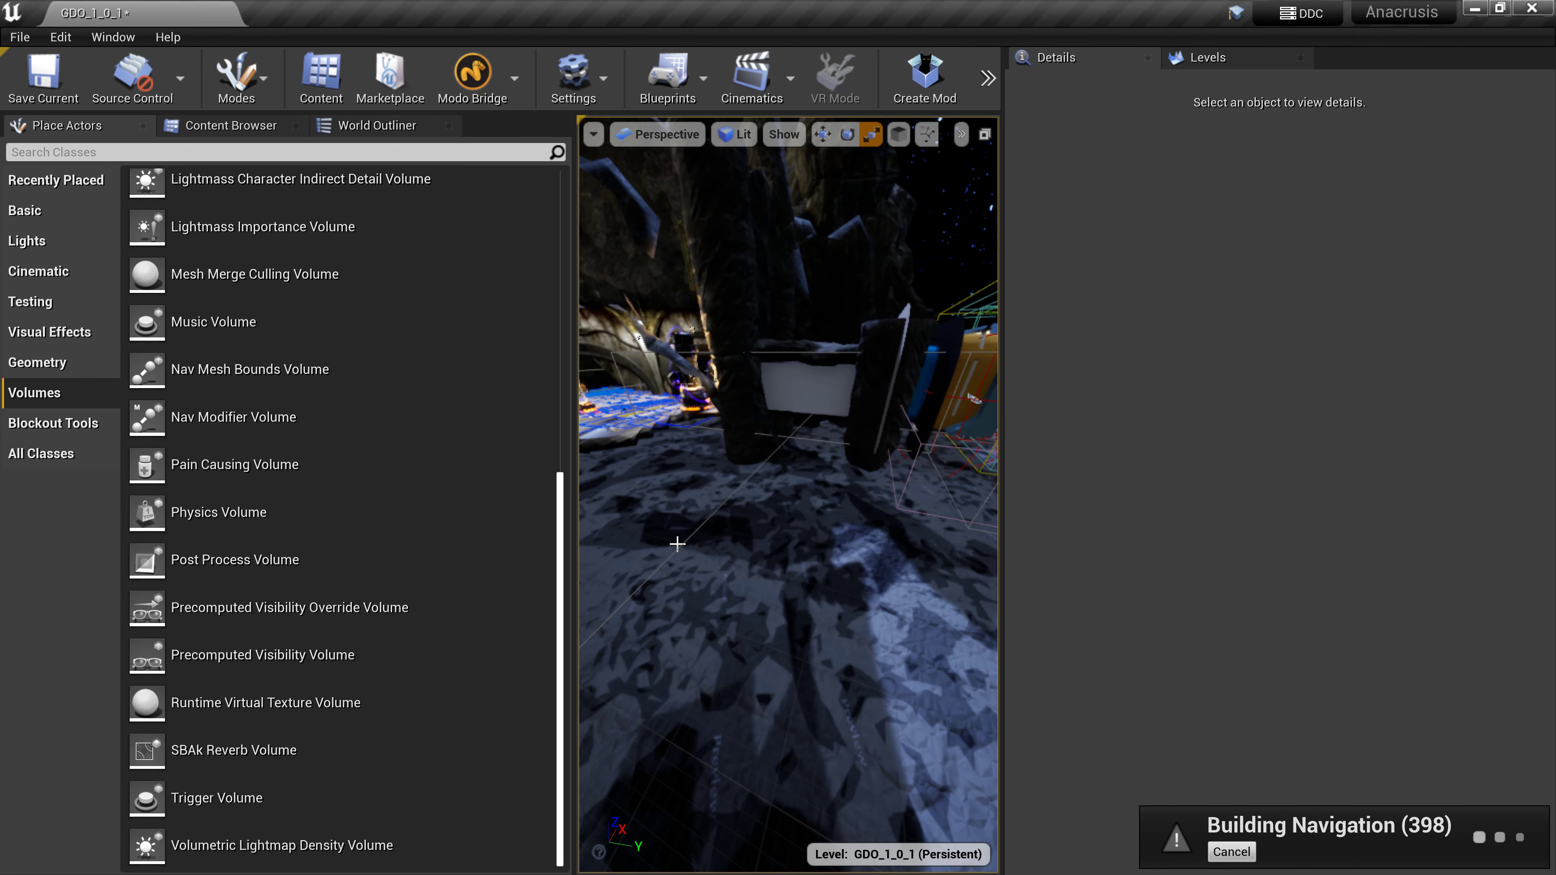
pyautogui.click(676, 551)
pyautogui.moveTo(789, 490); pyautogui.dragTo(788, 491, button='right')
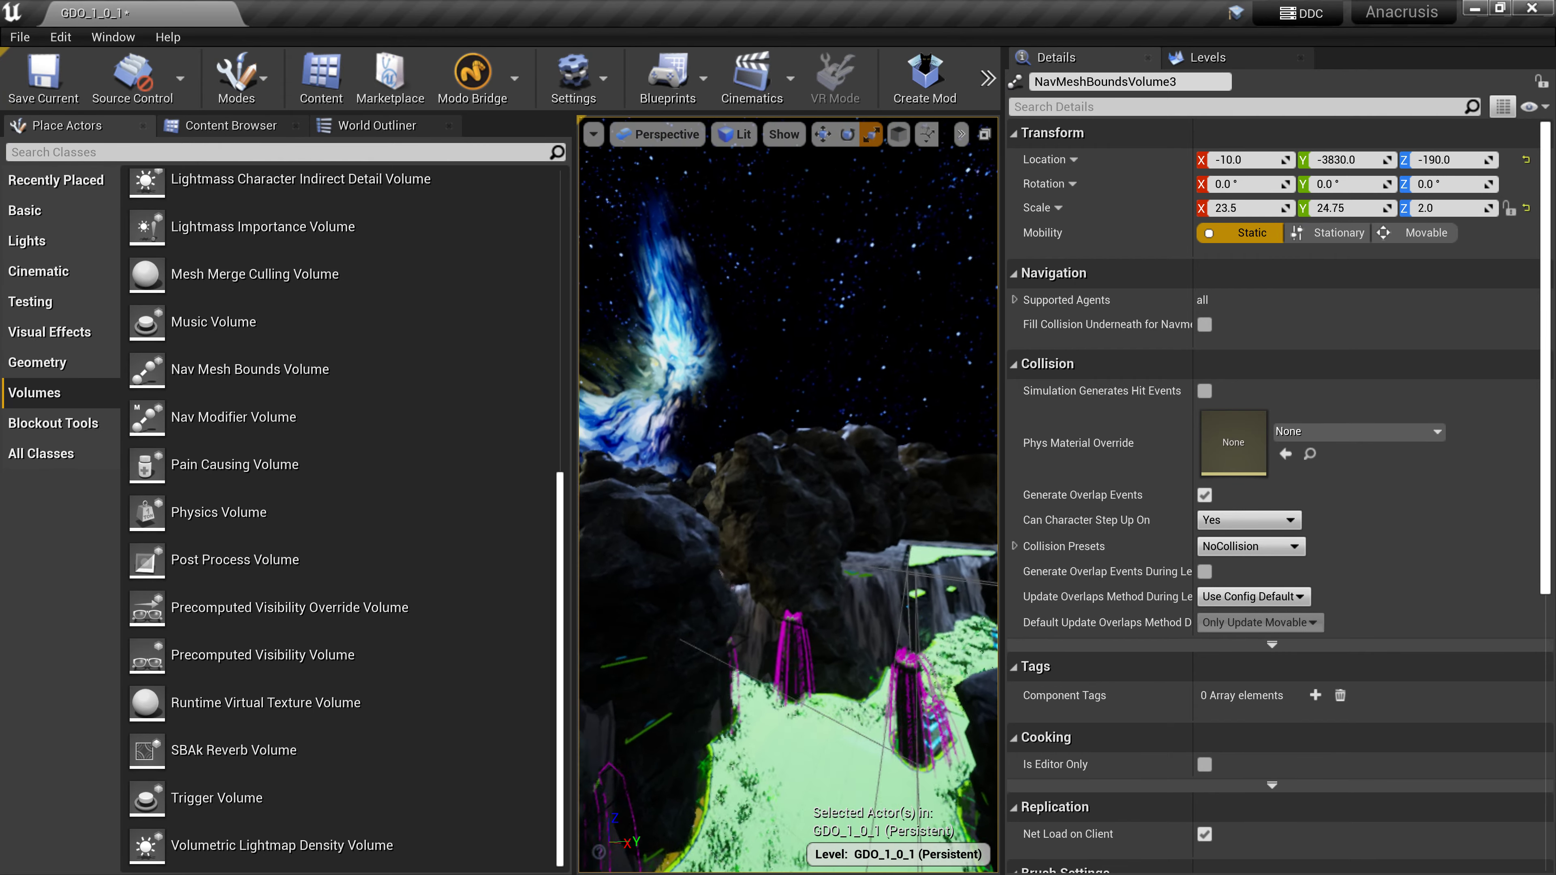
pyautogui.moveTo(788, 493); pyautogui.dragTo(919, 484, button='right')
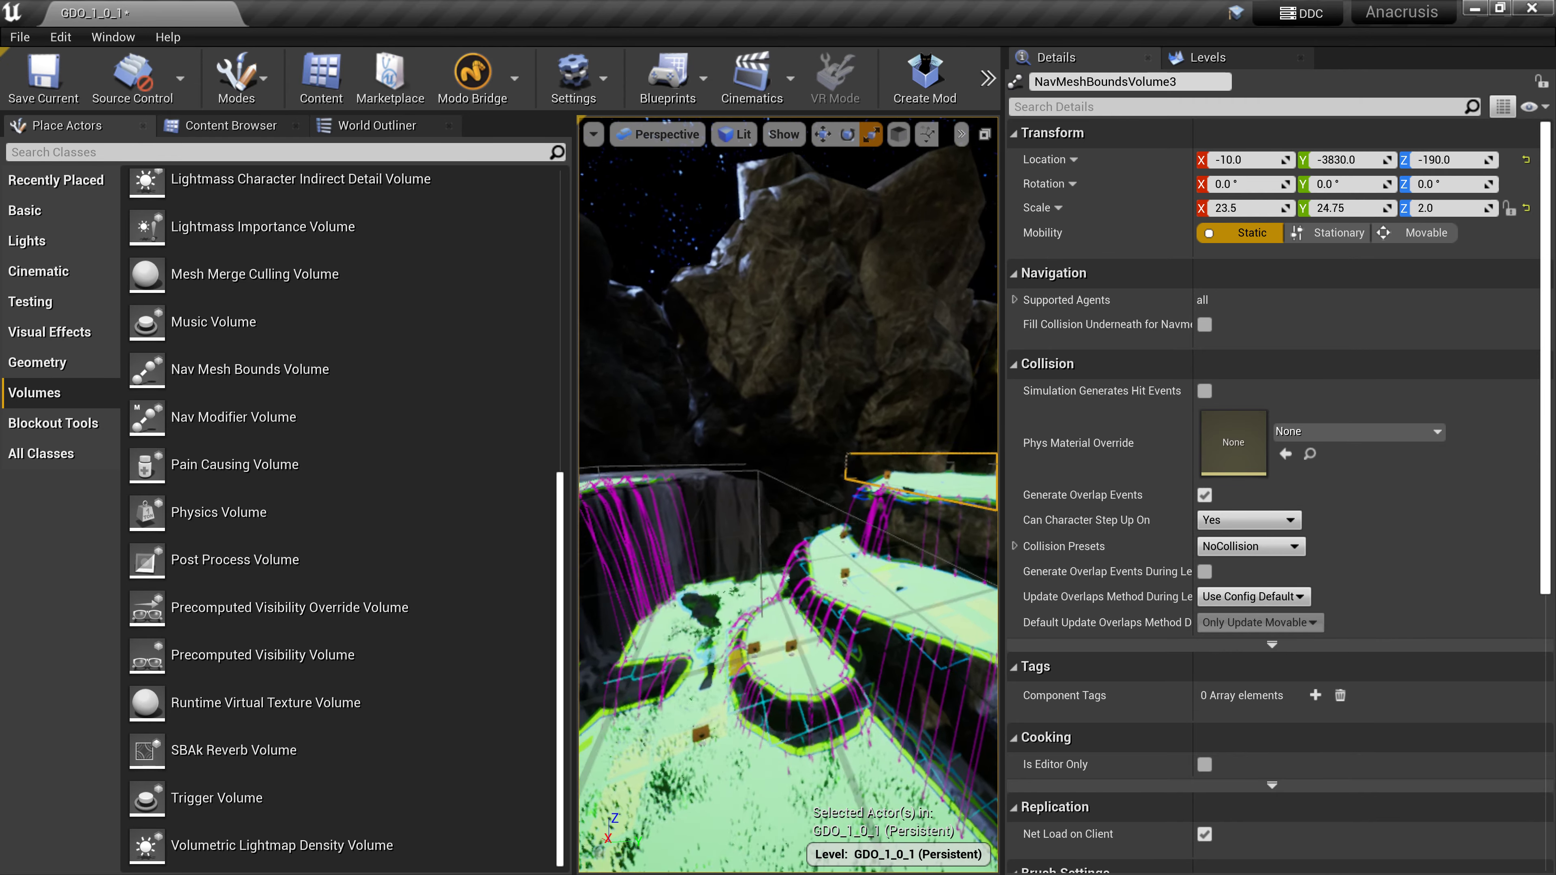
pyautogui.moveTo(765, 518); pyautogui.dragTo(777, 564, button='right')
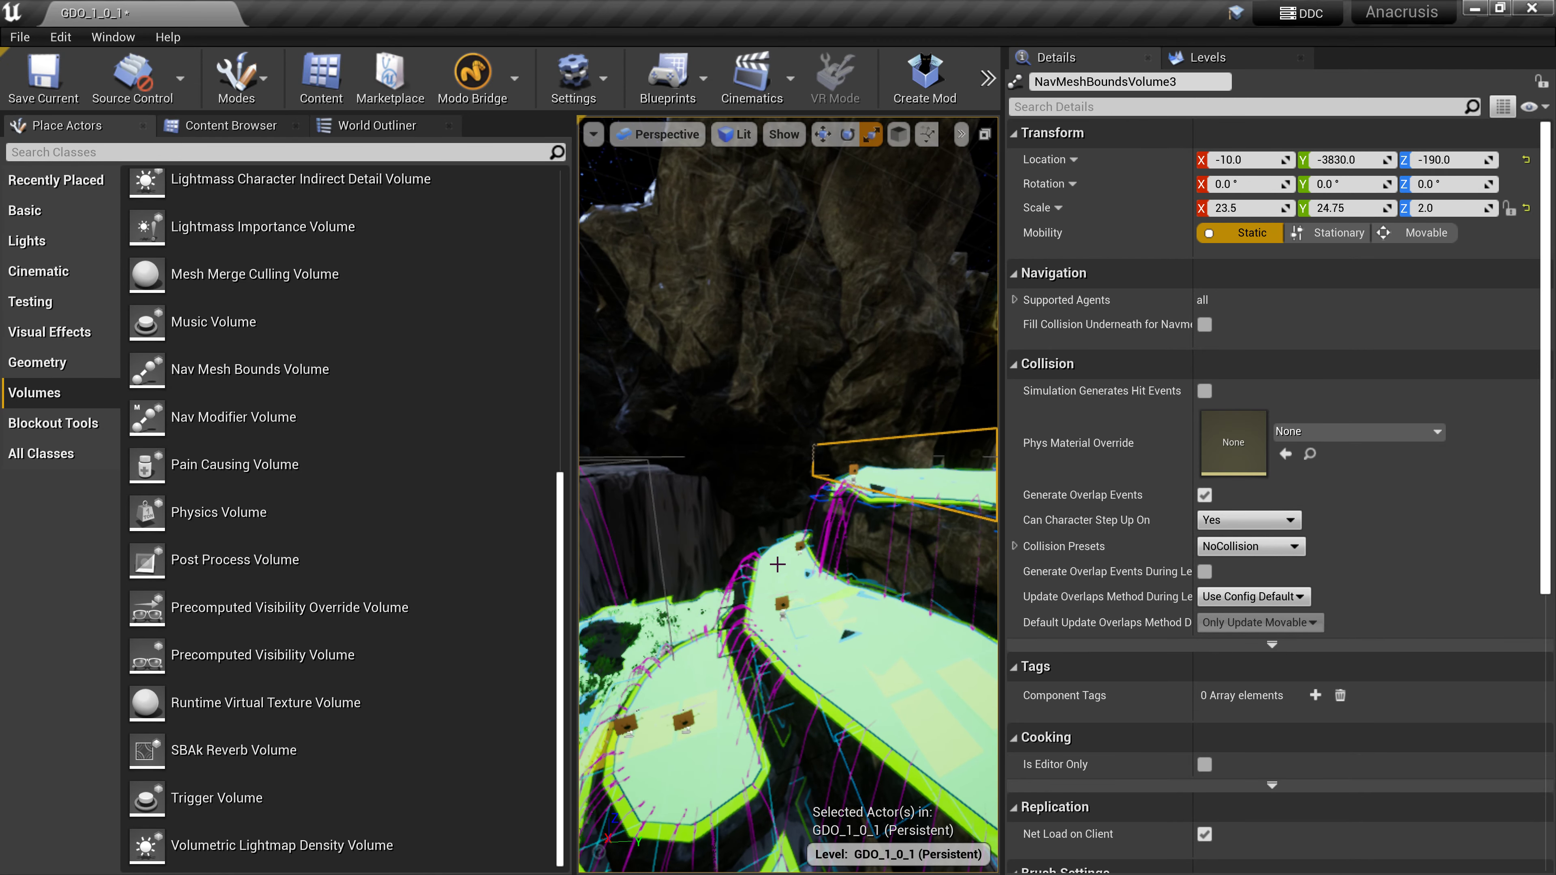
# Enlarge the level viewport by shrinking the panels on both sides and clear the actor selection
pyautogui.click(582, 454)
pyautogui.moveTo(575, 458); pyautogui.dragTo(3, 472)
pyautogui.press('Escape')
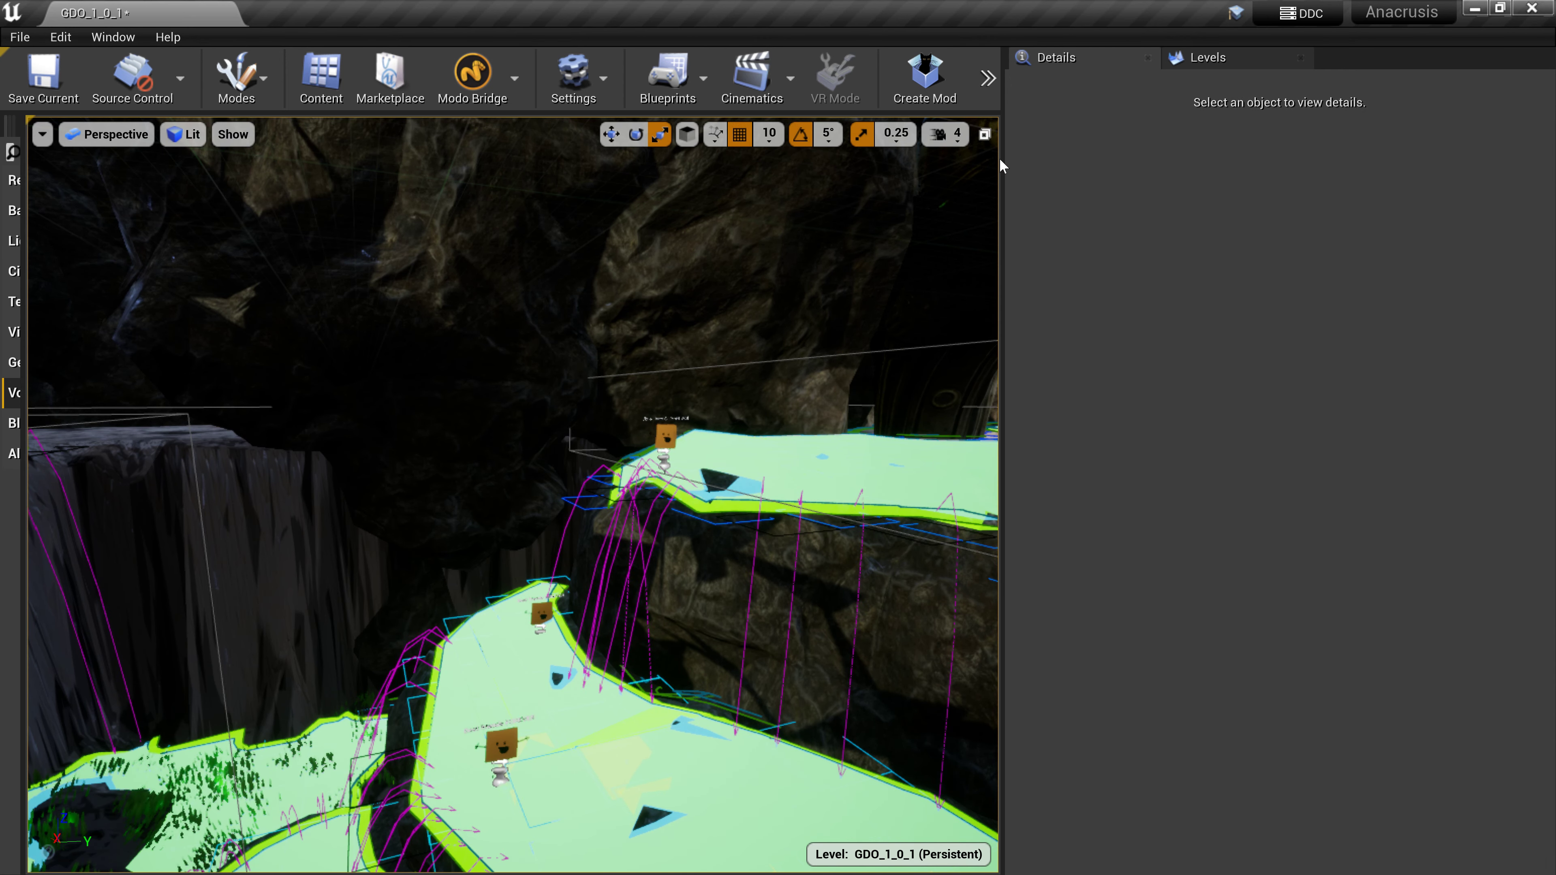
pyautogui.moveTo(997, 155); pyautogui.dragTo(1532, 147)
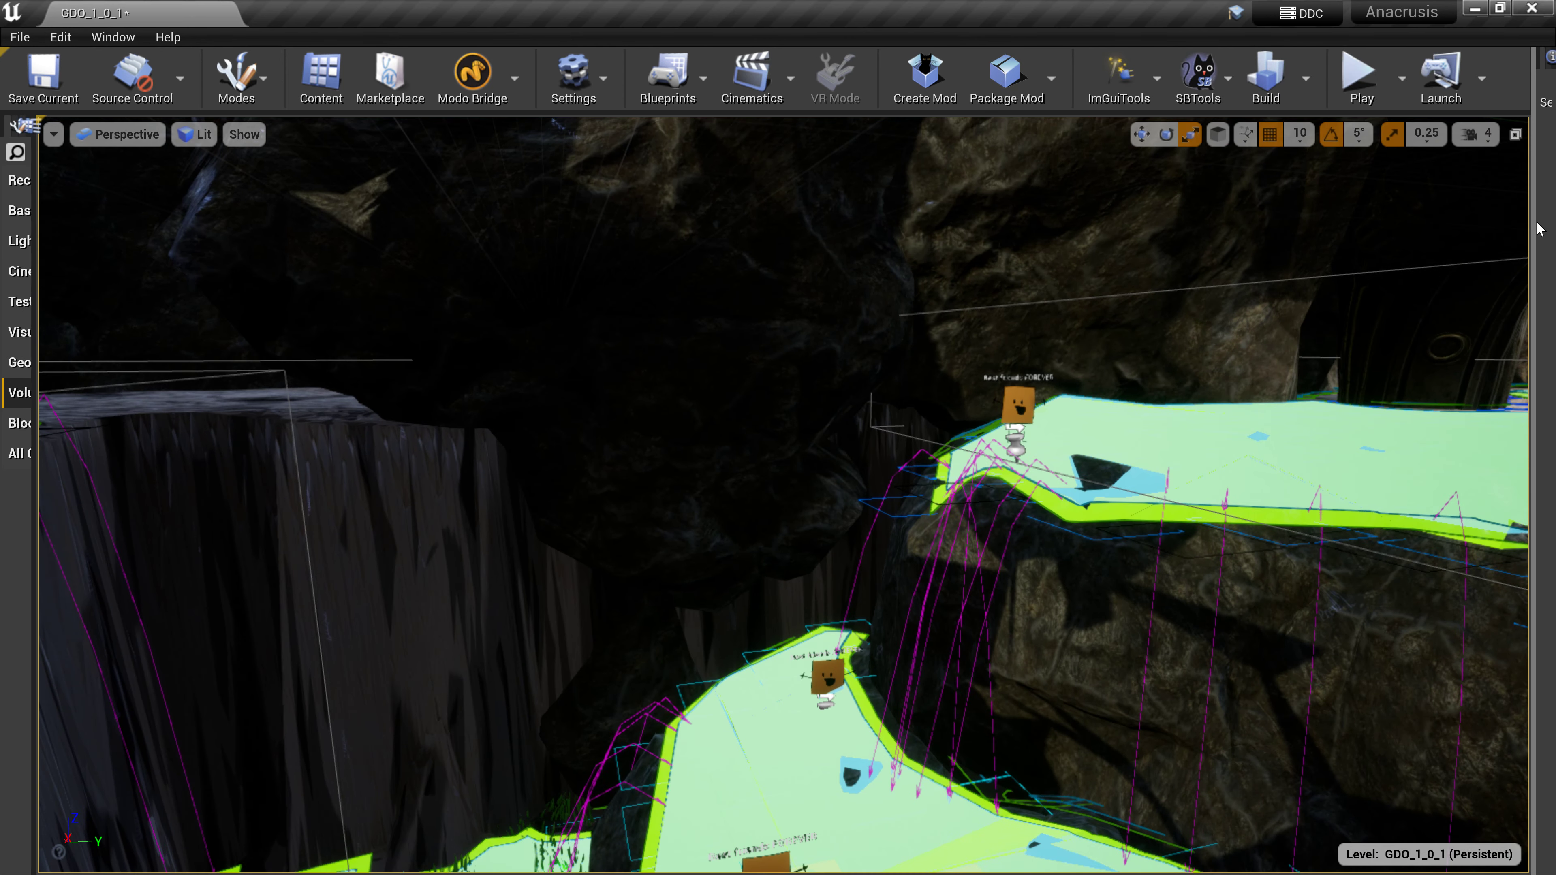
# Review the SBTools level build and navigation commands, and start and stop a brief play test of the level
pyautogui.click(1231, 85)
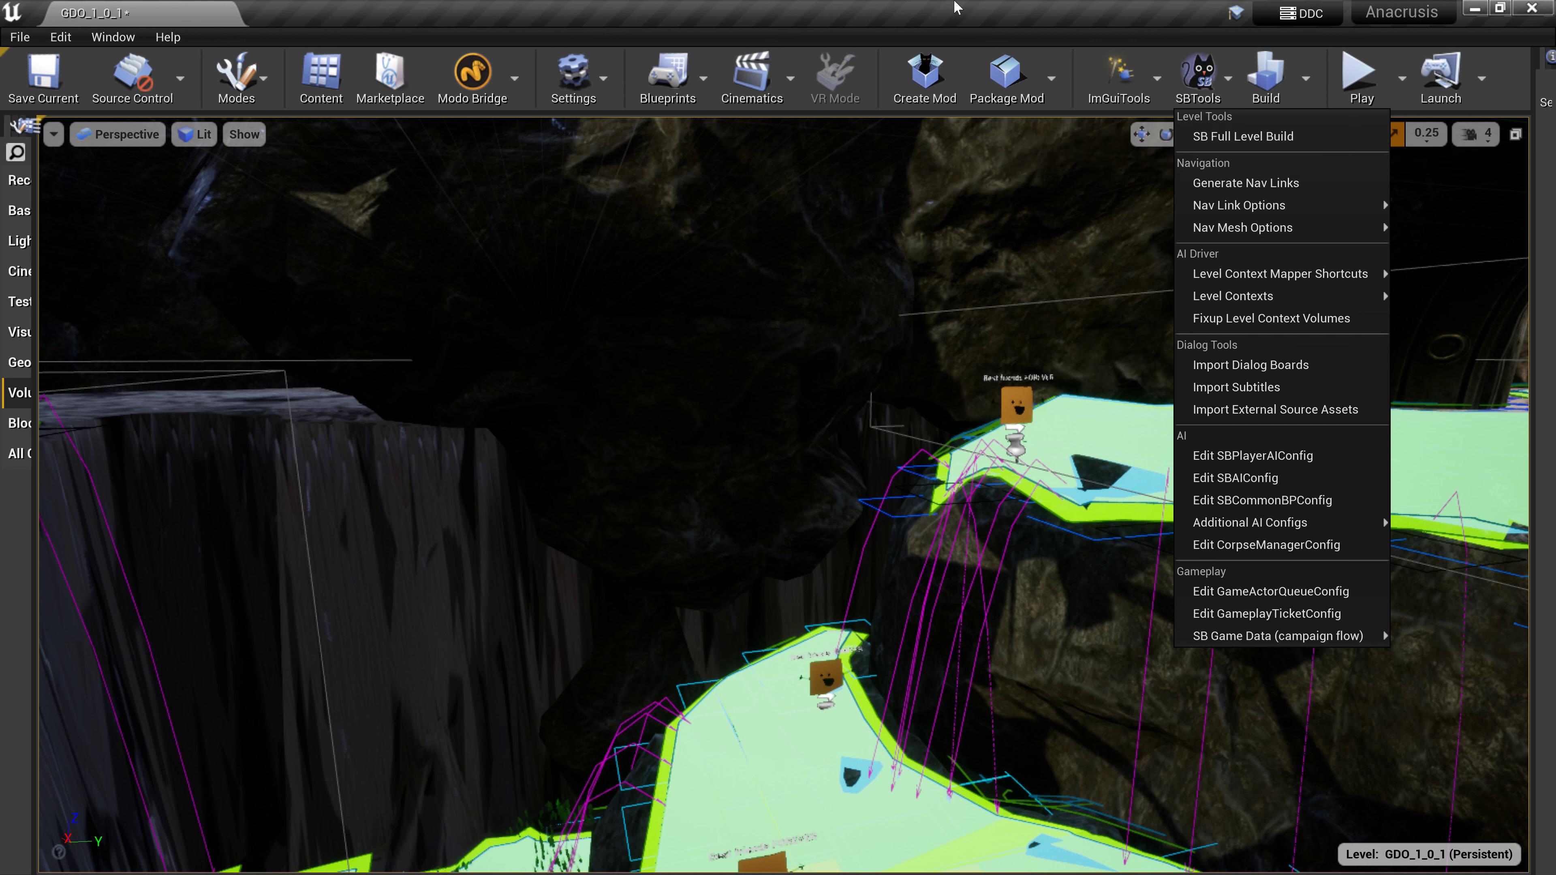
pyautogui.write('p')
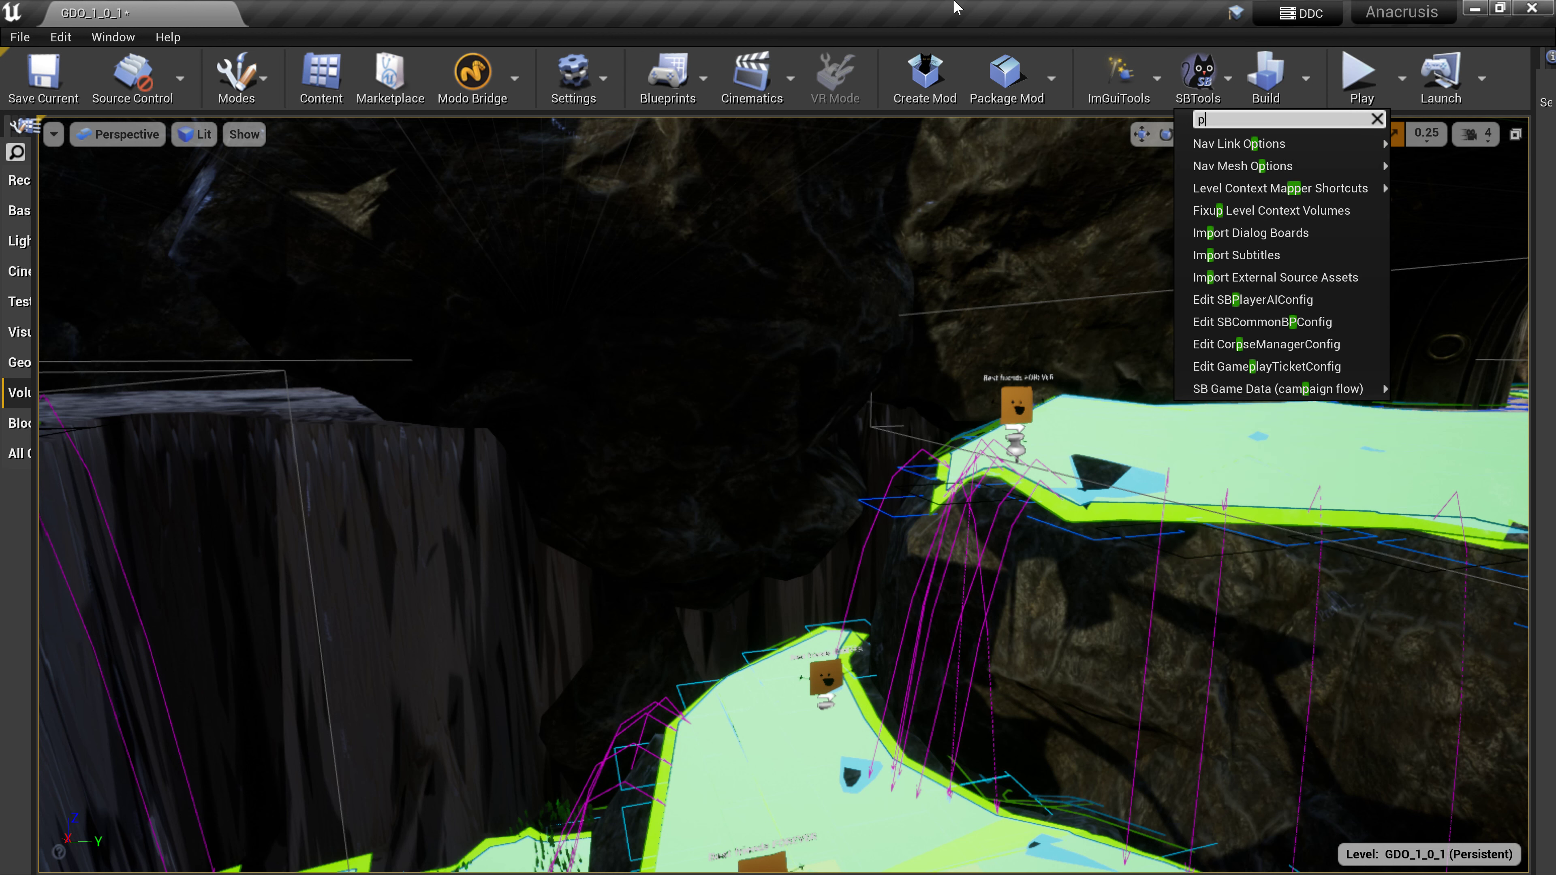
pyautogui.click(451, 452)
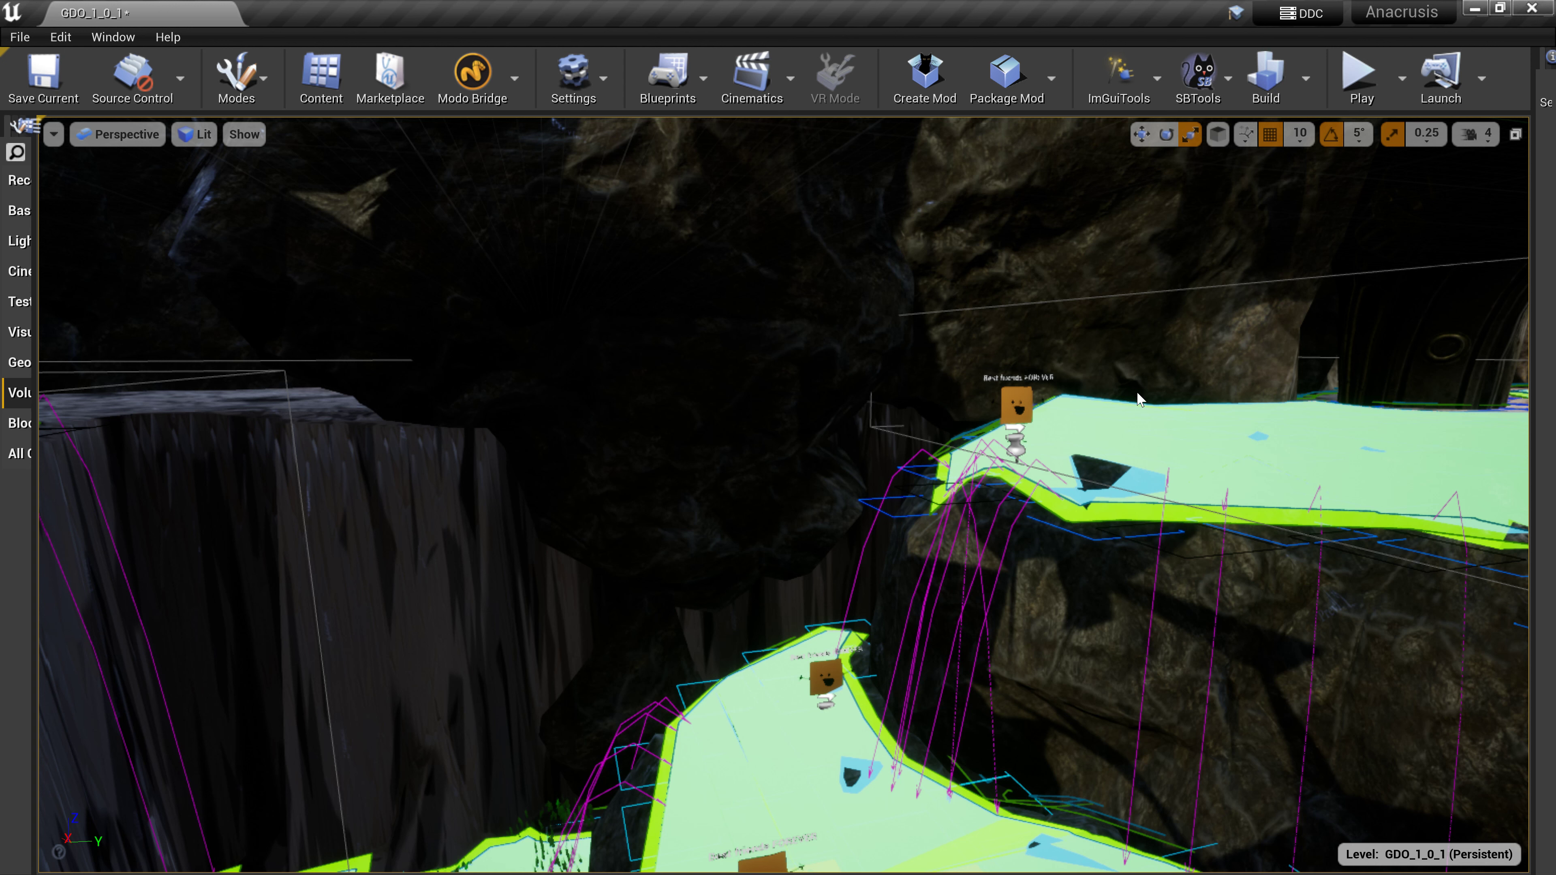
pyautogui.hotkey('alt', 'p')
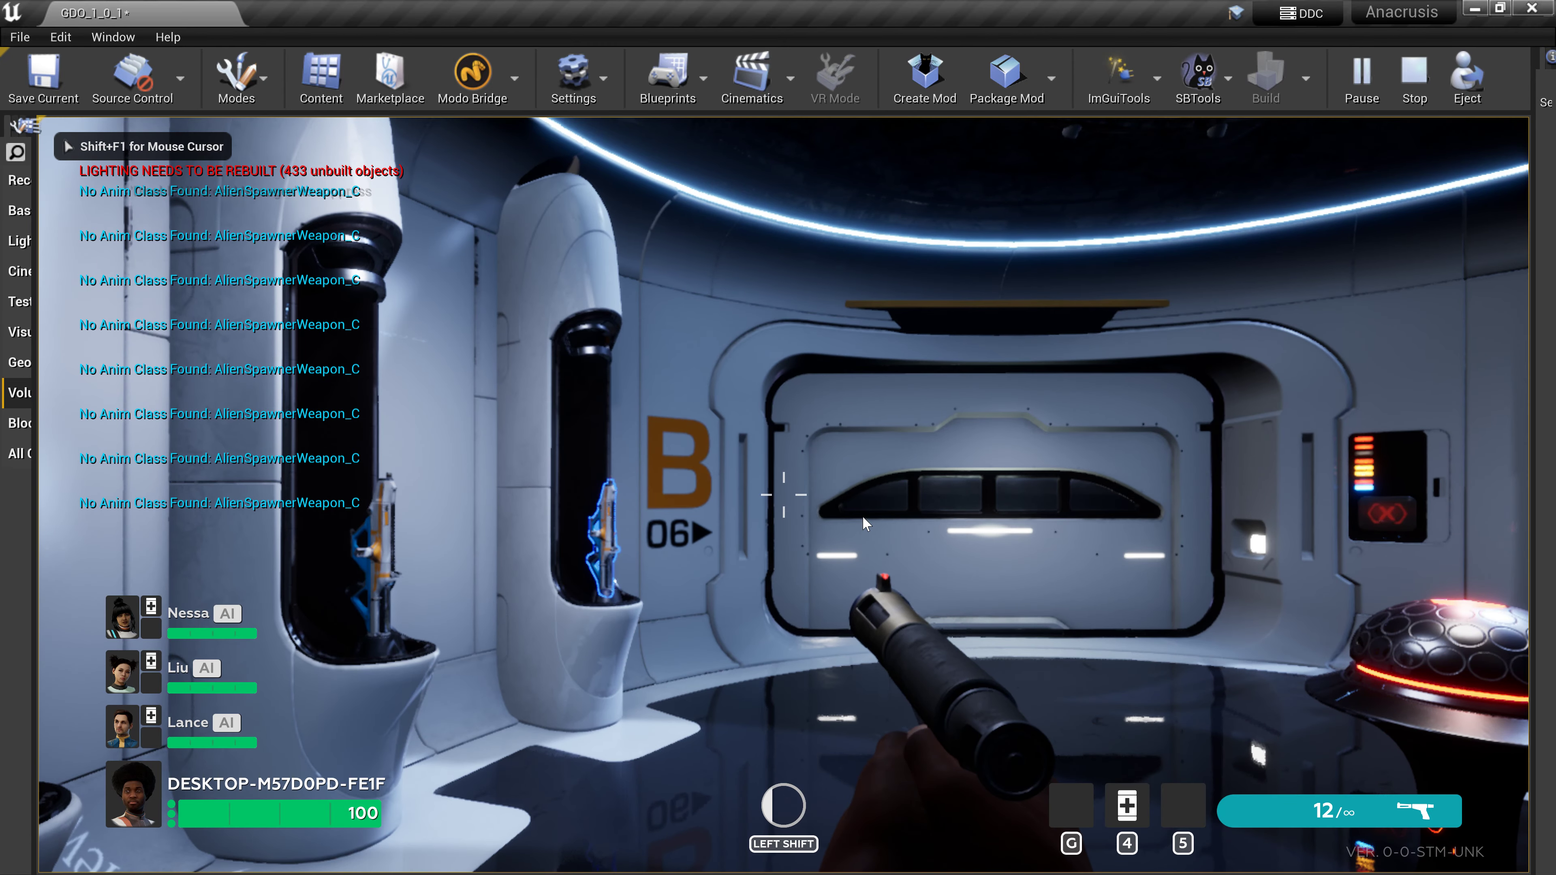
pyautogui.press('Escape')
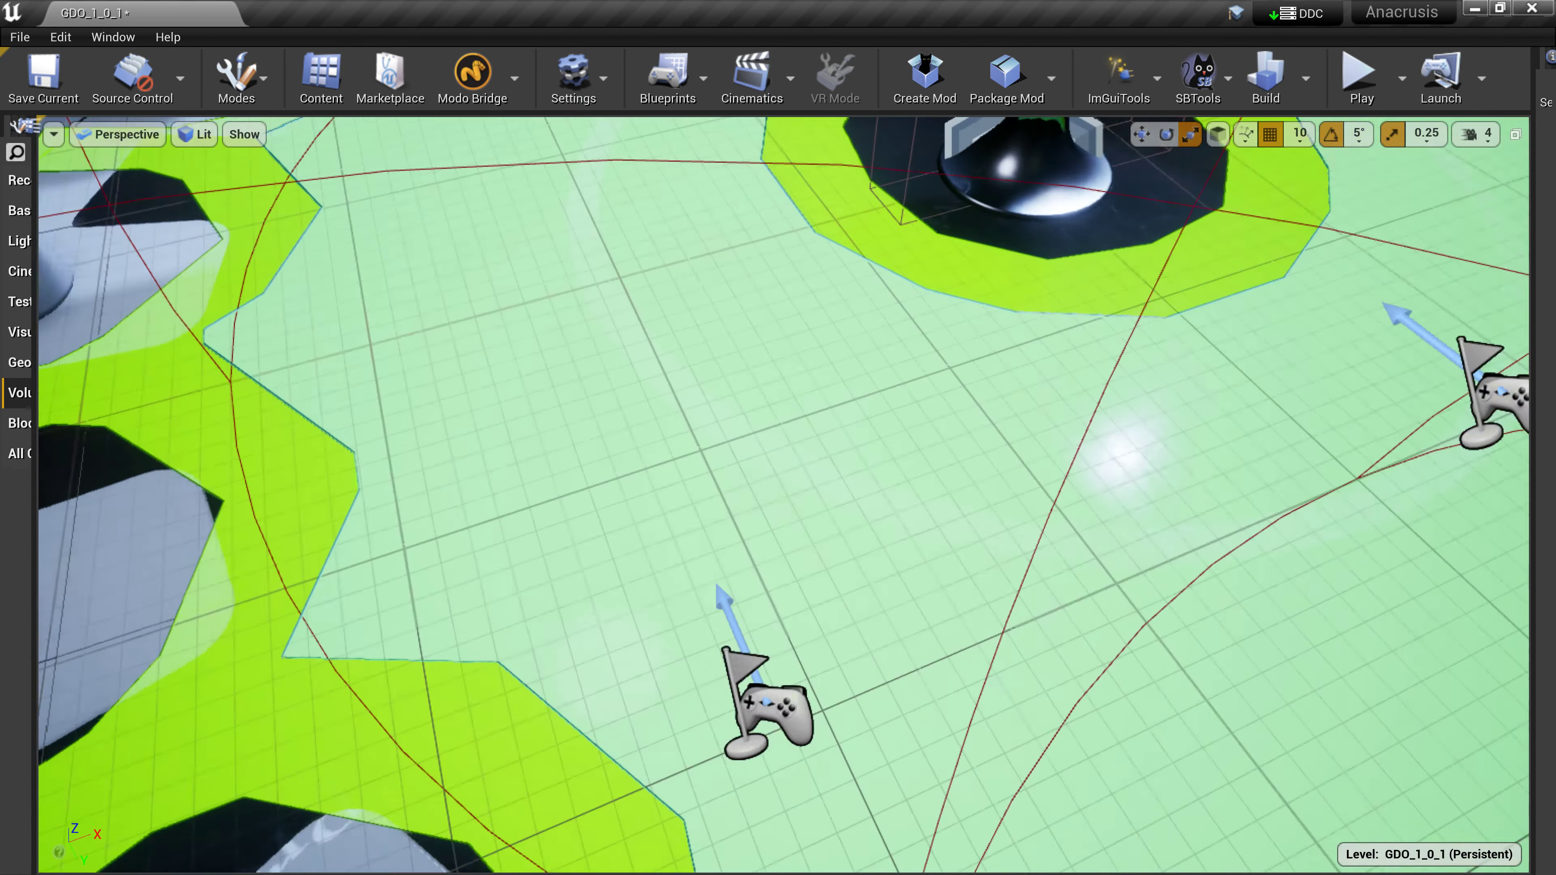
# Toggle the navigation mesh display over the main cavern floor, leaving it hidden
pyautogui.moveTo(783, 494); pyautogui.dragTo(772, 405, button='right')
pyautogui.moveTo(886, 500)
pyautogui.mouseDown(button='right')
pyautogui.moveTo(839, 557)
pyautogui.moveTo(887, 500)
pyautogui.mouseUp(button='right')
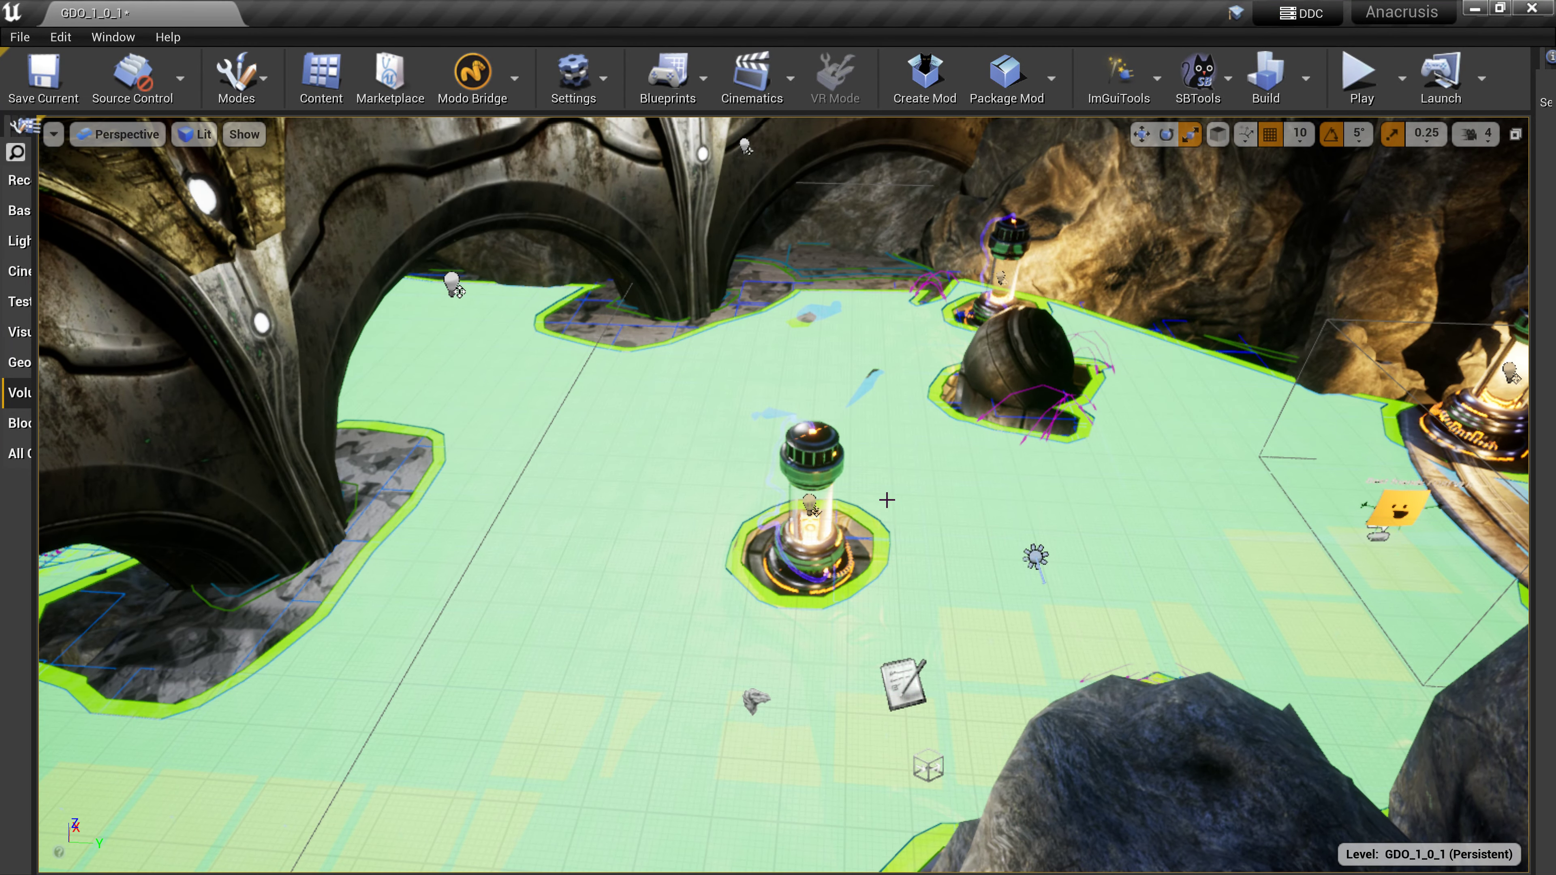
pyautogui.press('p')
pyautogui.press('p')
pyautogui.press('p')
pyautogui.press('p')
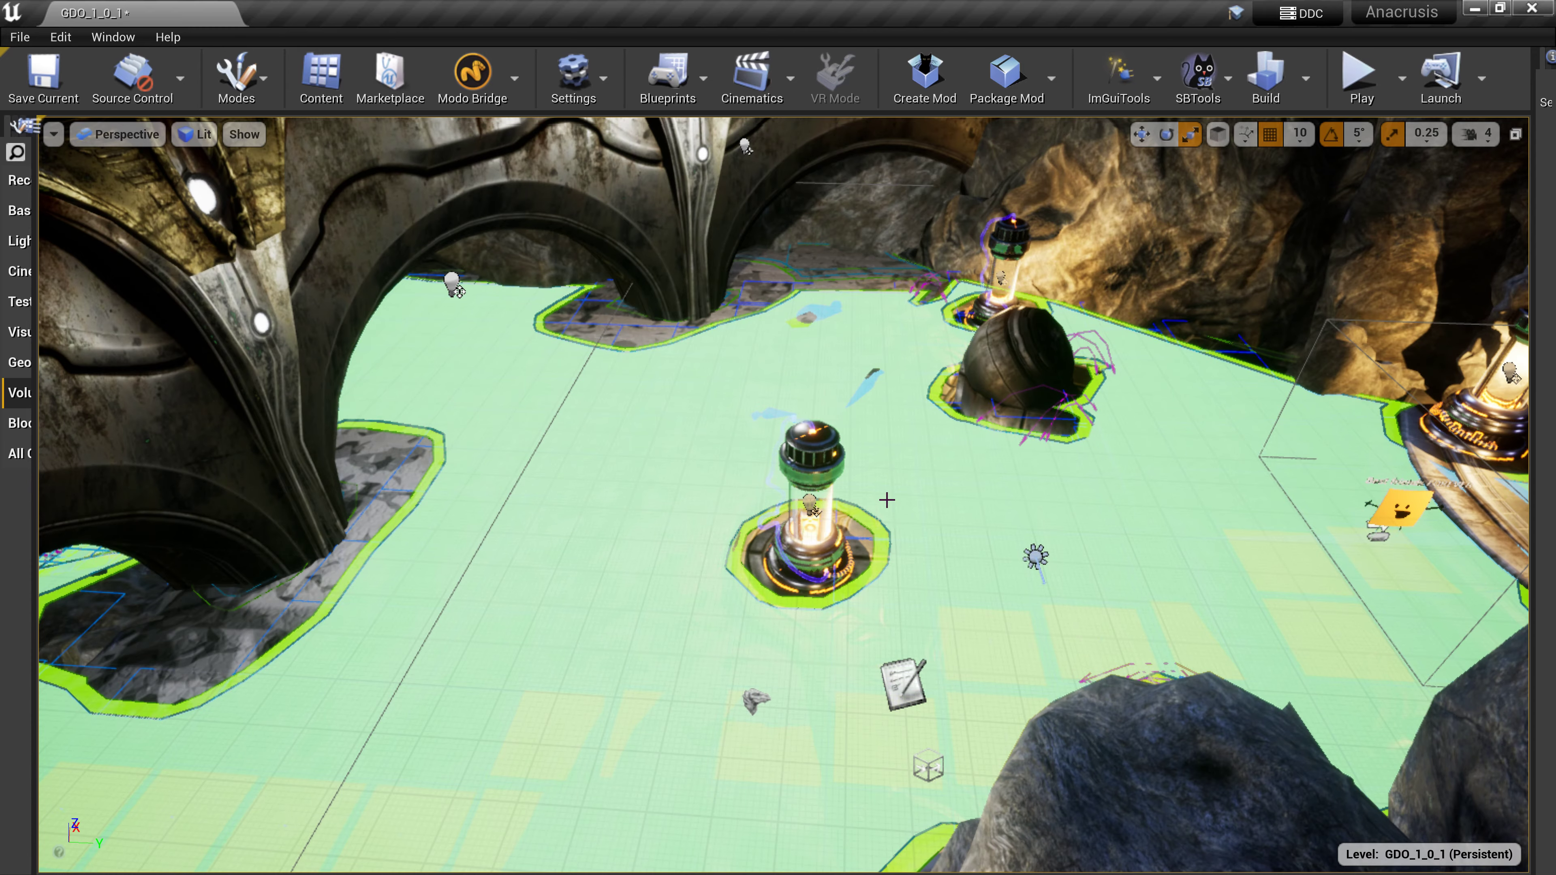
pyautogui.press('p')
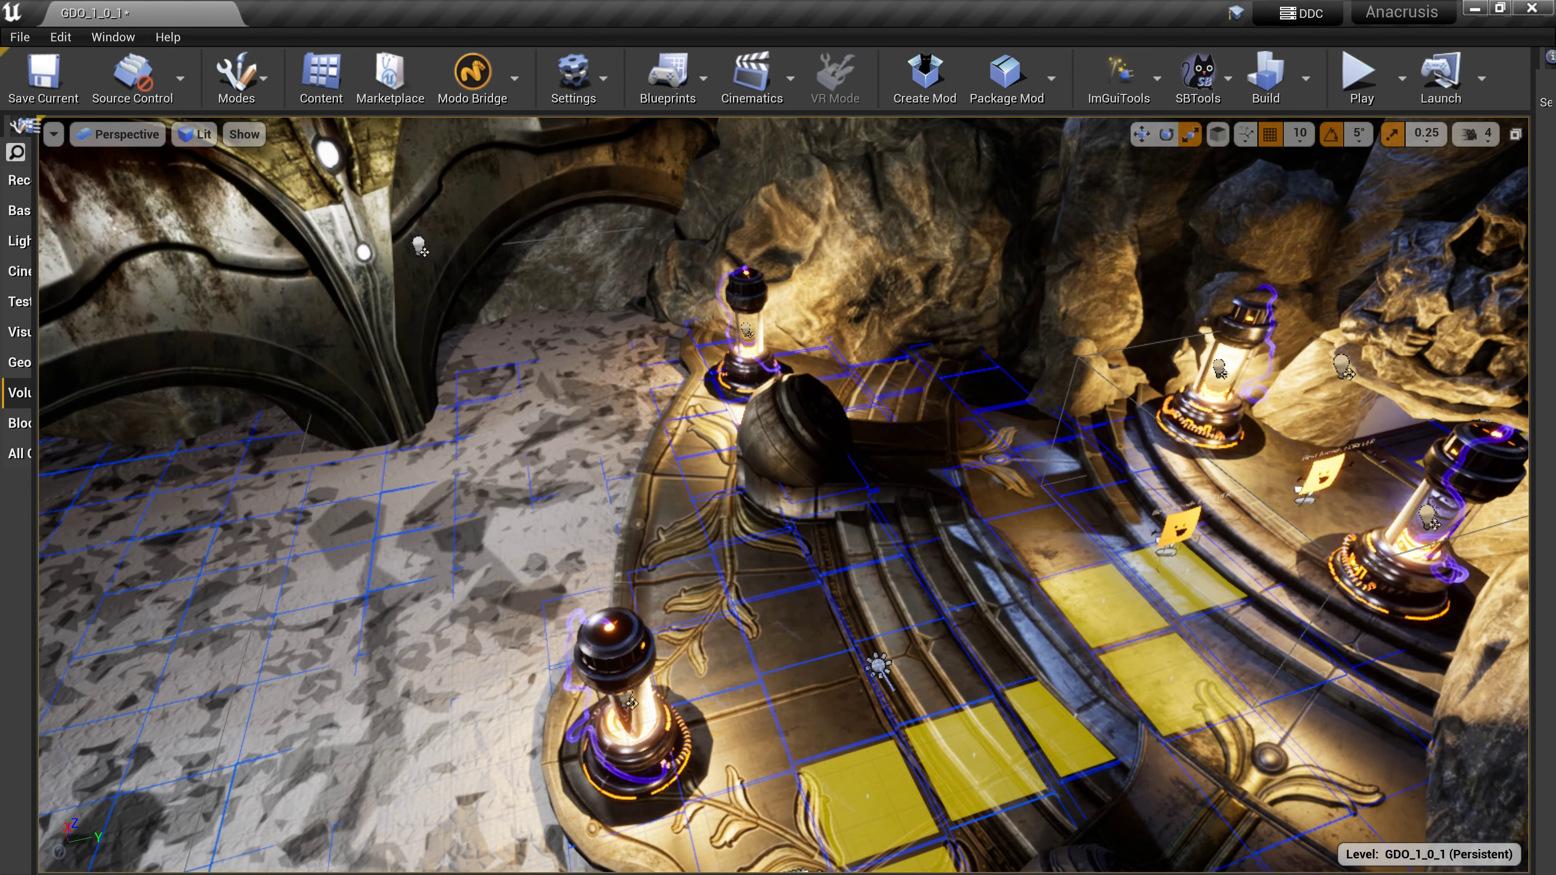
# Select the orange PathBuddy on the upper rock ledge and widen the Details area to show its settings
pyautogui.press('s')
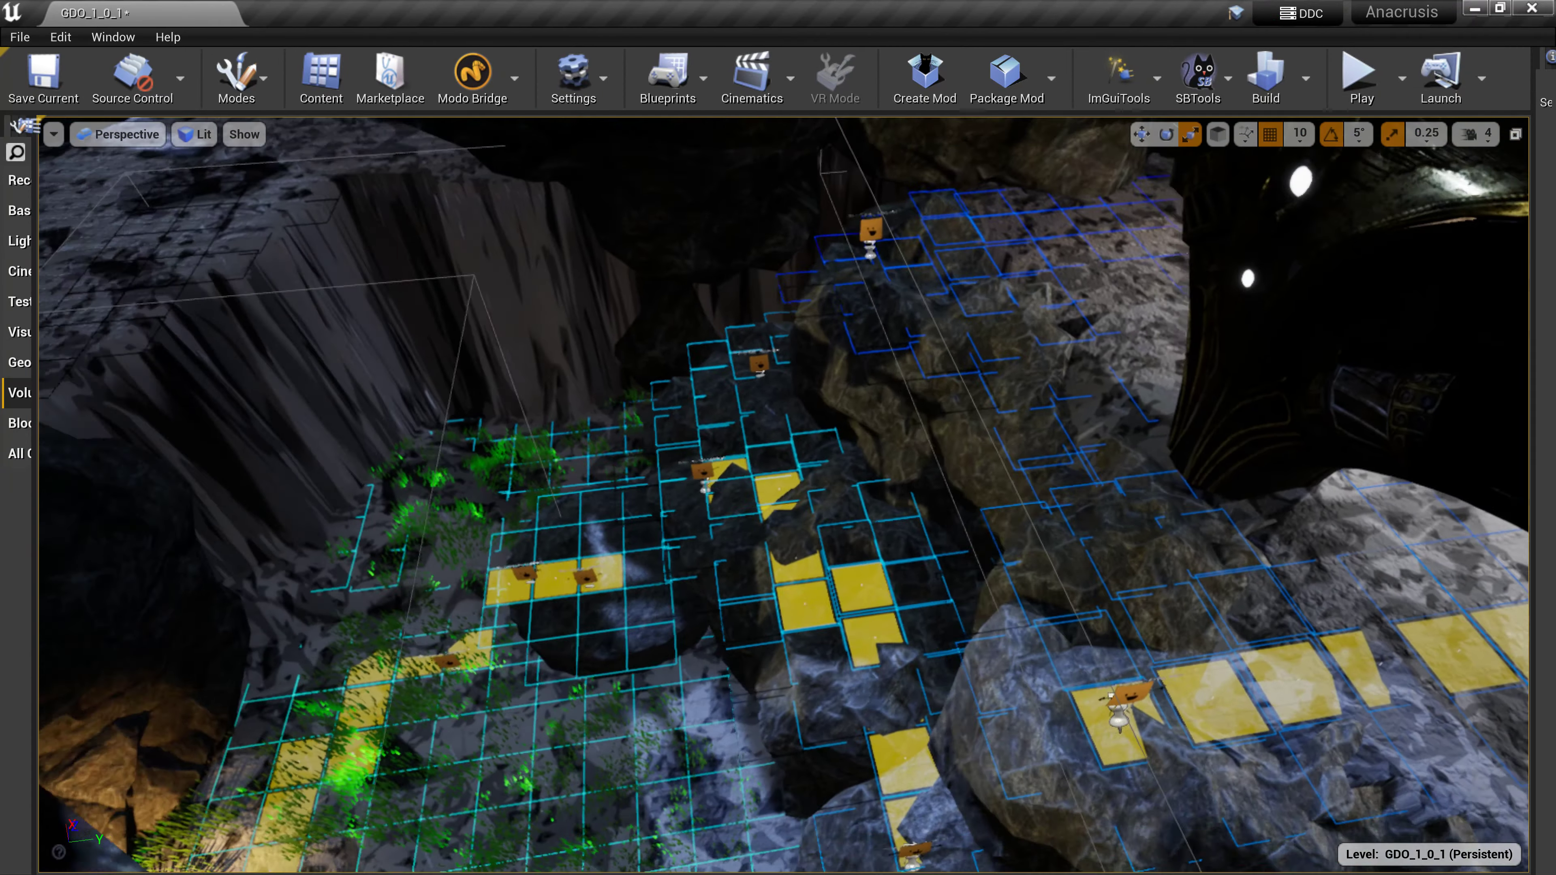
pyautogui.moveTo(783, 494); pyautogui.dragTo(784, 429, button='right')
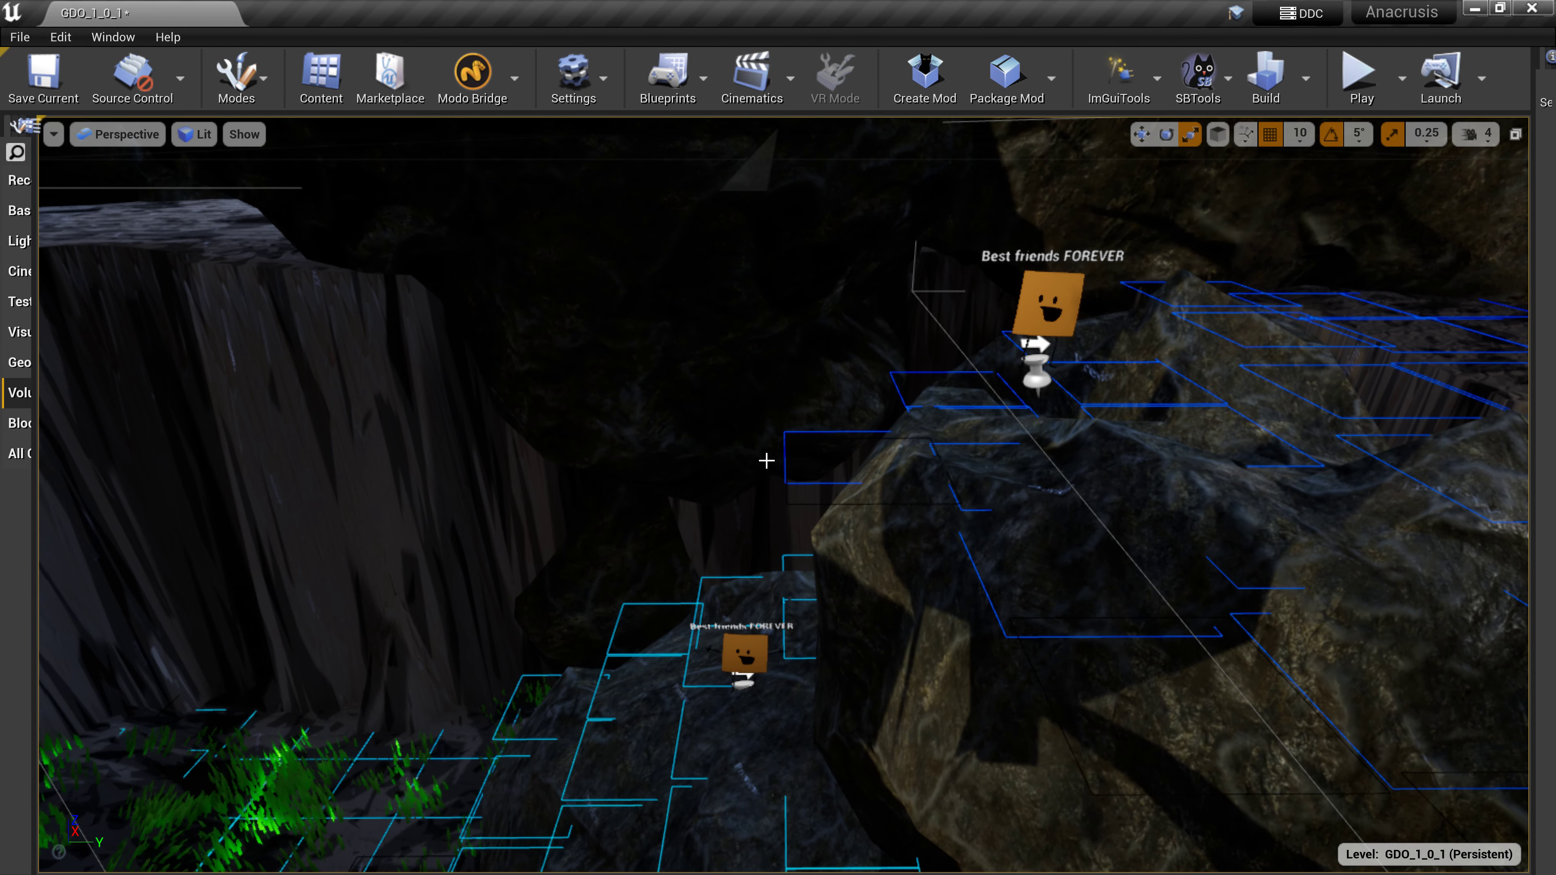
pyautogui.click(1038, 301)
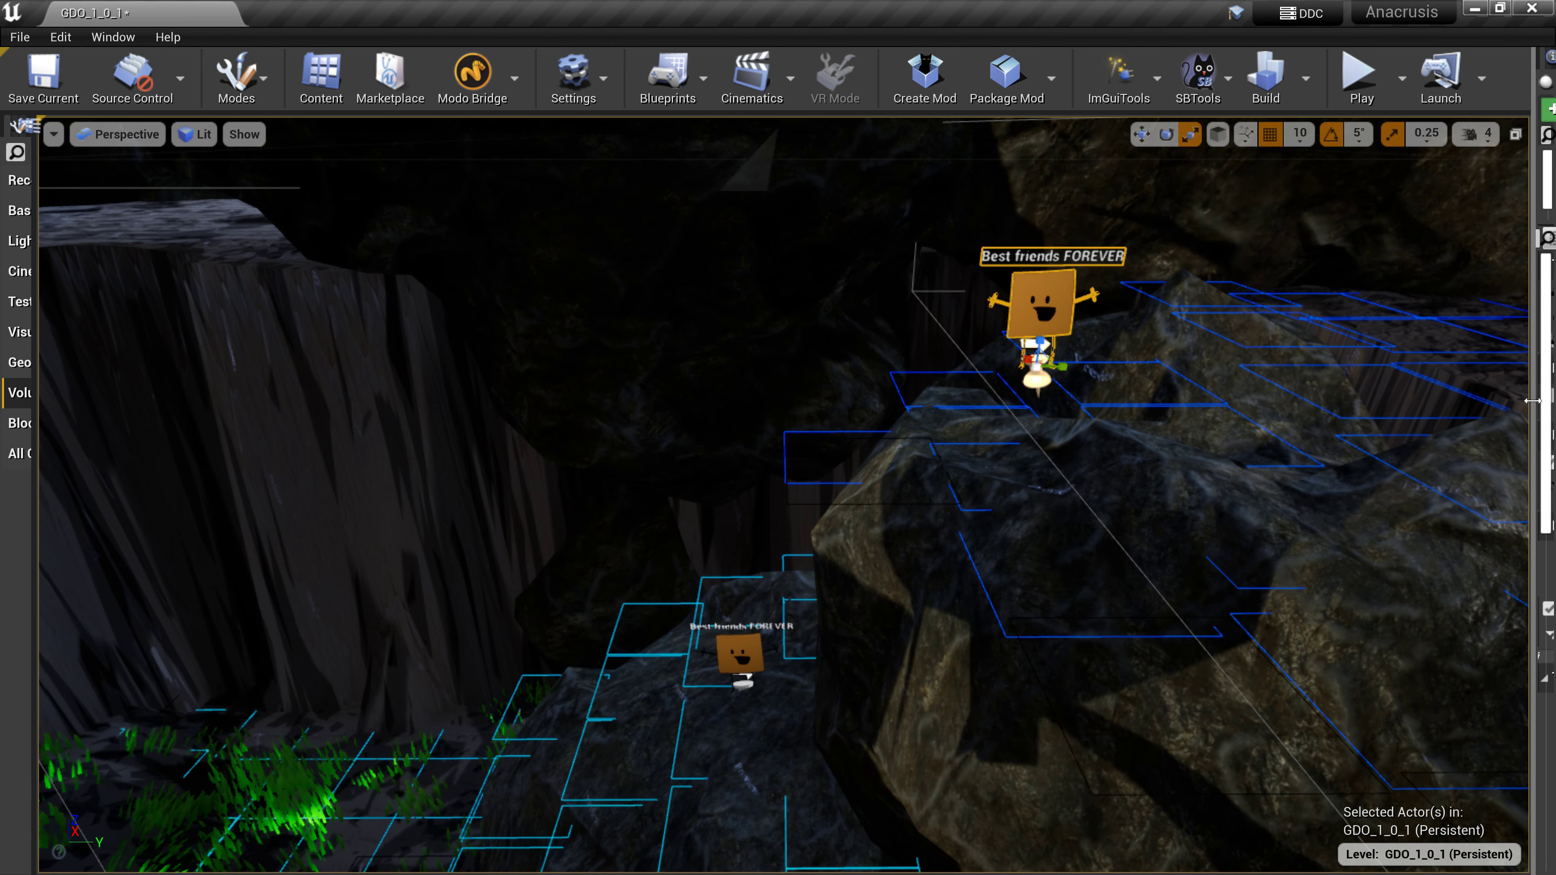
pyautogui.moveTo(1525, 416); pyautogui.dragTo(1052, 471)
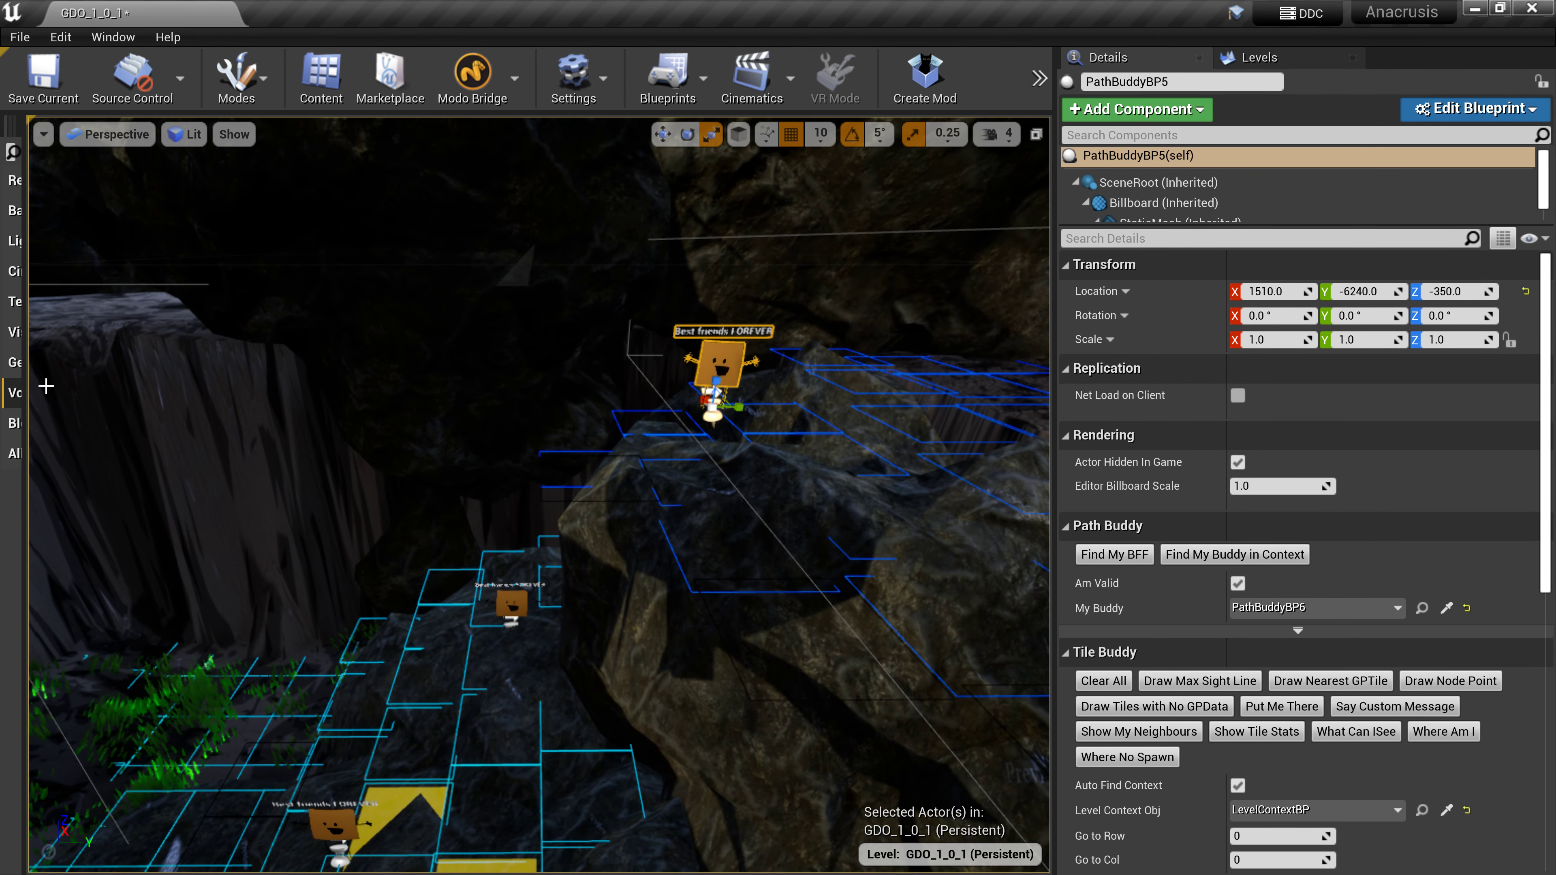
# Widen the collapsed side area and search the Content Browser for "path", browsing the matching assets
pyautogui.moveTo(24, 365); pyautogui.dragTo(519, 367)
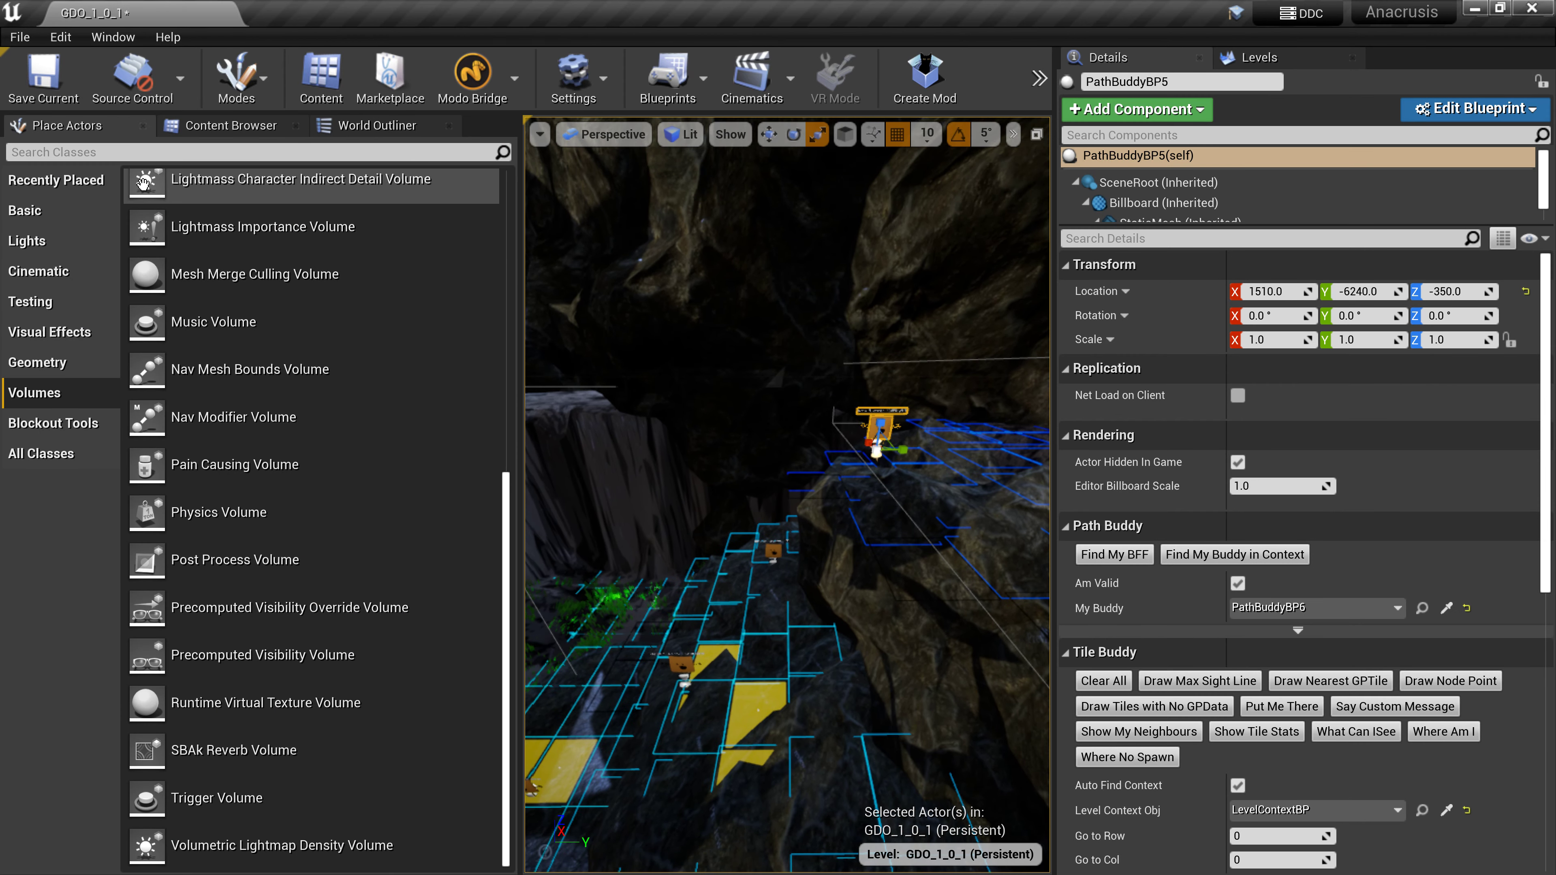
pyautogui.click(212, 129)
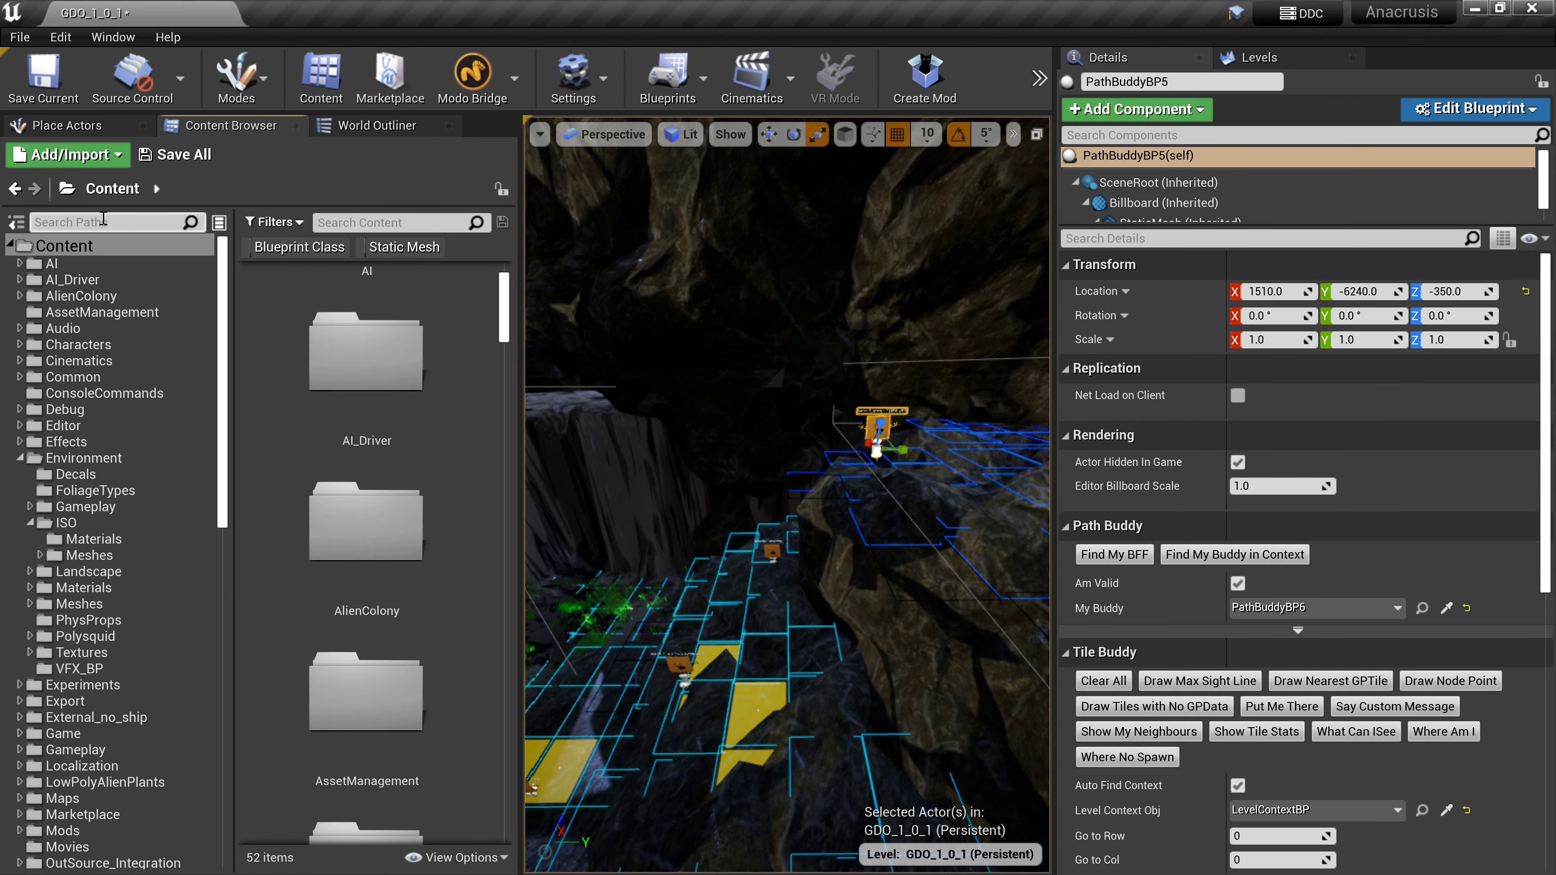
pyautogui.click(349, 222)
pyautogui.write('path')
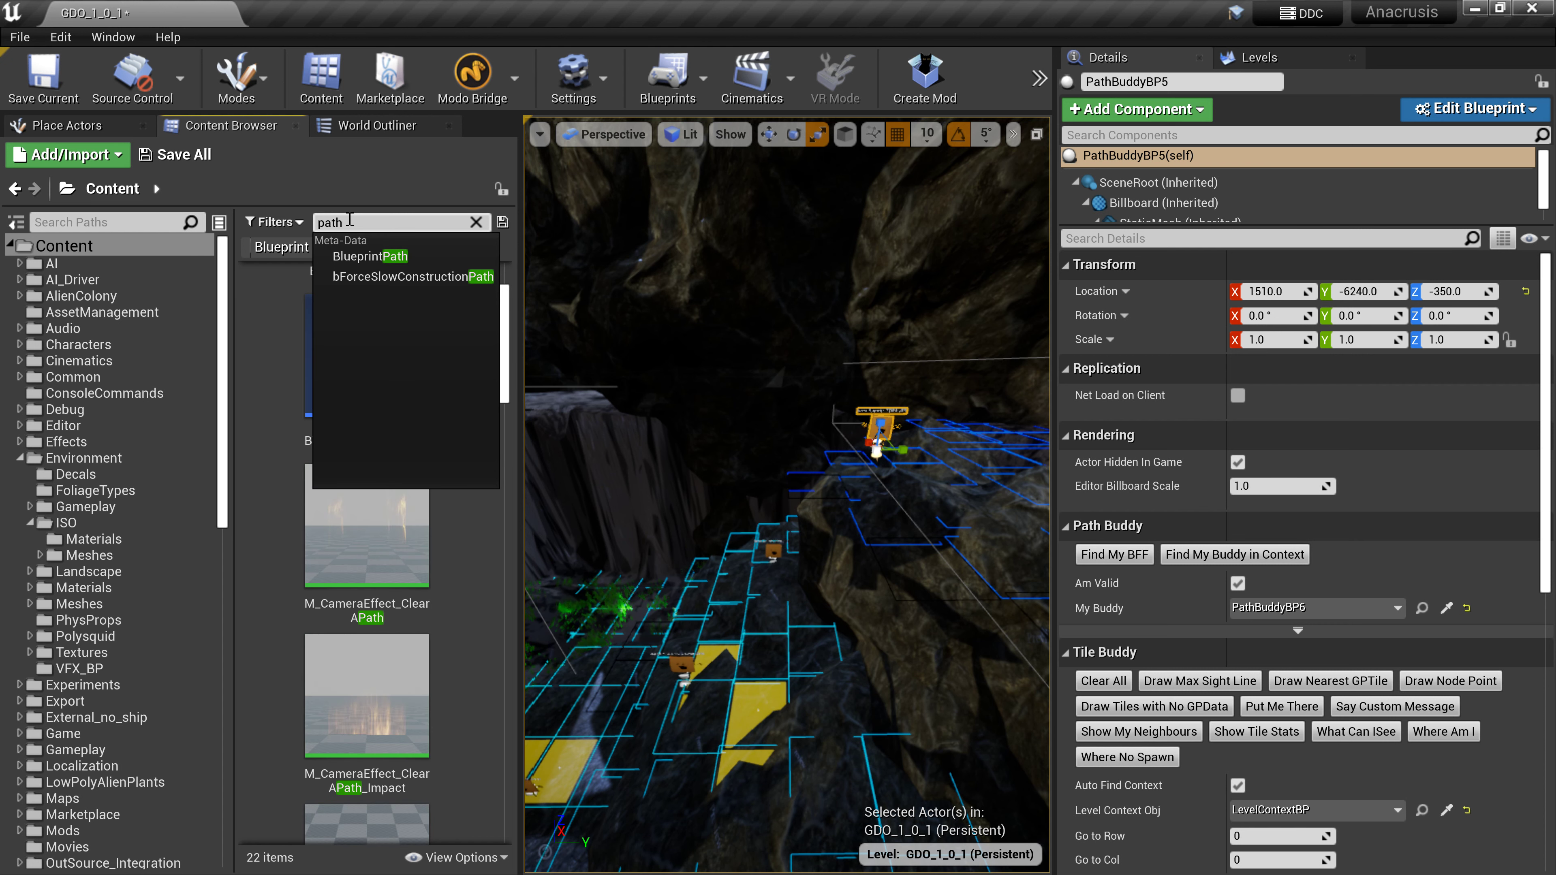
pyautogui.click(248, 360)
pyautogui.scroll(-1, 247, 361)
pyautogui.scroll(2, 249, 385)
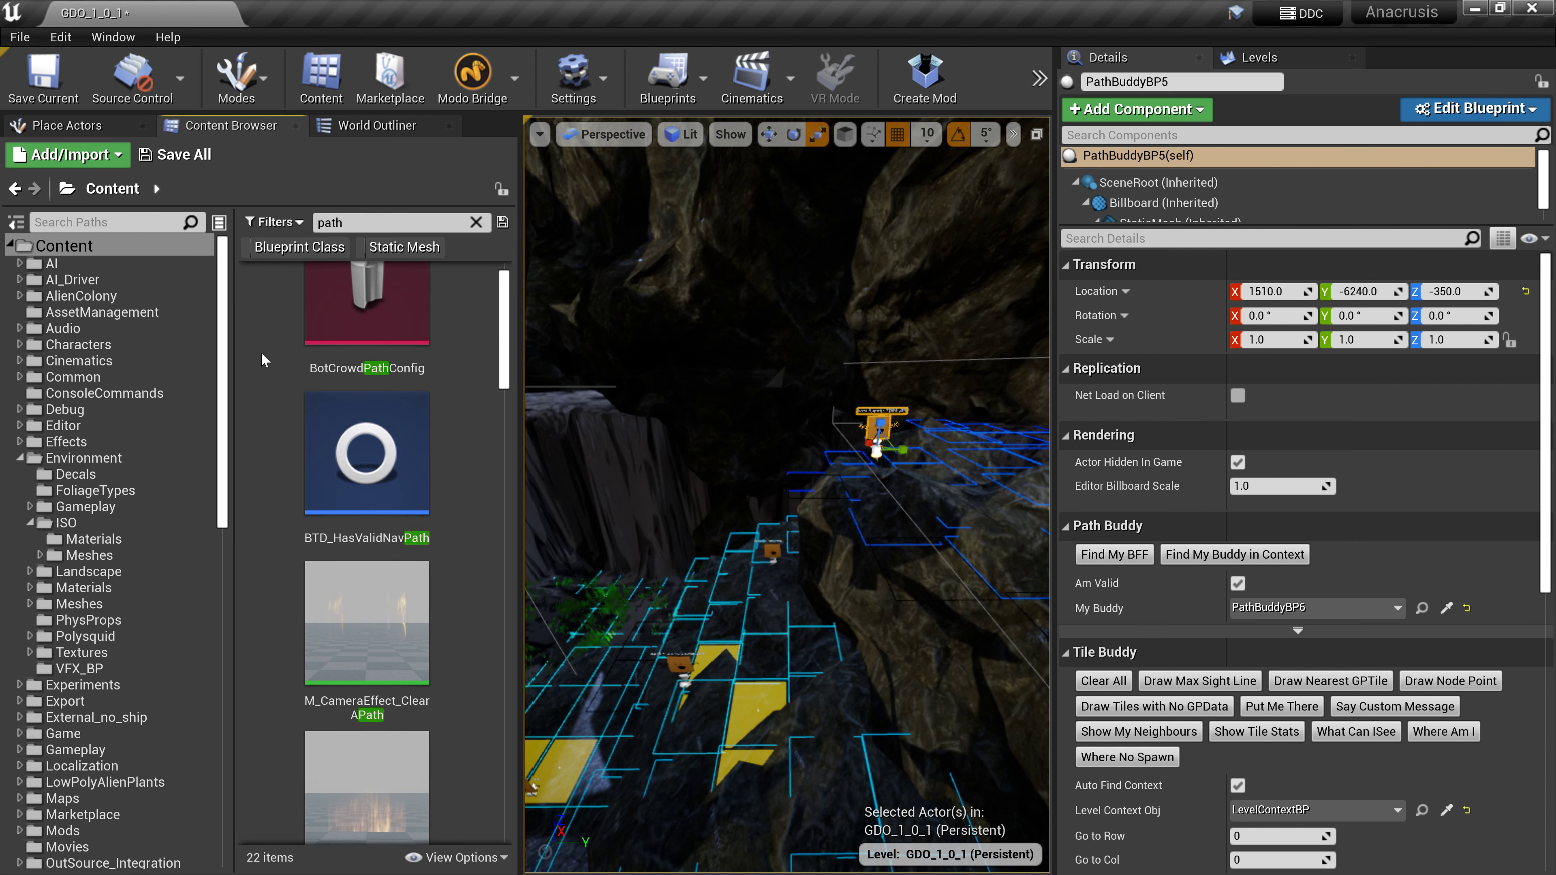
pyautogui.scroll(-3, 268, 337)
pyautogui.scroll(-5, 281, 368)
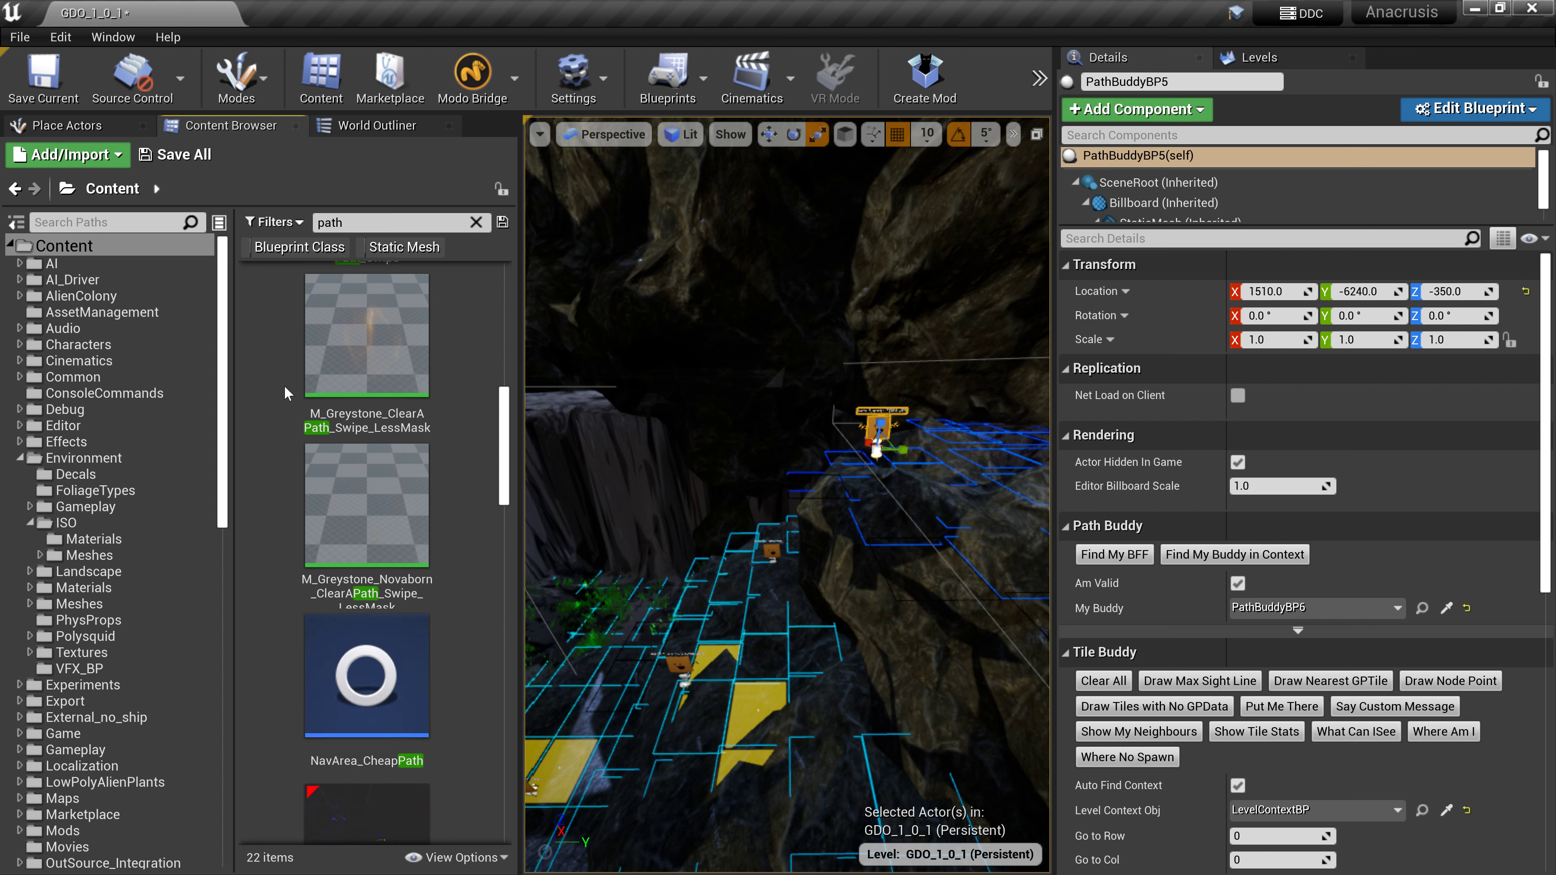
# Narrow the Content Browser search to "path buddy" to find the PathBuddyBP blueprint
pyautogui.click(354, 222)
pyautogui.write('b')
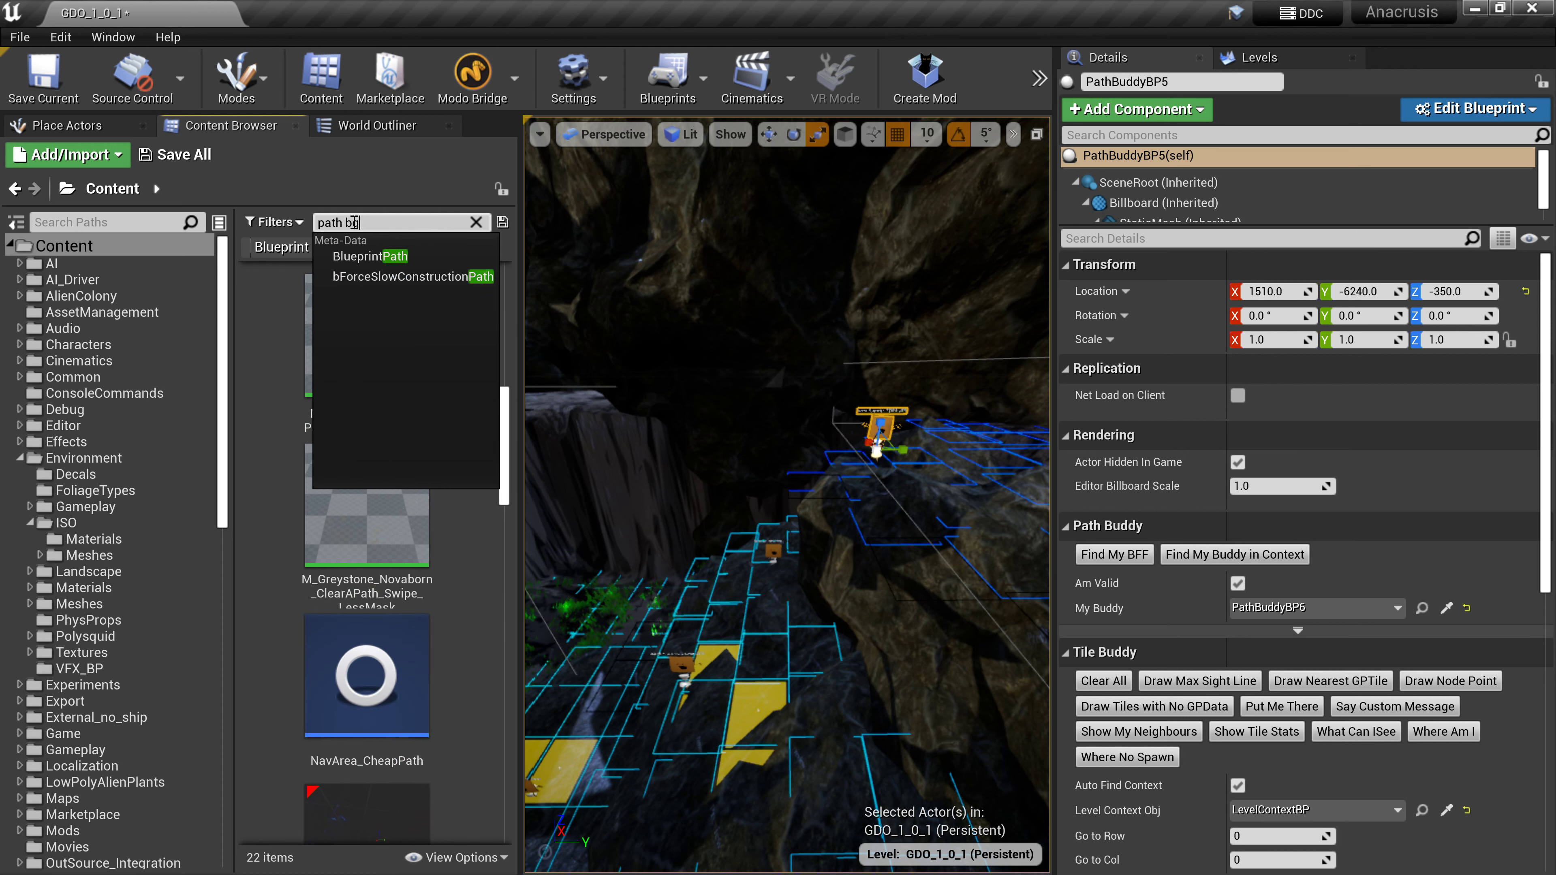
pyautogui.write('iu')
pyautogui.press('BackSpace')
pyautogui.press('BackSpace')
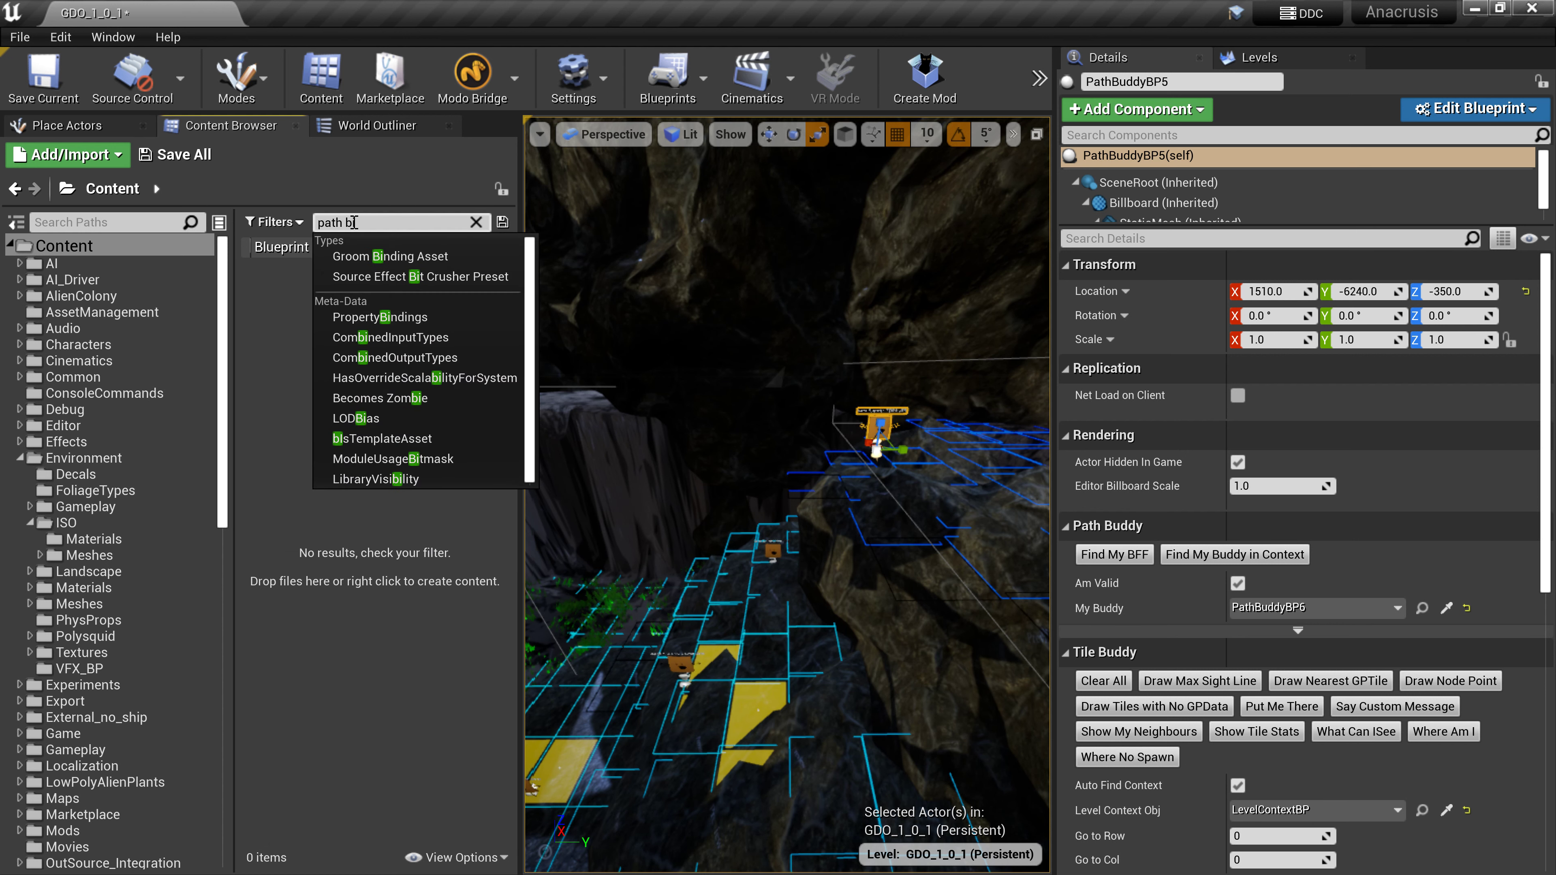
pyautogui.write('uddy')
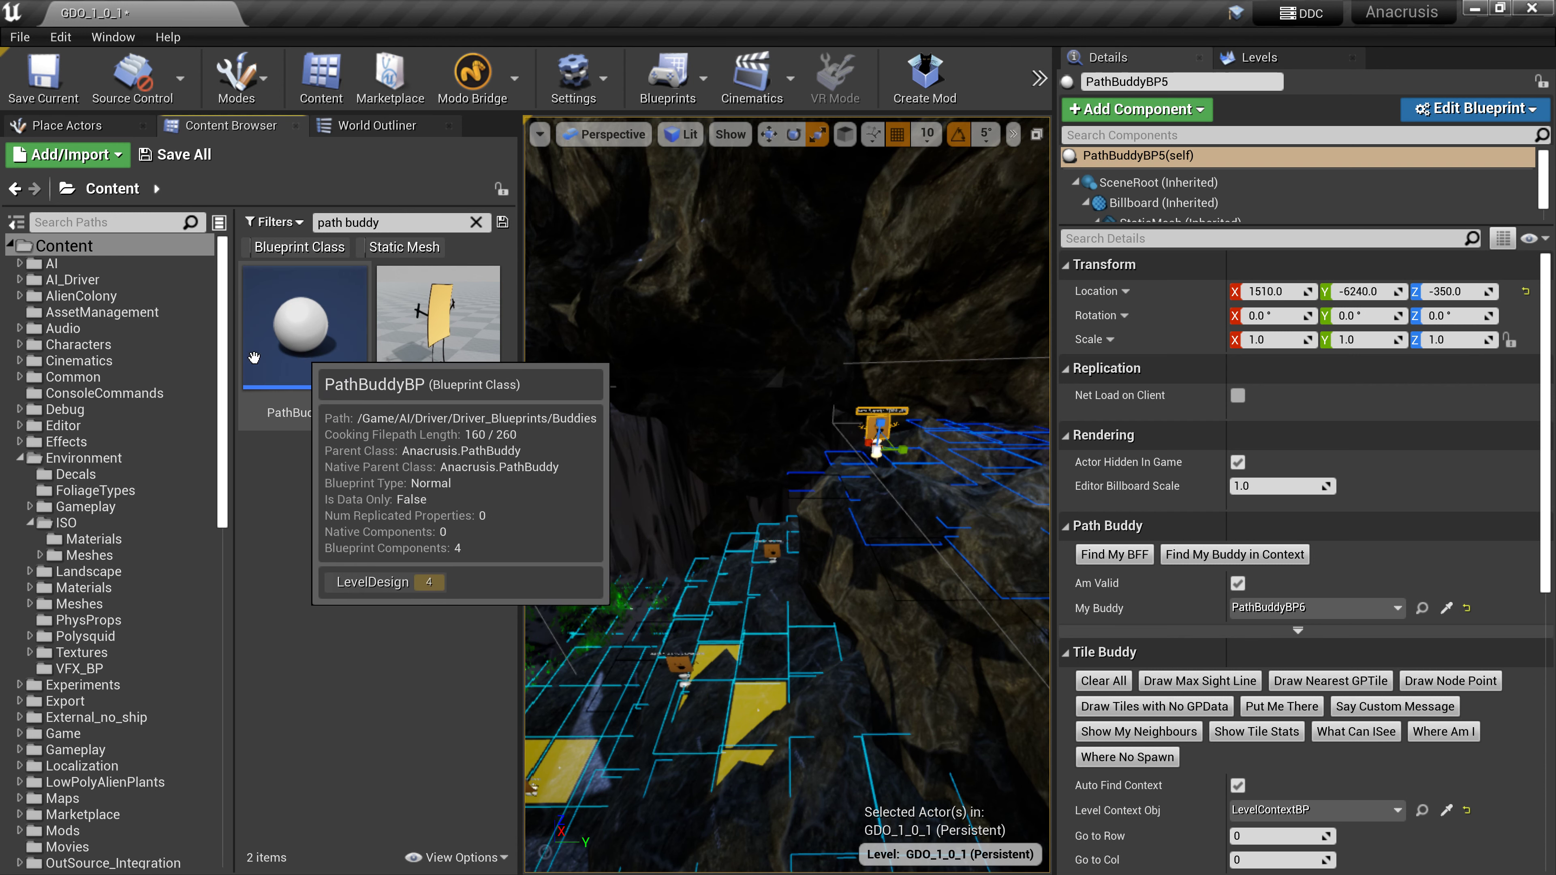
# Move closer to the PathBuddy on the upper rock ledge, select it and show its Tile Buddy settings
pyautogui.moveTo(733, 473)
pyautogui.mouseDown(button='right')
pyautogui.moveTo(738, 496)
pyautogui.moveTo(839, 466)
pyautogui.moveTo(894, 398)
pyautogui.moveTo(815, 435)
pyautogui.moveTo(619, 447)
pyautogui.moveTo(773, 438)
pyautogui.moveTo(698, 437)
pyautogui.moveTo(735, 448)
pyautogui.mouseUp(button='right')
pyautogui.press('w')
pyautogui.press('w')
pyautogui.press('s')
pyautogui.press('w')
pyautogui.press('s')
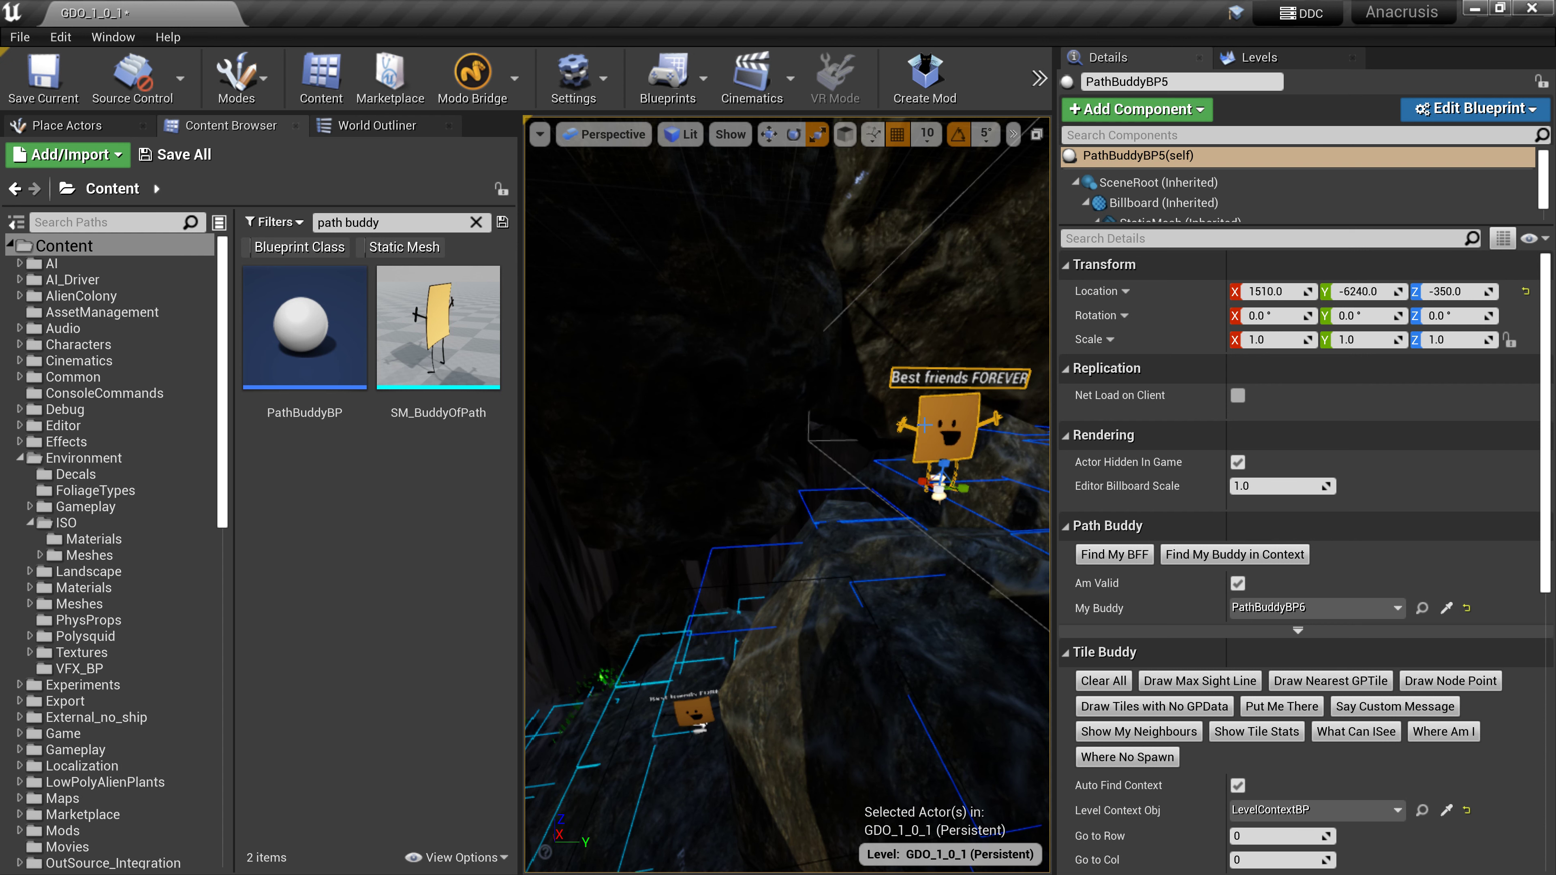
pyautogui.click(962, 422)
pyautogui.click(946, 426)
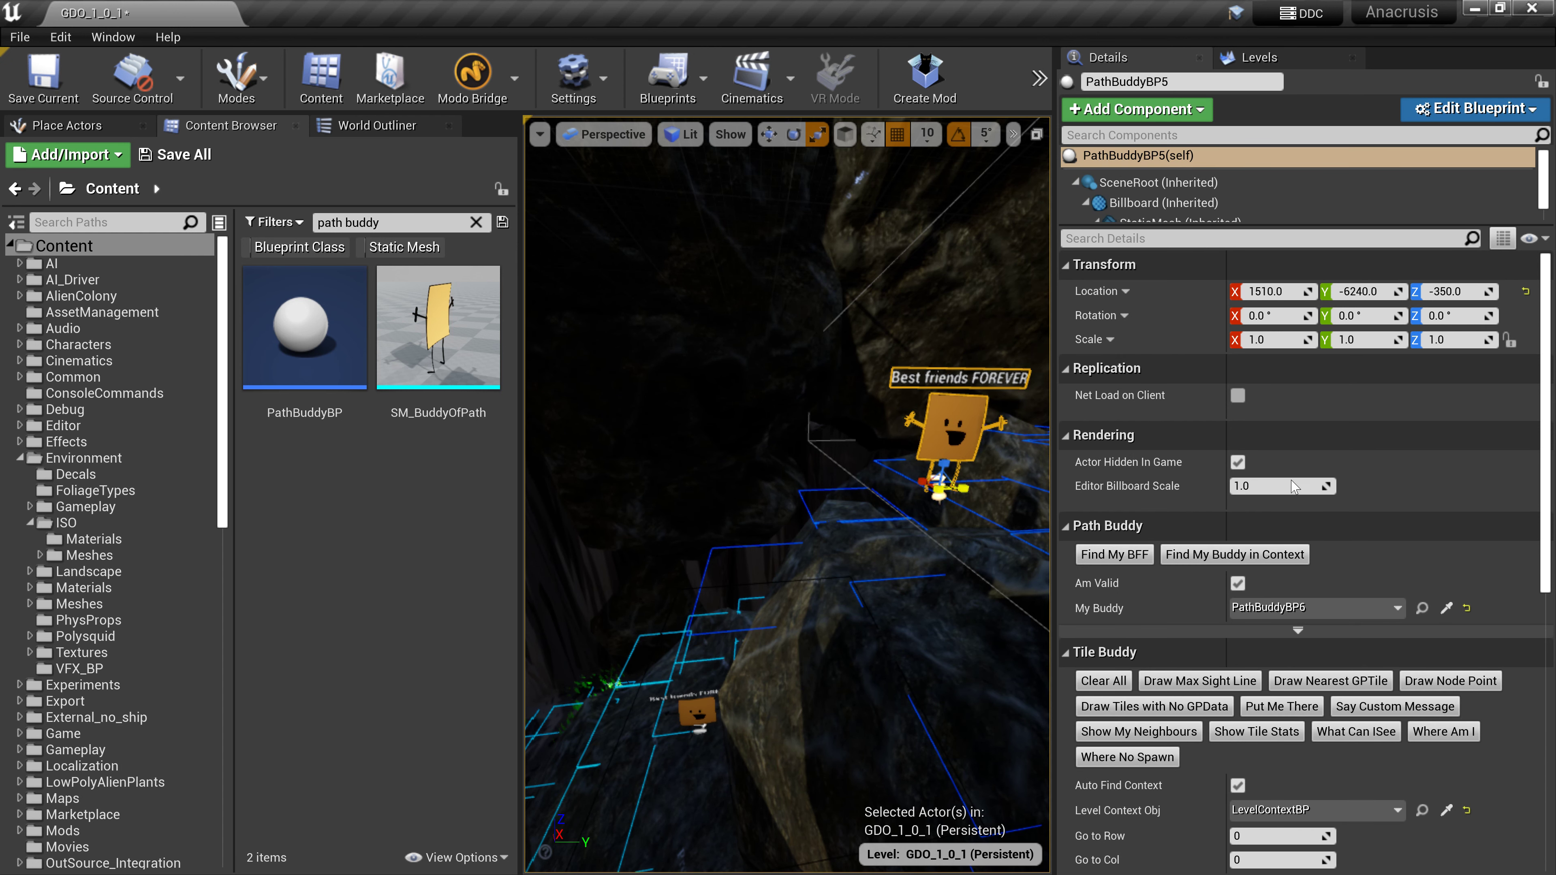
pyautogui.scroll(-3, 1253, 404)
pyautogui.scroll(-3, 1252, 404)
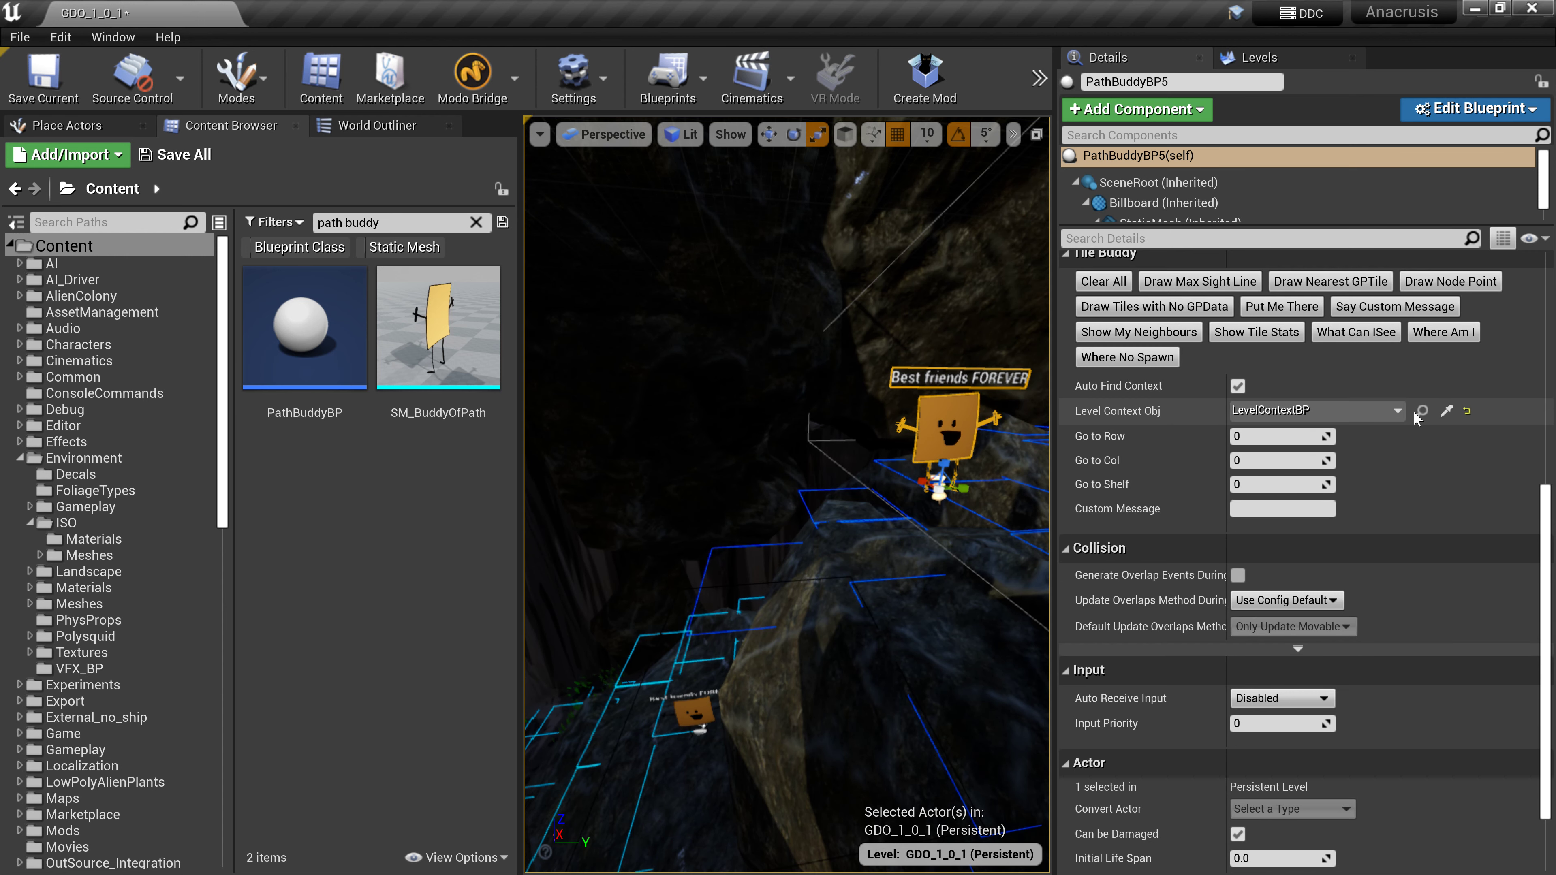
# Examine how the upper PathBuddy's Level Context Obj is assigned, using its actor list and scene picker
pyautogui.click(1446, 411)
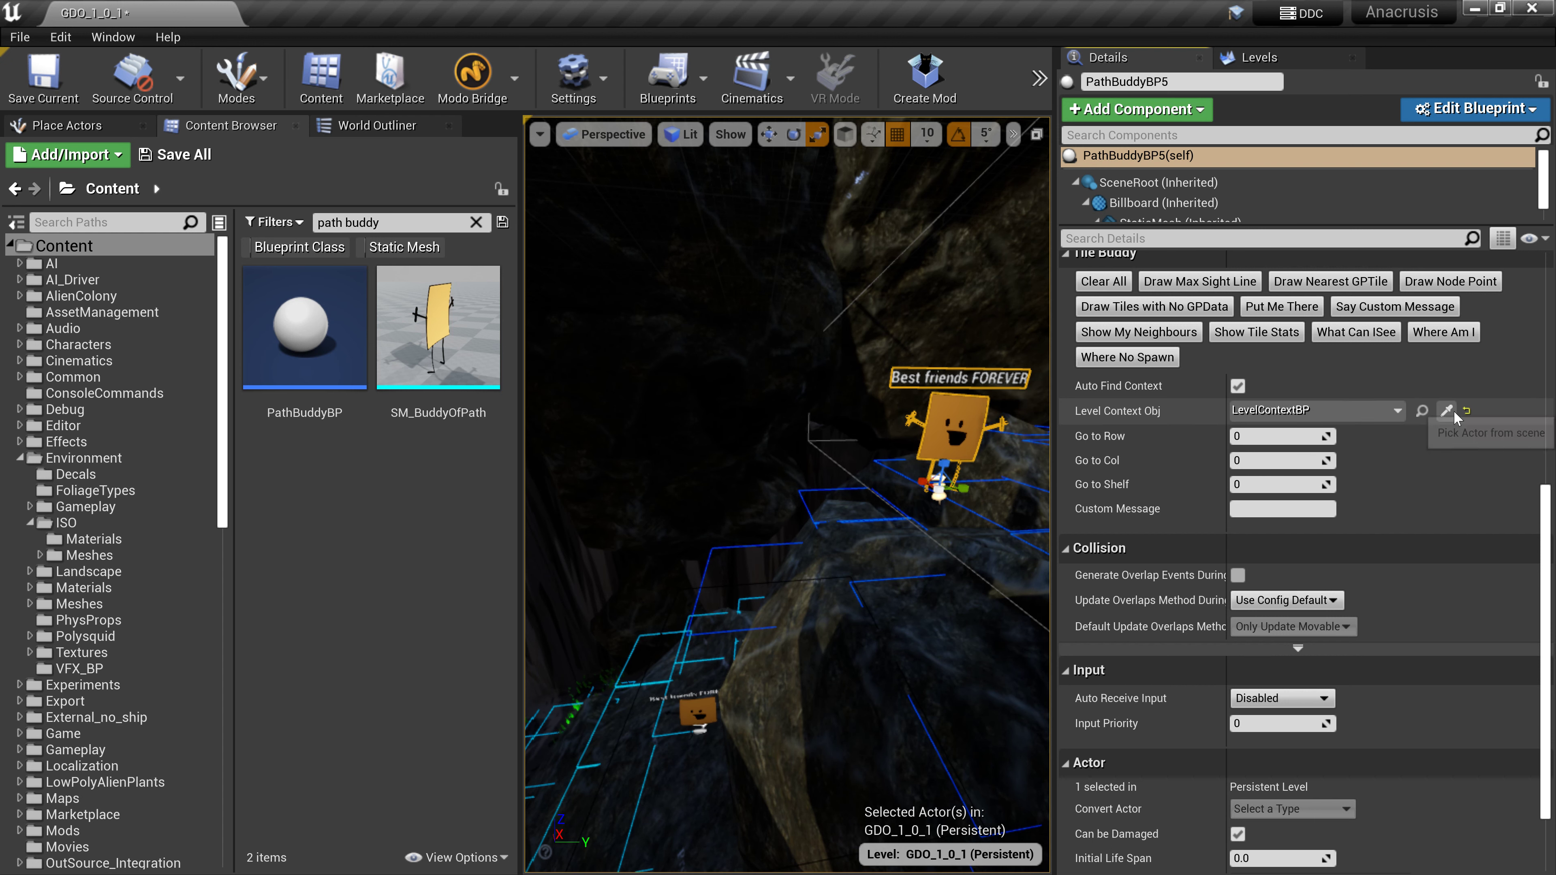
pyautogui.click(1353, 415)
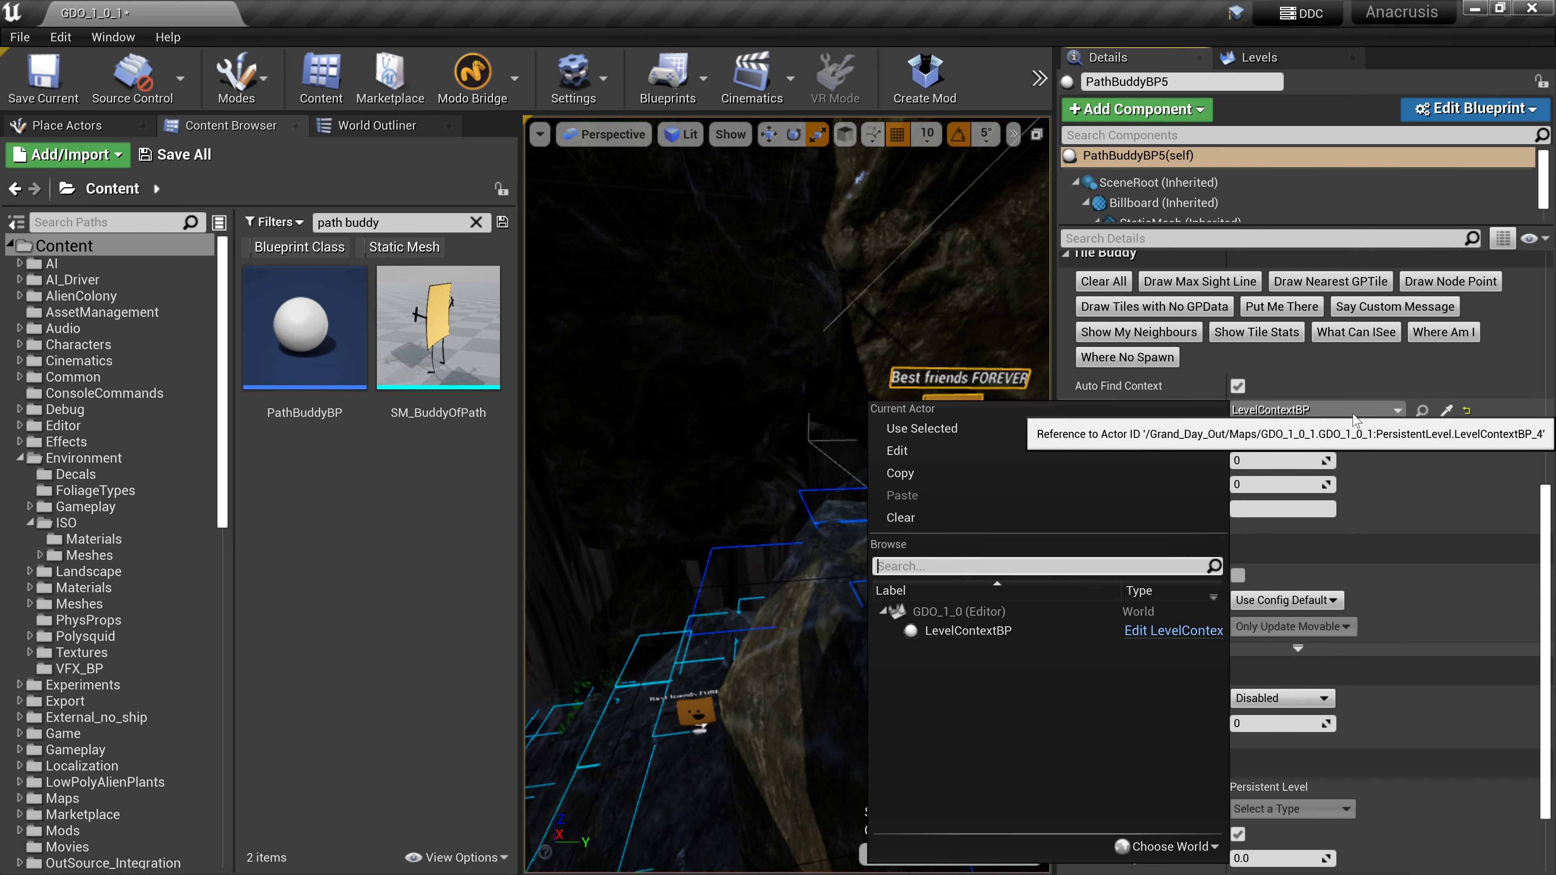
pyautogui.click(1352, 411)
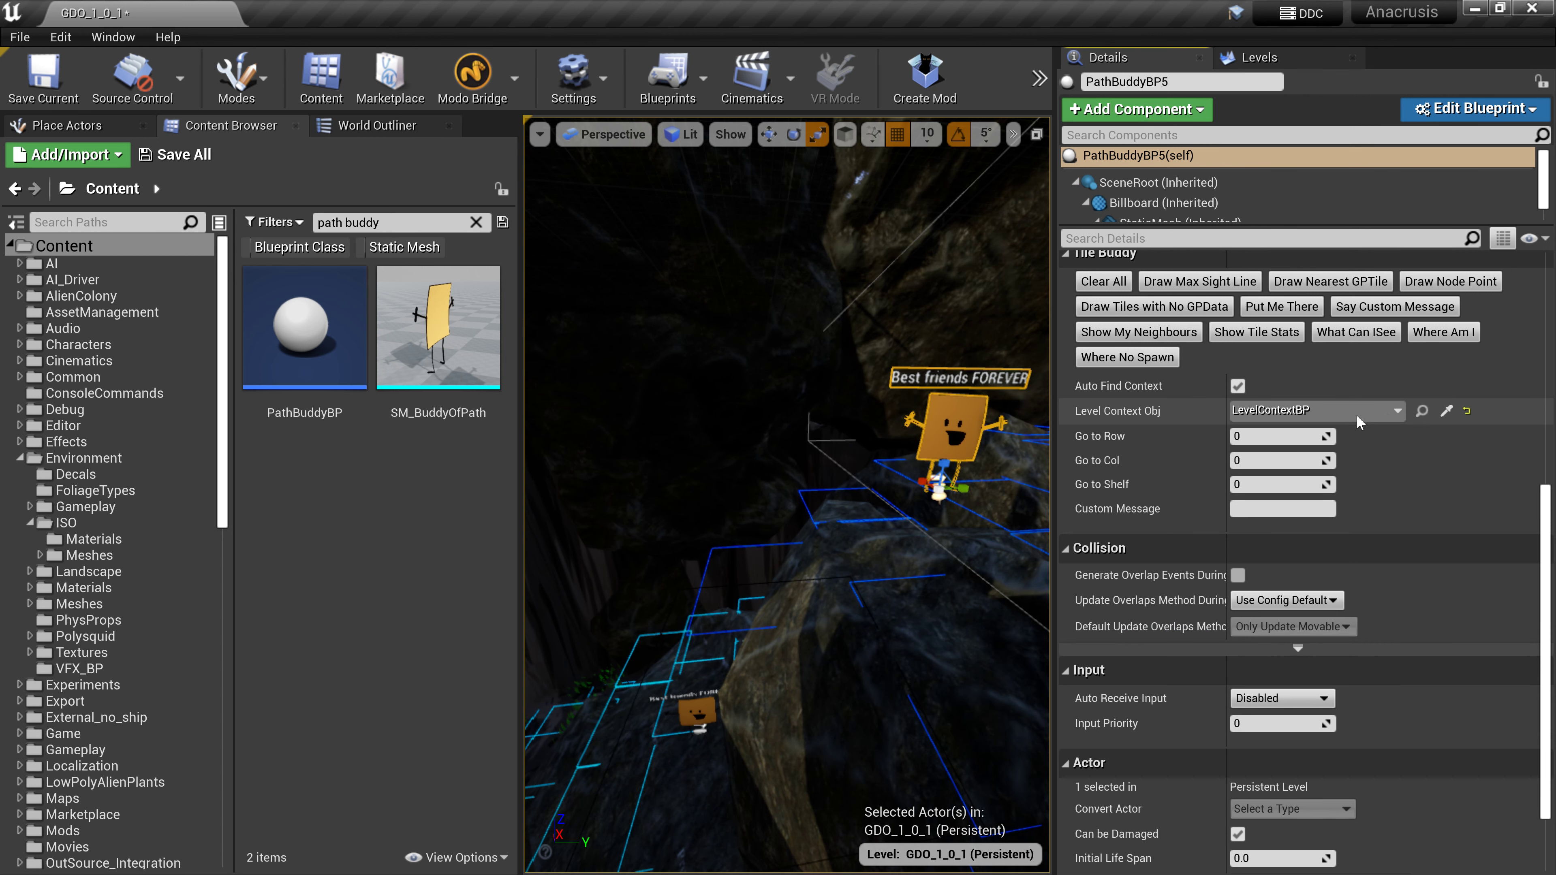
pyautogui.click(1446, 410)
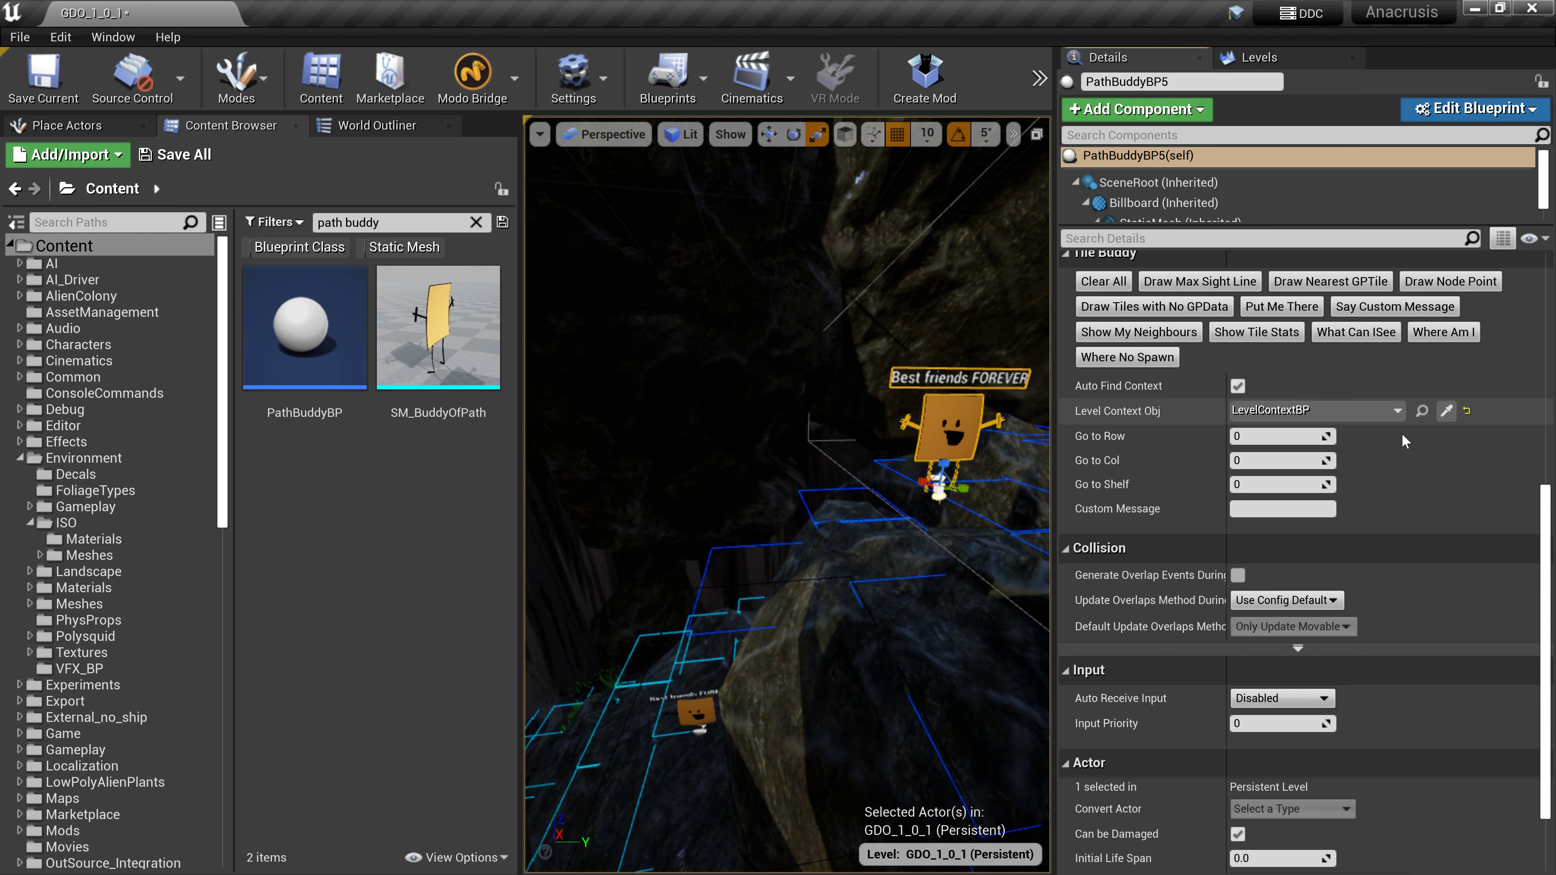
# Compare the Level Context Obj settings of the lower and upper PathBuddies, and clear the actor selection
pyautogui.click(693, 714)
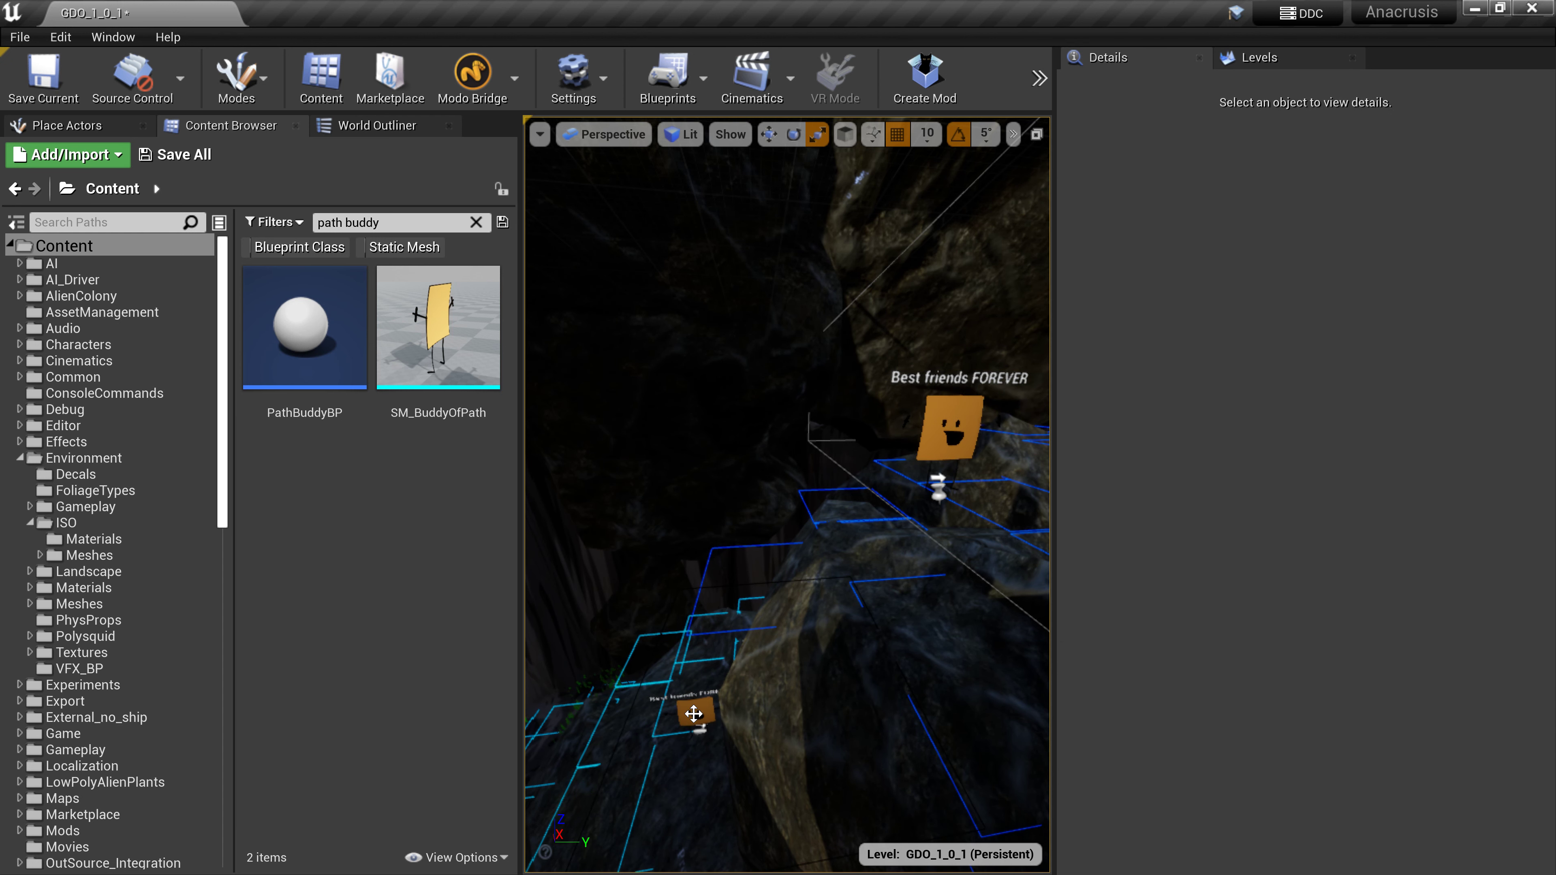
pyautogui.click(962, 426)
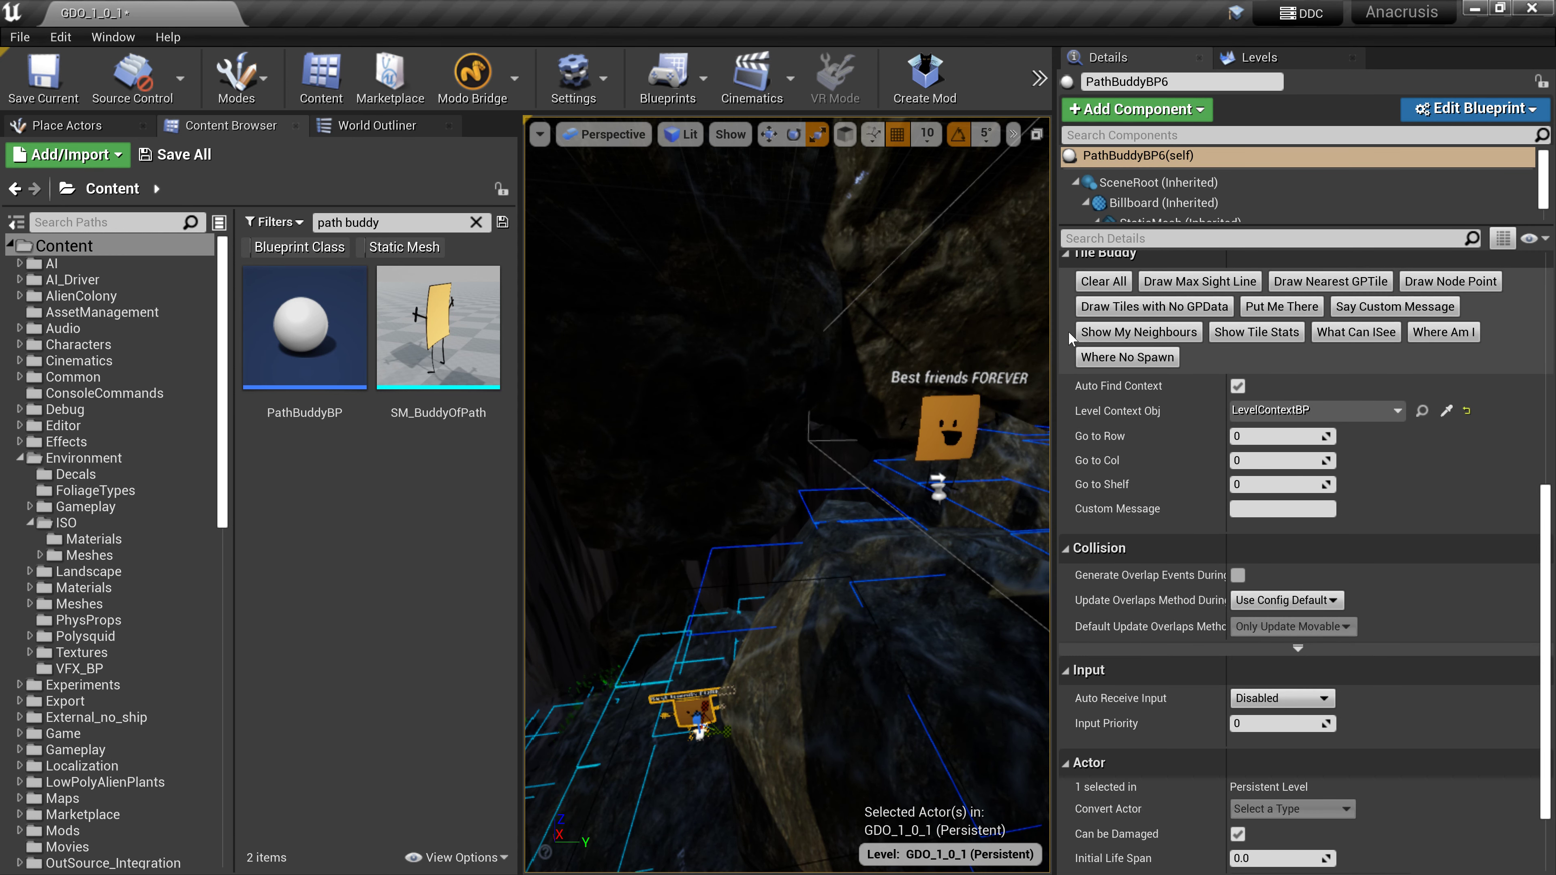
pyautogui.click(950, 429)
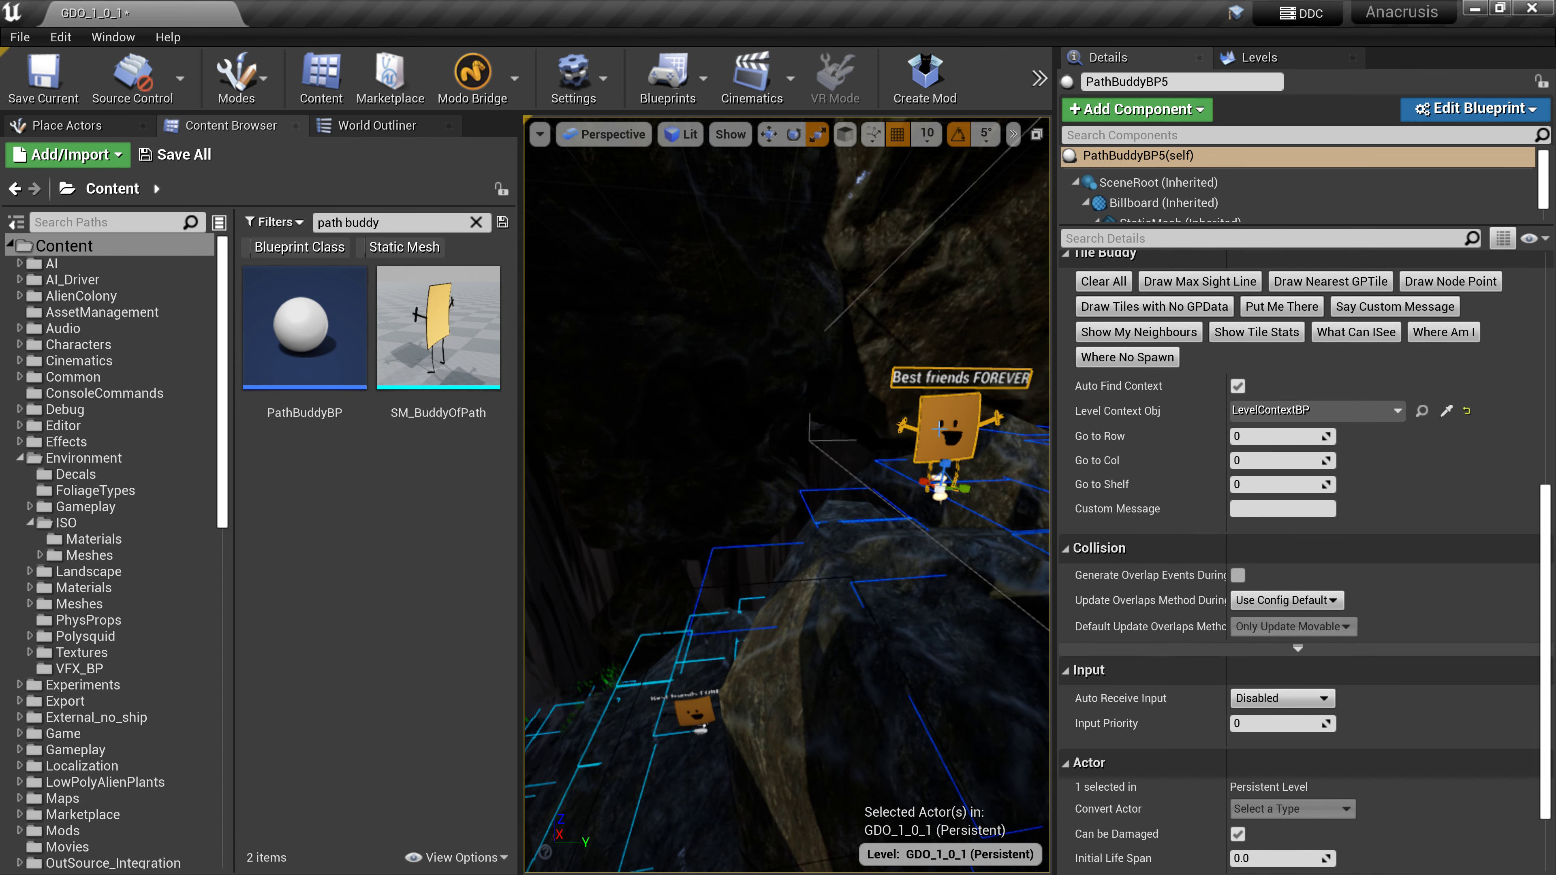
pyautogui.click(699, 710)
pyautogui.press('Escape')
# Inspect the navigation mesh from the rock ledges through the cave archway and enlarge the level viewport
pyautogui.moveTo(730, 526); pyautogui.dragTo(815, 564, button='right')
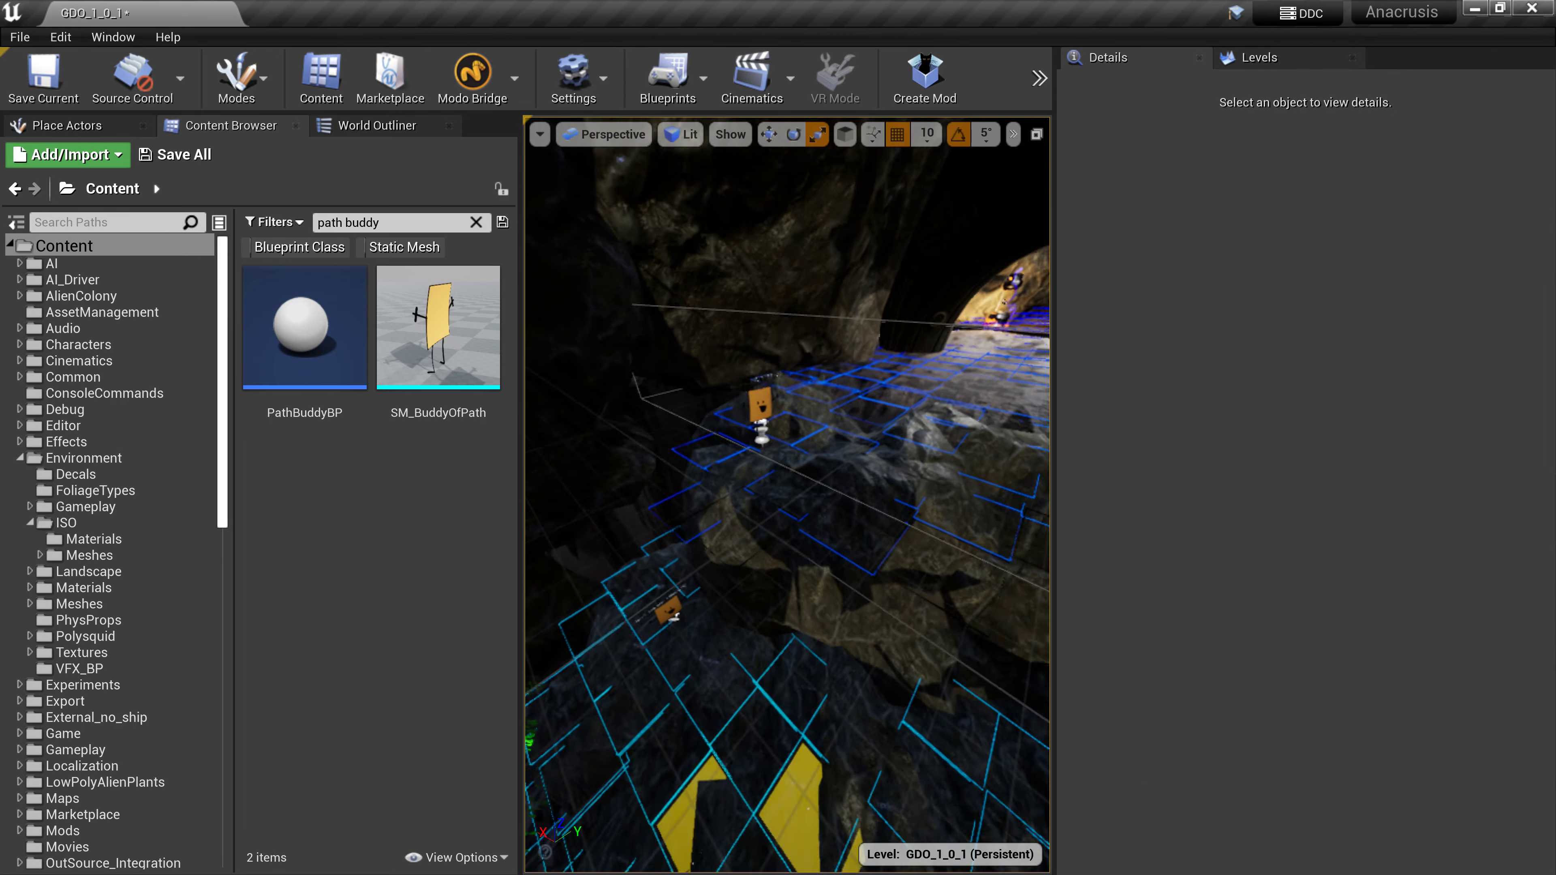
pyautogui.press('w')
pyautogui.moveTo(787, 495); pyautogui.dragTo(900, 454, button='right')
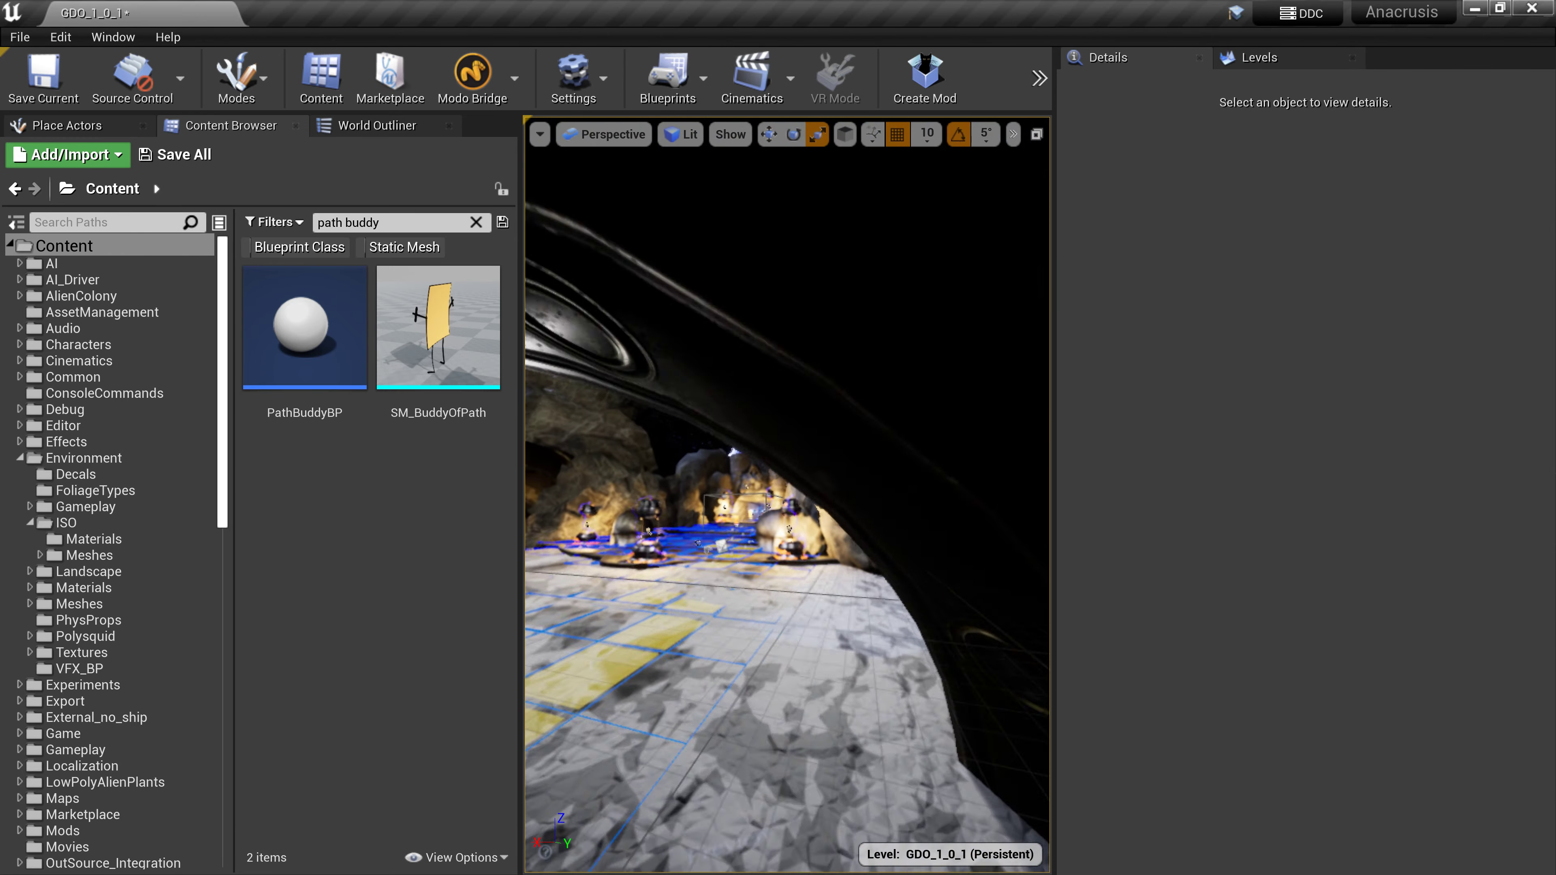
pyautogui.moveTo(730, 527); pyautogui.dragTo(730, 526, button='right')
pyautogui.press('p')
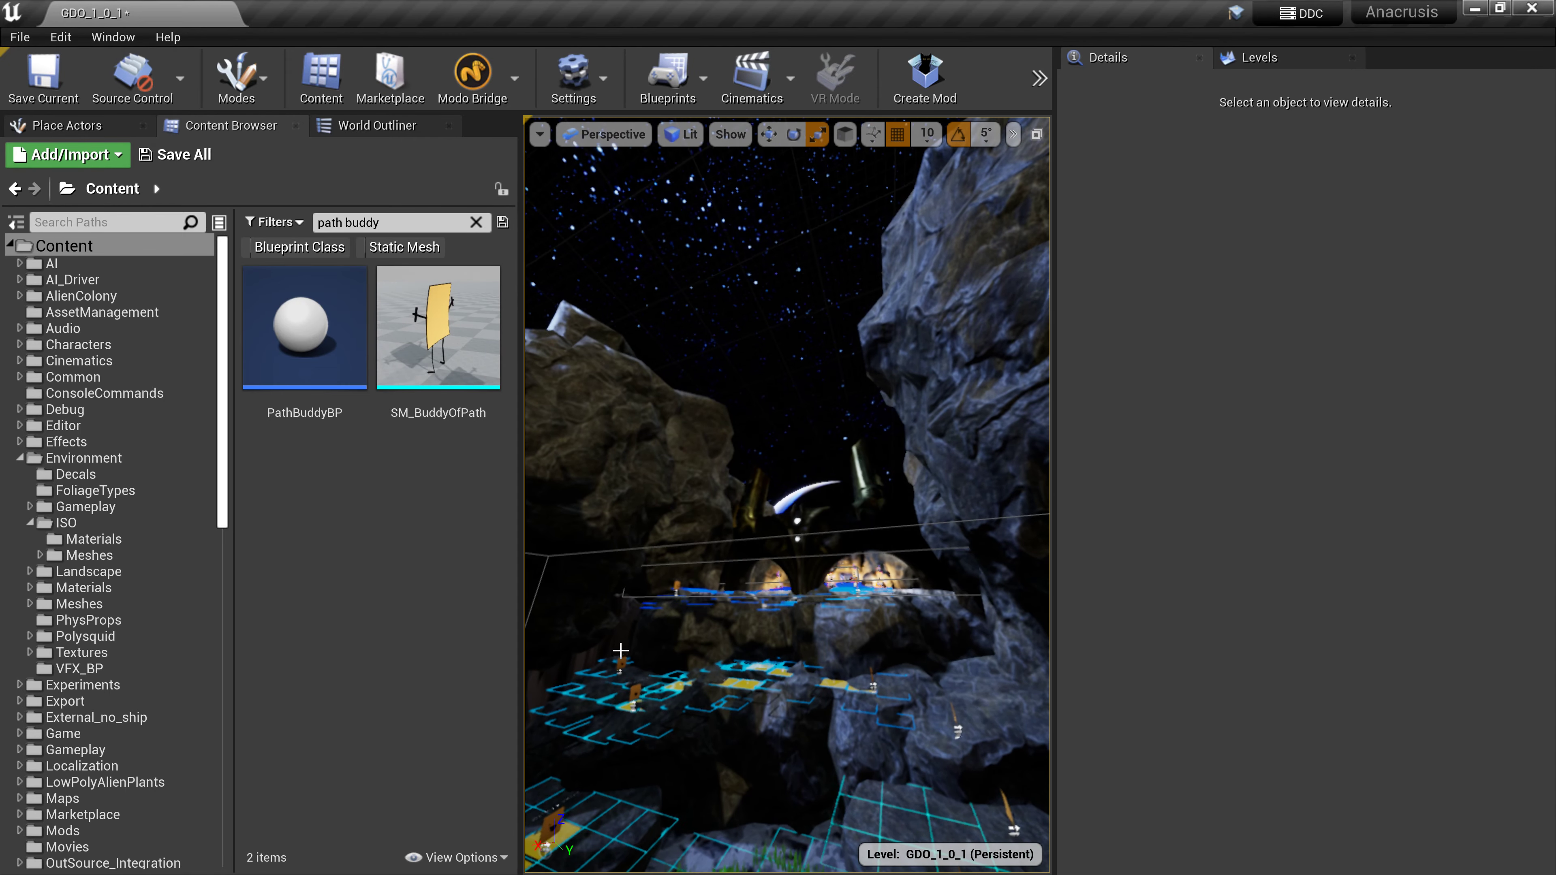
pyautogui.moveTo(522, 500); pyautogui.dragTo(187, 499)
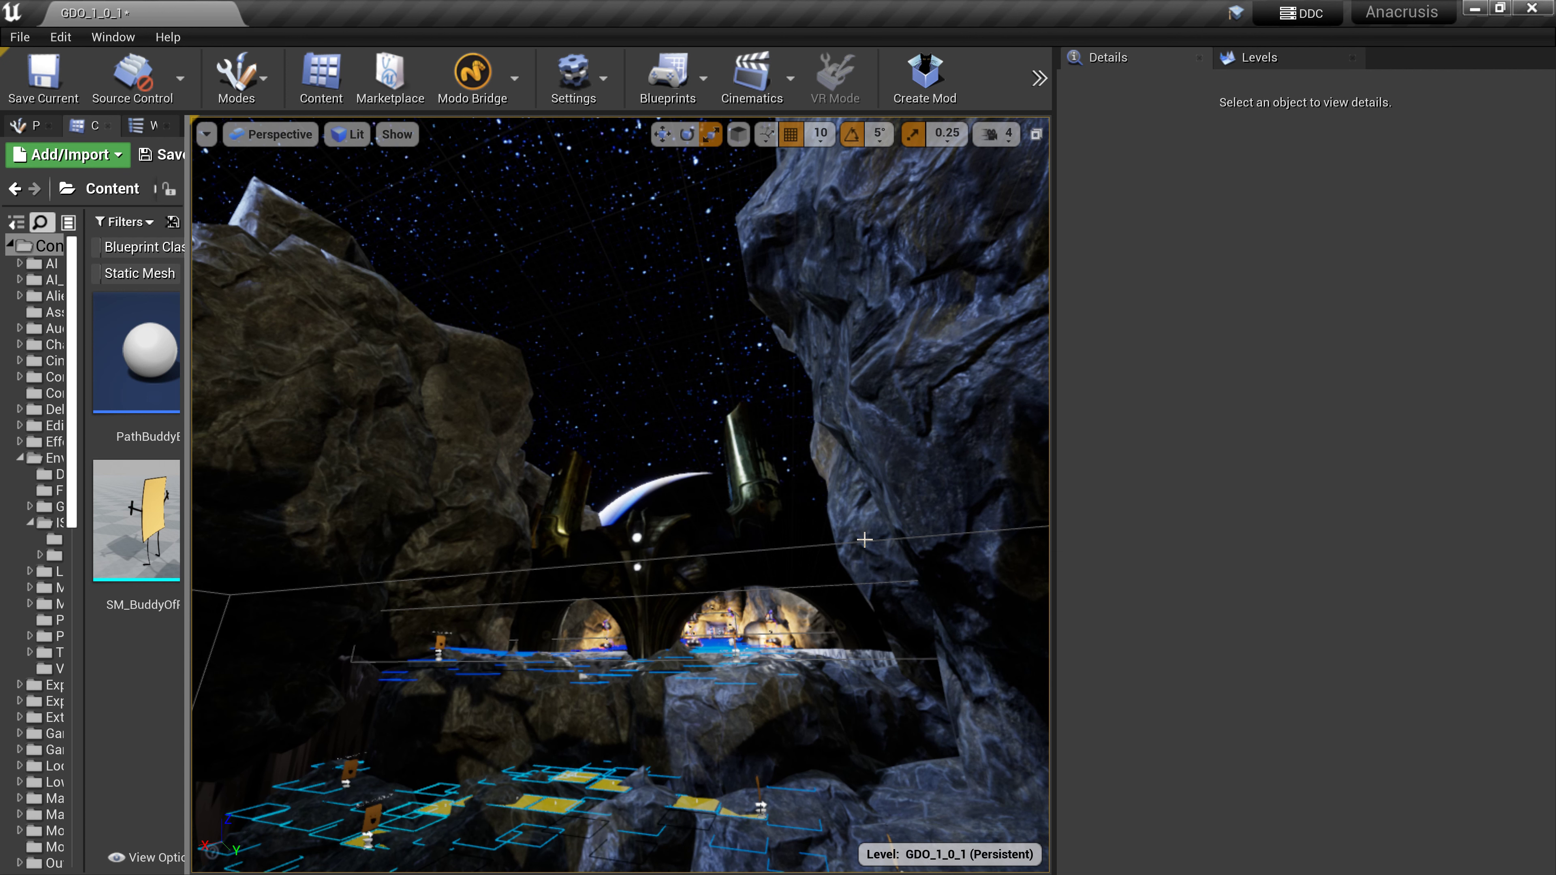
# Play test the level from the airlock, taking an SMB weapon and operating the airlock door control, and stop the test
pyautogui.hotkey('alt', 'p')
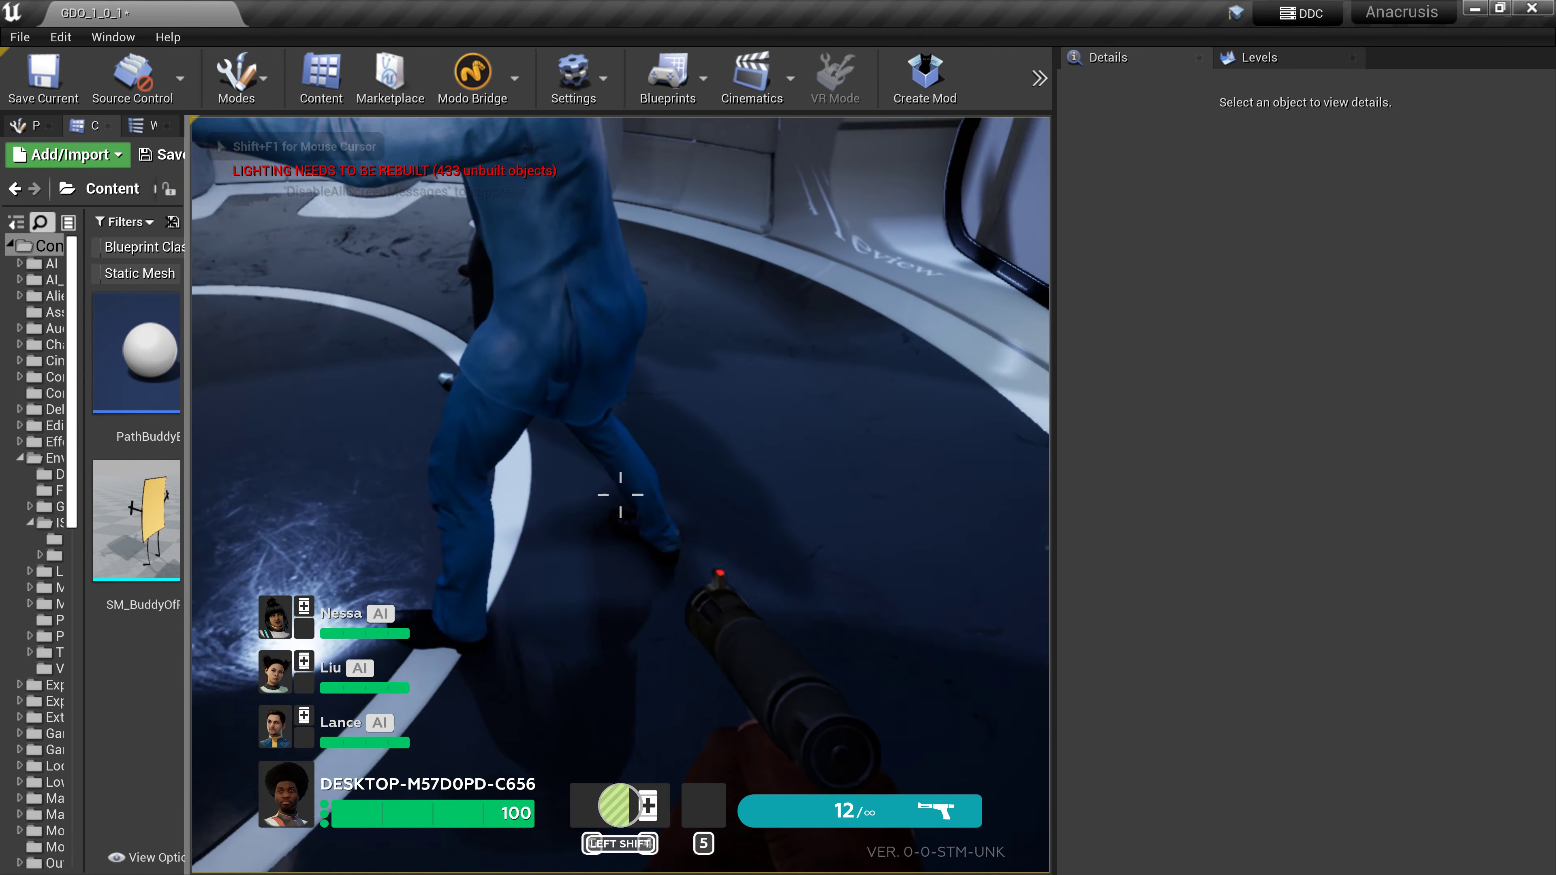
pyautogui.press('w')
pyautogui.press('e')
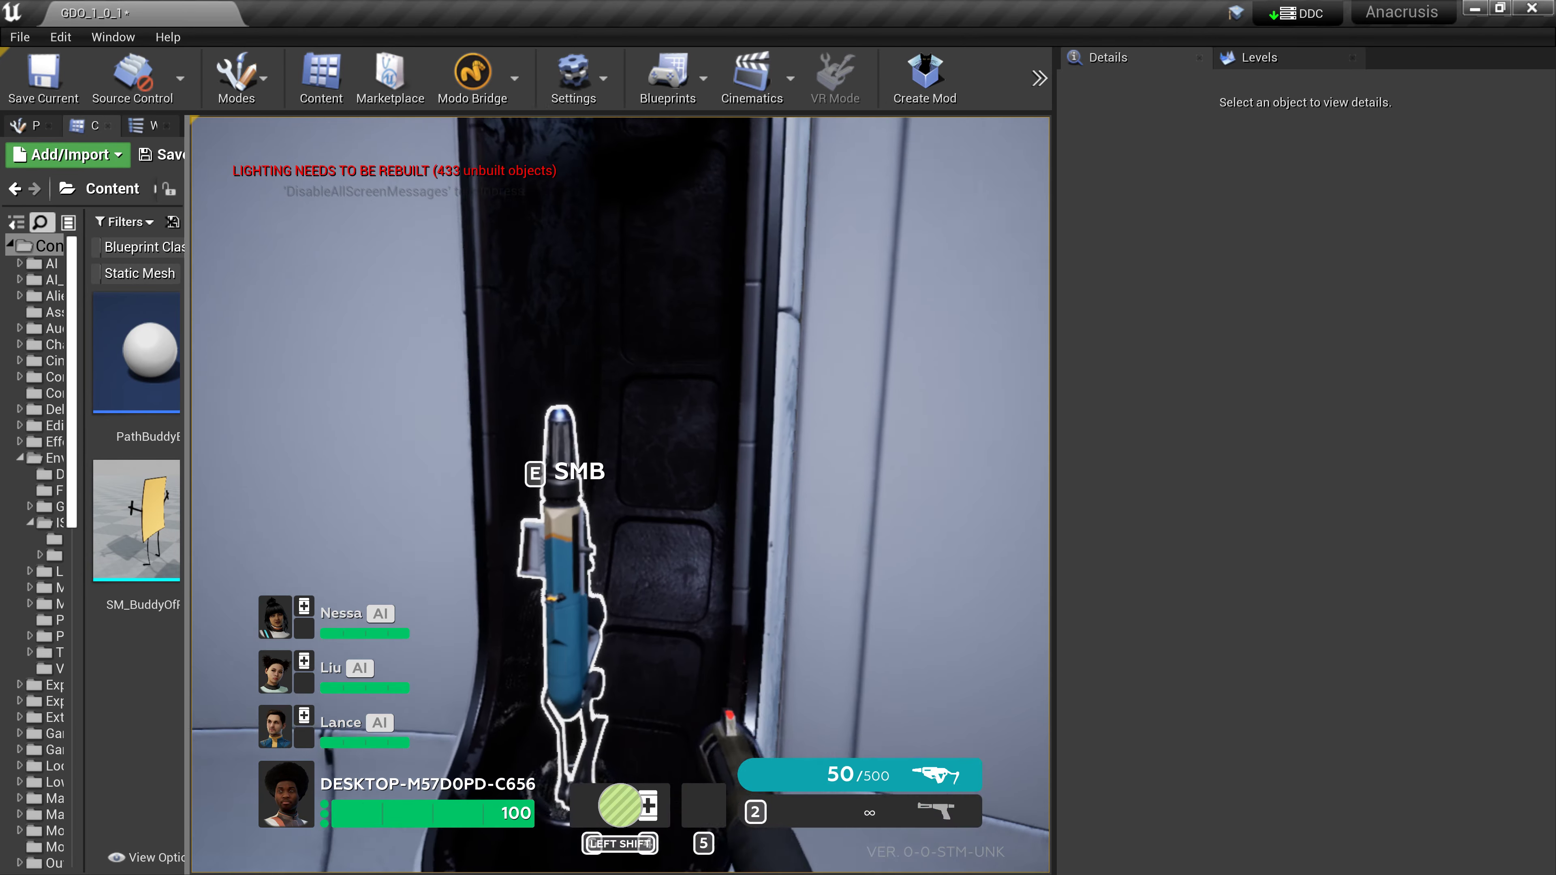
pyautogui.press('w')
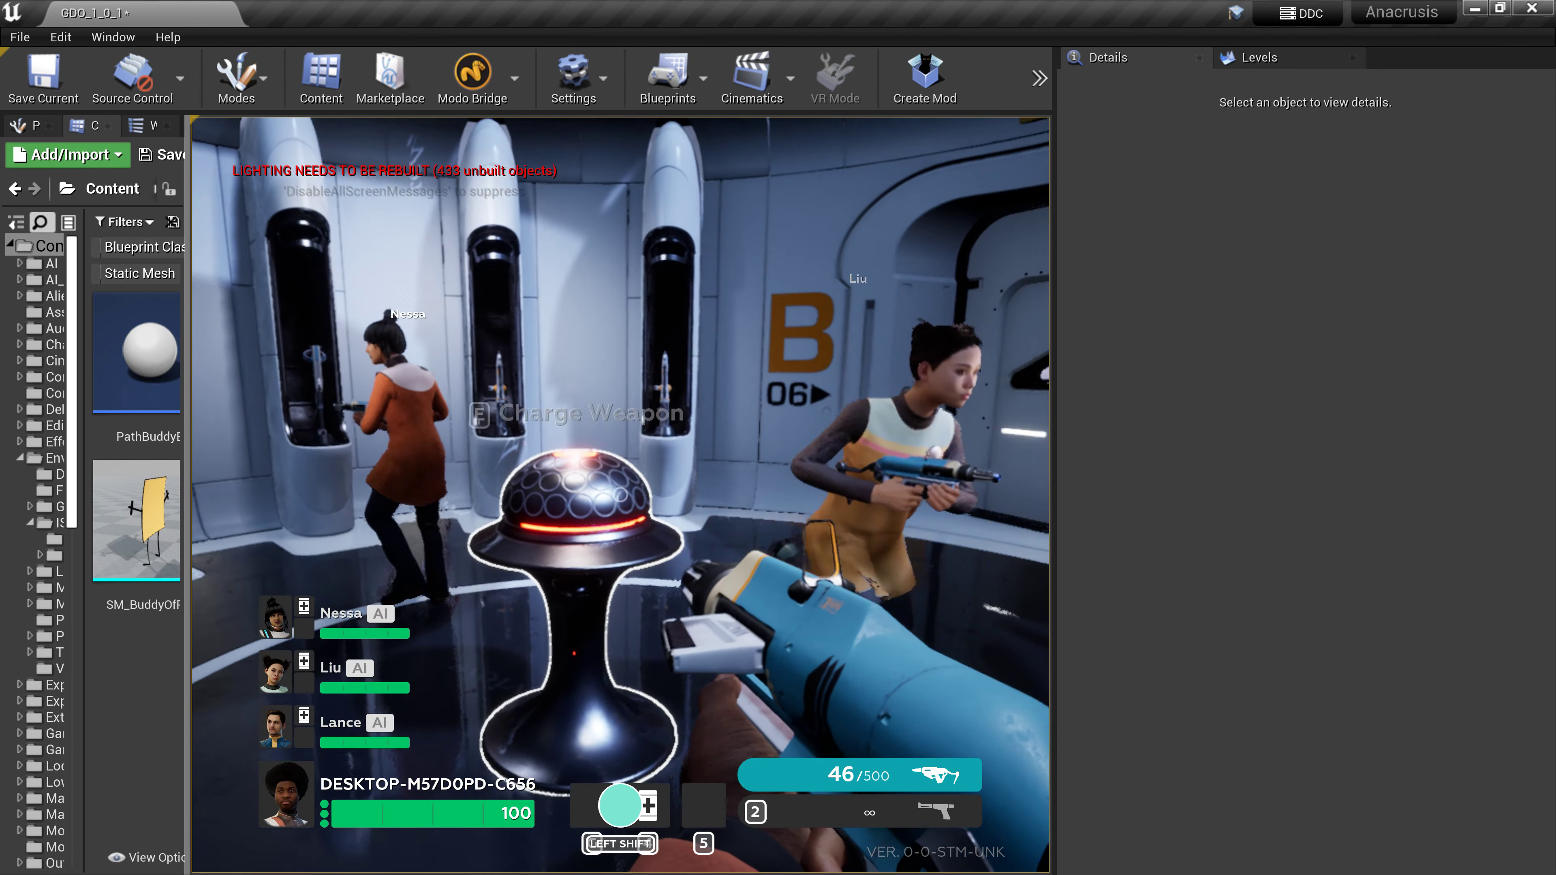
pyautogui.press('w')
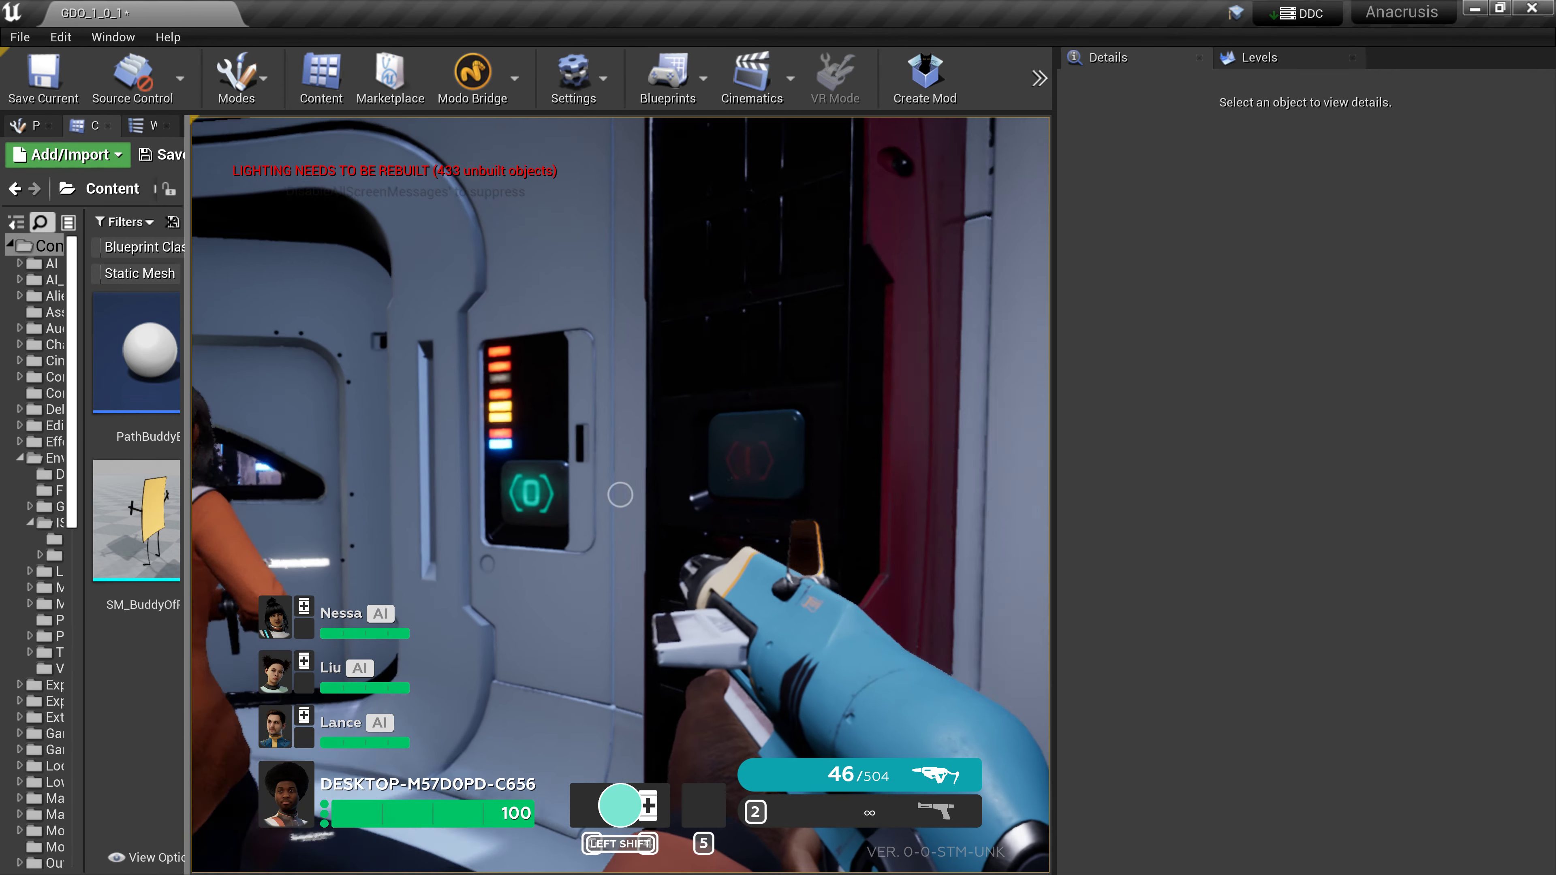
pyautogui.press('e')
pyautogui.press('s')
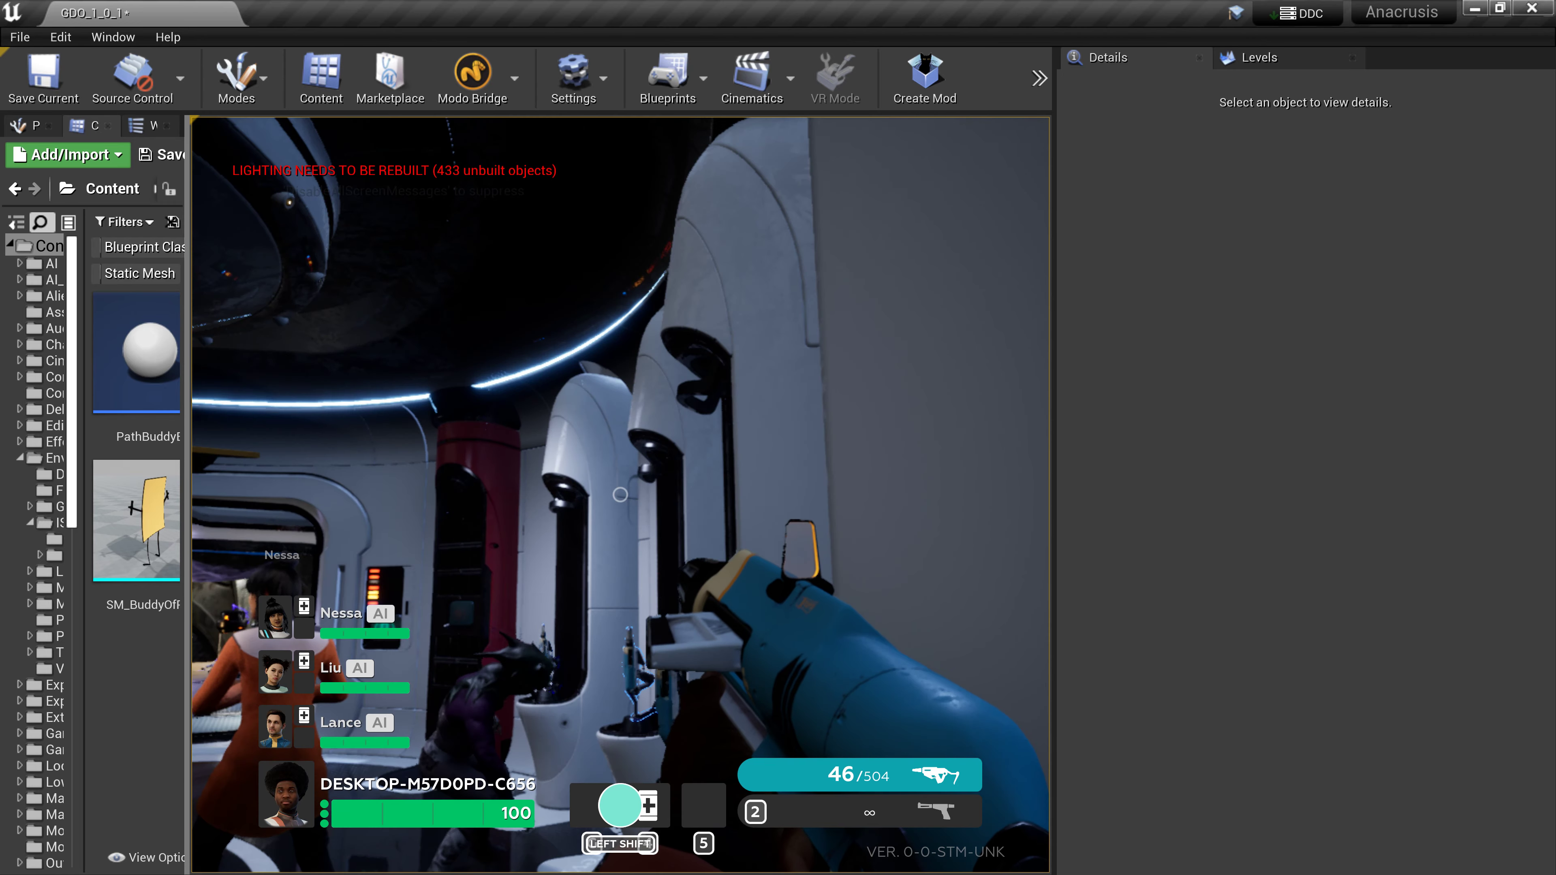
pyautogui.press('Escape')
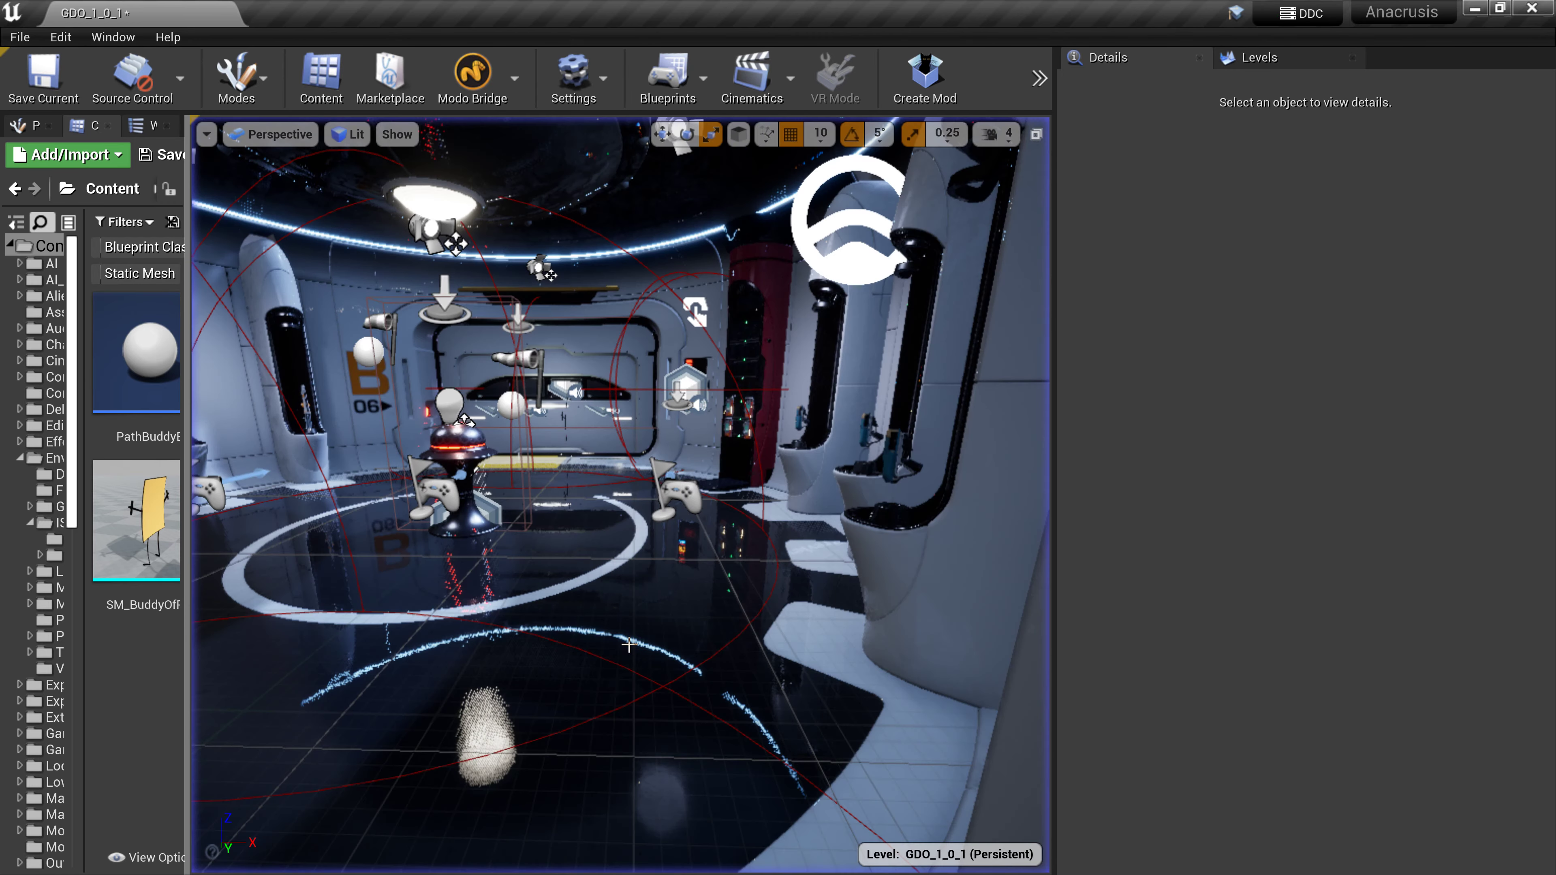